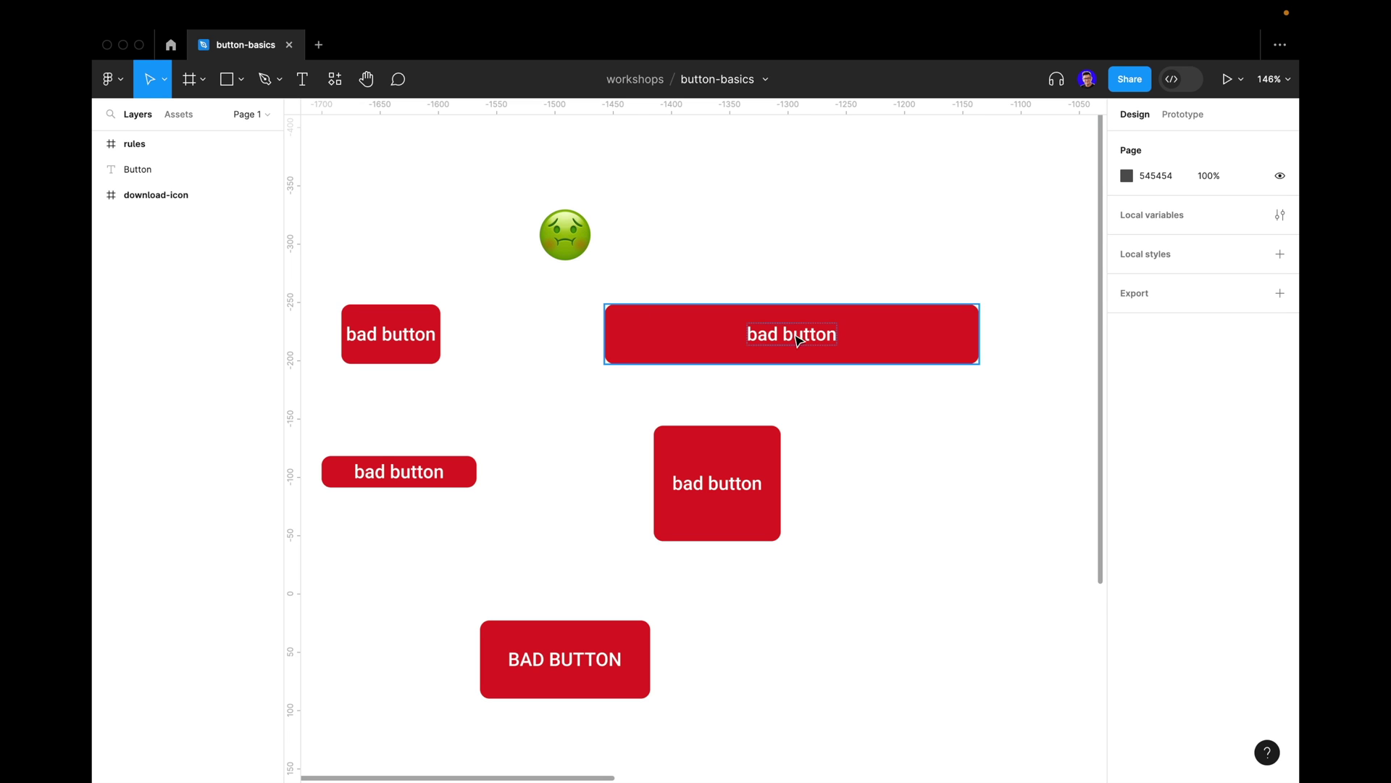
# Step: Inspect the existing Nice button's frame layout and label font
pyautogui.hscroll(-2, 547, 469)
pyautogui.scroll(-1, 547, 469)
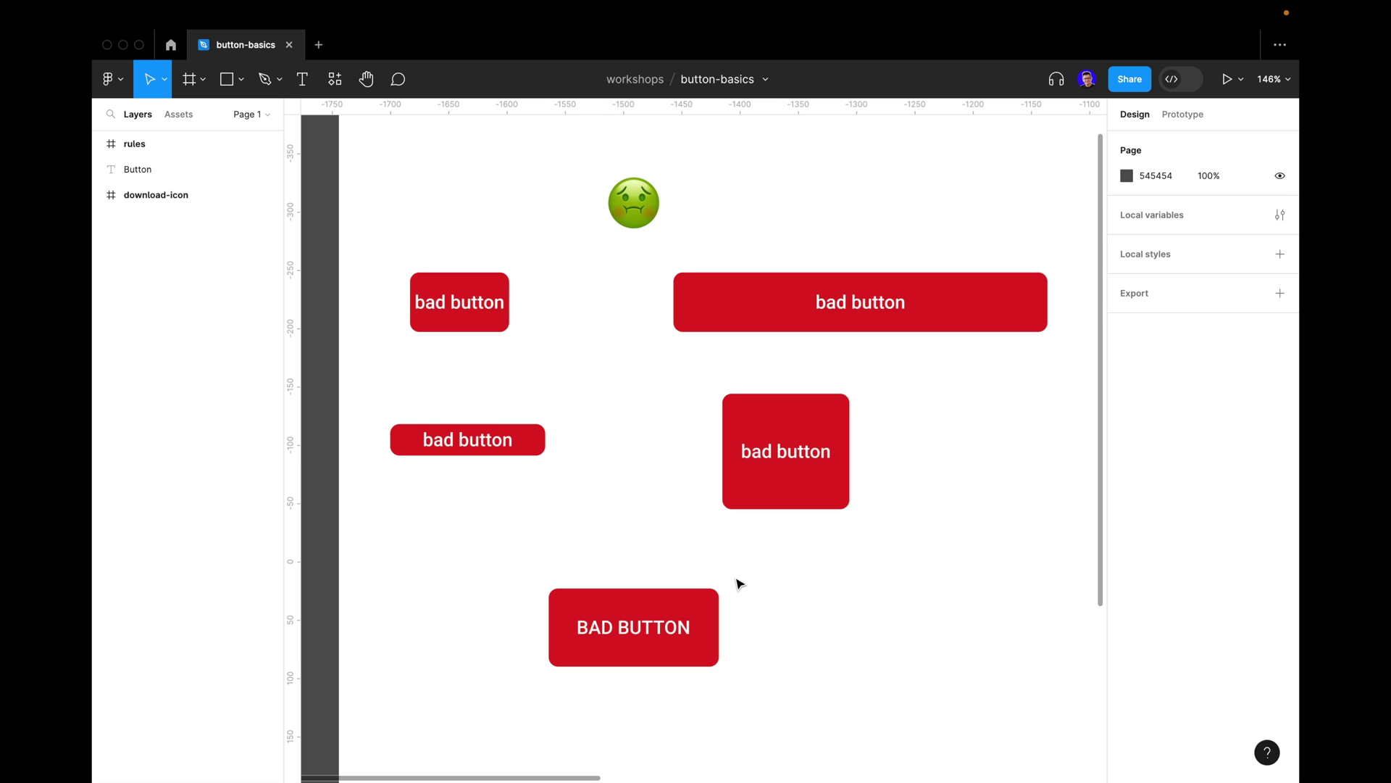
pyautogui.scroll(-3, 740, 580)
pyautogui.hscroll(-2, 740, 580)
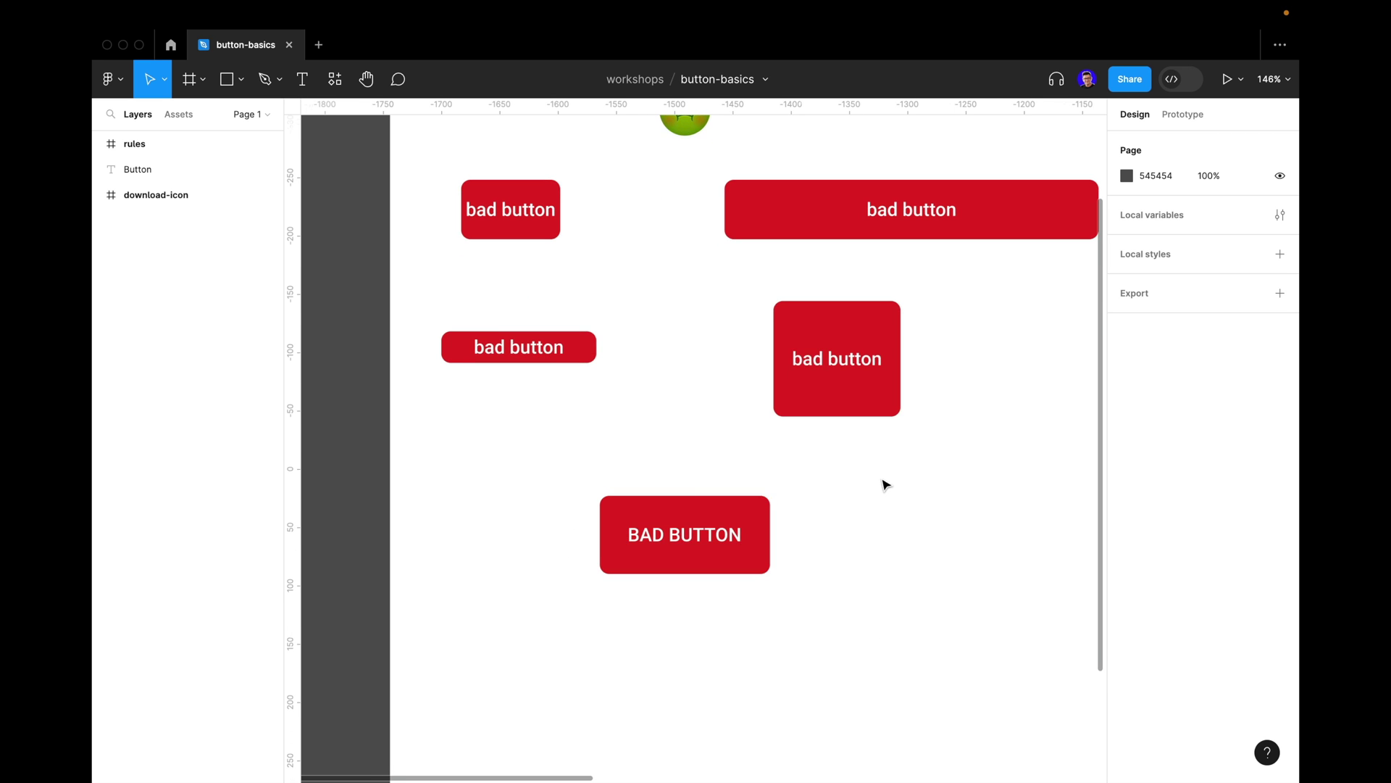
pyautogui.hscroll(2, 885, 481)
pyautogui.scroll(1, 885, 481)
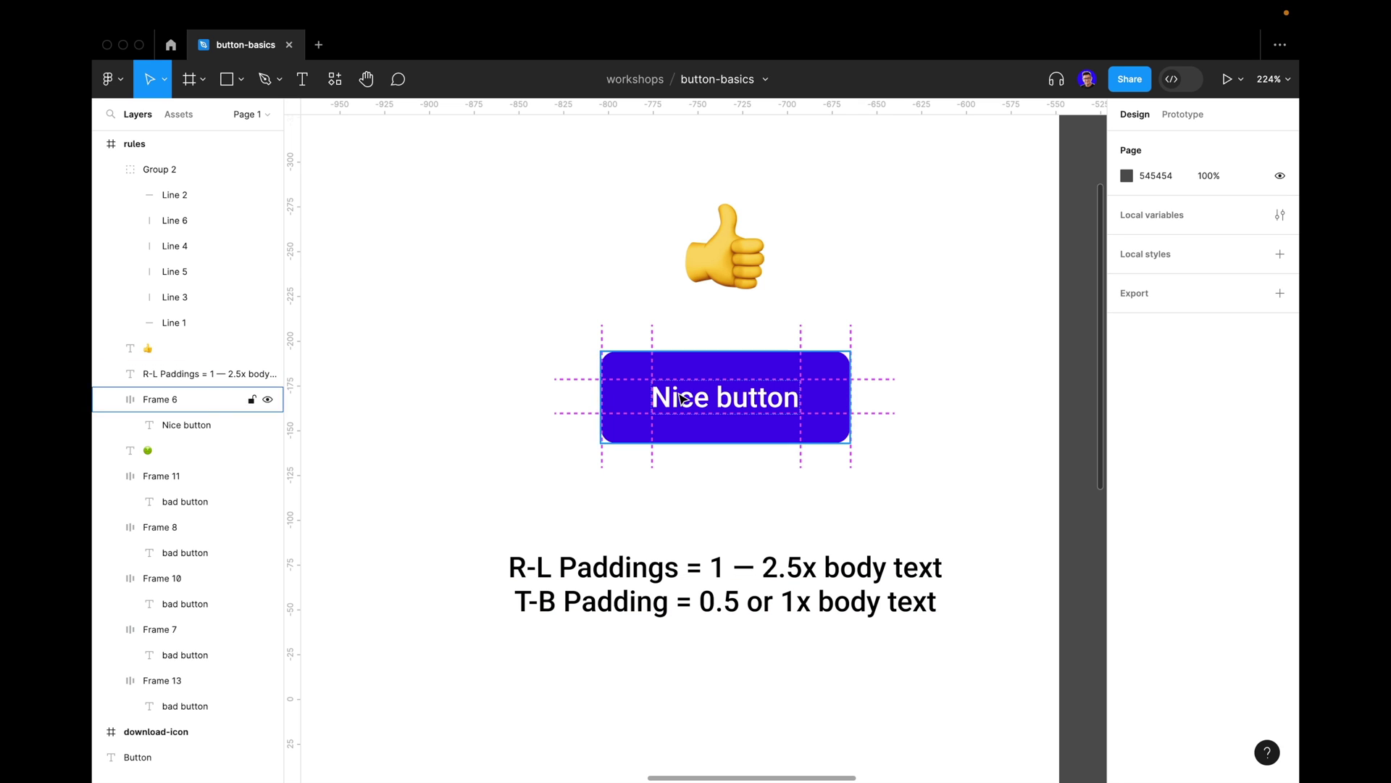
pyautogui.keyDown('super'); pyautogui.click(723, 404); pyautogui.keyUp('super')
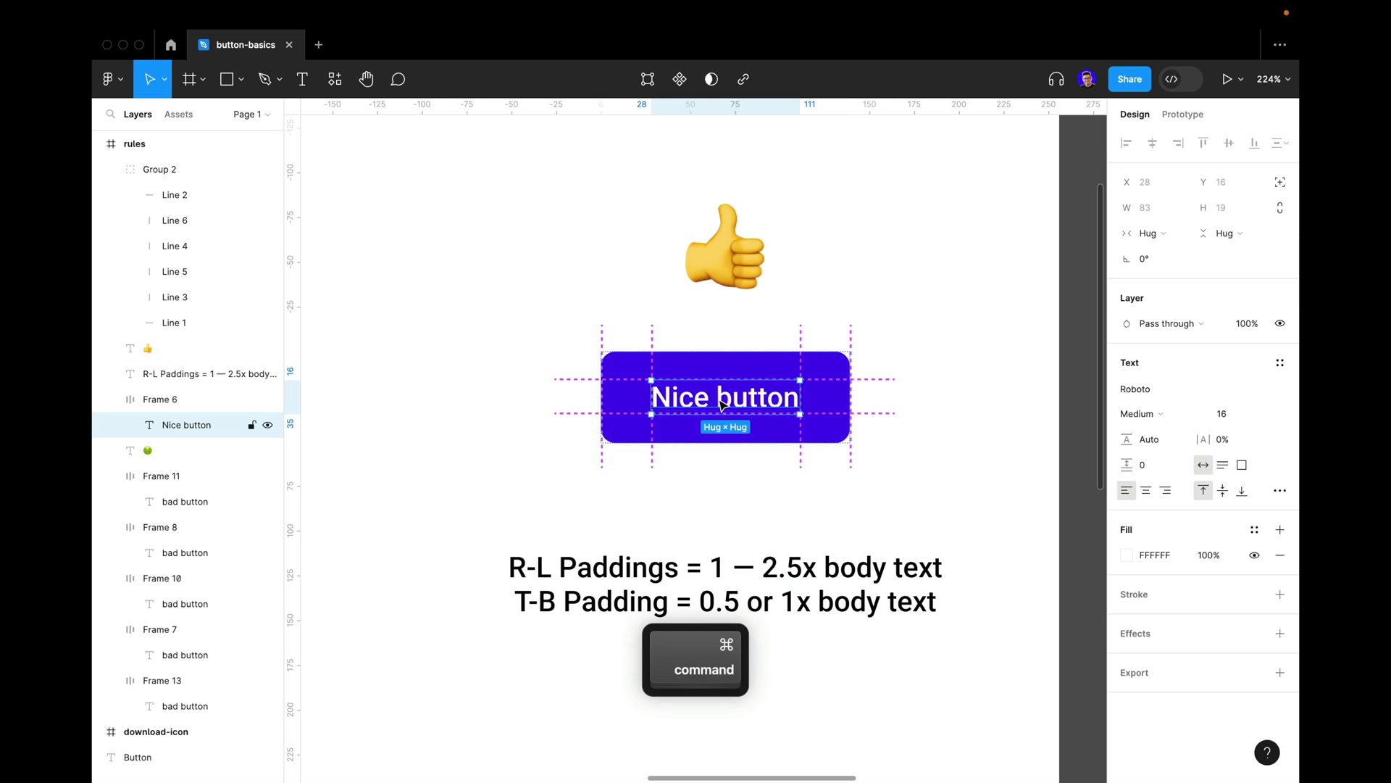
pyautogui.click(734, 370)
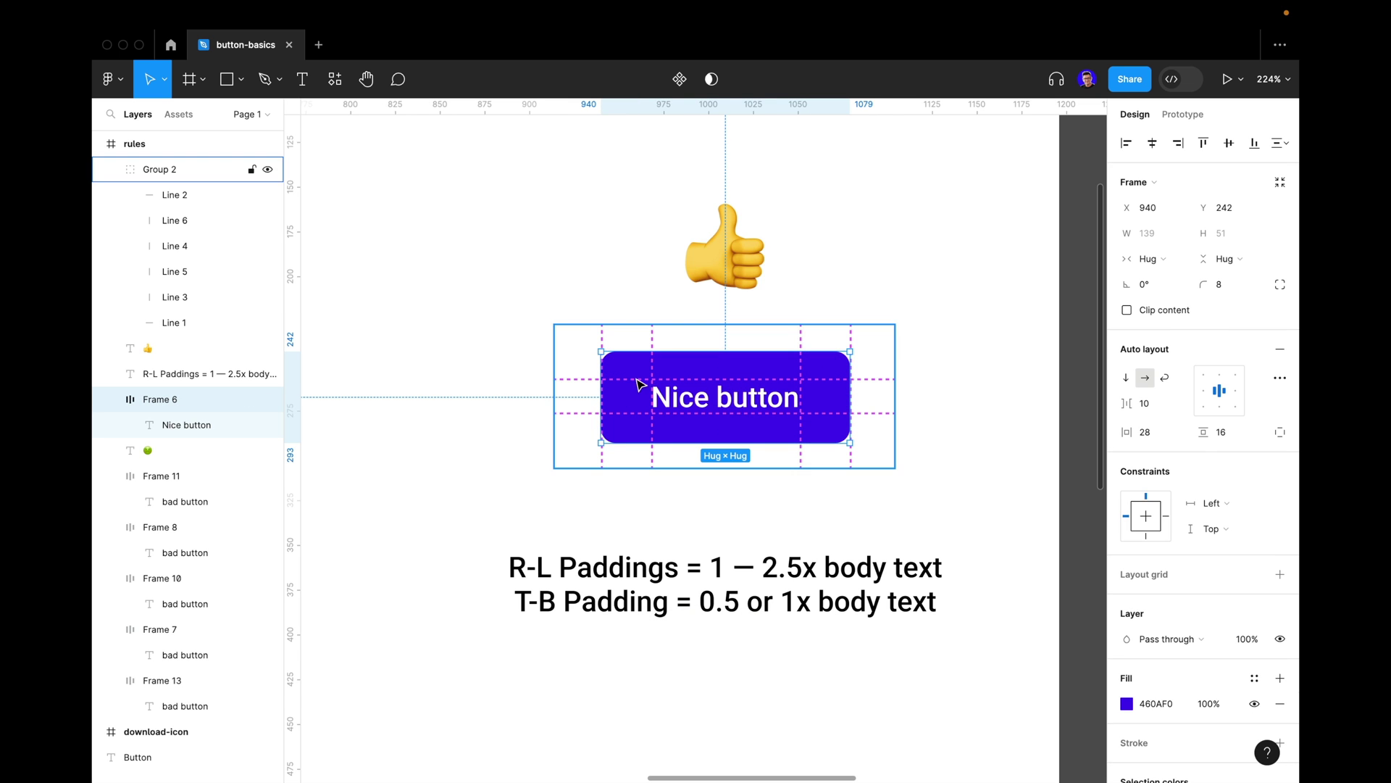
pyautogui.keyDown('super'); pyautogui.click(727, 400); pyautogui.keyUp('super')
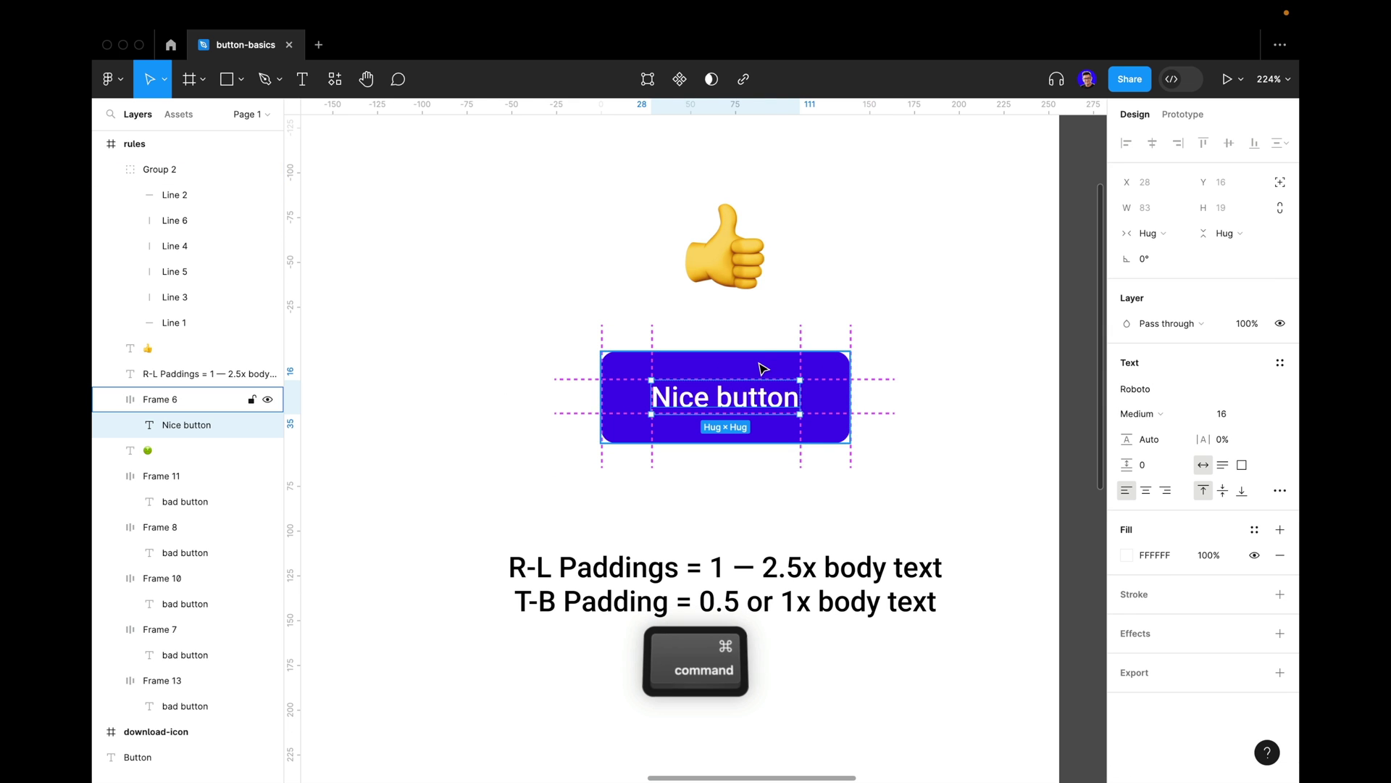
pyautogui.click(161, 399)
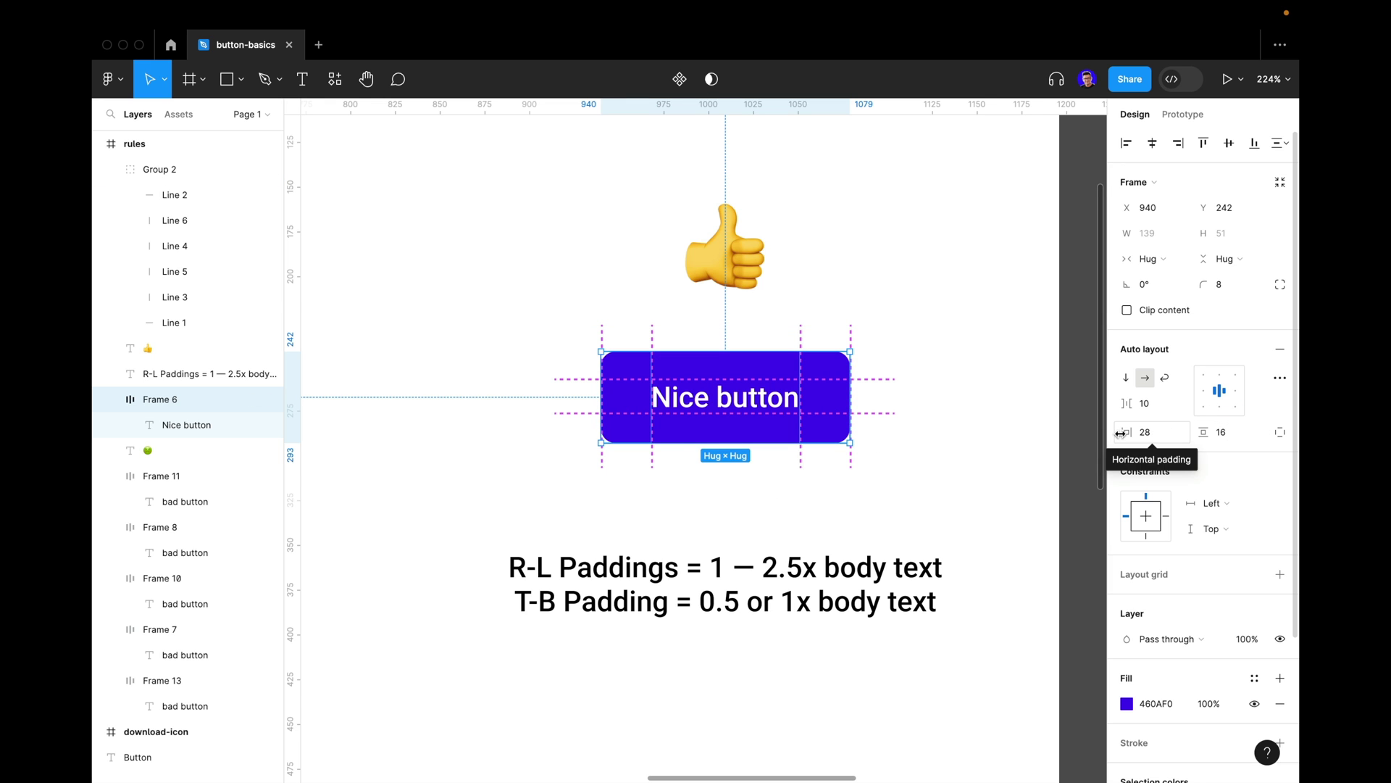
pyautogui.click(981, 398)
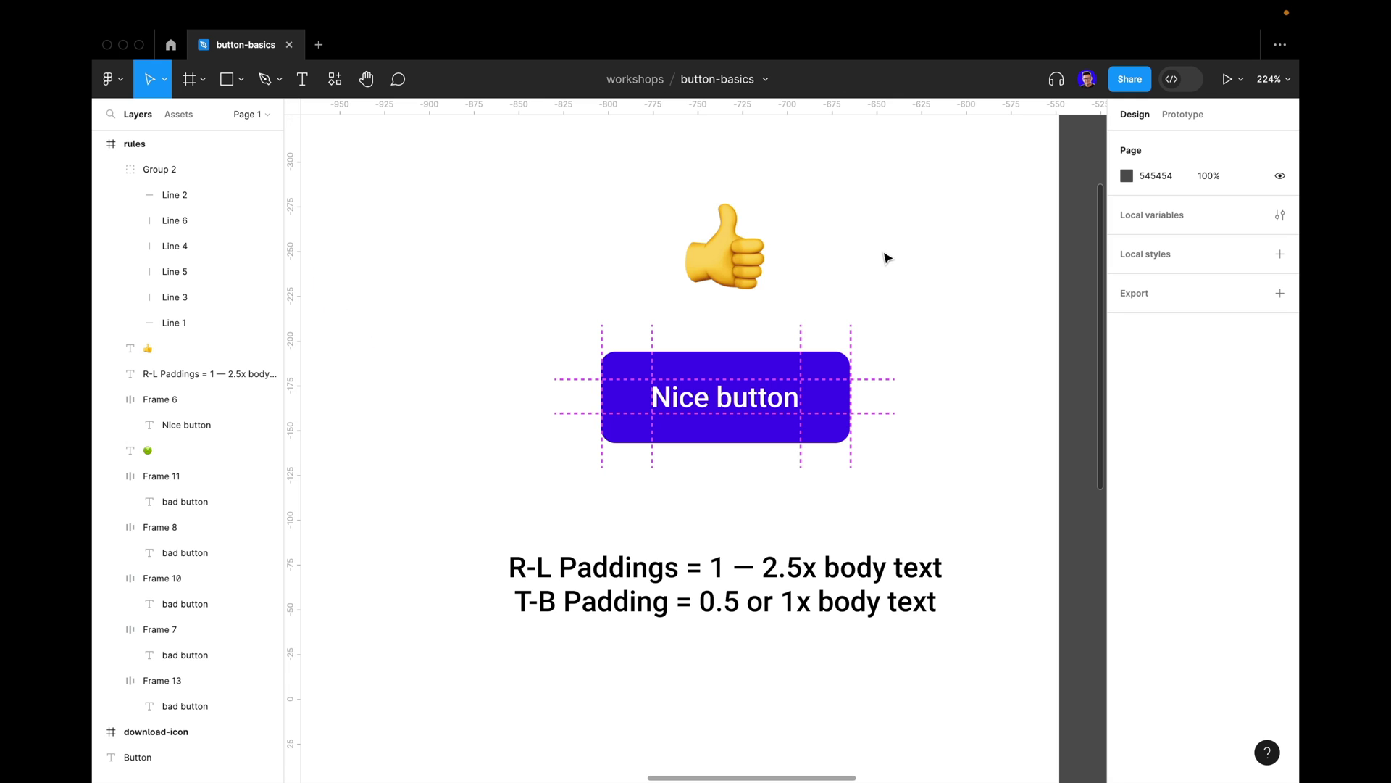
# Step: Select the download icon and Button label together and apply auto layout with Shift+A
pyautogui.press('n')
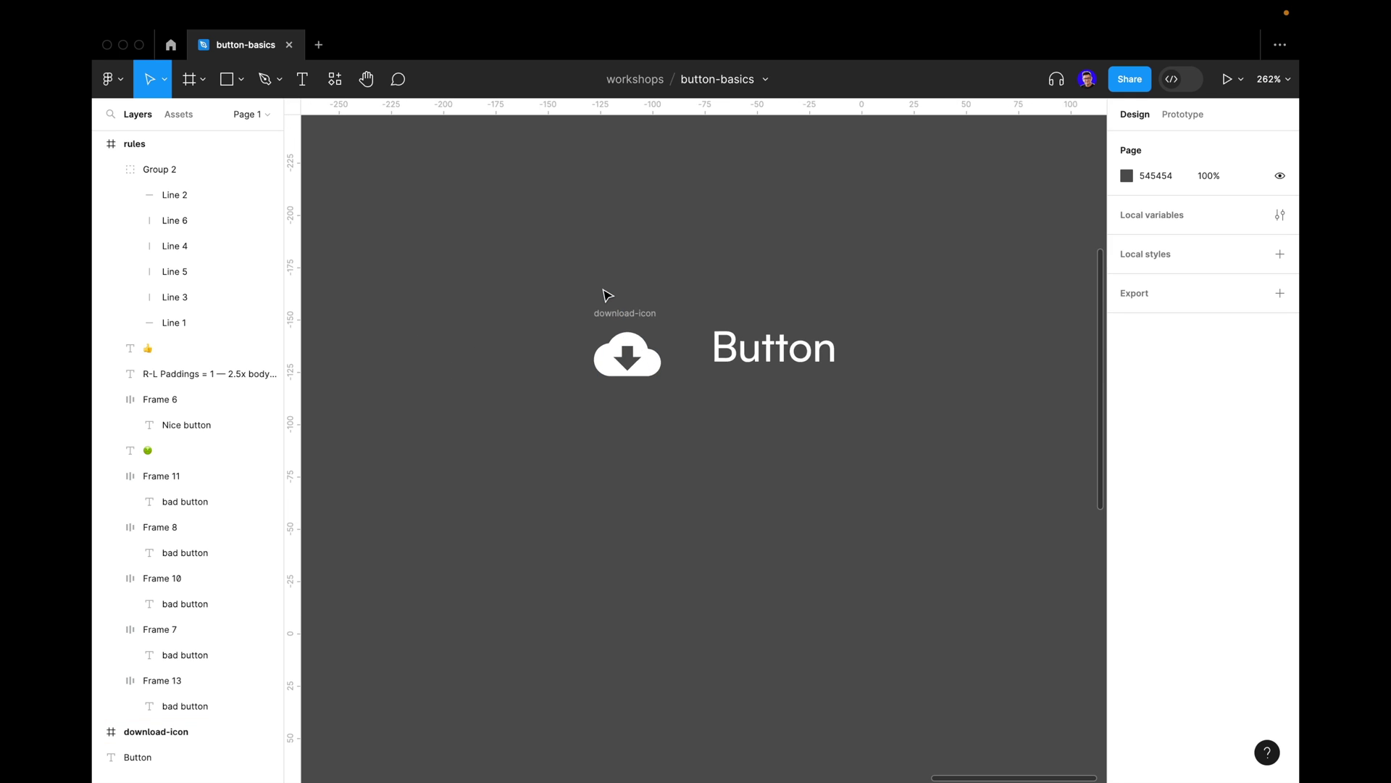
pyautogui.hscroll(2, 609, 295)
pyautogui.scroll(3, 683, 304)
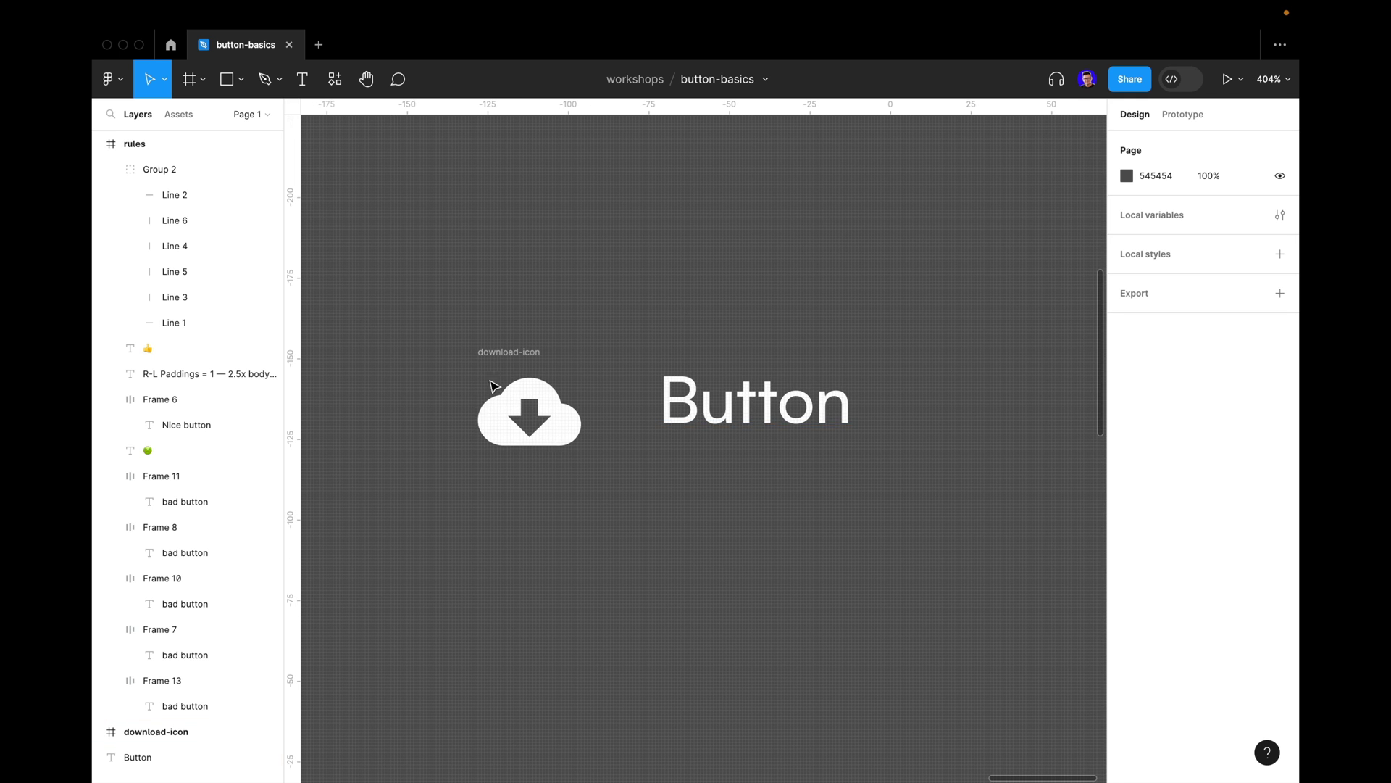
pyautogui.scroll(-2, 500, 381)
pyautogui.click(511, 374)
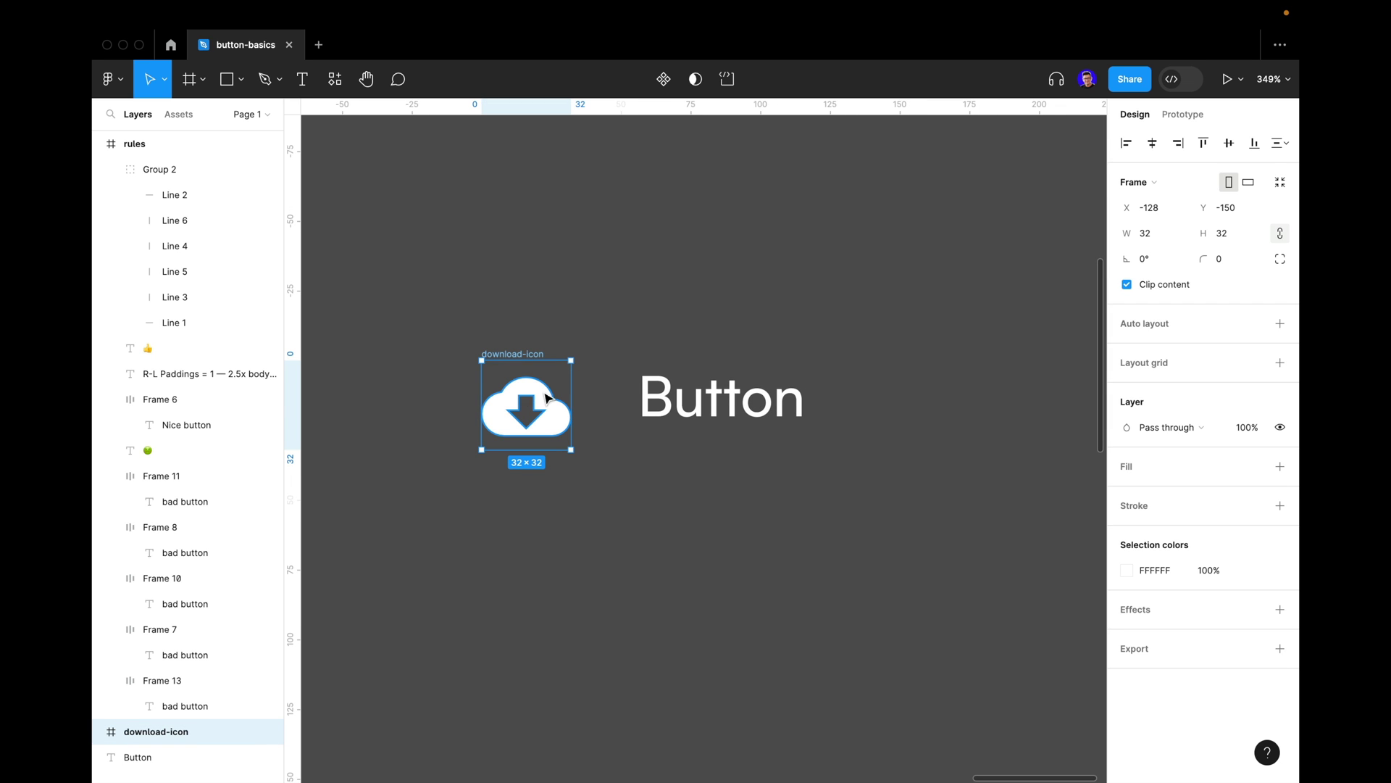
pyautogui.click(697, 396)
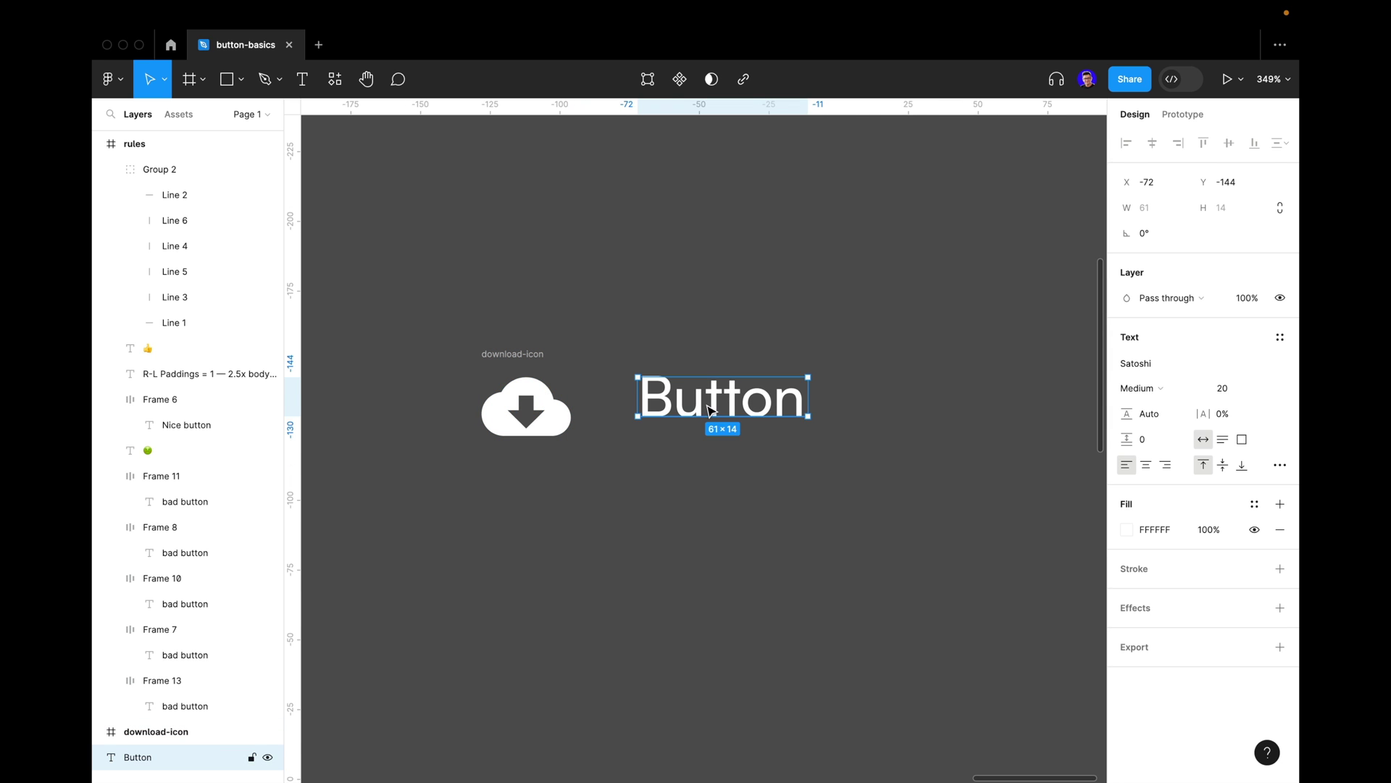
pyautogui.press('Escape')
pyautogui.scroll(-2, 641, 281)
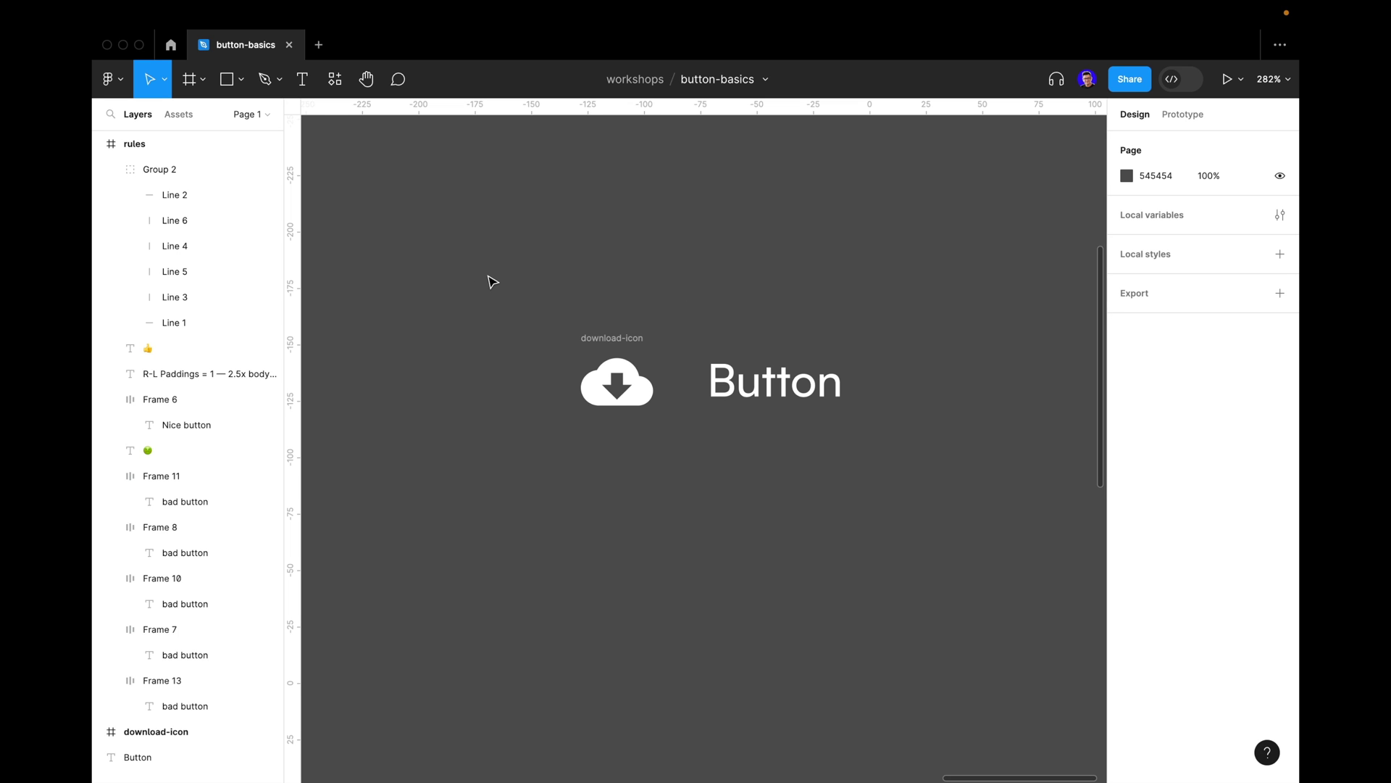
pyautogui.moveTo(491, 279); pyautogui.dragTo(907, 521)
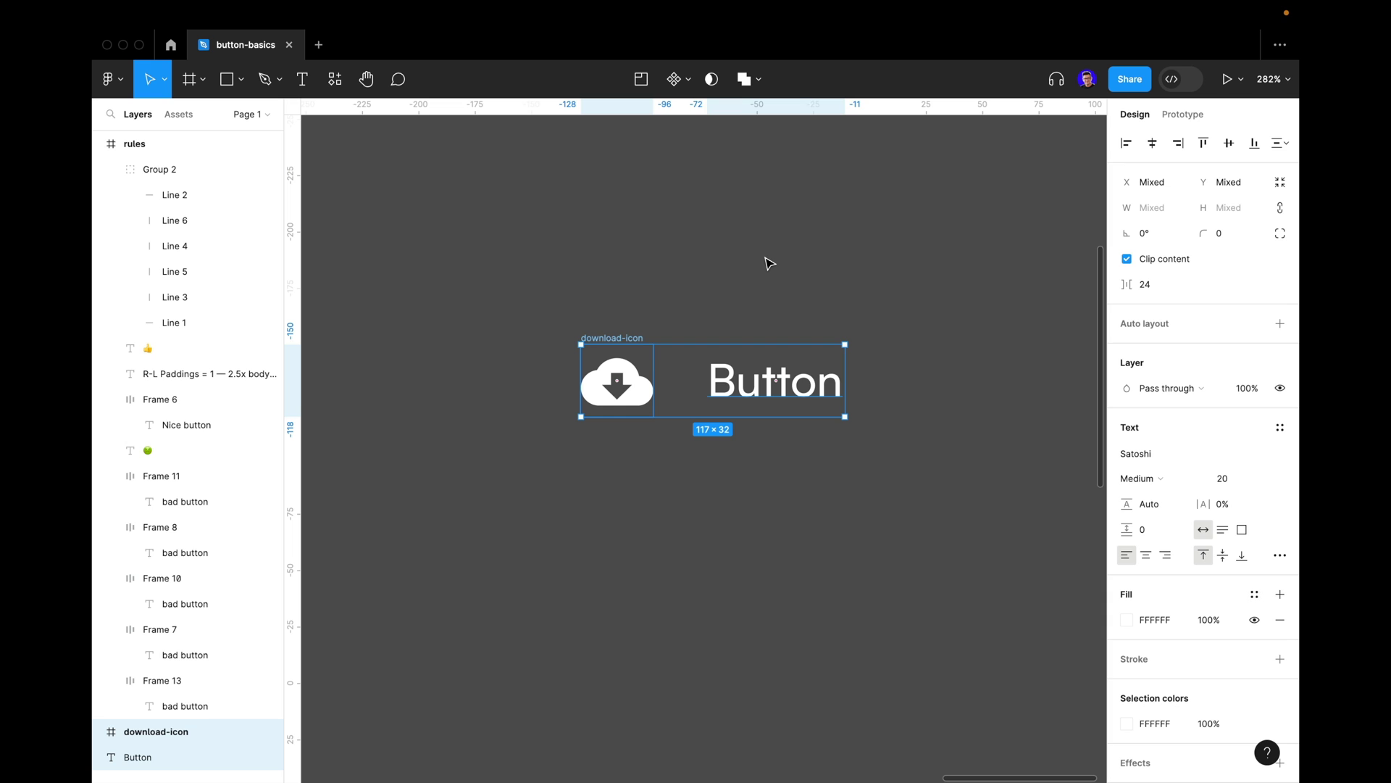
pyautogui.hotkey('shift', 'a')
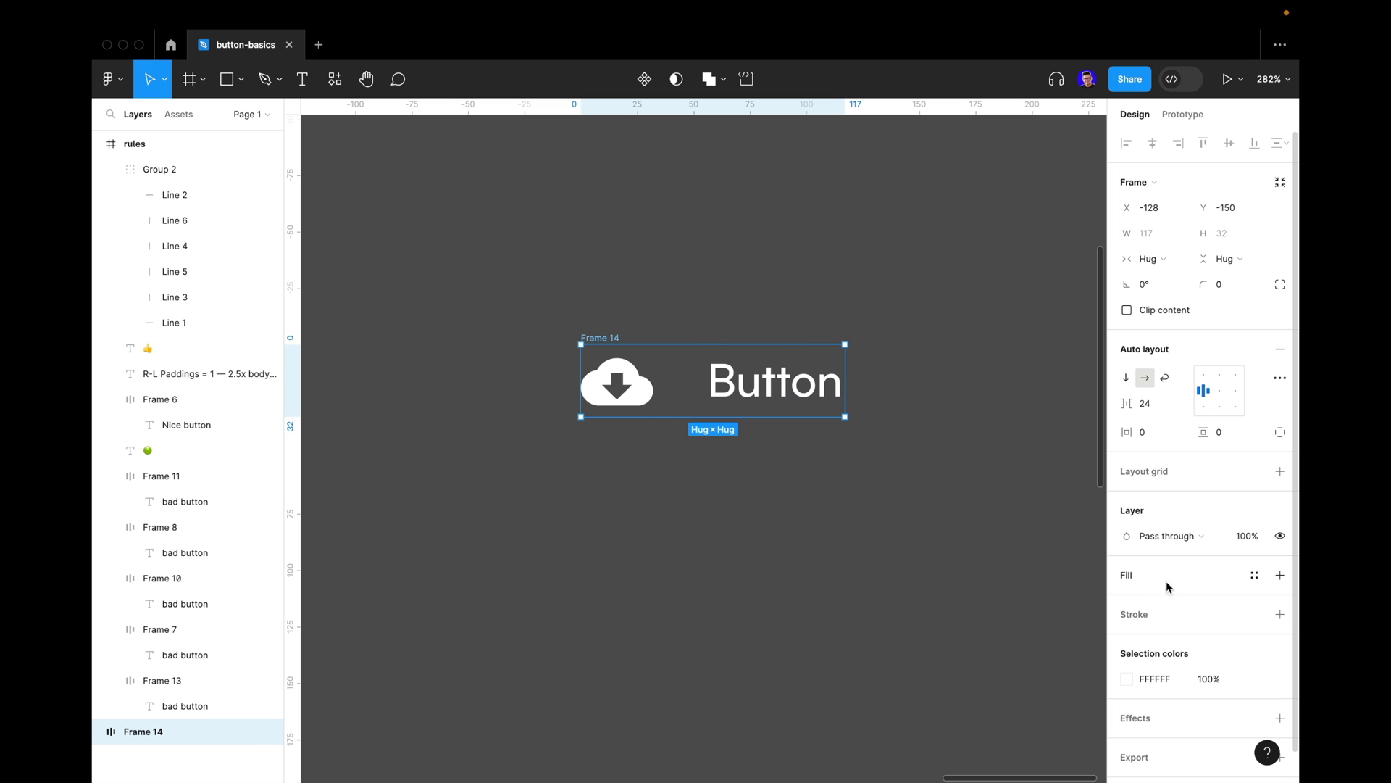
# Step: Give Frame 14 a purple 460AF0 fill
pyautogui.click(1279, 576)
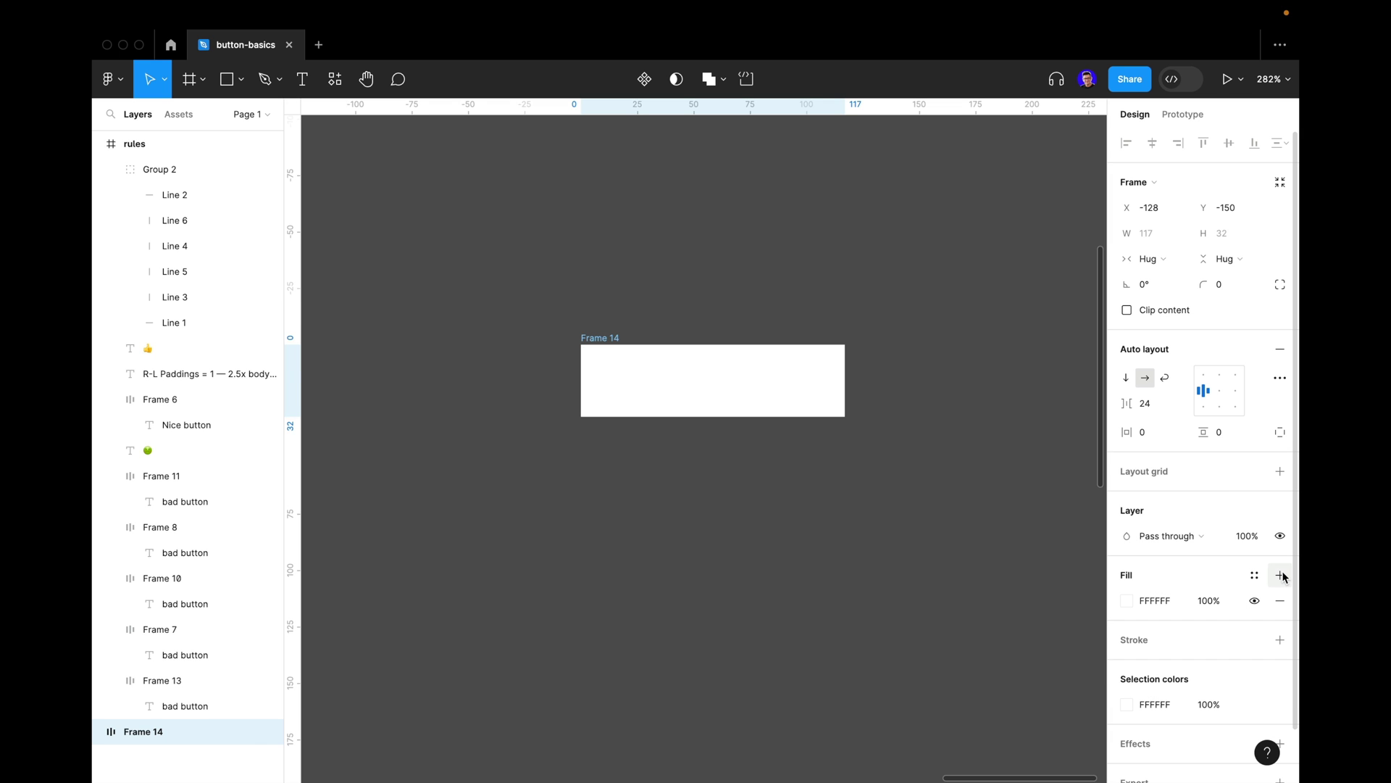
pyautogui.click(1131, 604)
pyautogui.click(1034, 695)
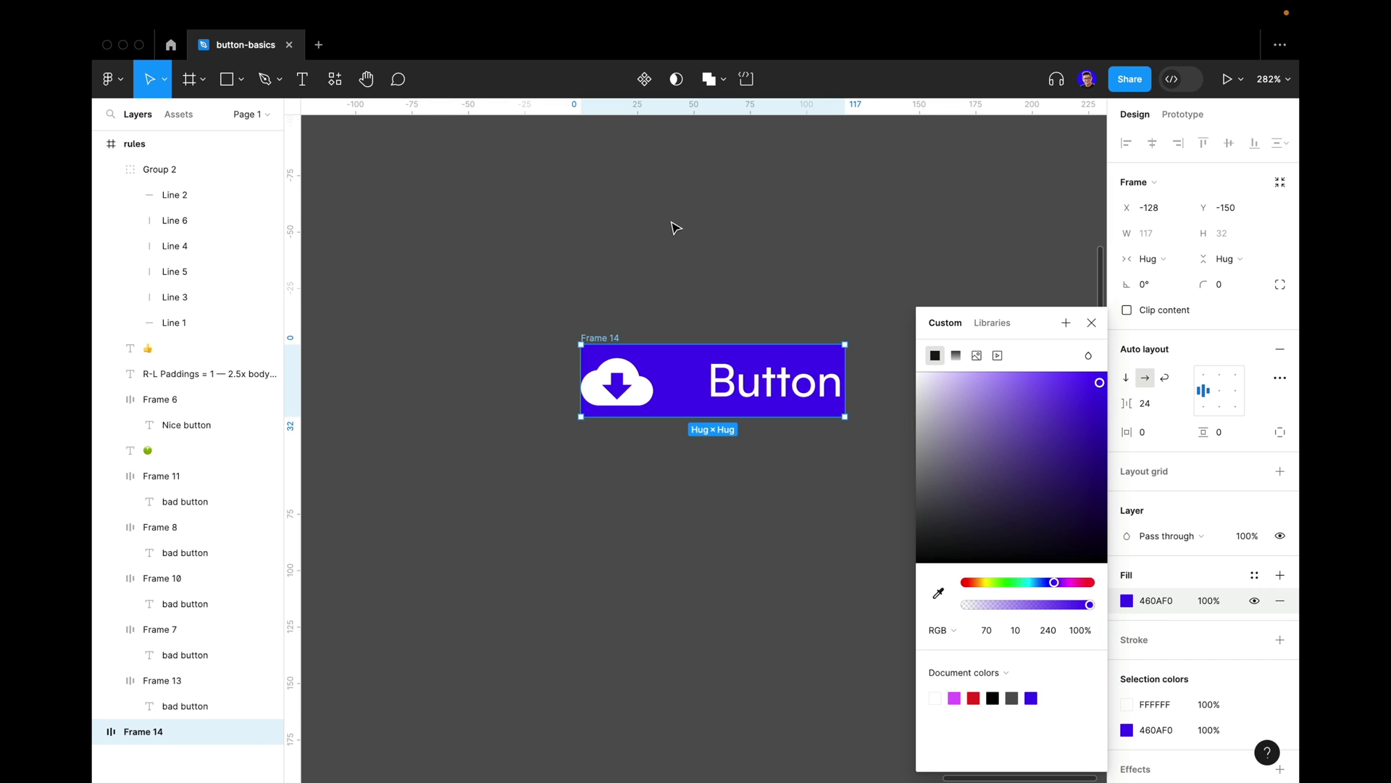
pyautogui.click(687, 255)
pyautogui.click(587, 339)
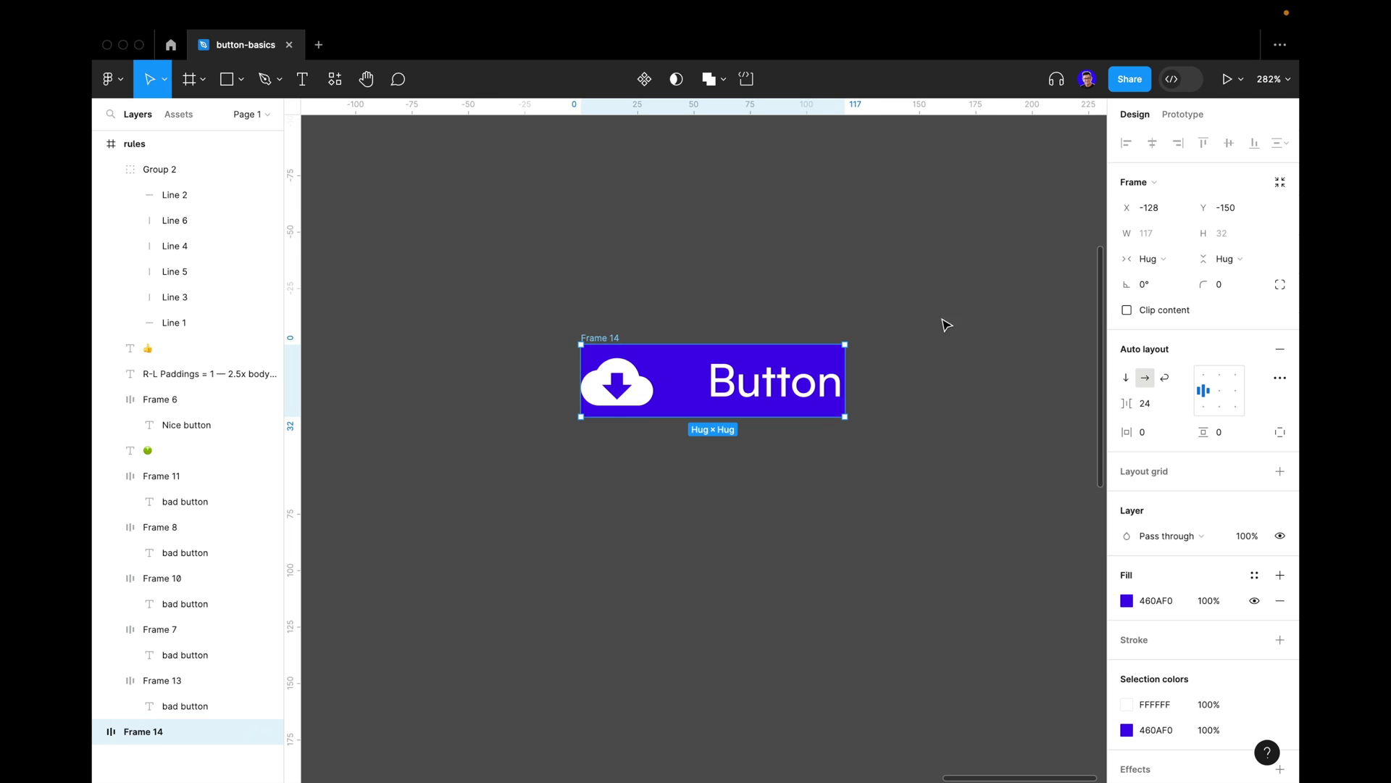
pyautogui.click(1147, 434)
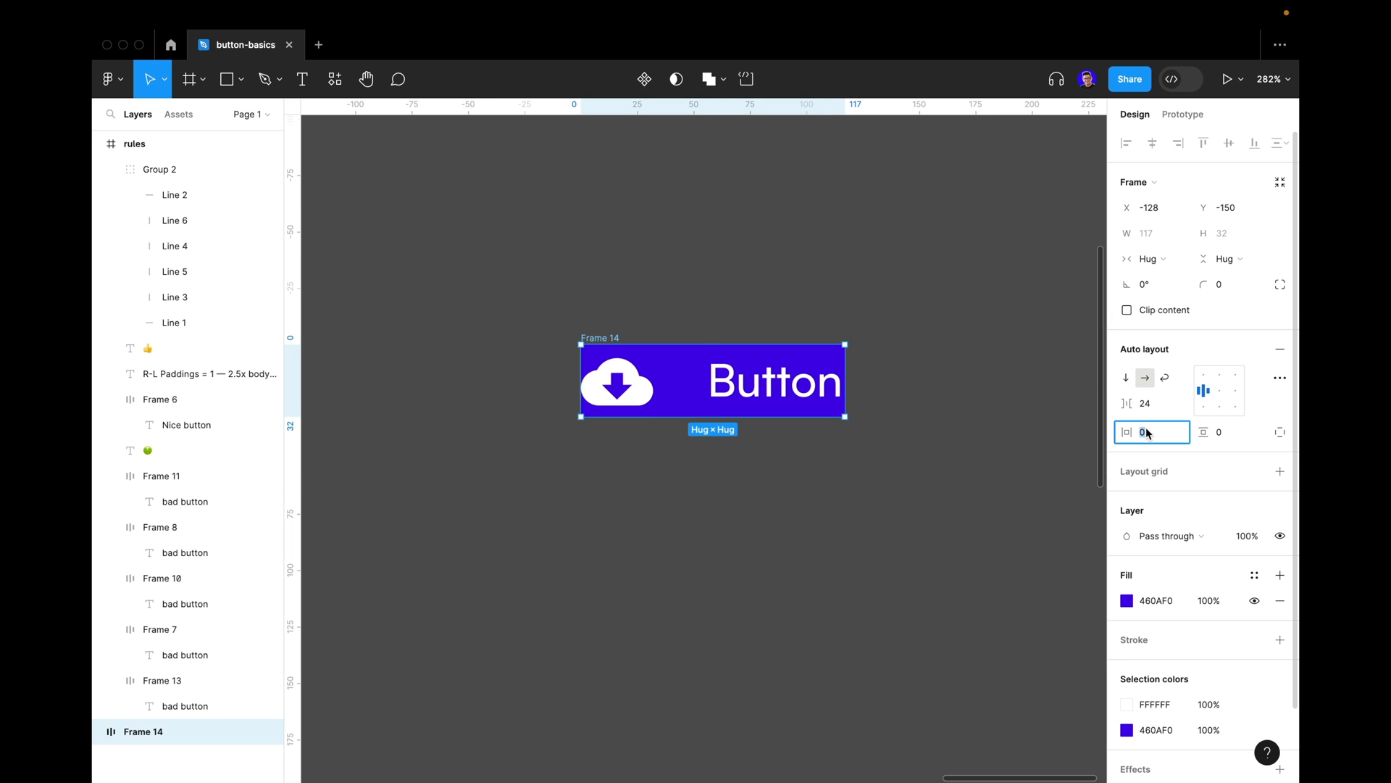
# Step: Set the Button label's font size to 16
pyautogui.keyDown('super'); pyautogui.click(779, 399); pyautogui.keyUp('super')
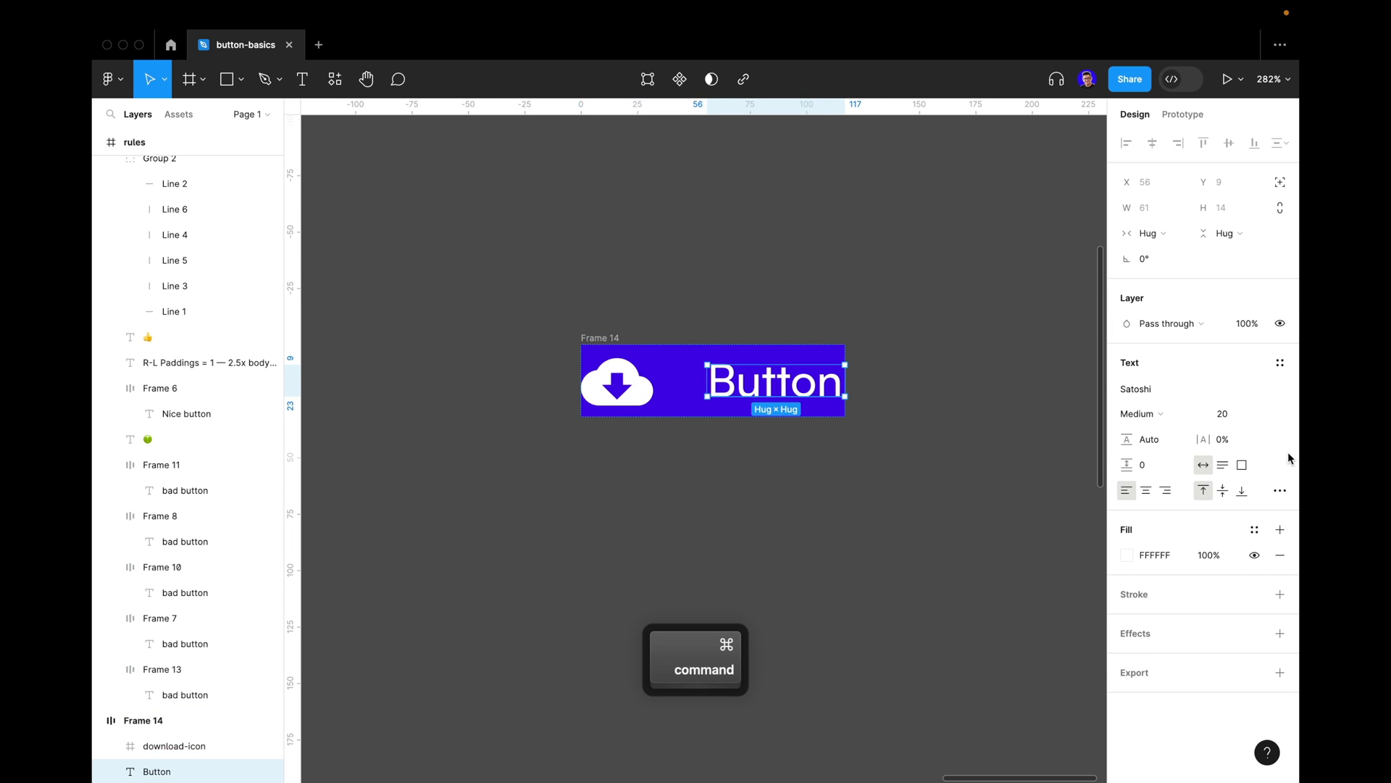
pyautogui.click(1229, 418)
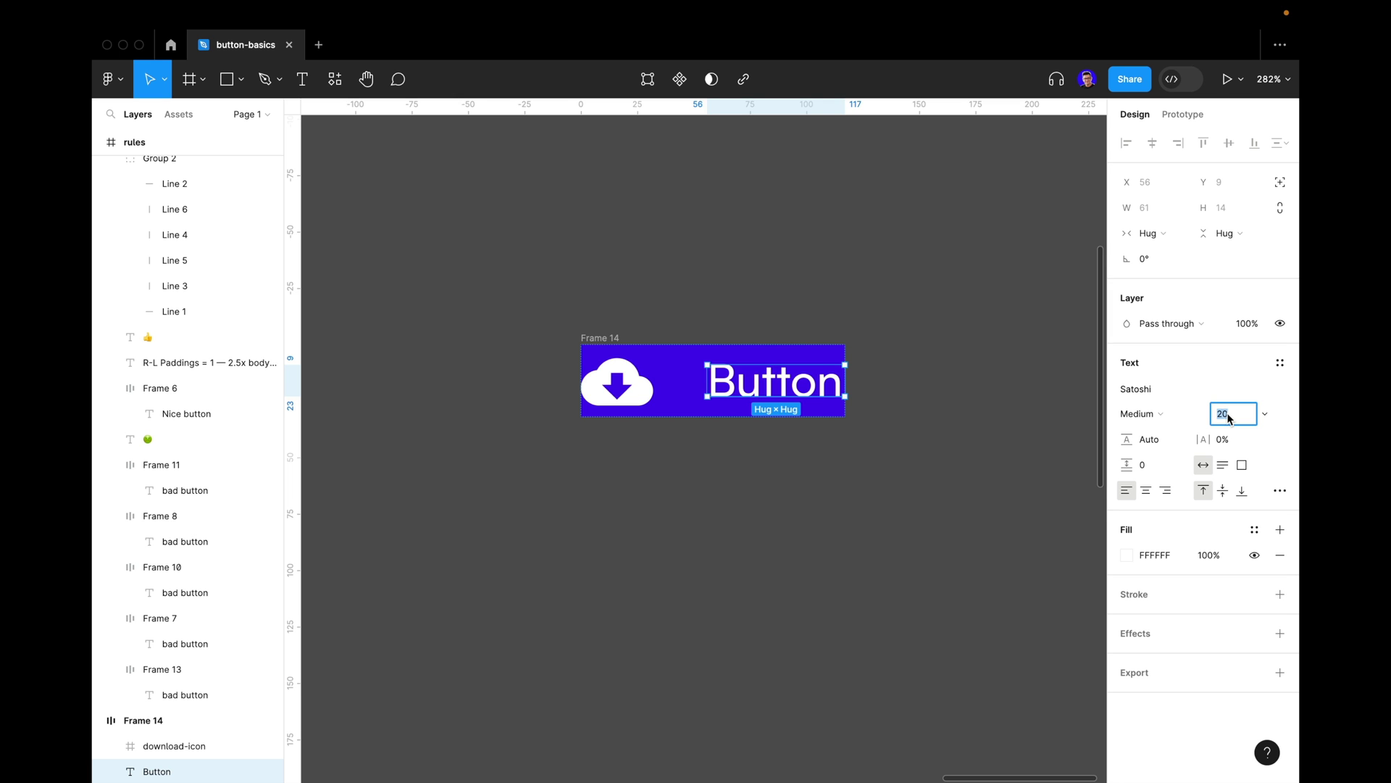
pyautogui.write('16')
pyautogui.press('Return')
pyautogui.click(648, 292)
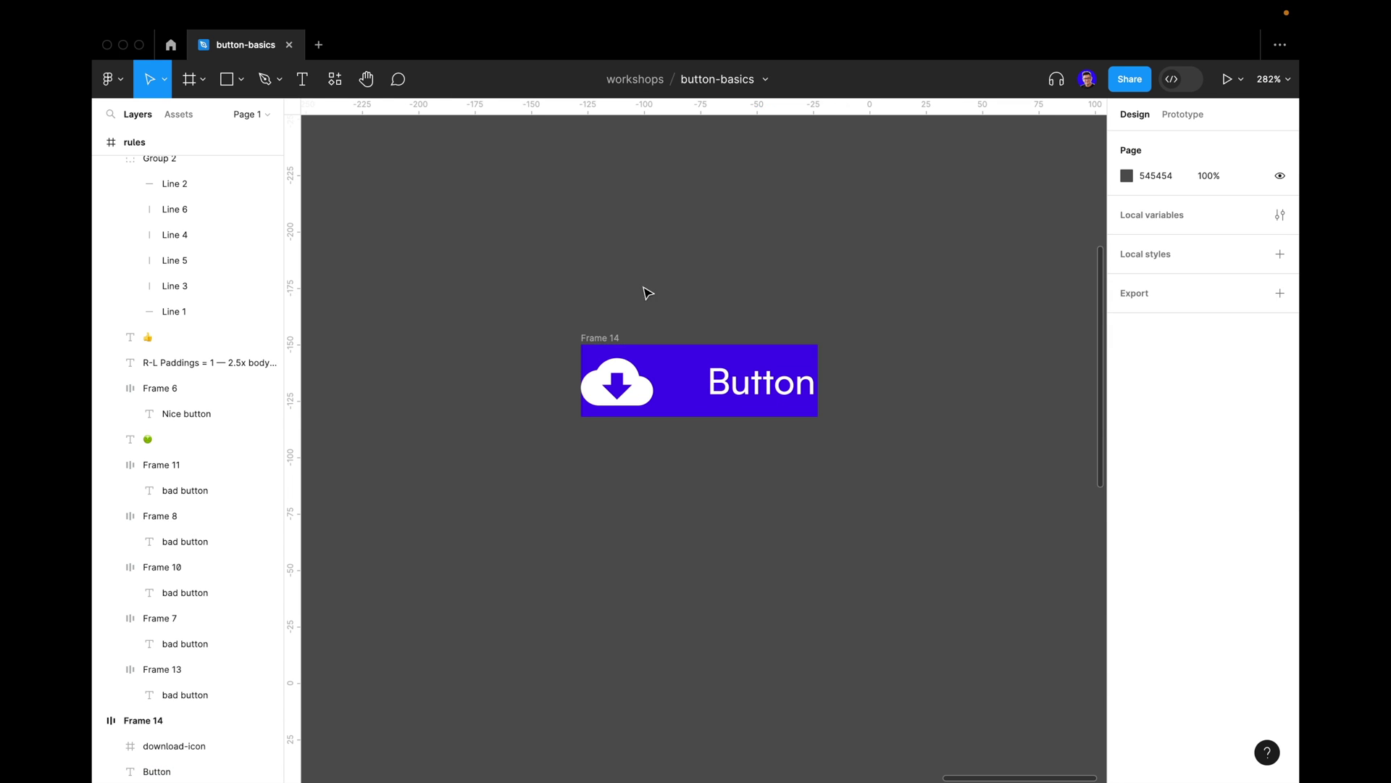
# Step: Pad Frame 14 with 16 vertical and 24 horizontal padding
pyautogui.click(612, 337)
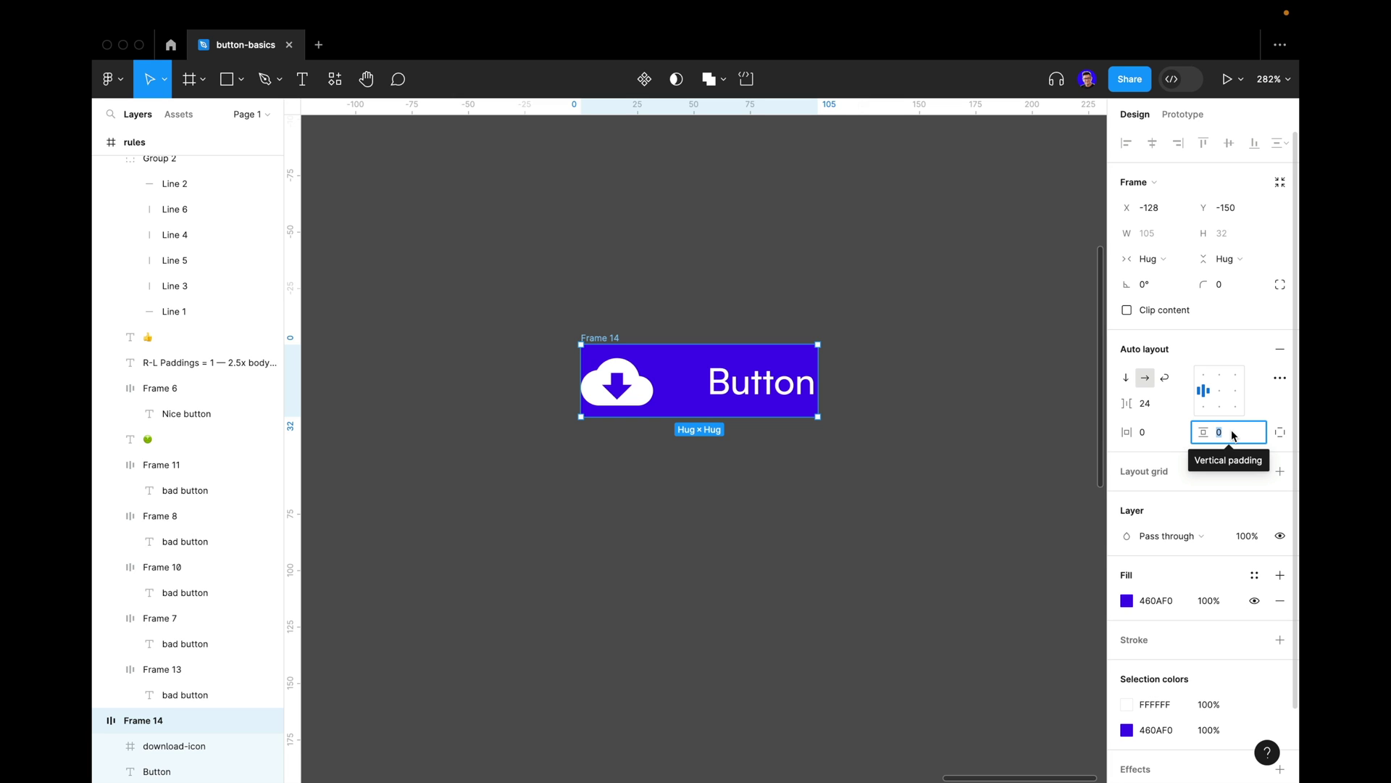
pyautogui.write('16')
pyautogui.press('Return')
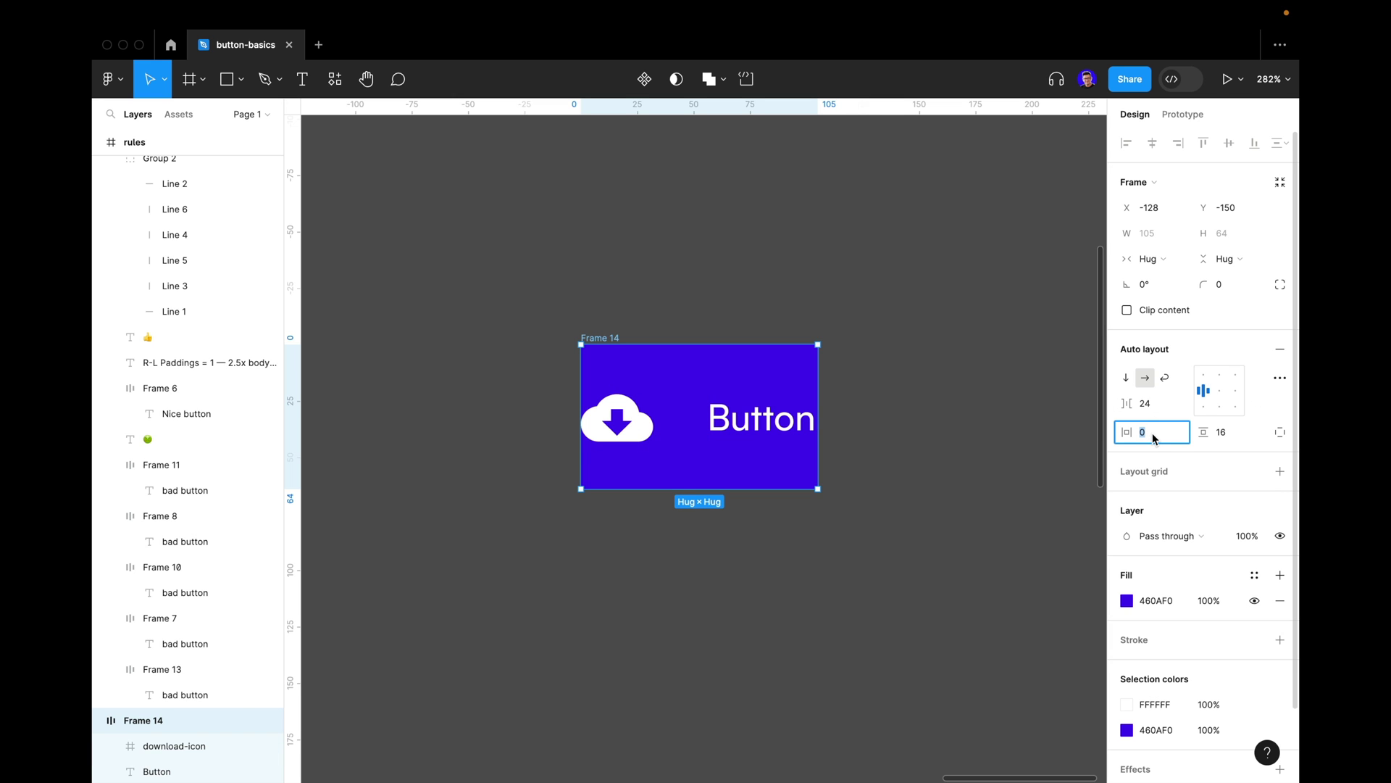
pyautogui.write('24')
pyautogui.press('Return')
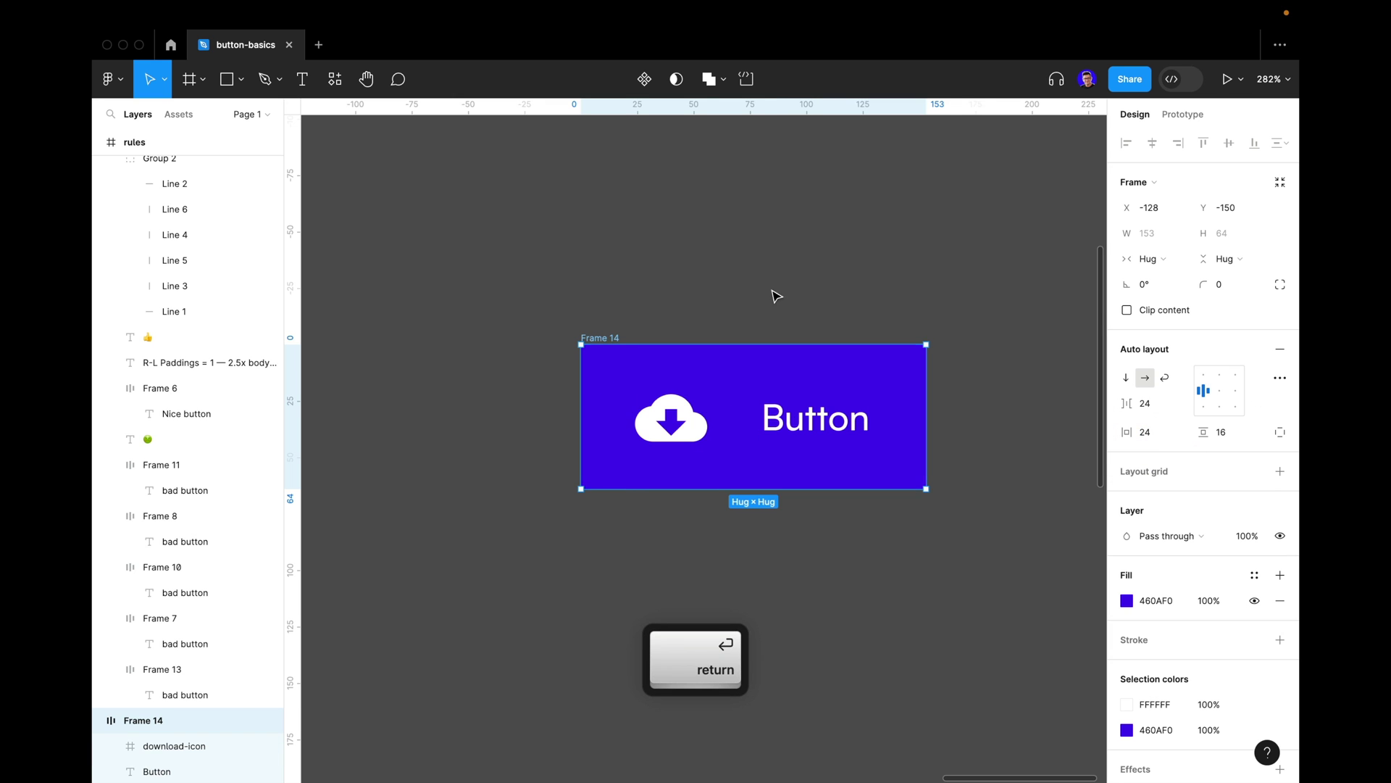
pyautogui.click(720, 285)
# Step: Try a 16 × 16 download icon, then restore it to 24 × 24
pyautogui.hscroll(2, 672, 311)
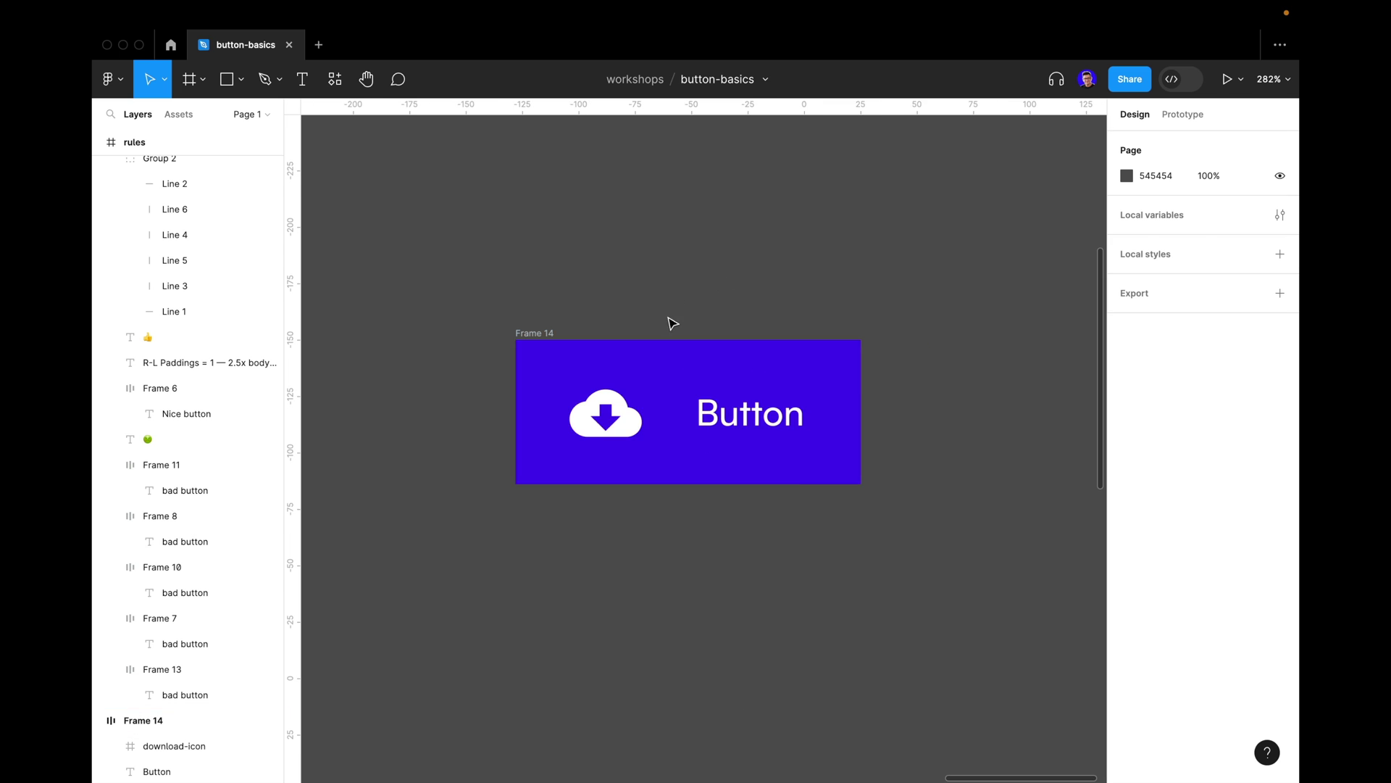
pyautogui.click(616, 412)
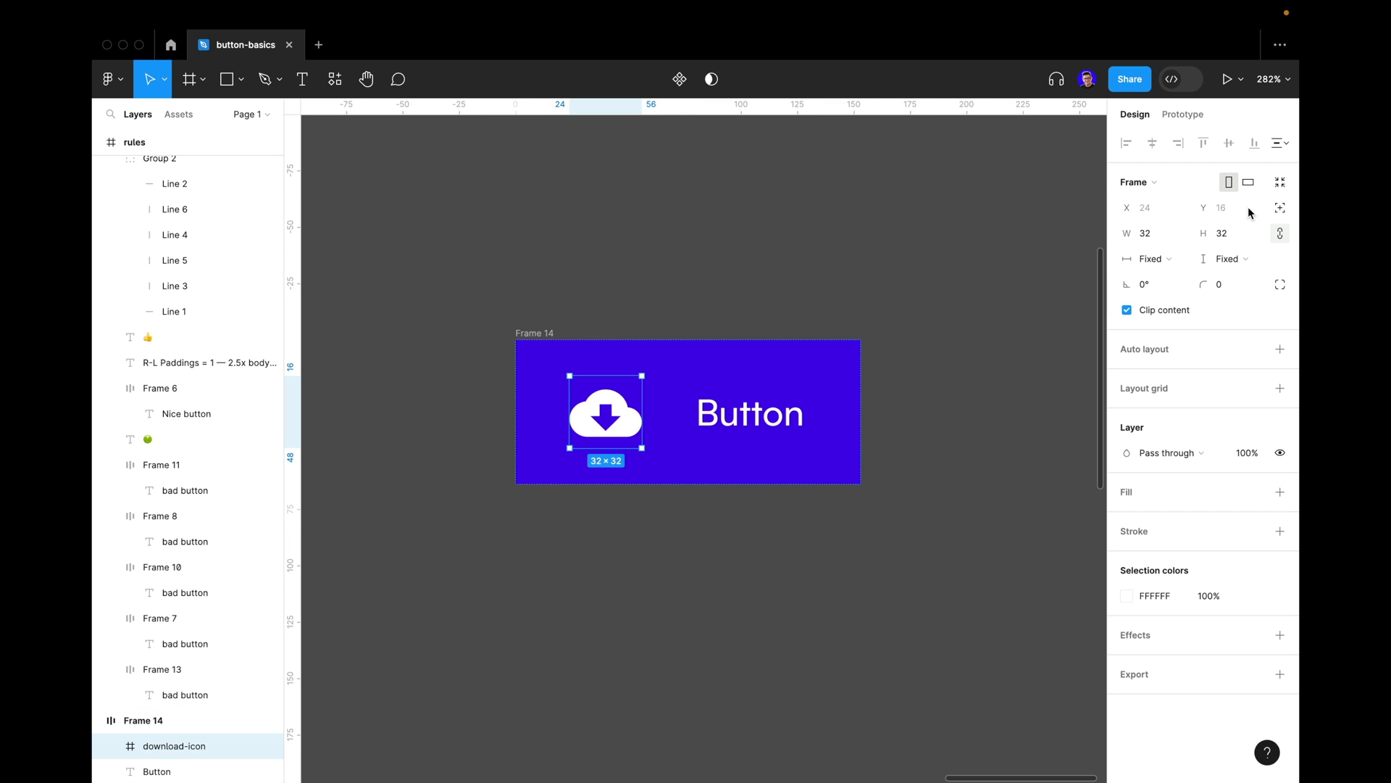
pyautogui.click(1162, 234)
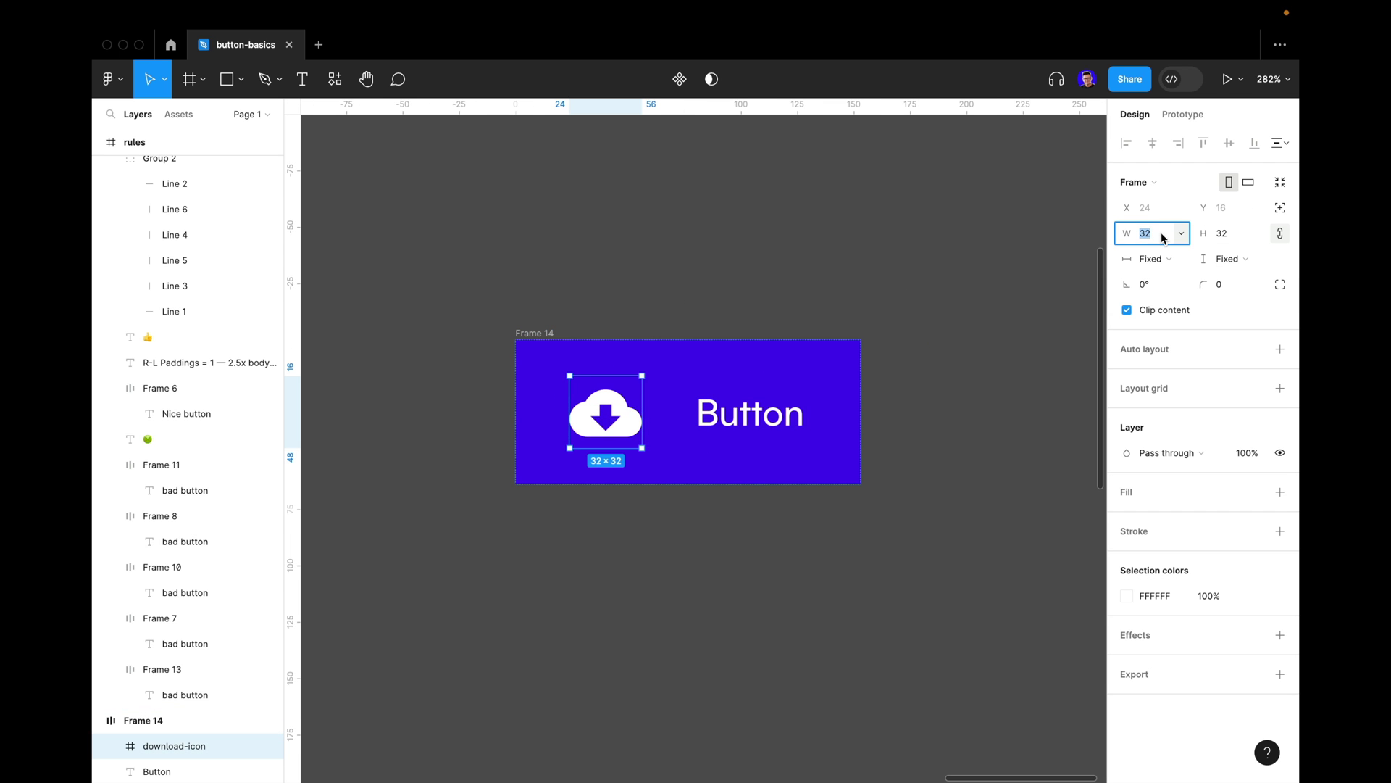
pyautogui.hotkey('shift', 'Down')
pyautogui.hotkey('shift', 'Down')
pyautogui.hotkey('shift', 'Up')
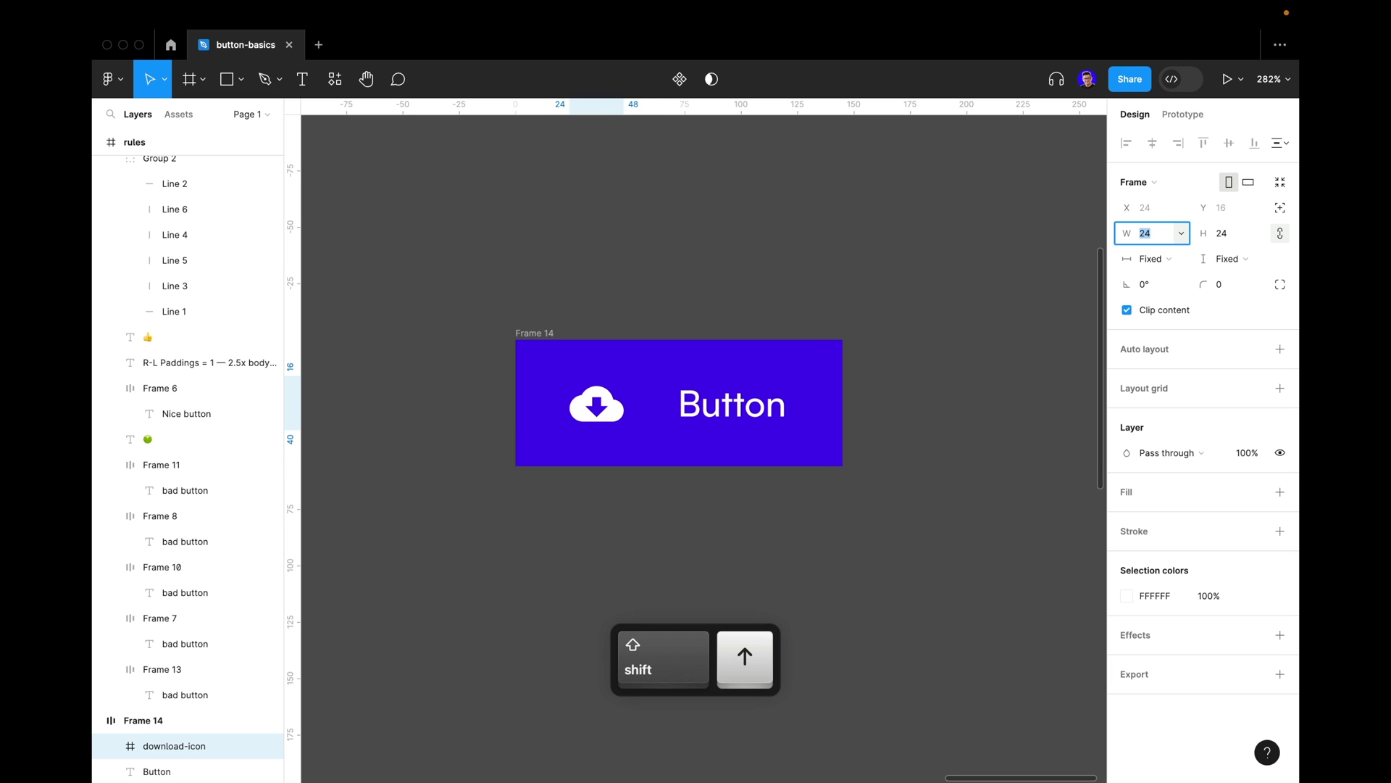
# Step: Adjust the gap between the icon and label to 16
pyautogui.click(667, 404)
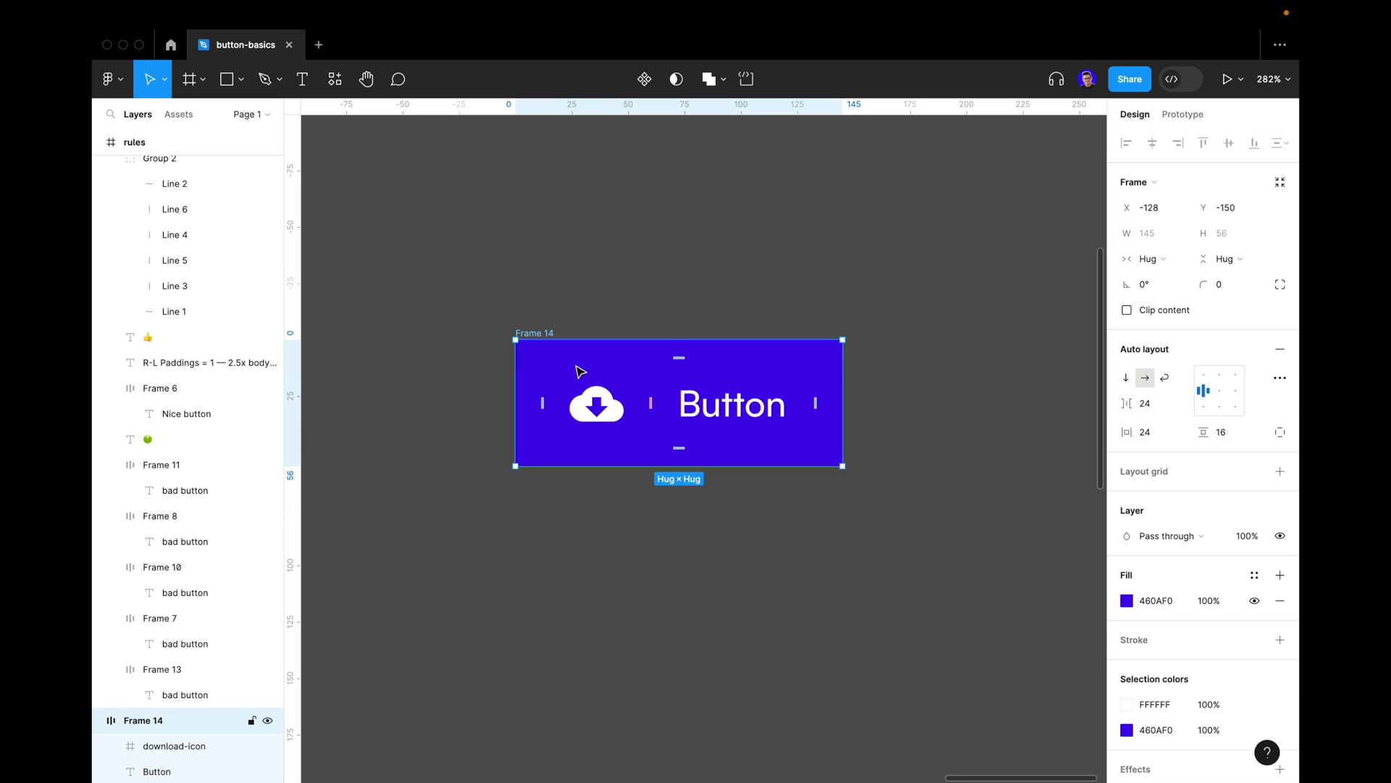
pyautogui.click(1157, 403)
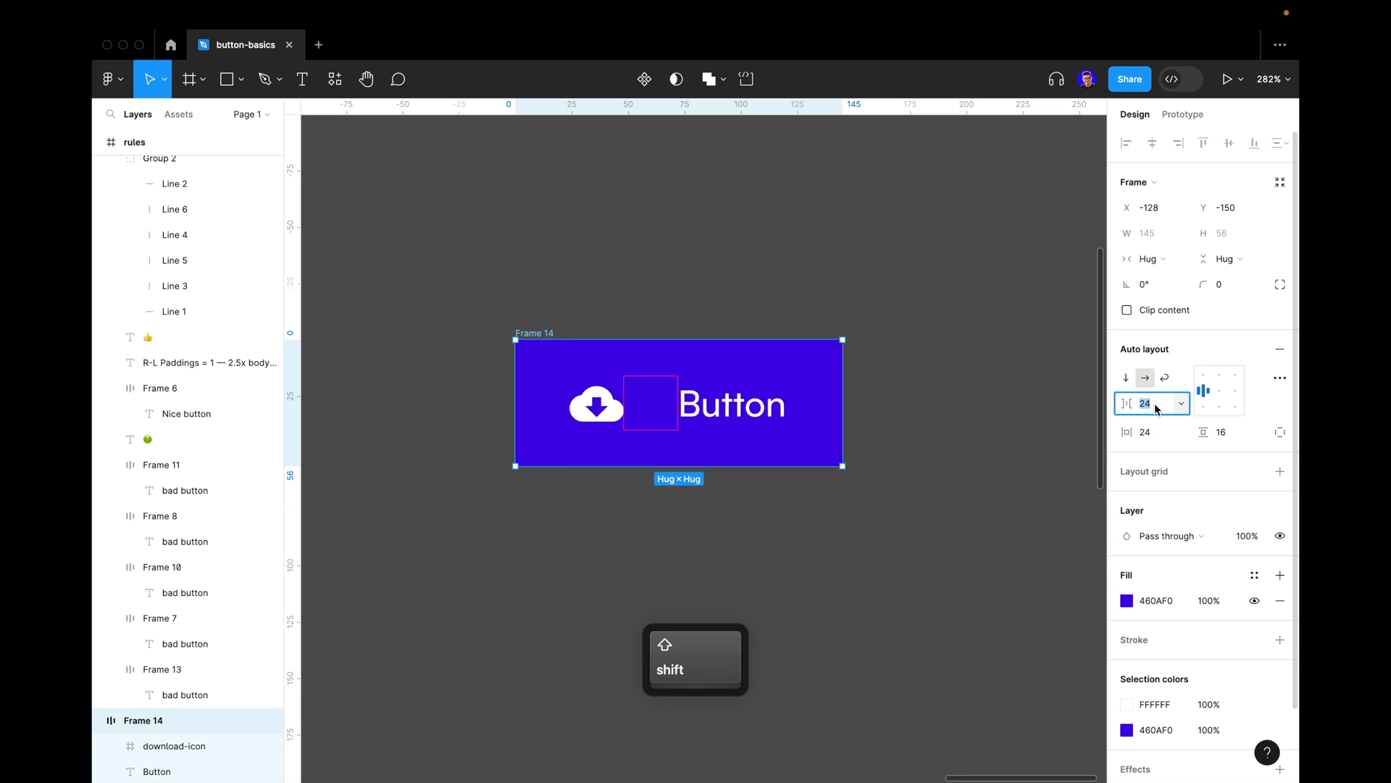
pyautogui.hotkey('shift', 'Down')
pyautogui.hotkey('shift', 'Down')
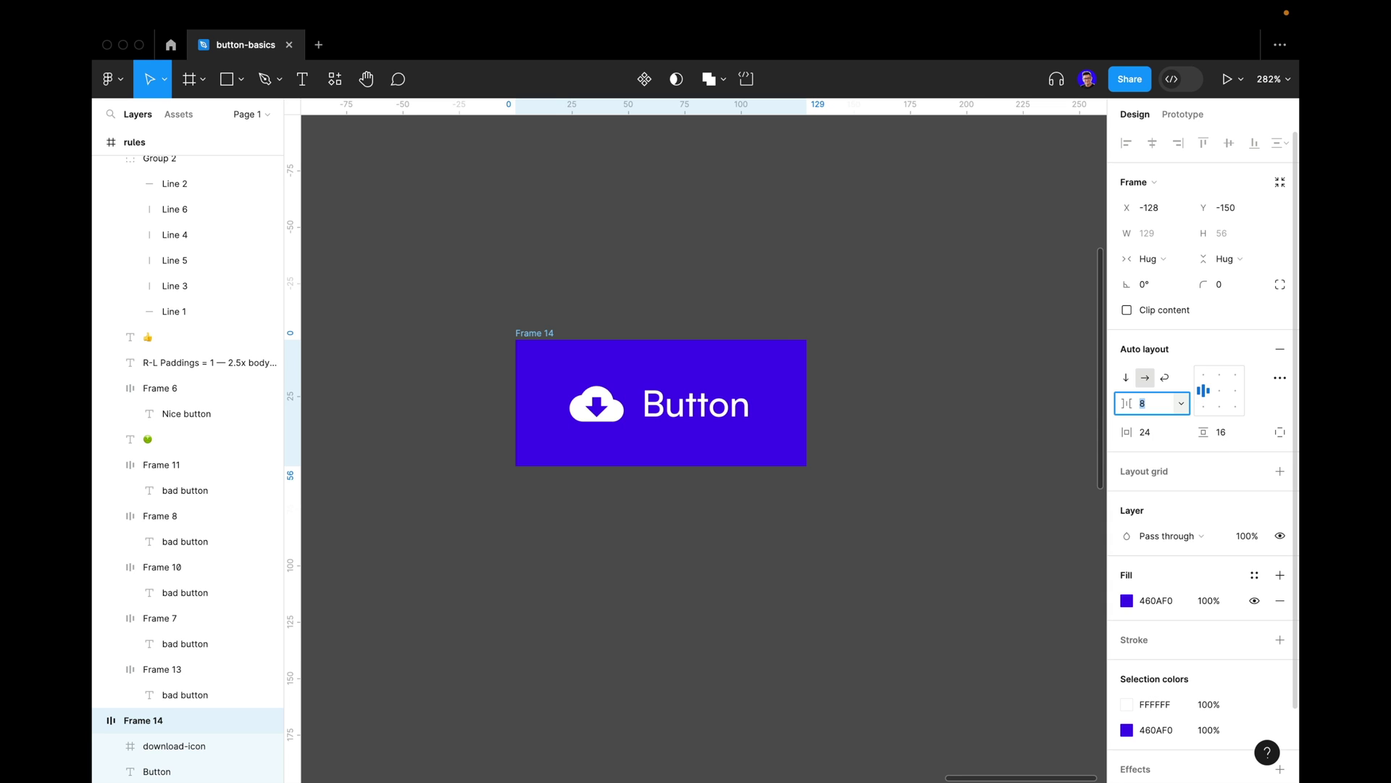
pyautogui.press('Up')
pyautogui.press('Up')
pyautogui.press('Up')
pyautogui.press('Up')
pyautogui.press('Up')
pyautogui.press('Up')
pyautogui.press('Up')
pyautogui.press('Up')
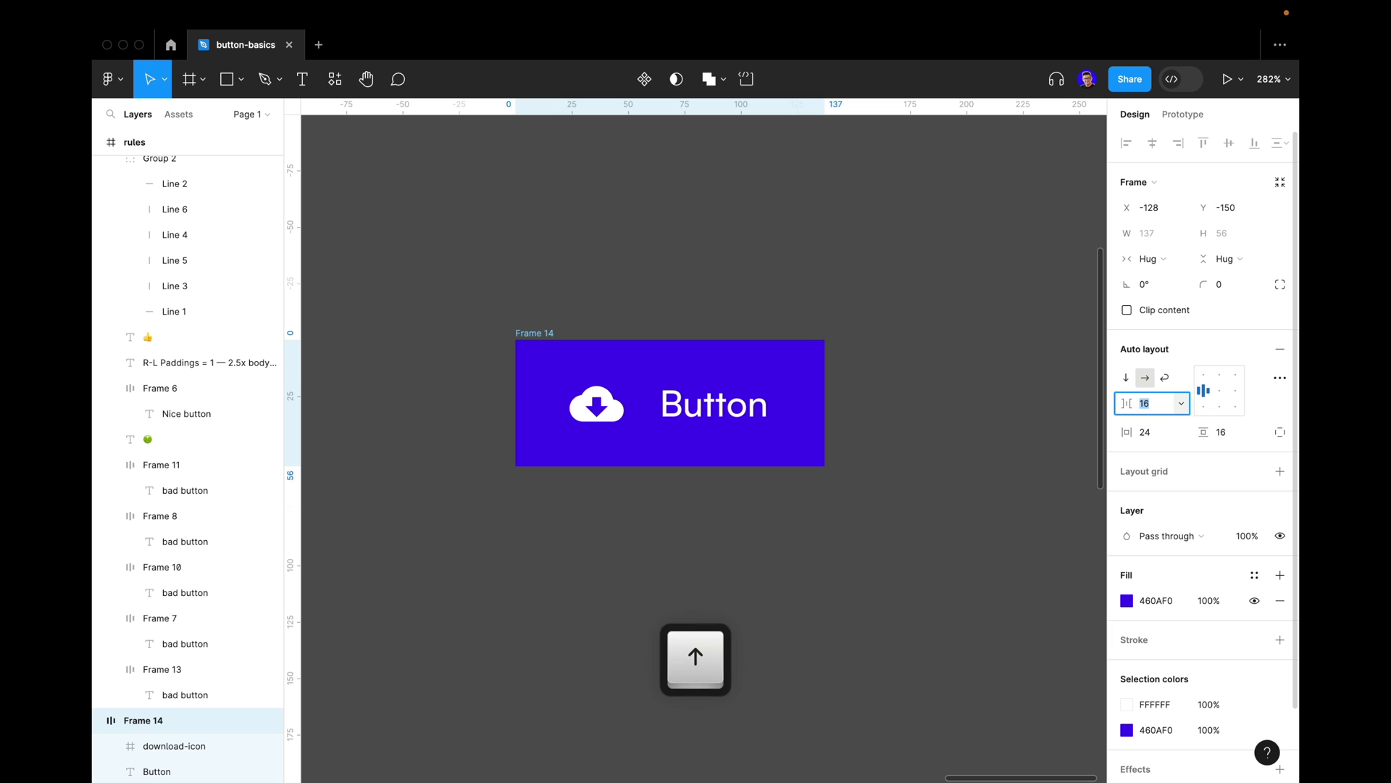
pyautogui.click(471, 251)
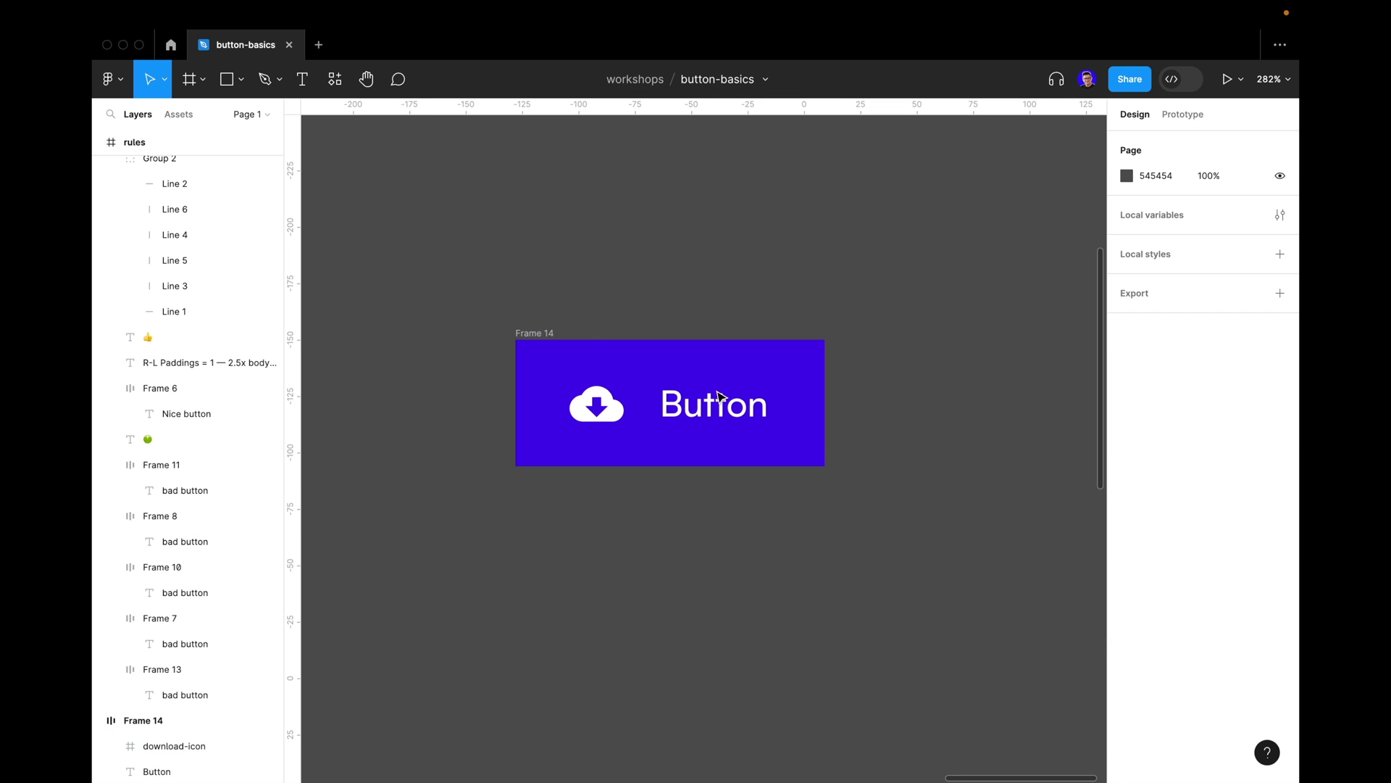
# Step: Set Frame 14's padding to 8 vertical and 16 horizontal
pyautogui.click(554, 335)
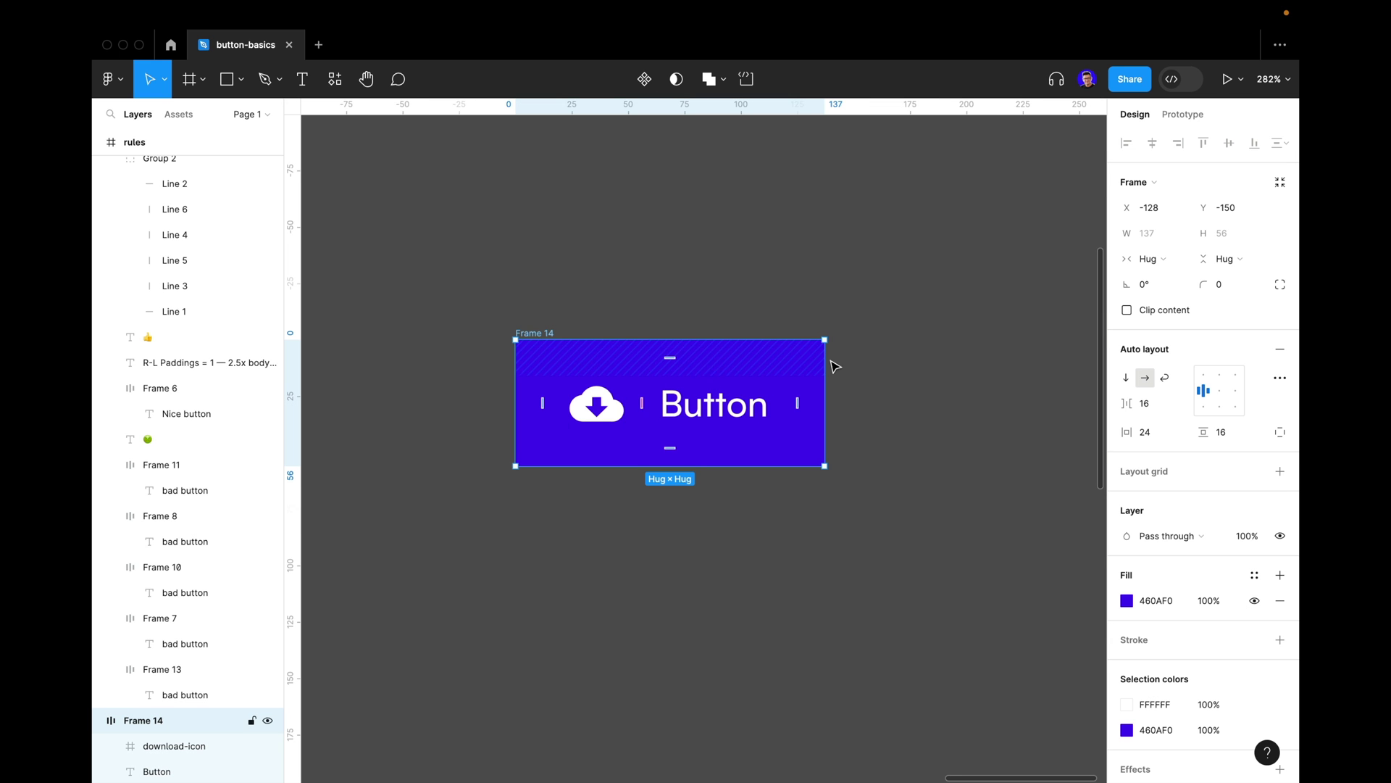
pyautogui.click(1232, 432)
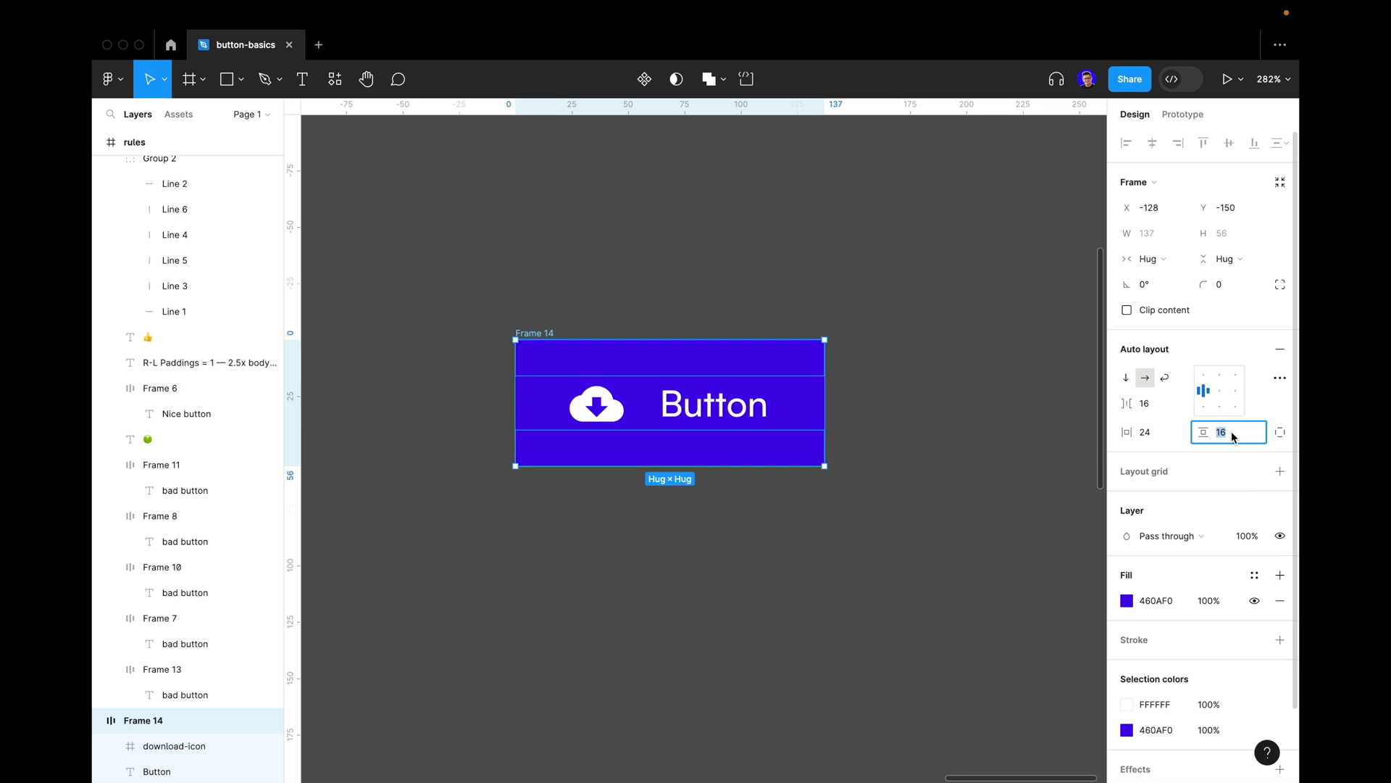
pyautogui.write('8')
pyautogui.press('Return')
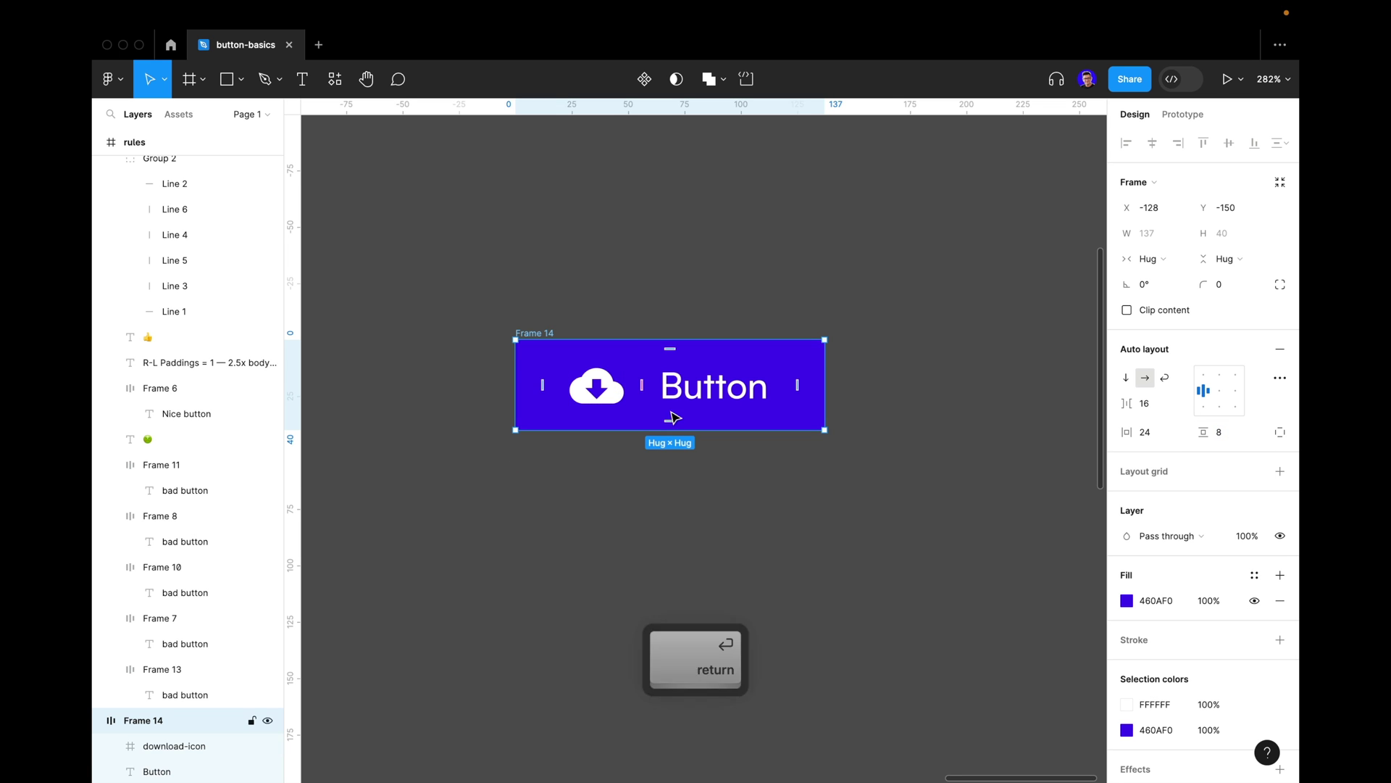
pyautogui.click(692, 257)
pyautogui.click(548, 332)
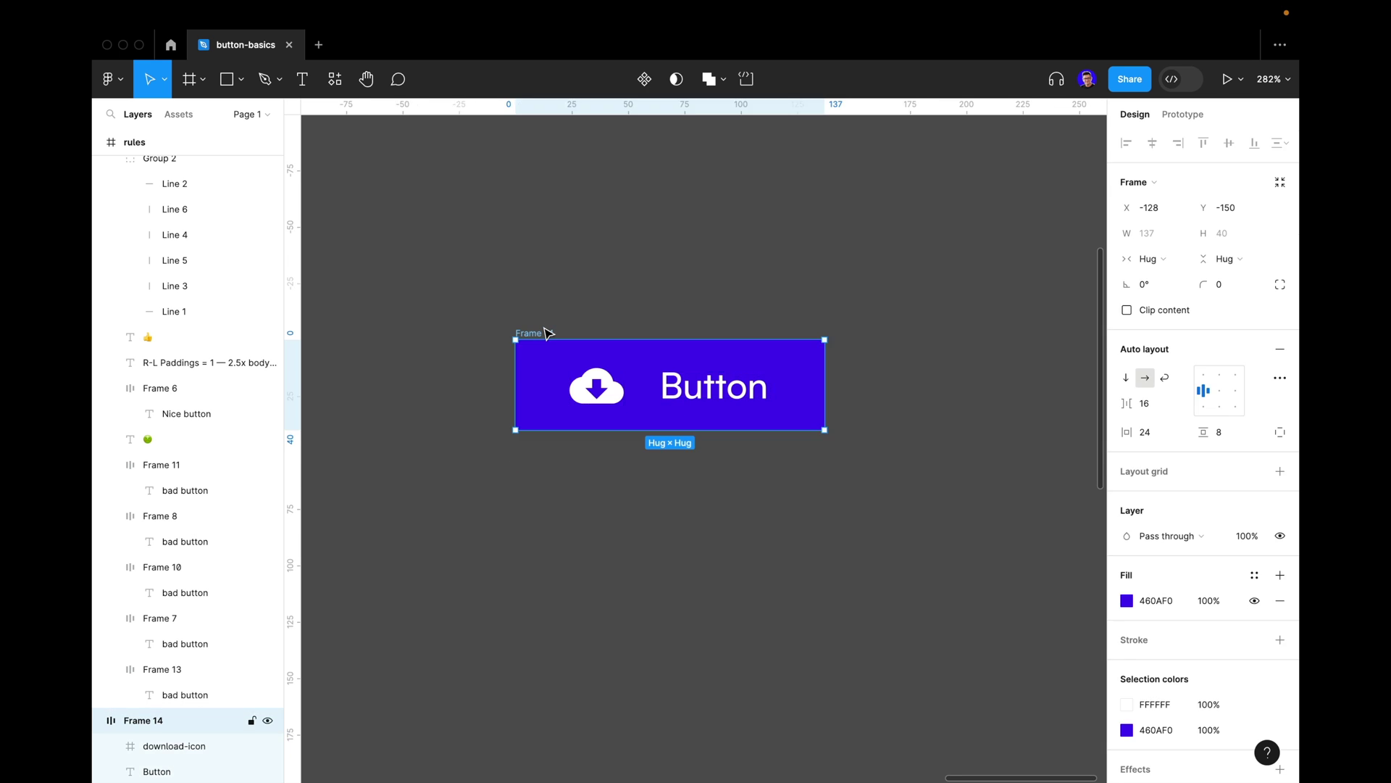
pyautogui.click(1174, 433)
pyautogui.write('16')
pyautogui.press('Return')
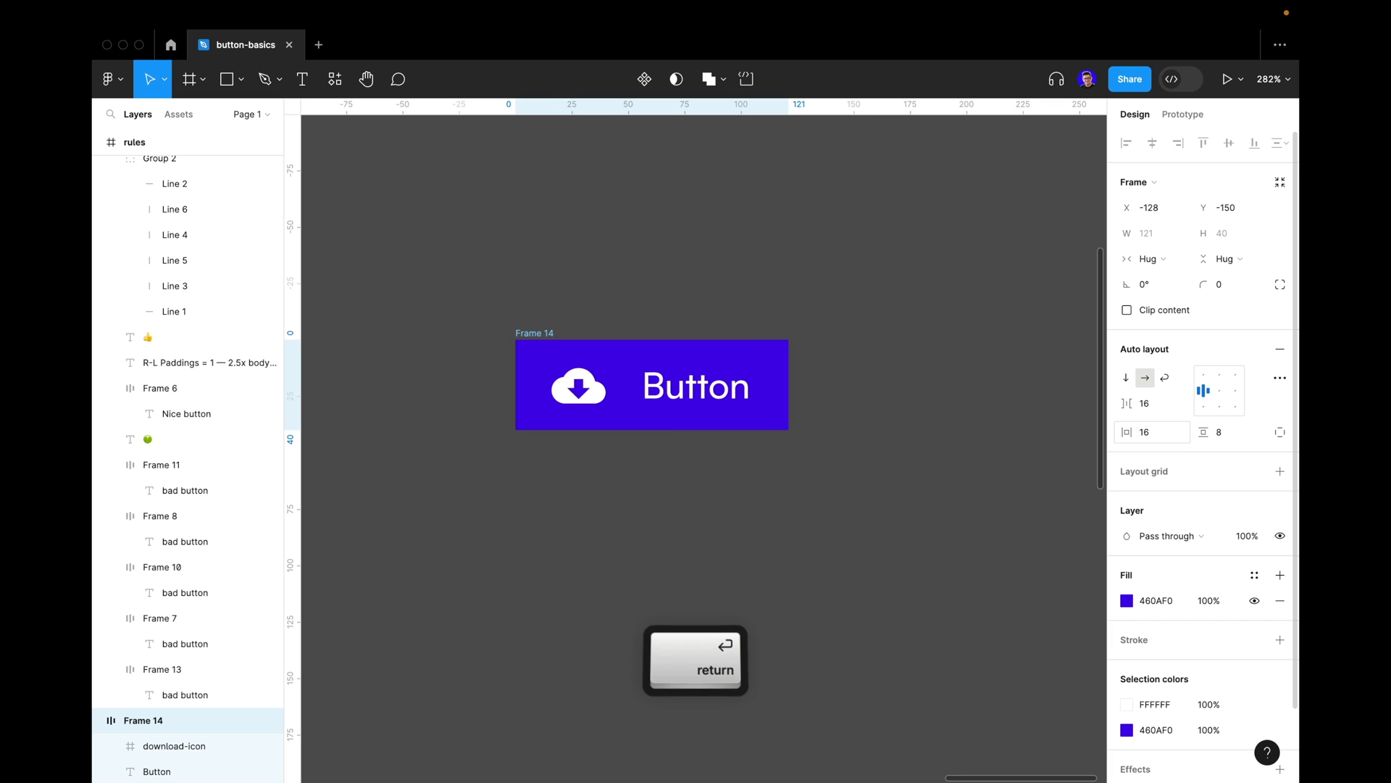
pyautogui.click(683, 283)
pyautogui.scroll(-3, 655, 280)
pyautogui.scroll(3, 652, 280)
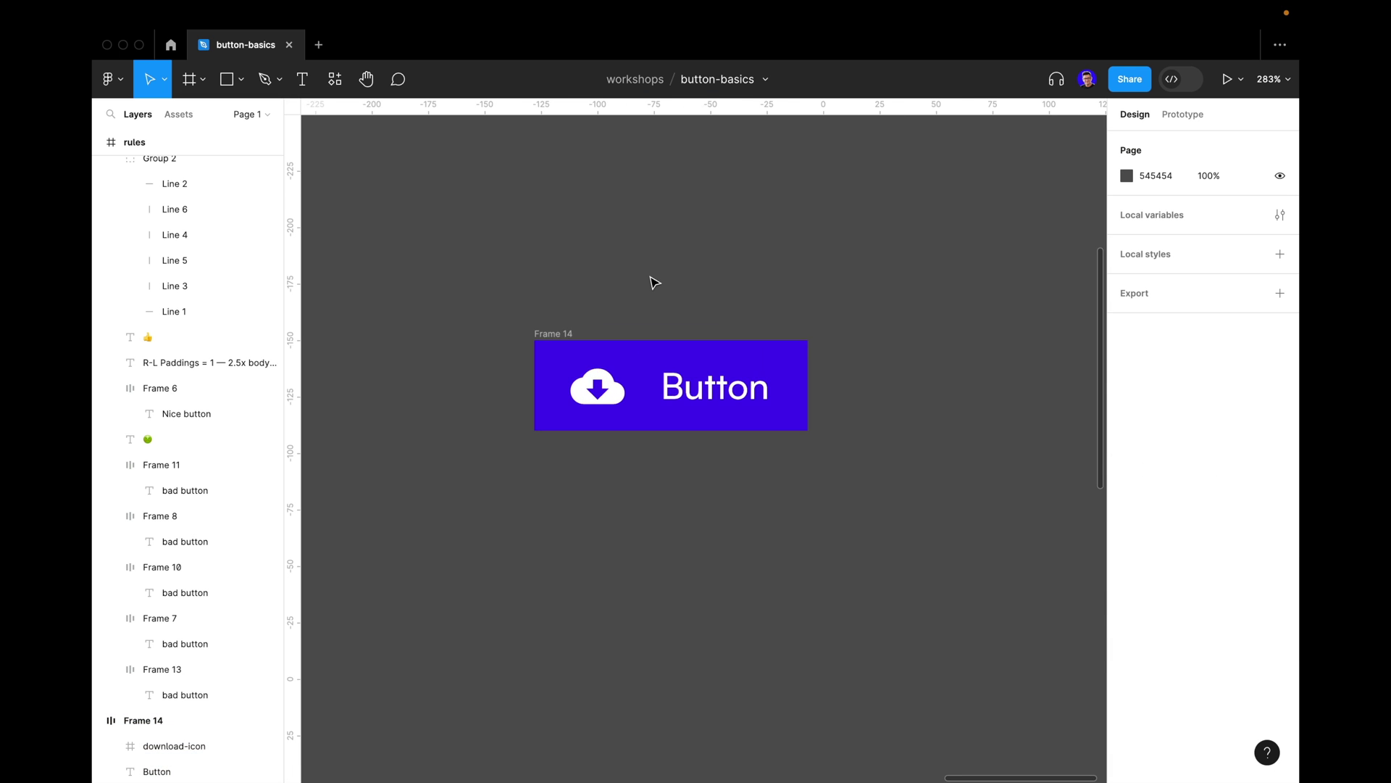
pyautogui.scroll(5, 647, 363)
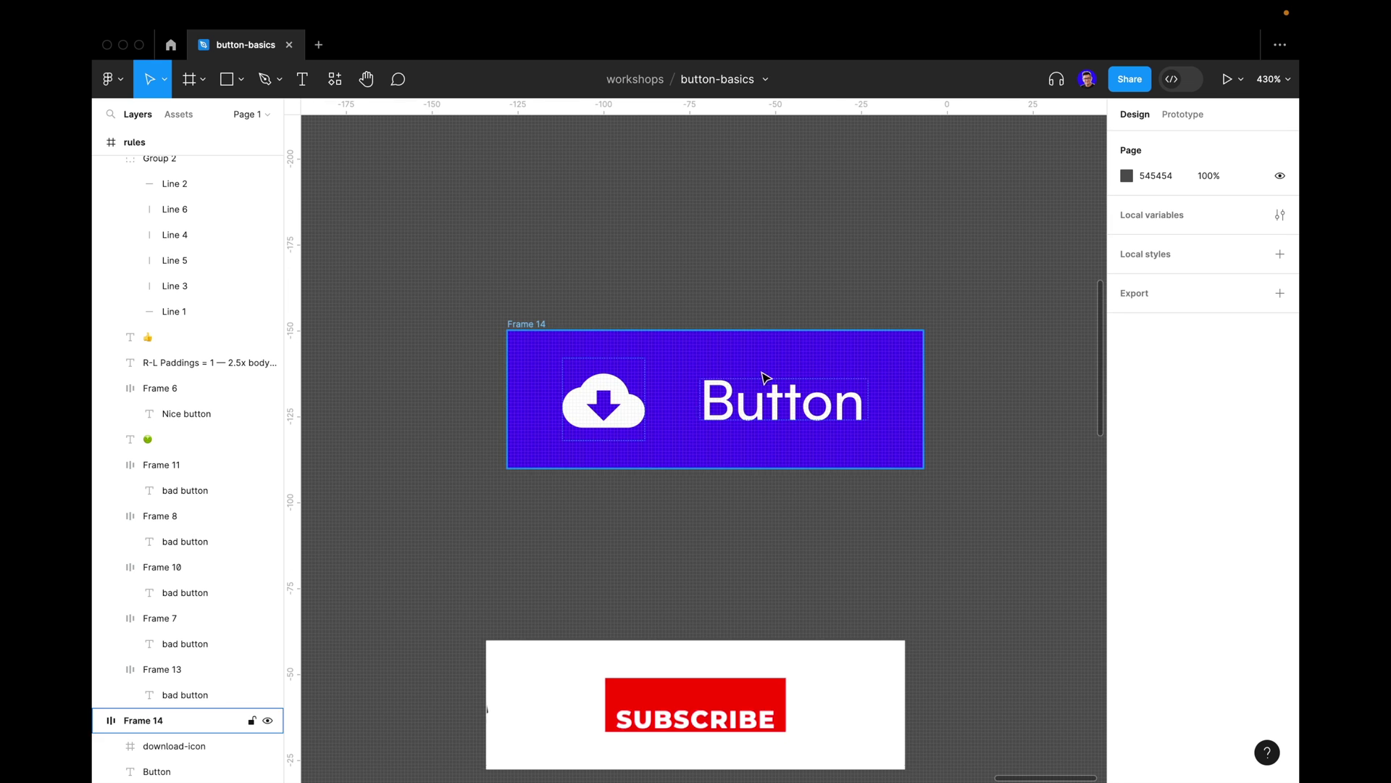
# Step: Retype the Button label in Frame 14 as 'Download'
pyautogui.hscroll(3, 725, 297)
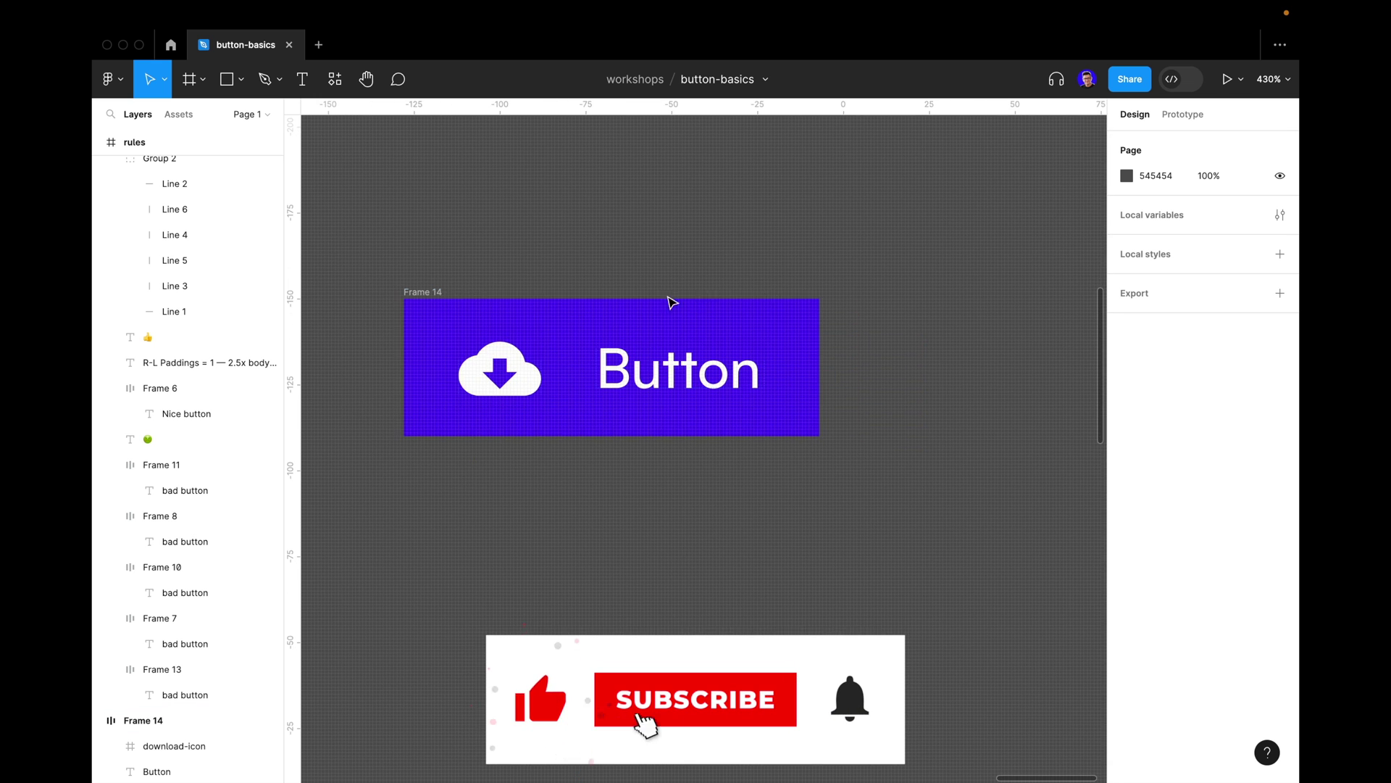
pyautogui.scroll(-1, 662, 301)
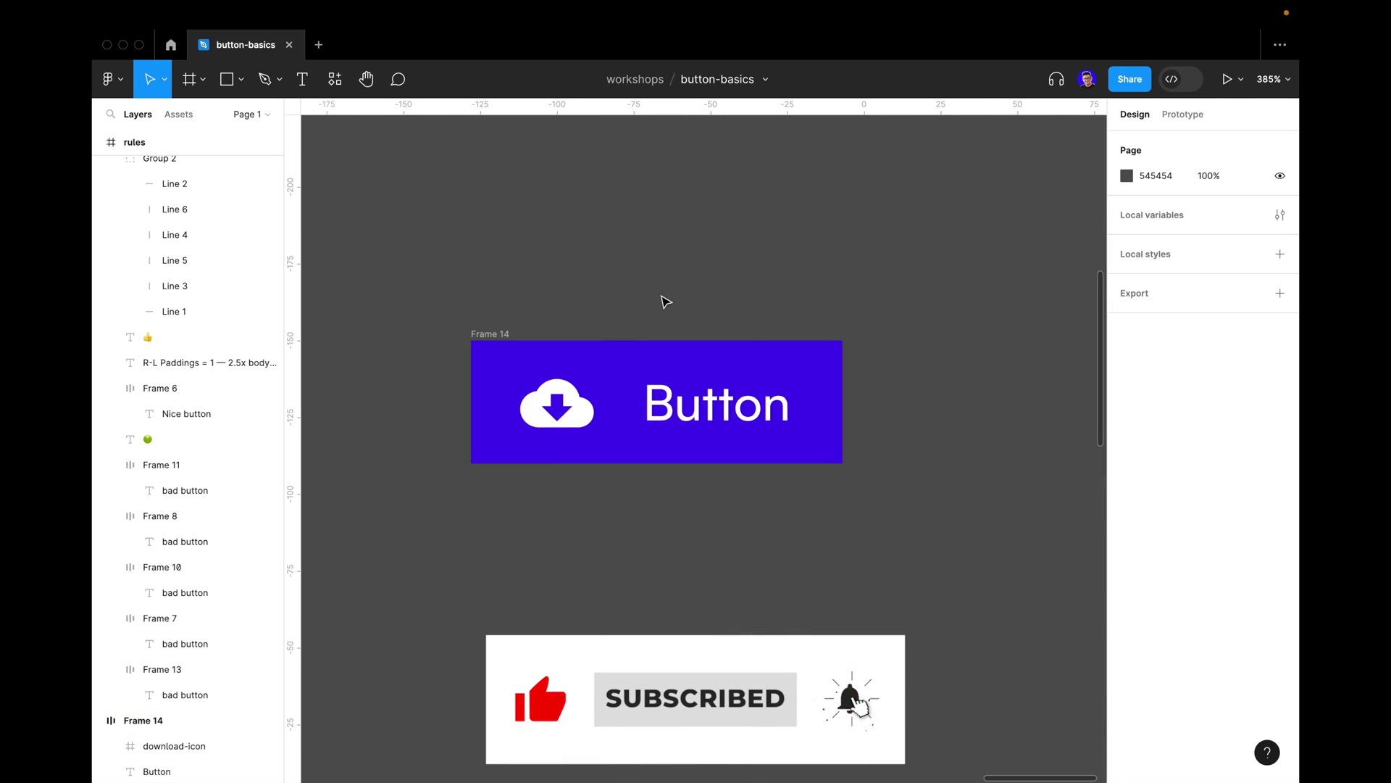
pyautogui.click(654, 346)
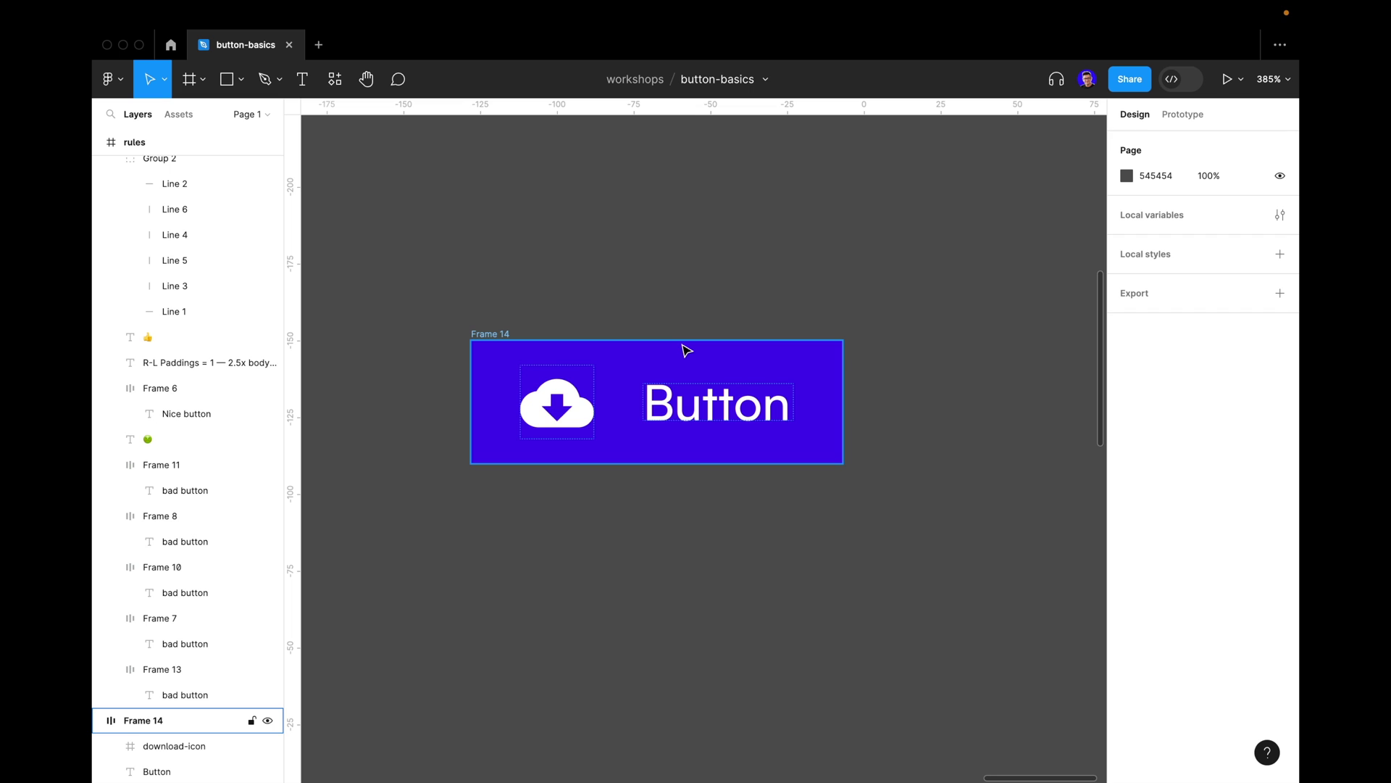
pyautogui.doubleClick(723, 415)
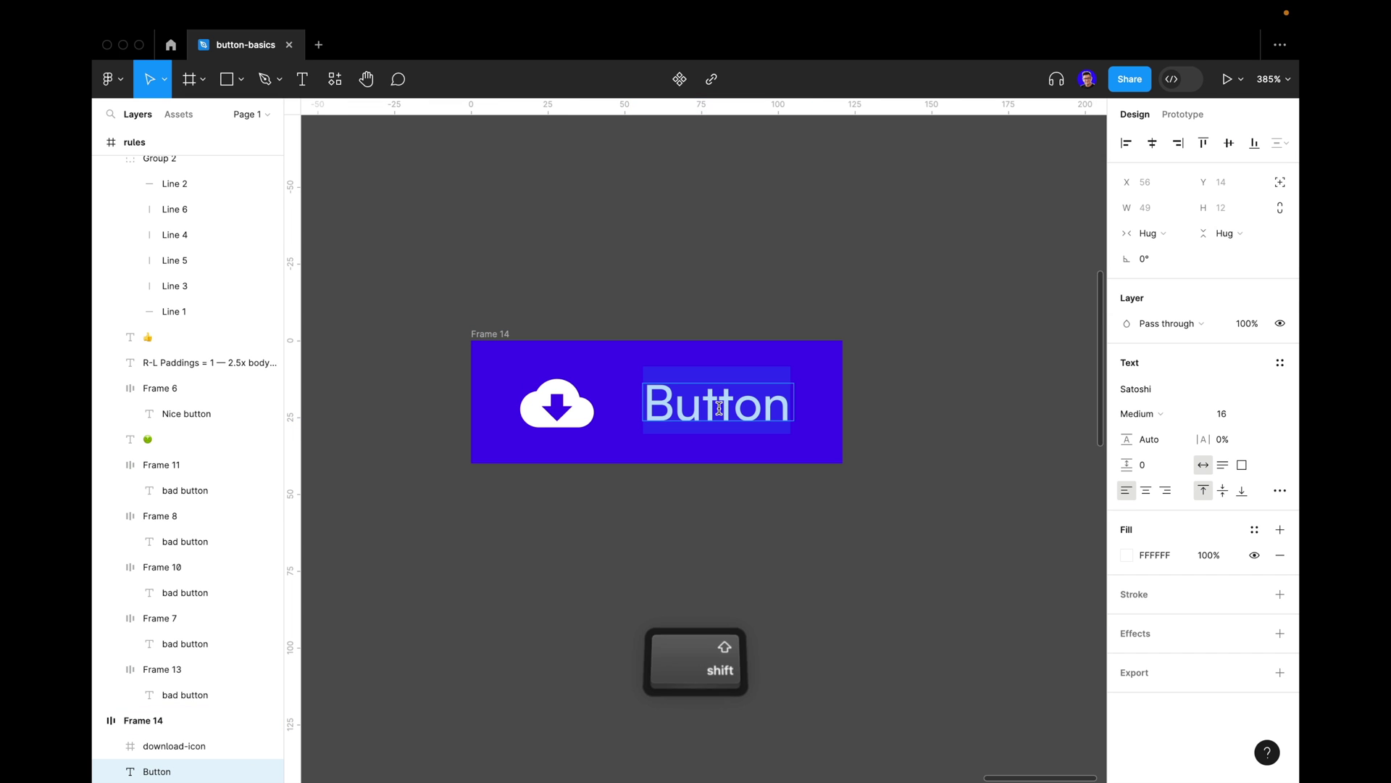
pyautogui.write('Down')
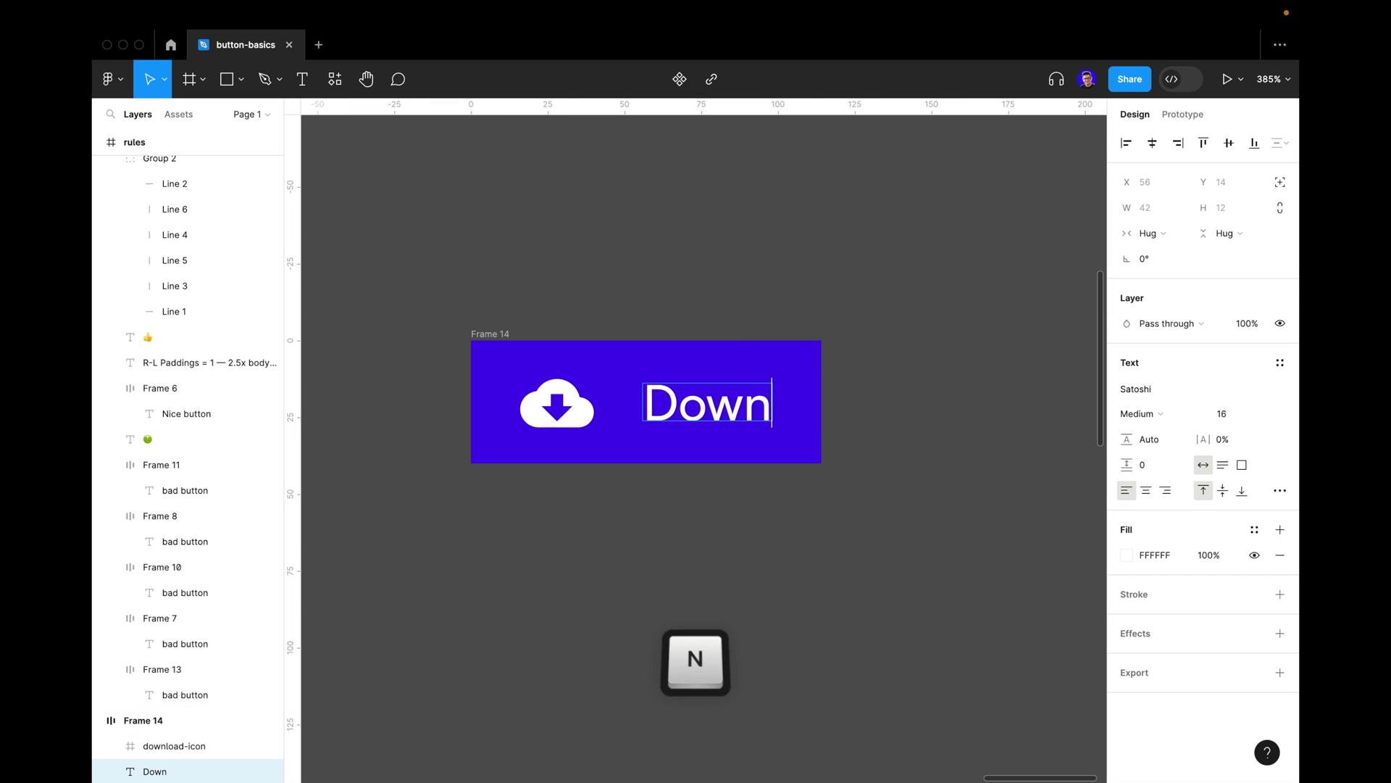
pyautogui.write('load')
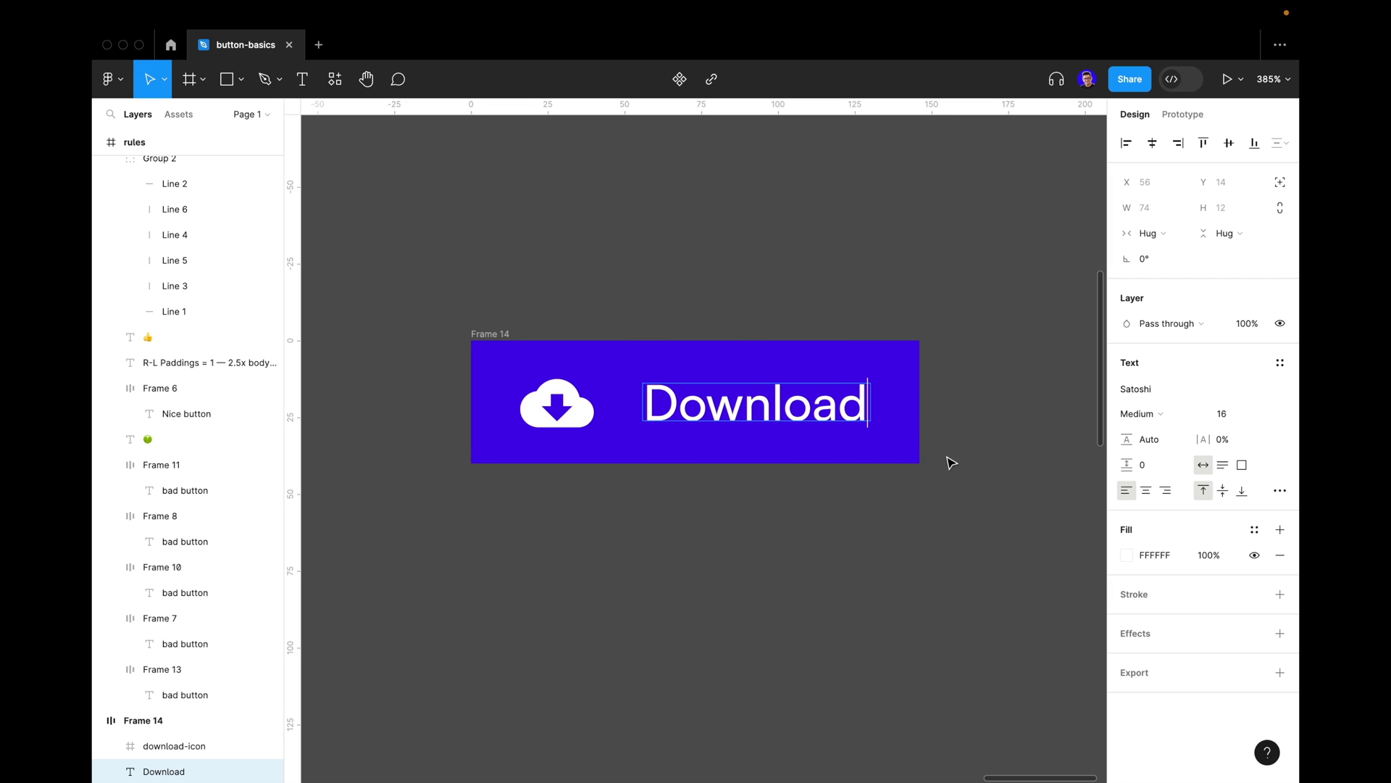
pyautogui.press('Escape')
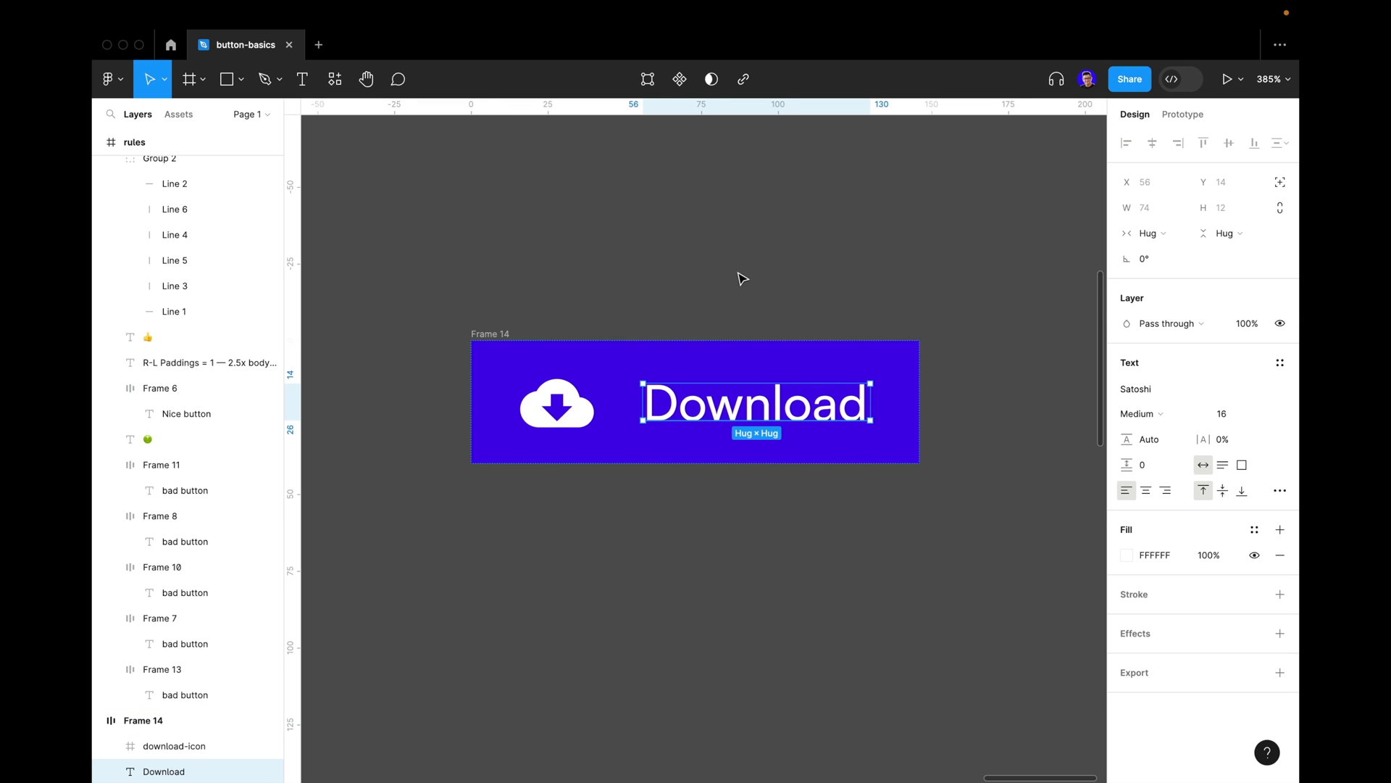
pyautogui.click(742, 278)
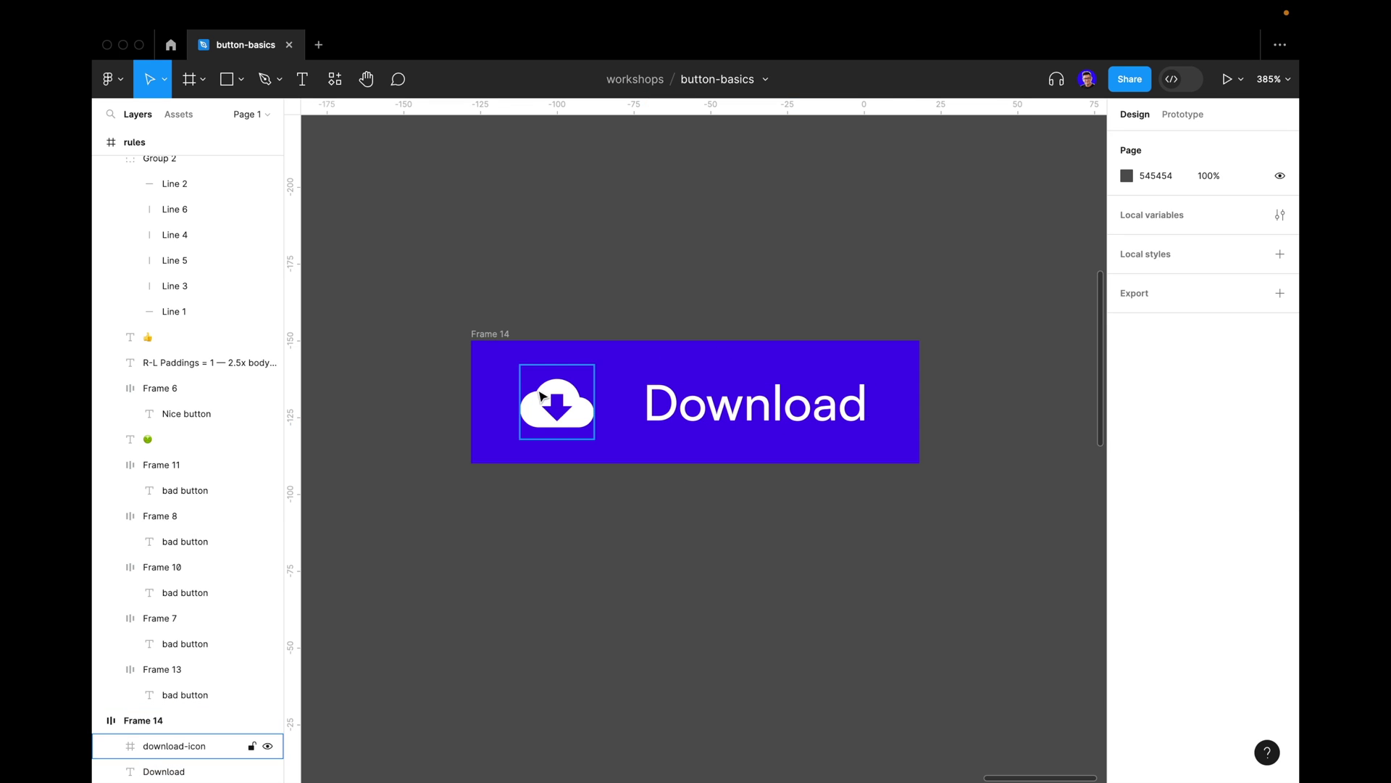
pyautogui.click(488, 333)
pyautogui.click(1183, 259)
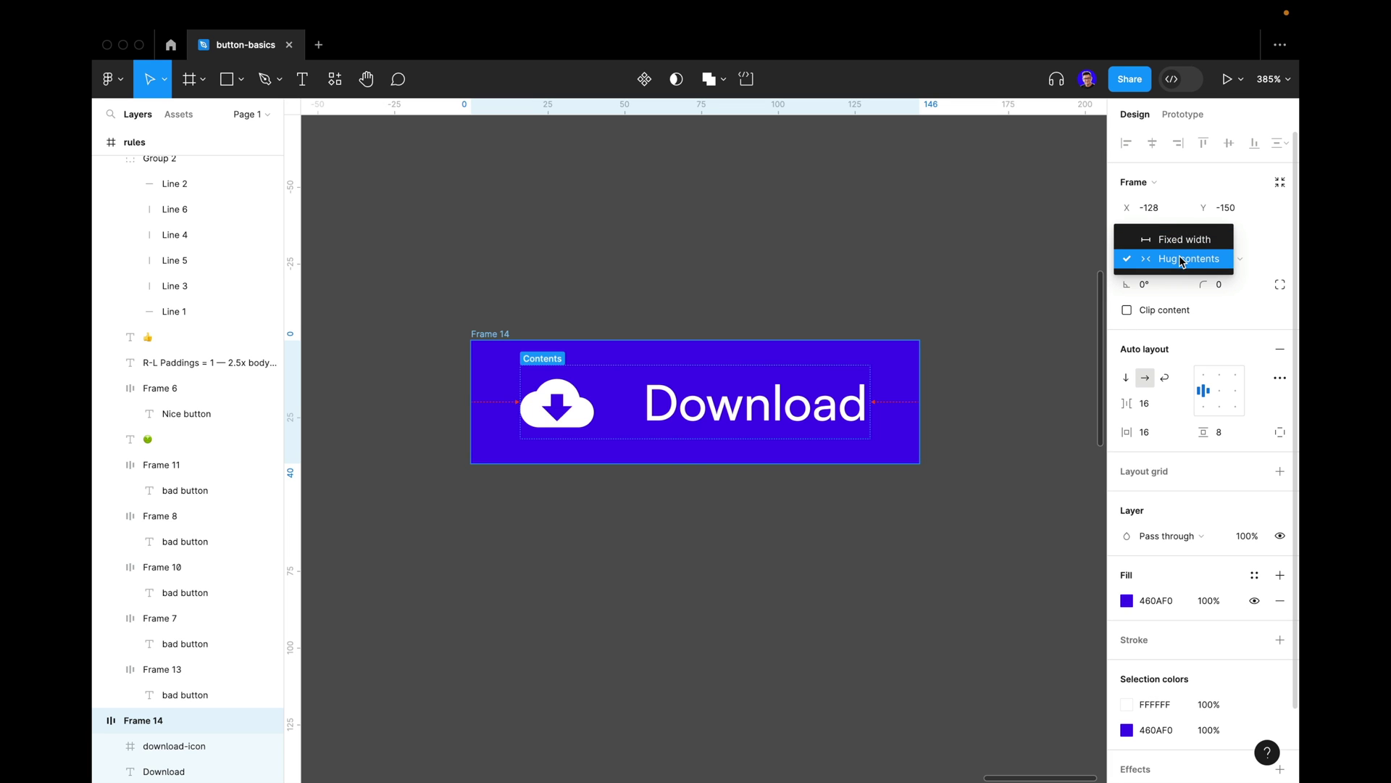
pyautogui.click(770, 274)
pyautogui.scroll(-3, 771, 274)
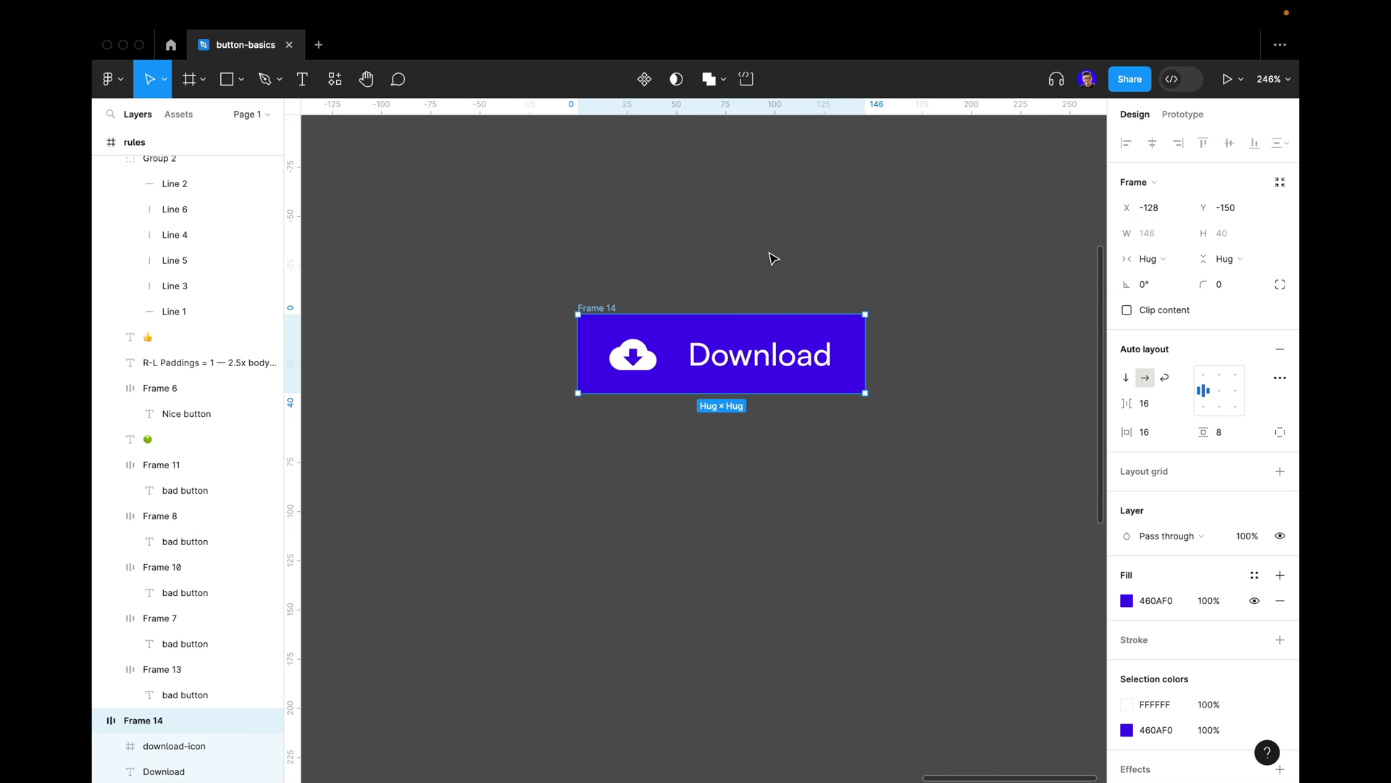
pyautogui.click(772, 259)
pyautogui.scroll(-2, 772, 259)
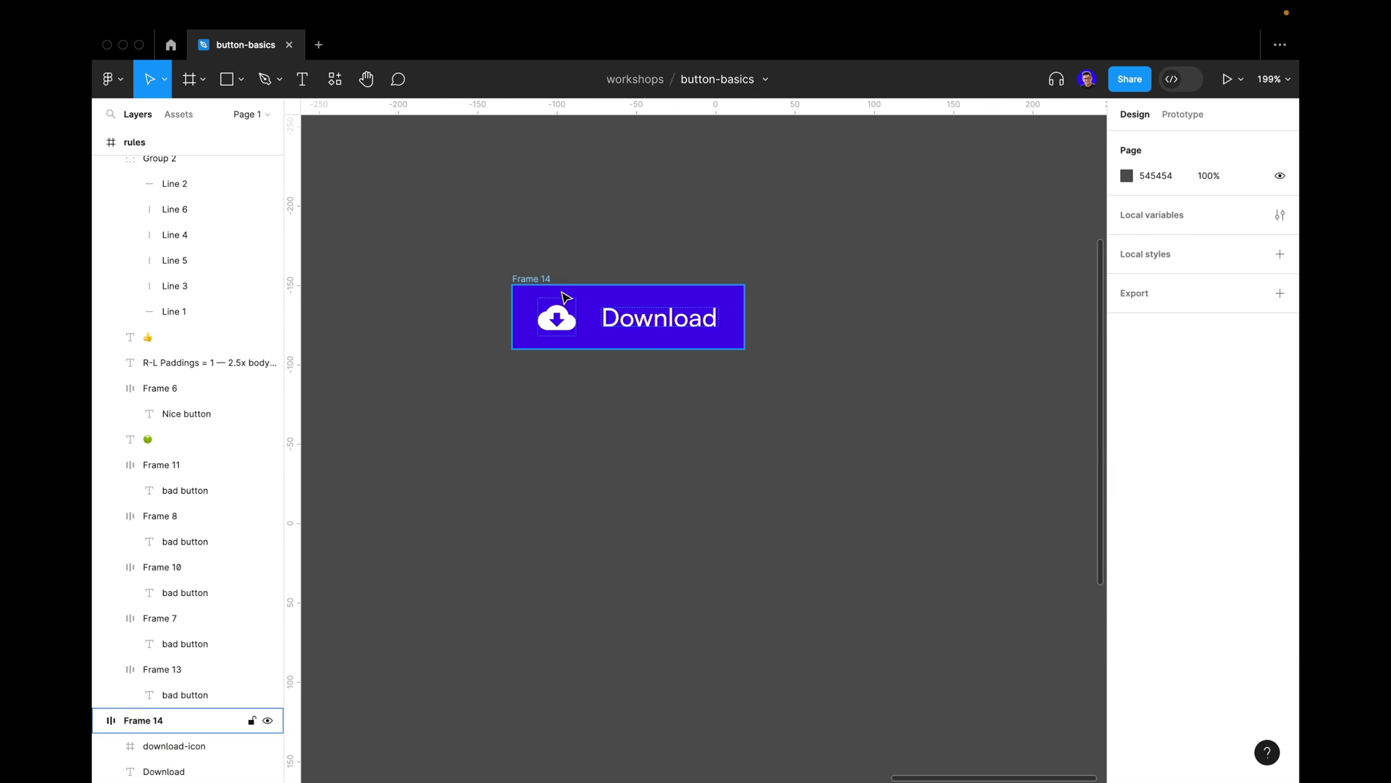
pyautogui.click(534, 278)
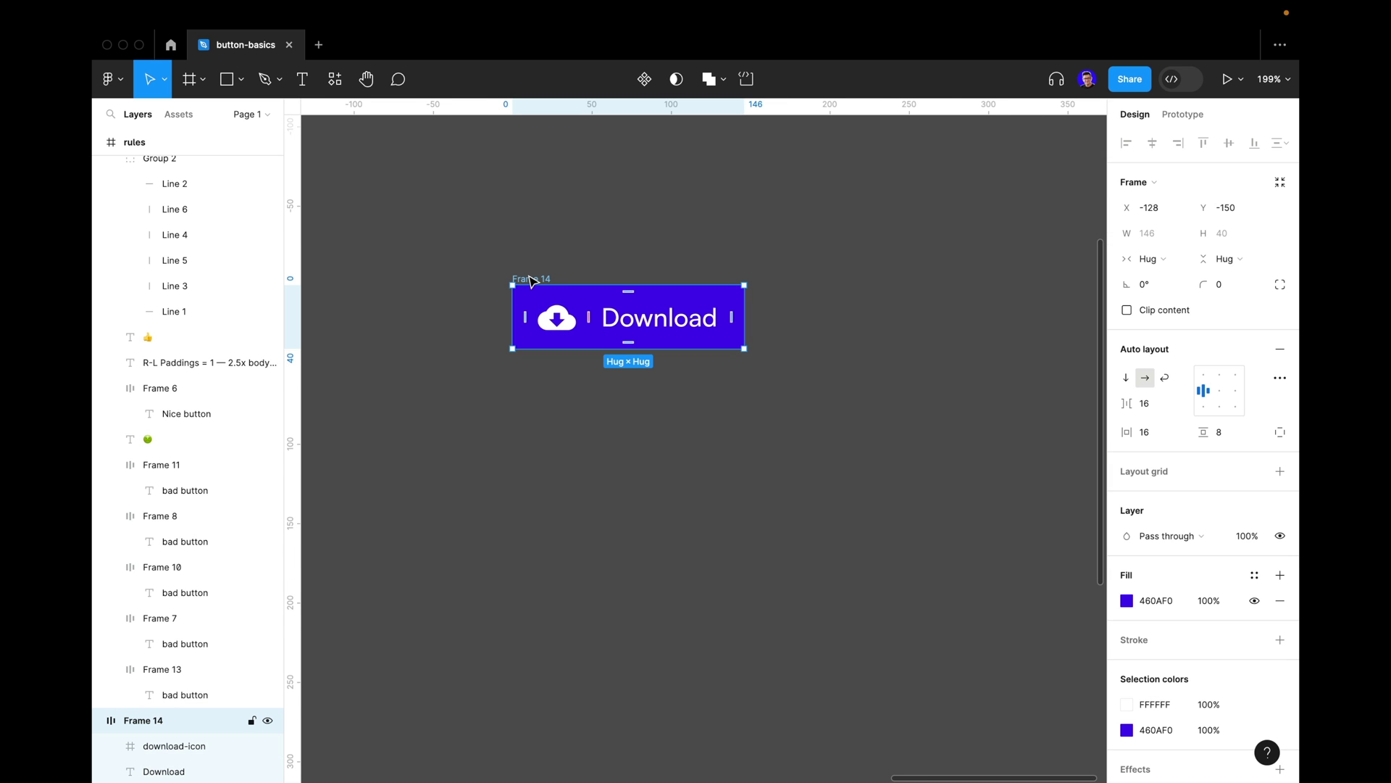
pyautogui.press('alt')
pyautogui.hscroll(-3, 534, 283)
pyautogui.hscroll(4, 534, 283)
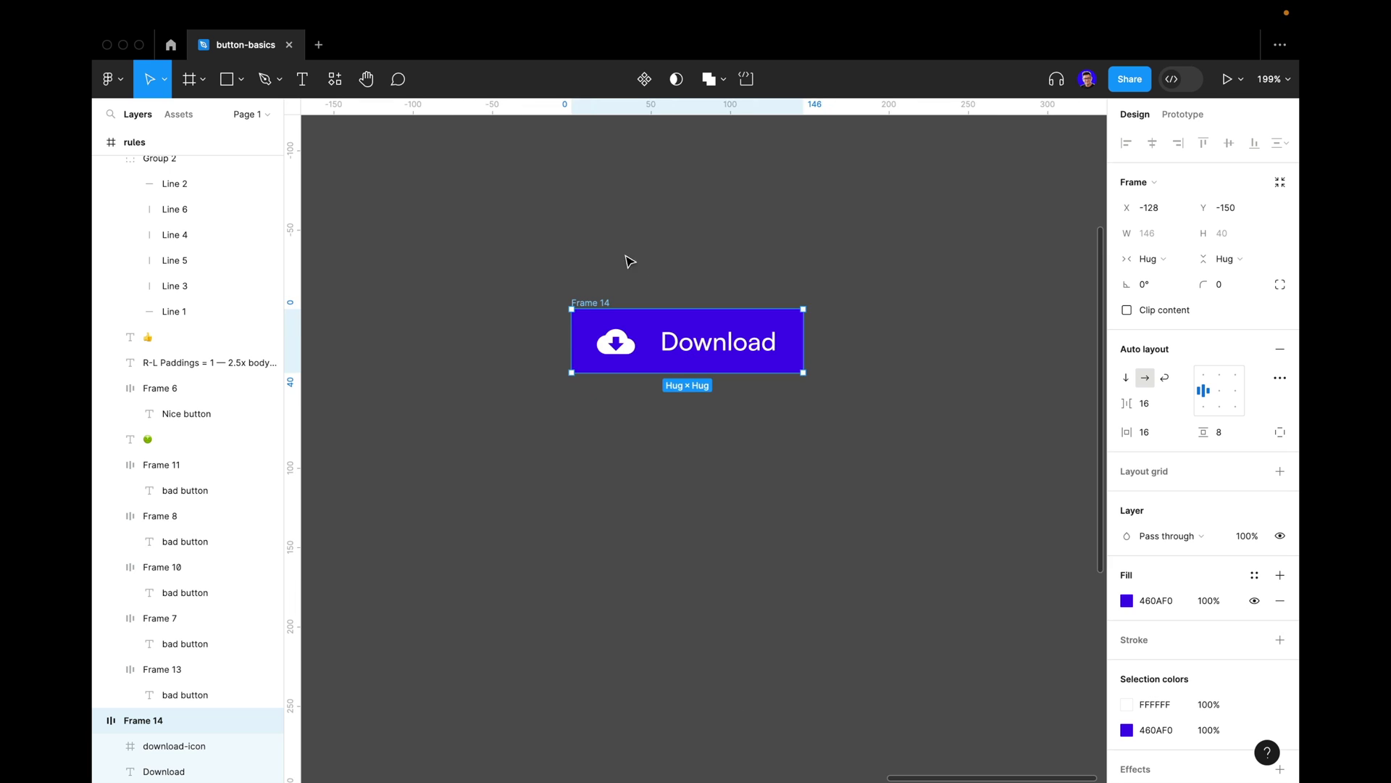
pyautogui.scroll(-1, 641, 249)
pyautogui.hscroll(2, 641, 249)
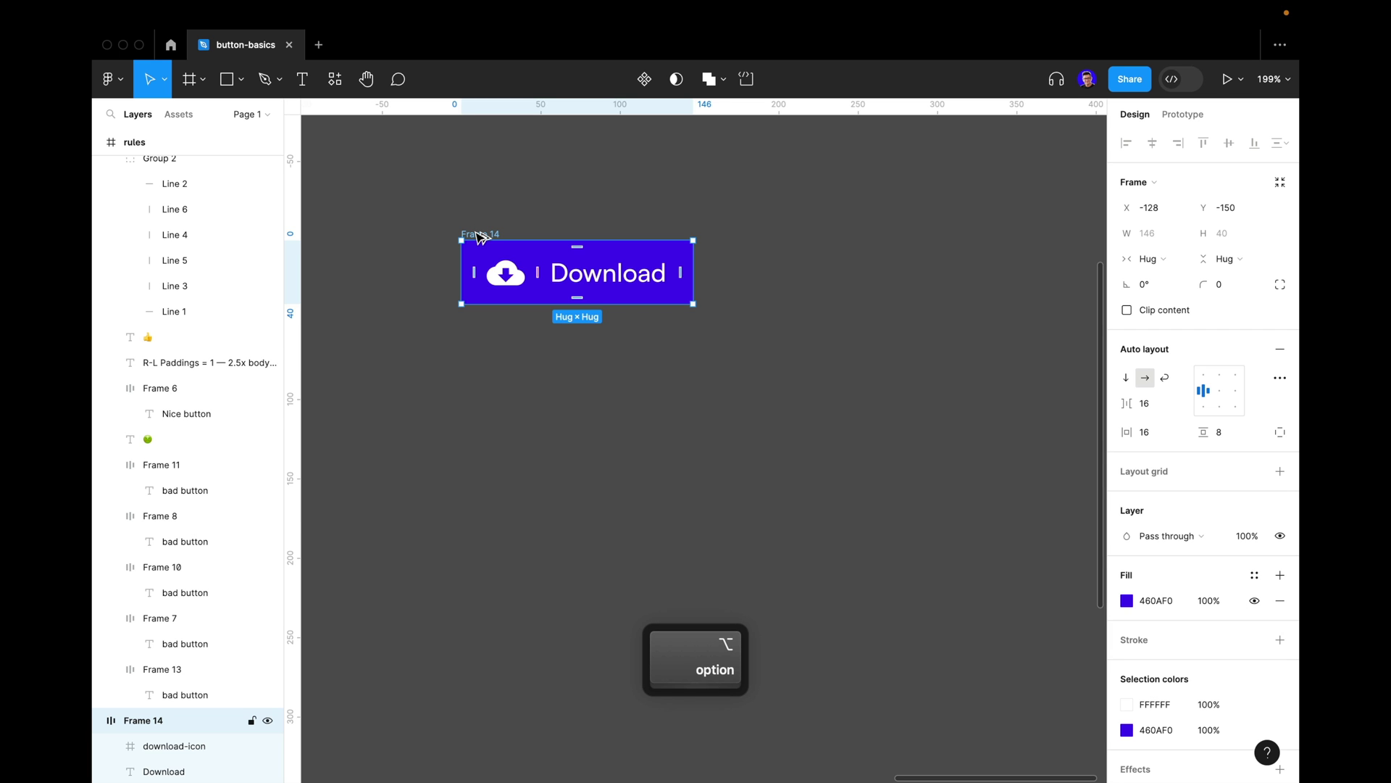
# Step: Duplicate the Download button to its right as Frame 15
pyautogui.moveTo(478, 237); pyautogui.dragTo(770, 238)
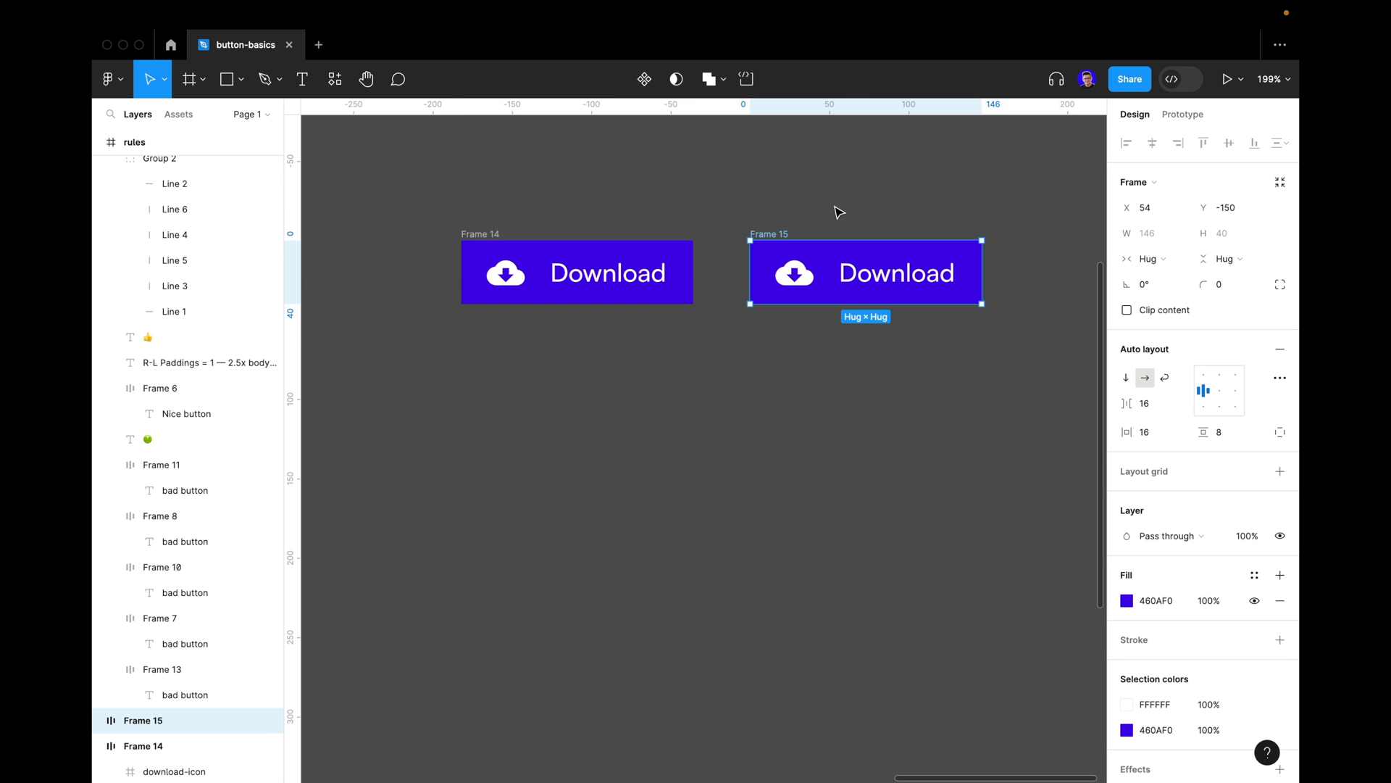
pyautogui.scroll(1, 826, 227)
pyautogui.hscroll(1, 826, 227)
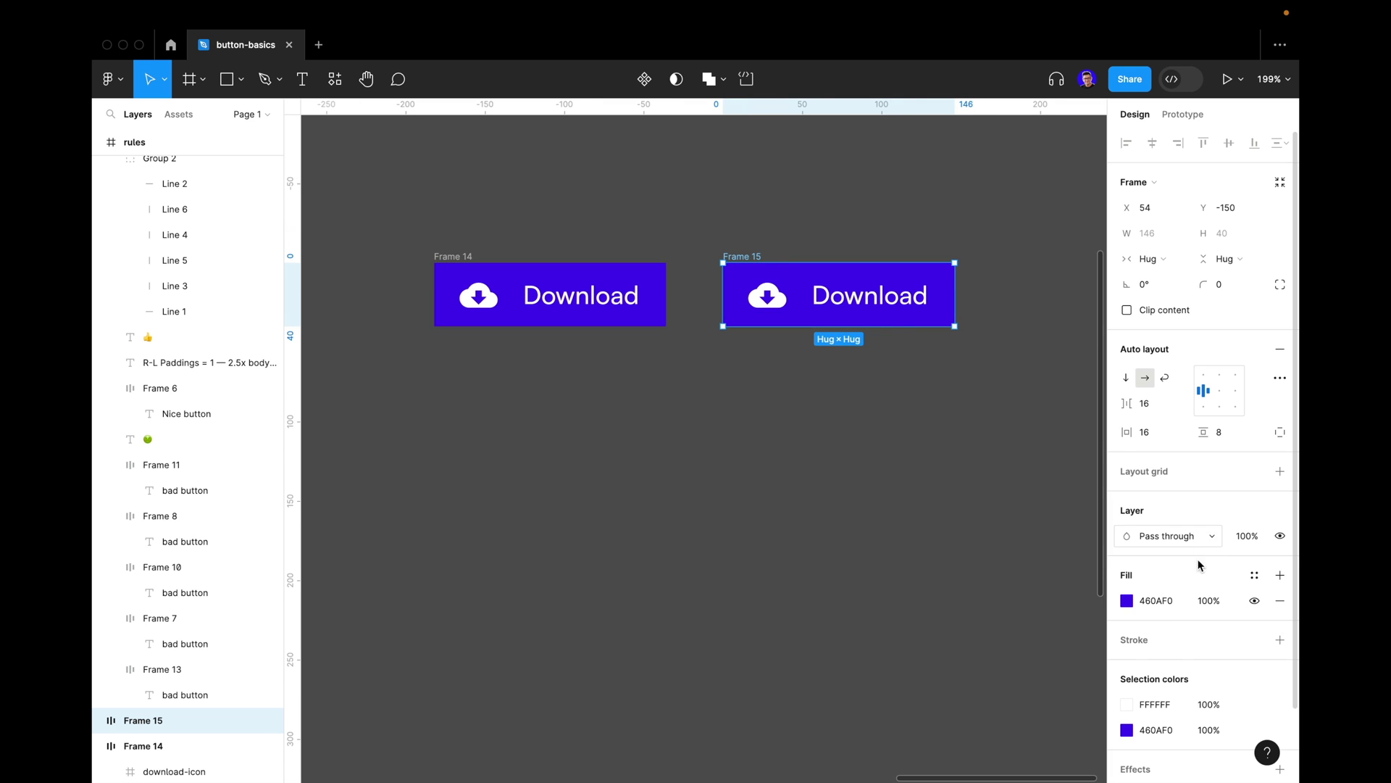
# Step: Change Frame 15's fill to the darker purple 3102B8
pyautogui.click(1127, 600)
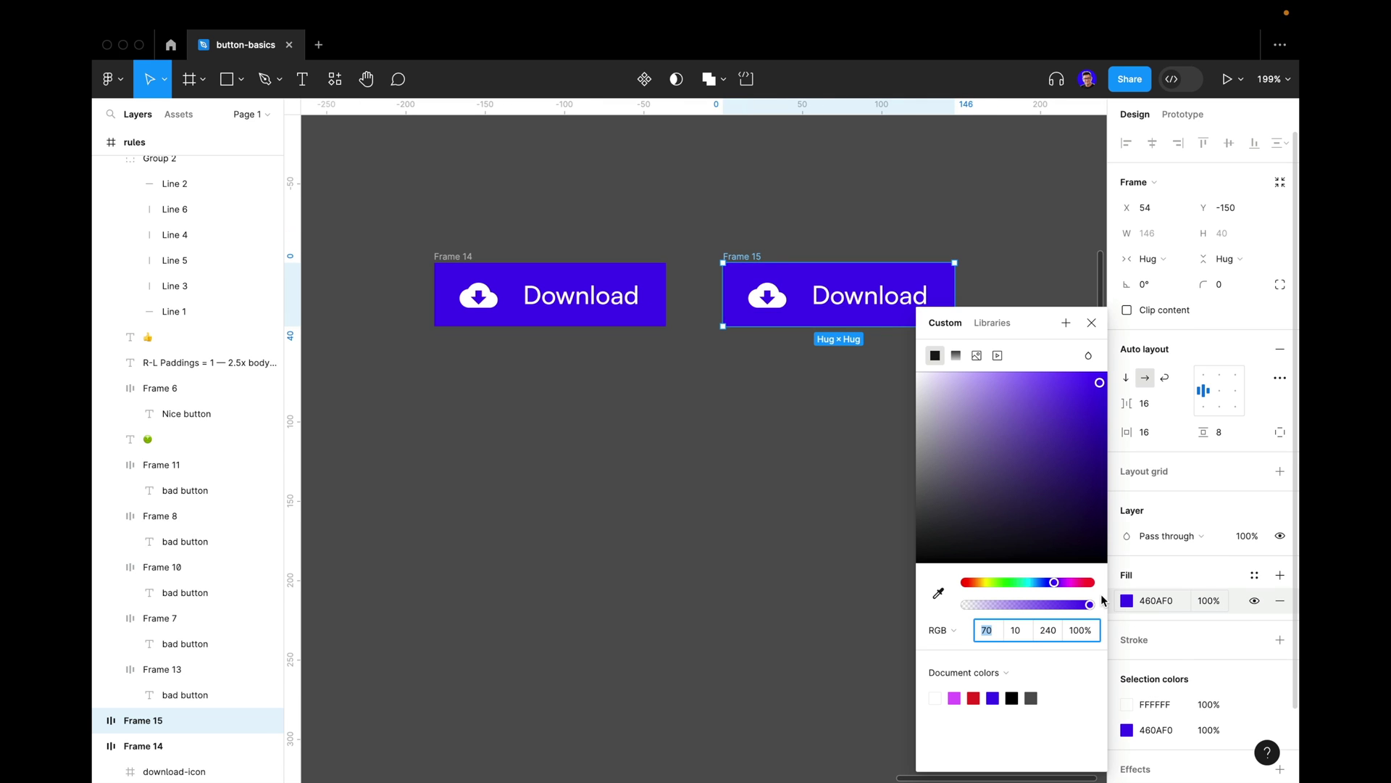
pyautogui.click(1101, 403)
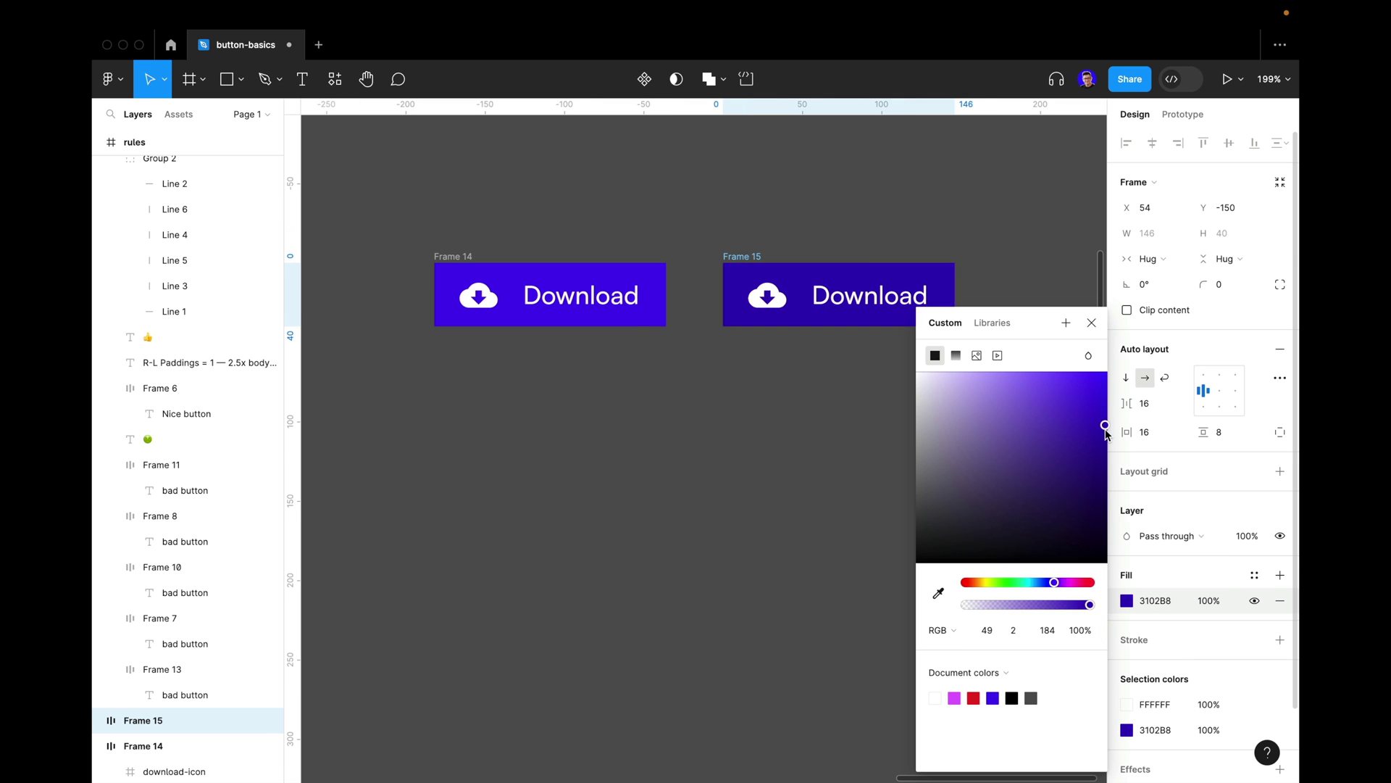
pyautogui.click(709, 472)
pyautogui.scroll(-1, 674, 403)
pyautogui.hscroll(-2, 674, 403)
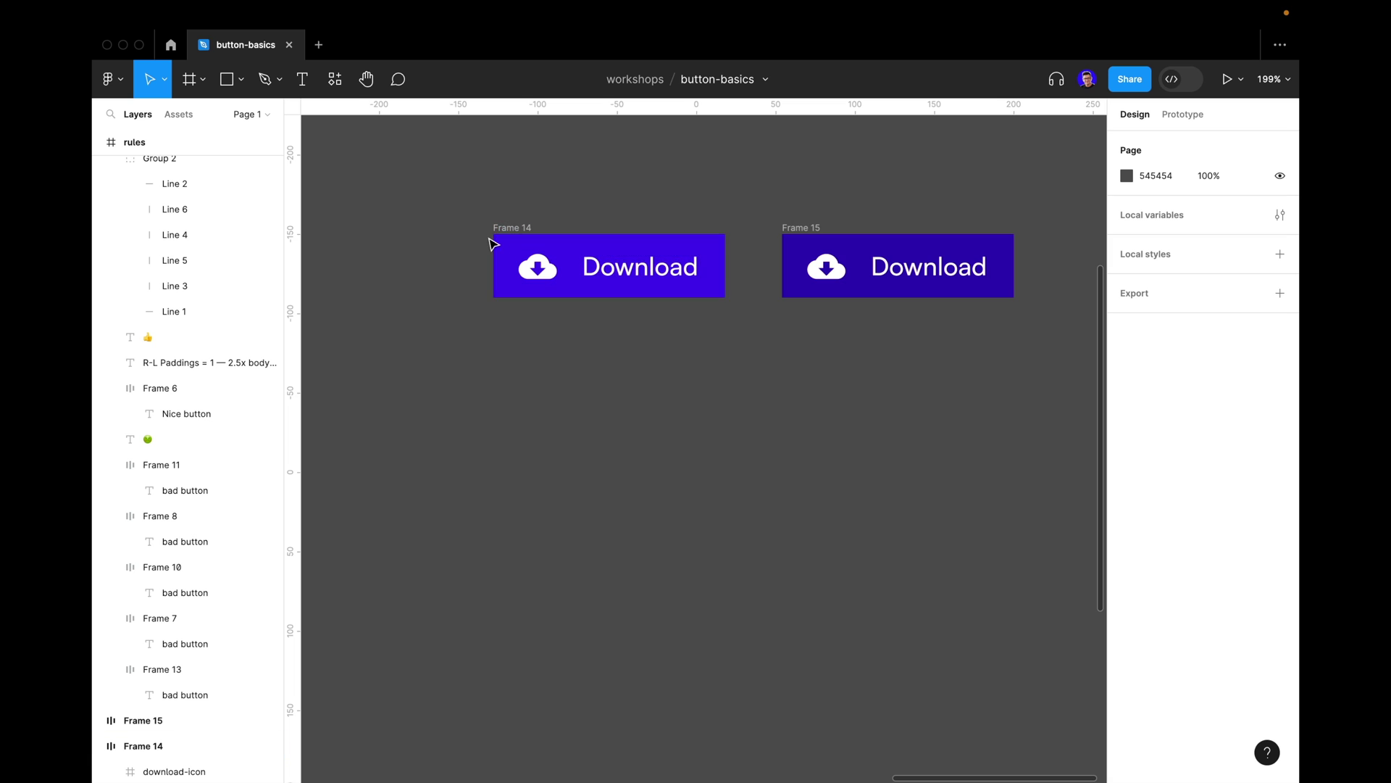
# Step: Duplicate both Download buttons into a row below as Frames 16 and 17, then select Frame 16
pyautogui.click(518, 227)
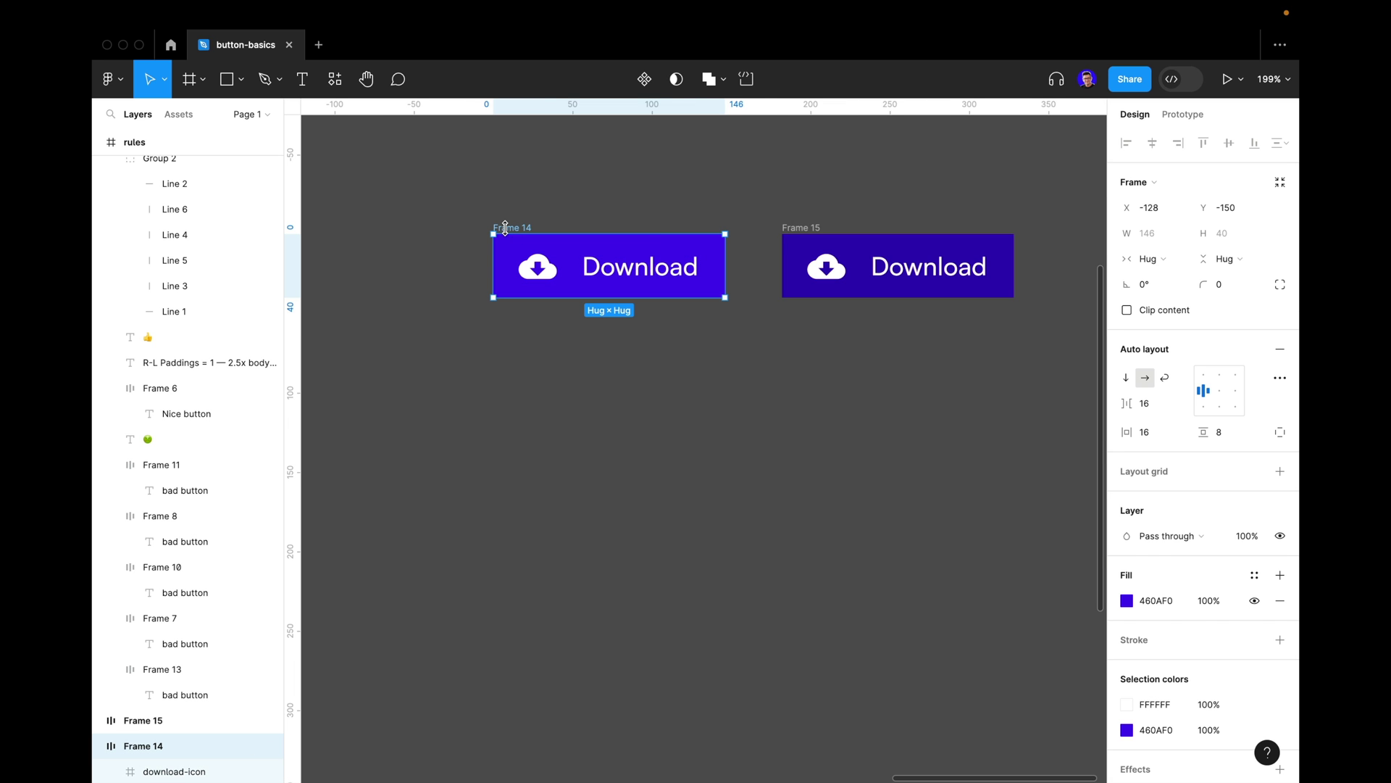
pyautogui.keyDown('shift'); pyautogui.click(786, 227); pyautogui.keyUp('shift')
pyautogui.moveTo(803, 228); pyautogui.dragTo(801, 338)
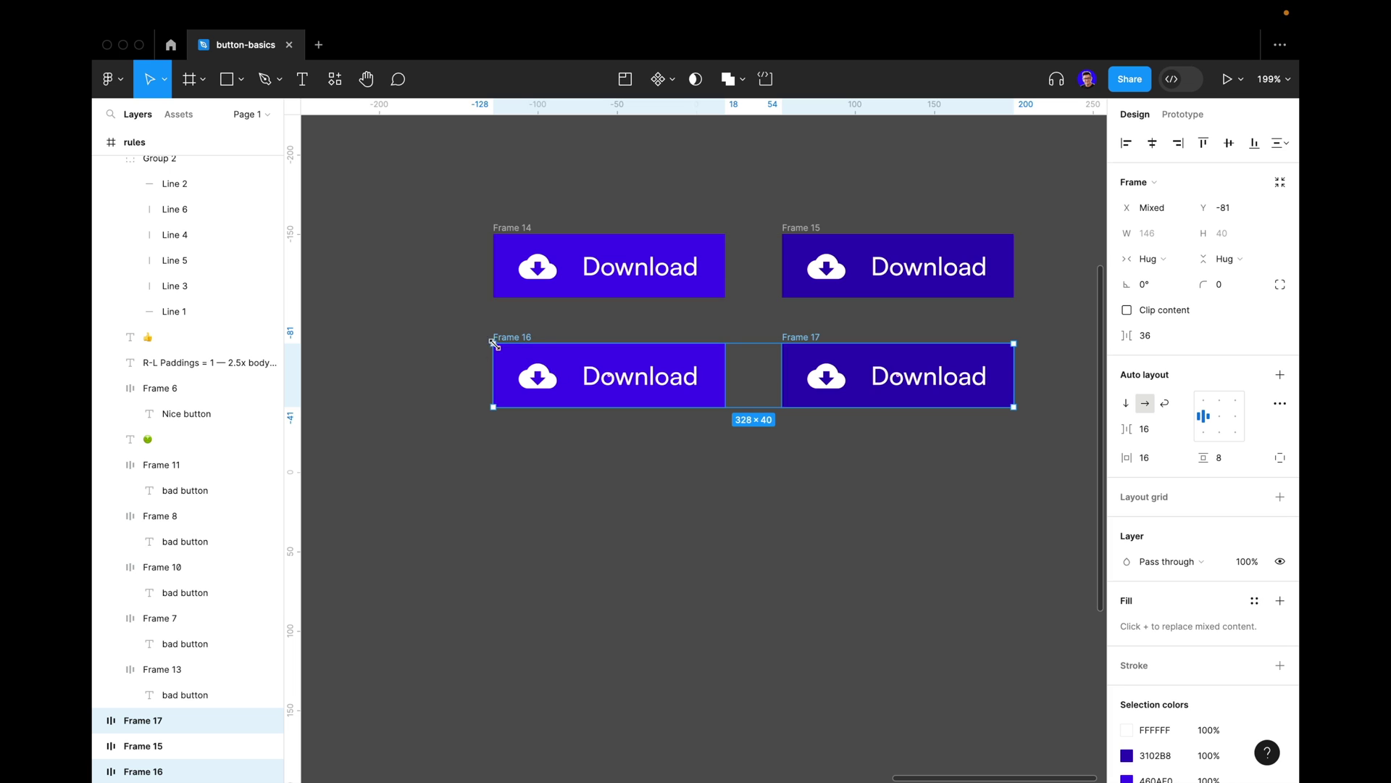
pyautogui.click(521, 339)
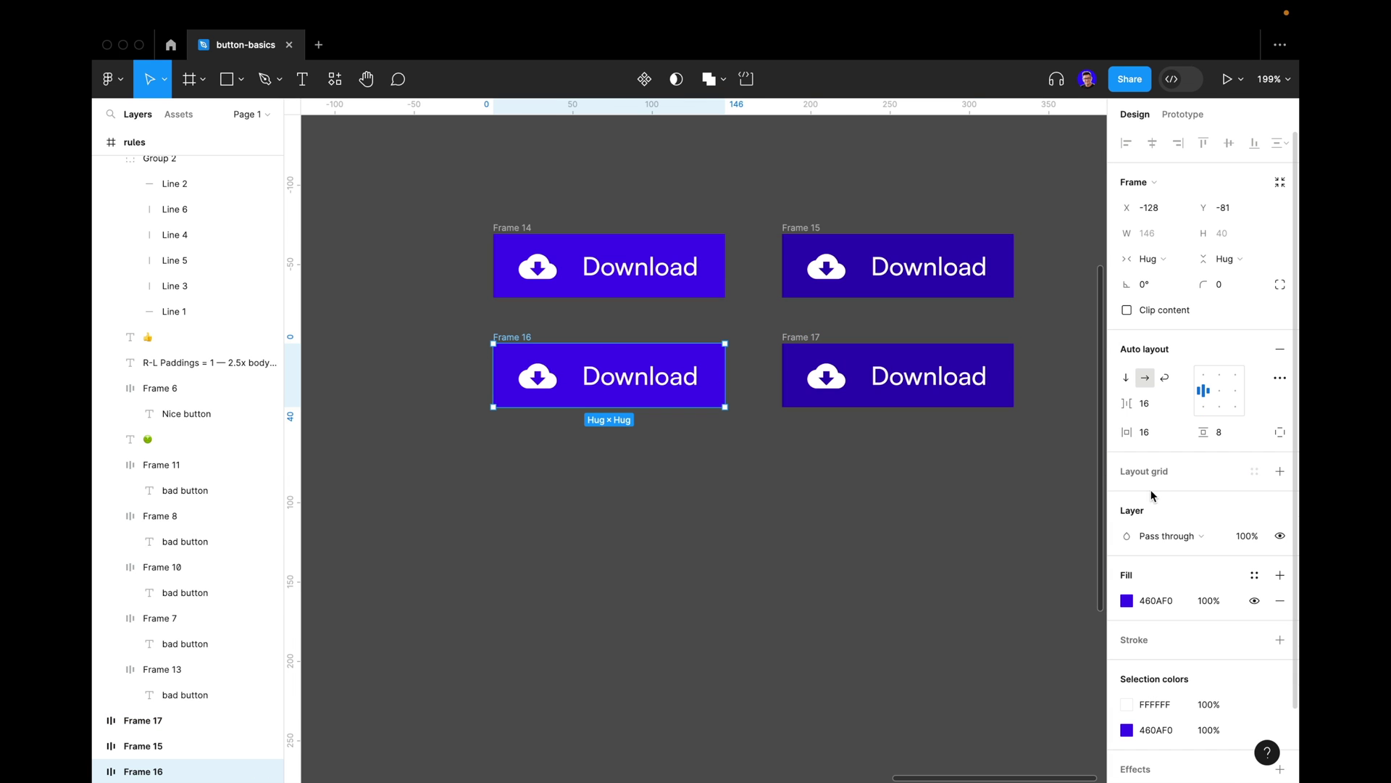
pyautogui.scroll(-2, 919, 449)
pyautogui.hscroll(1, 919, 449)
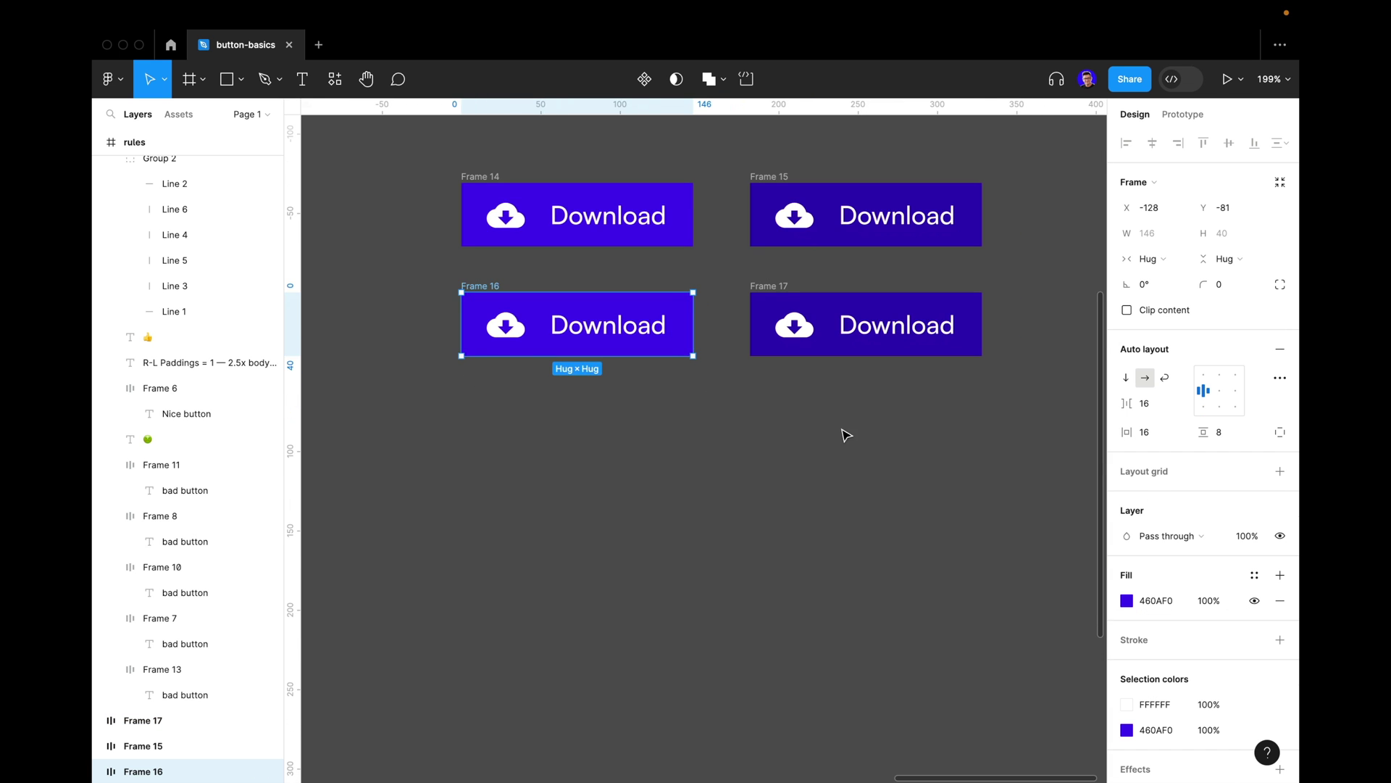
pyautogui.scroll(2, 846, 435)
pyautogui.hscroll(-1, 847, 435)
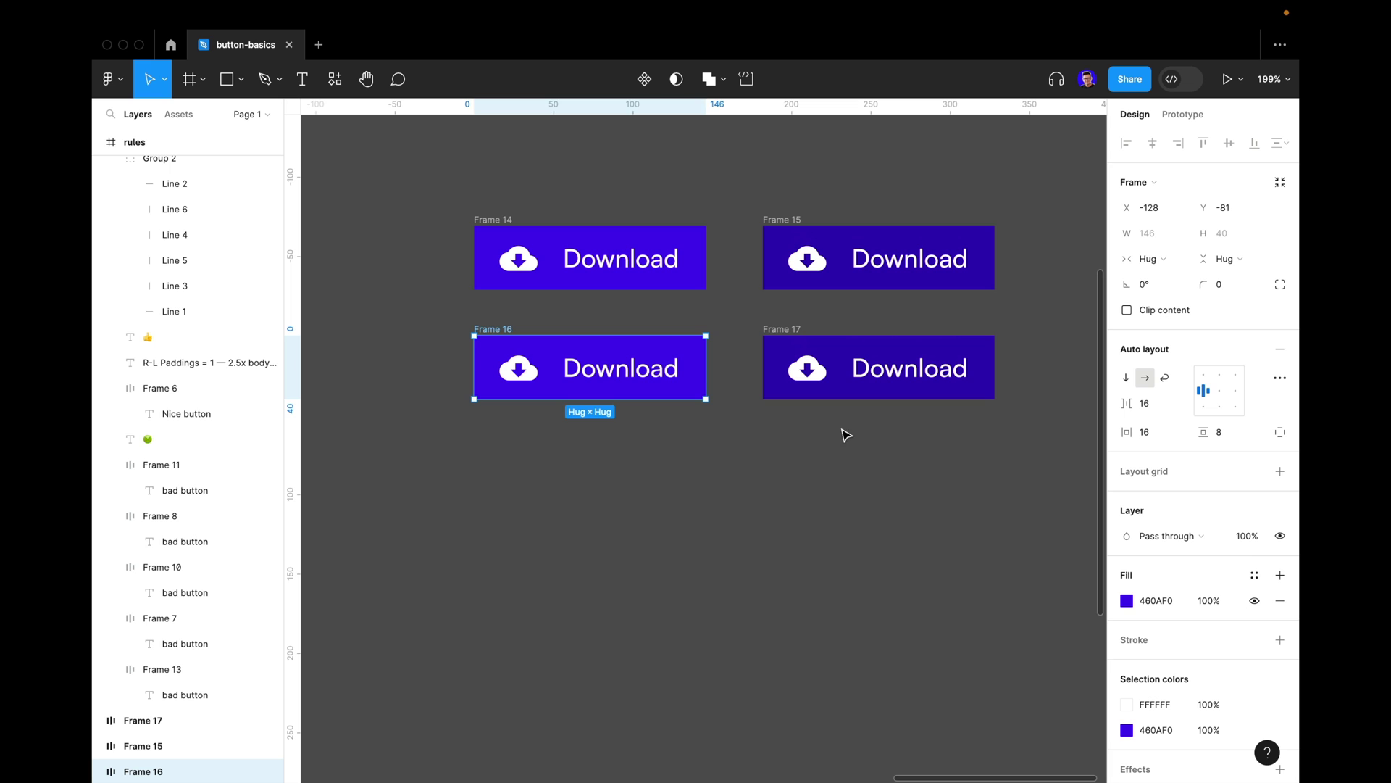
# Step: Give Frame 16 a 460AF0 stroke of weight 3 and remove its fill
pyautogui.click(1288, 641)
pyautogui.click(1126, 665)
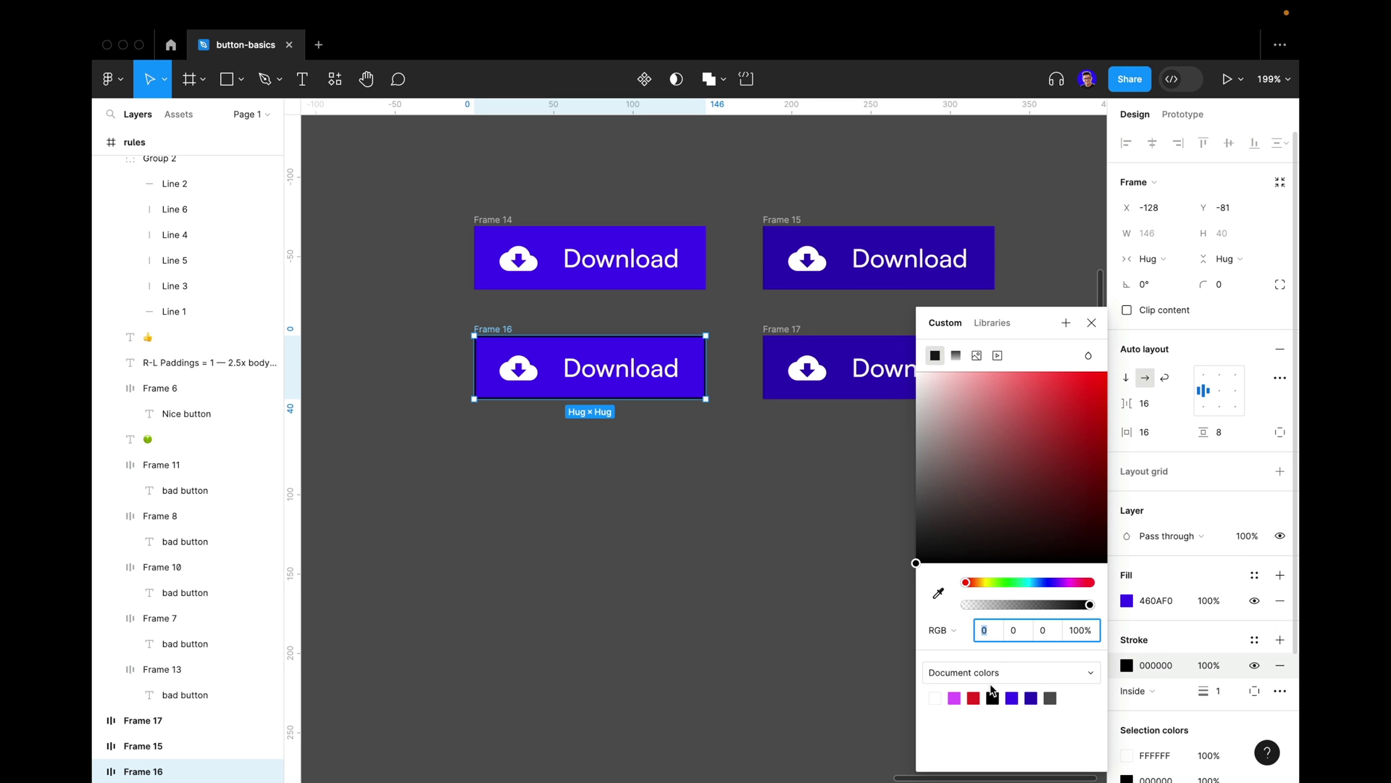
pyautogui.click(1011, 697)
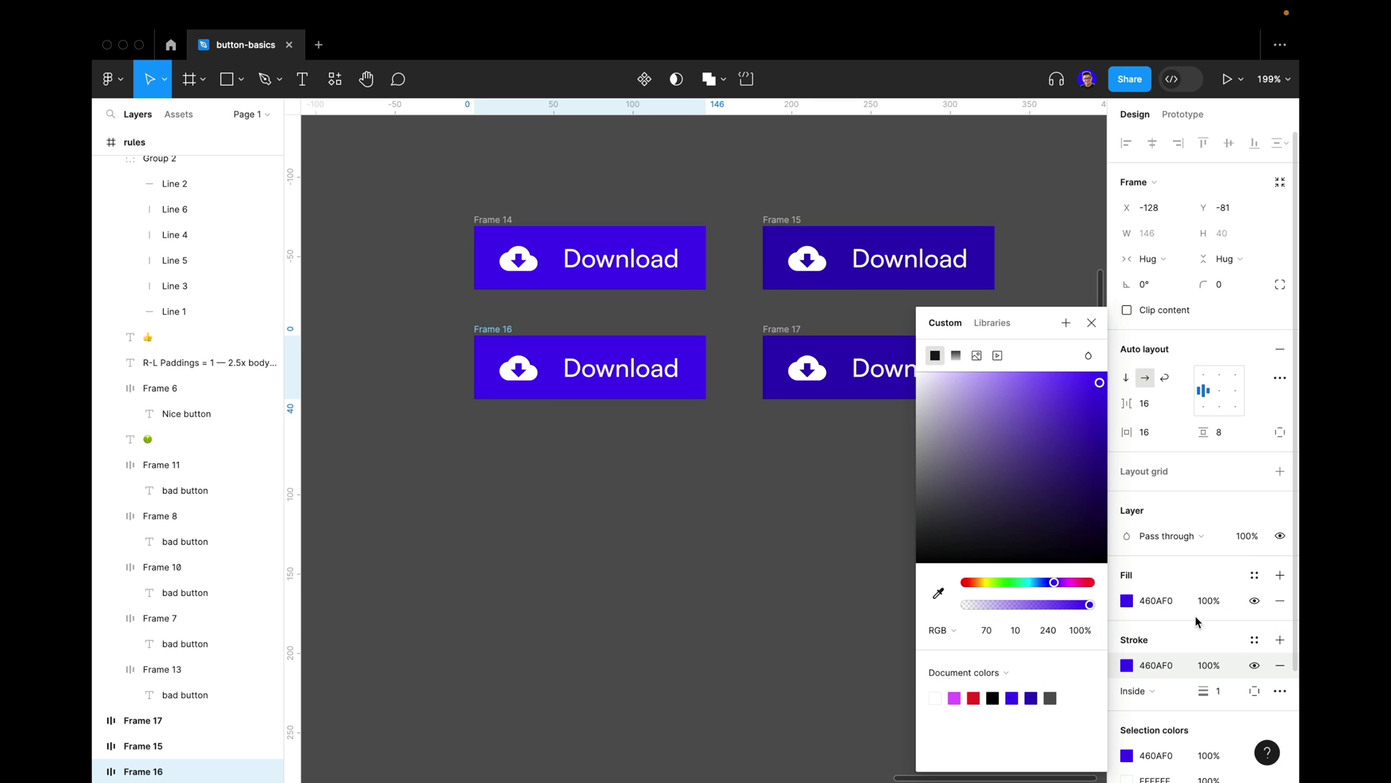
pyautogui.click(1279, 600)
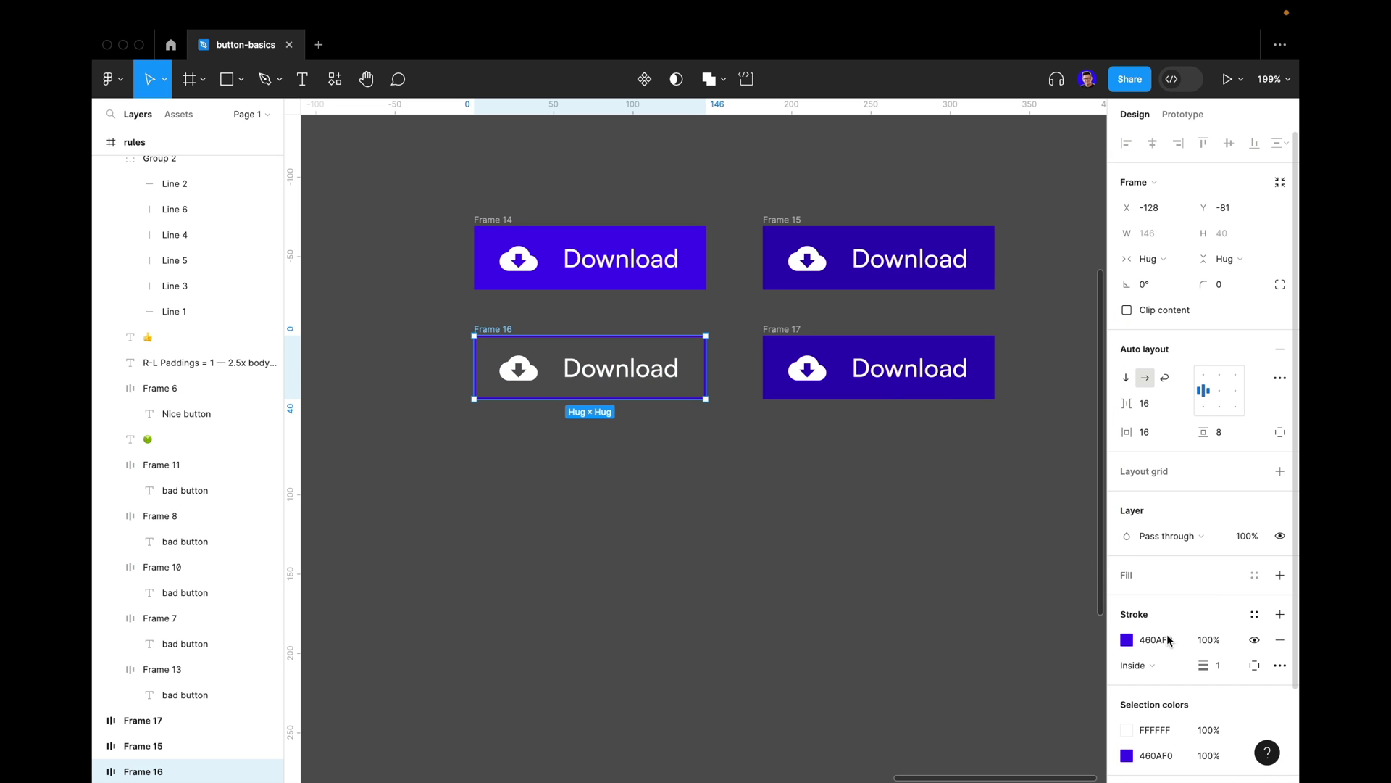
pyautogui.click(1233, 665)
pyautogui.hotkey('shift', 'Up')
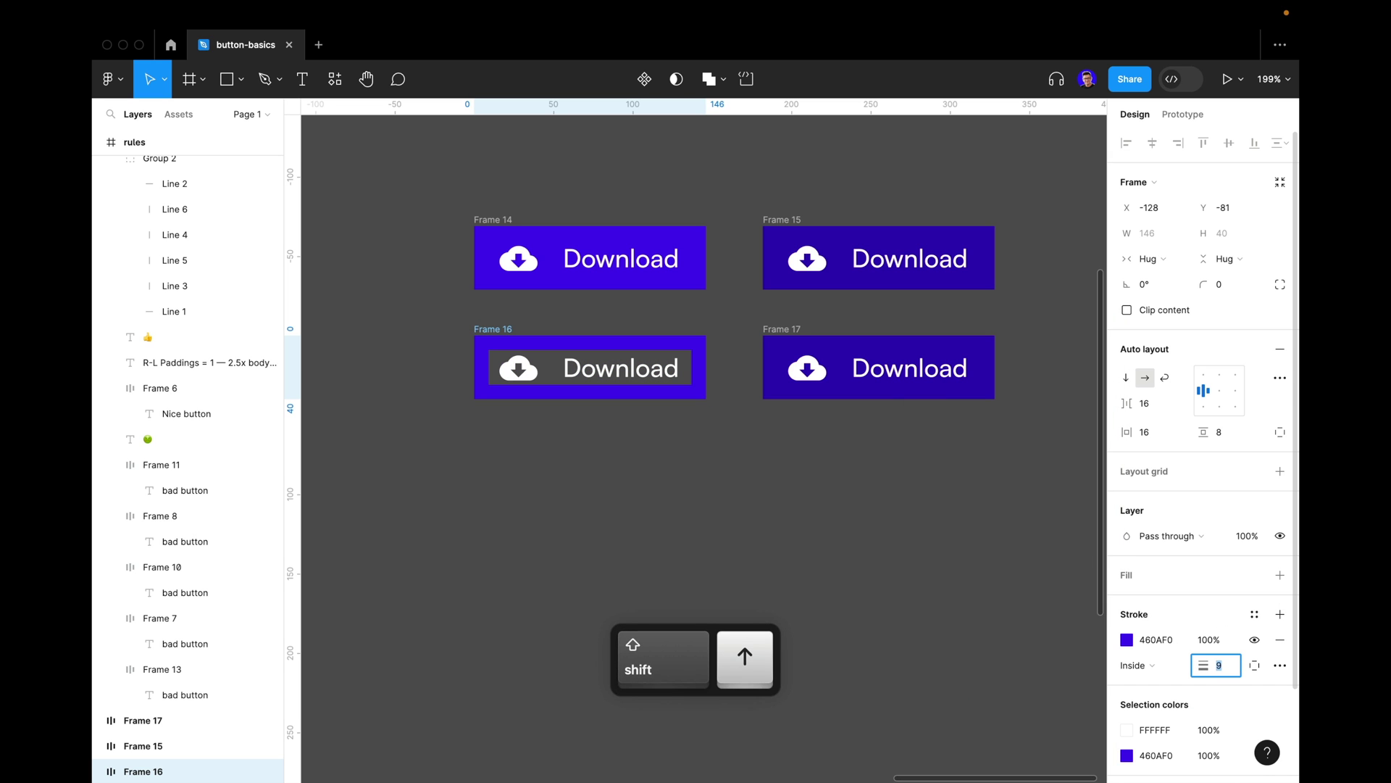
pyautogui.press('Down')
pyautogui.press('Down')
pyautogui.press('Down')
pyautogui.press('Down')
pyautogui.press('Down')
pyautogui.press('Down')
pyautogui.press('Down')
pyautogui.press('Down')
pyautogui.press('Down')
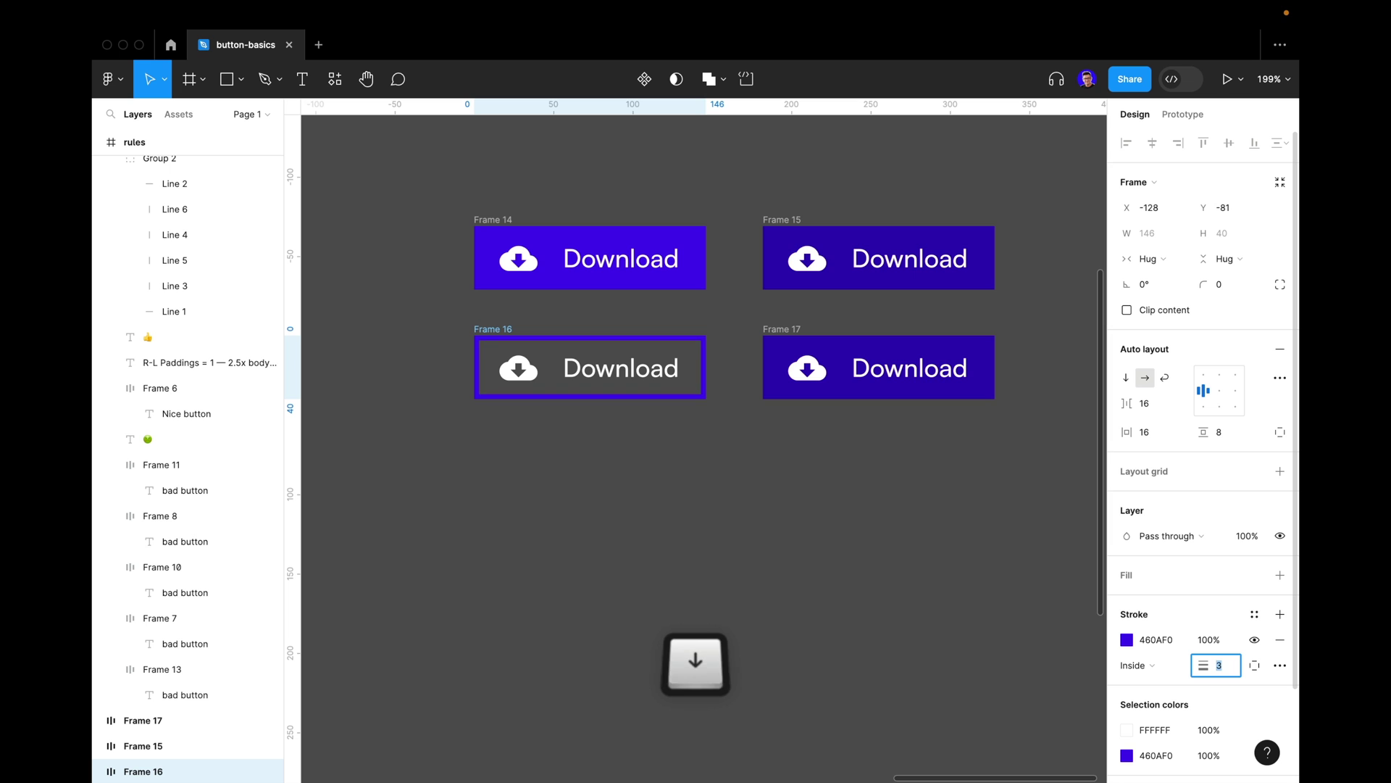
# Step: Colour Frame 16's Download text and cloud icon 460AF0
pyautogui.doubleClick(589, 375)
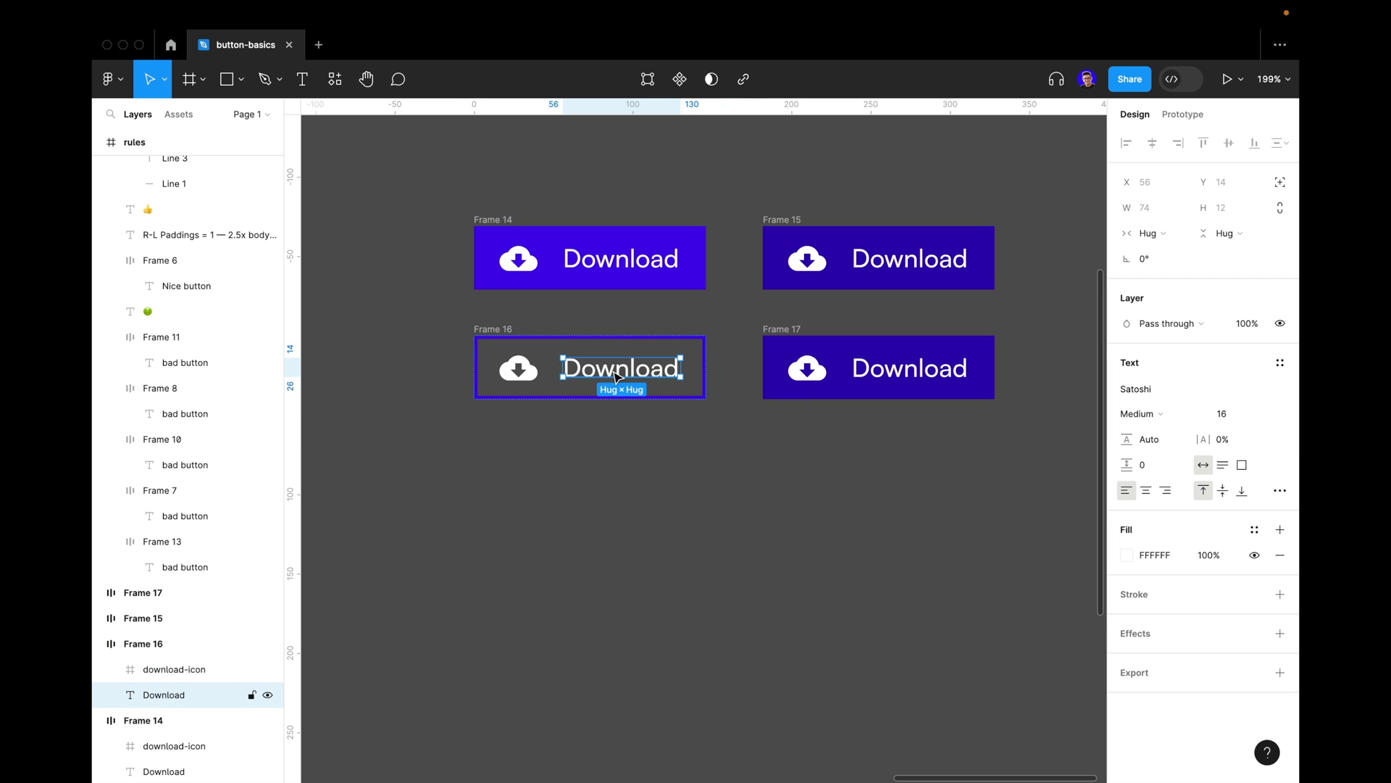
pyautogui.keyDown('shift'); pyautogui.click(518, 370); pyautogui.keyUp('shift')
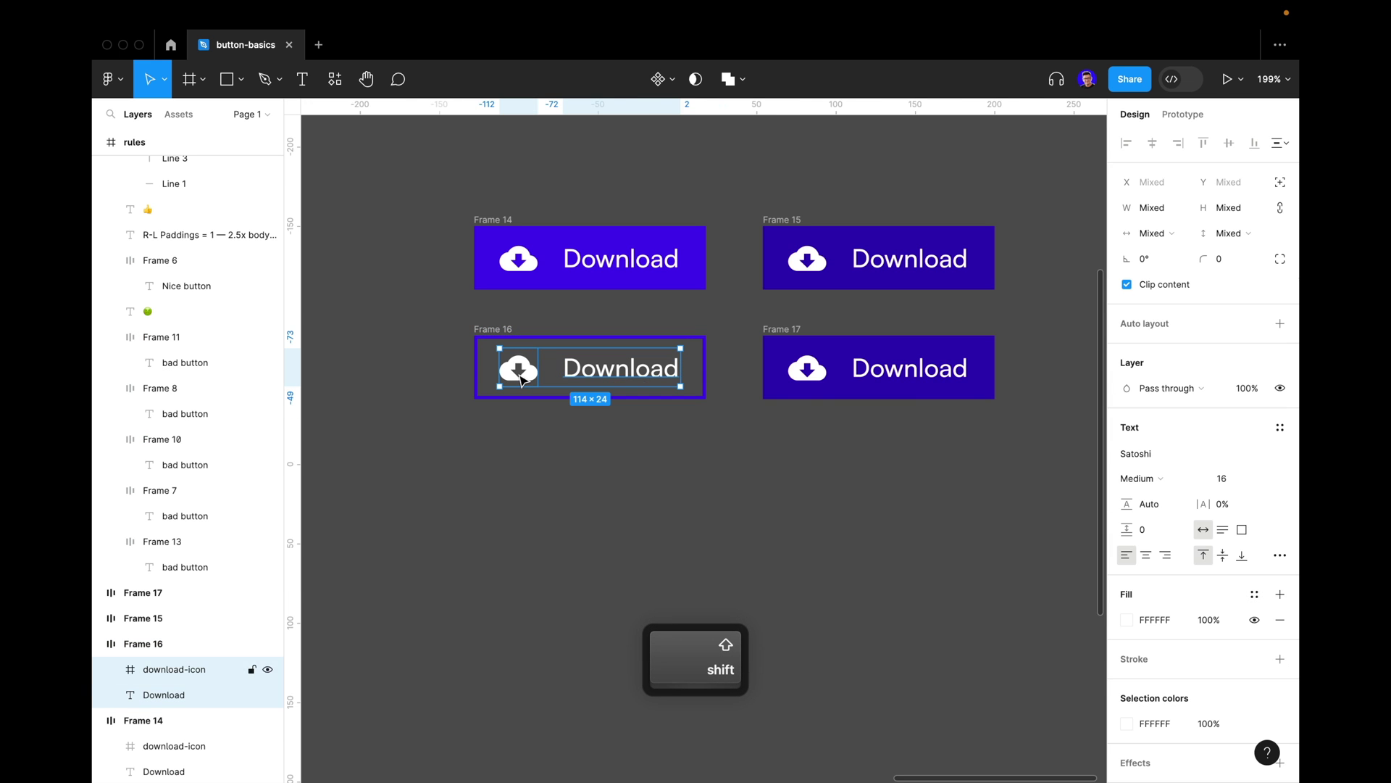
pyautogui.scroll(-2, 1121, 667)
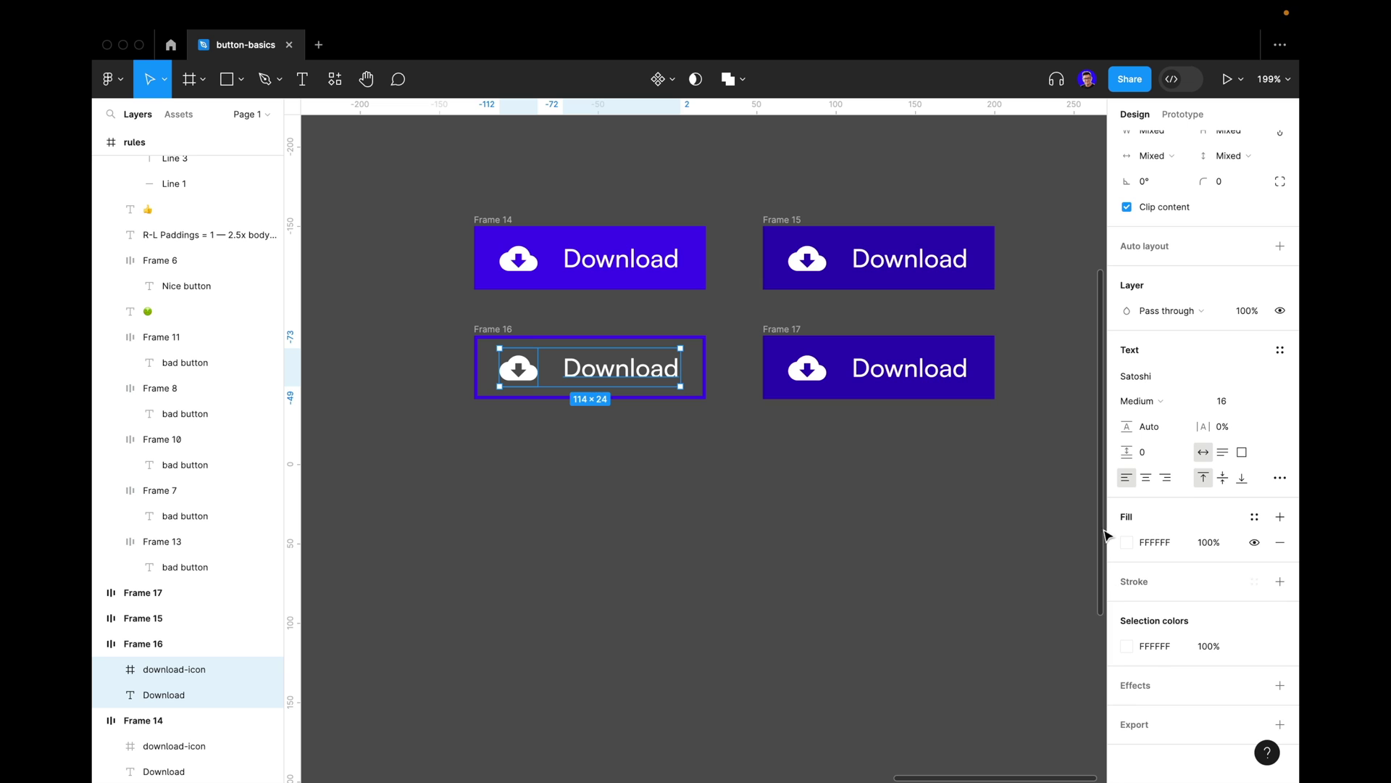
pyautogui.click(1126, 645)
pyautogui.click(995, 697)
pyautogui.click(655, 497)
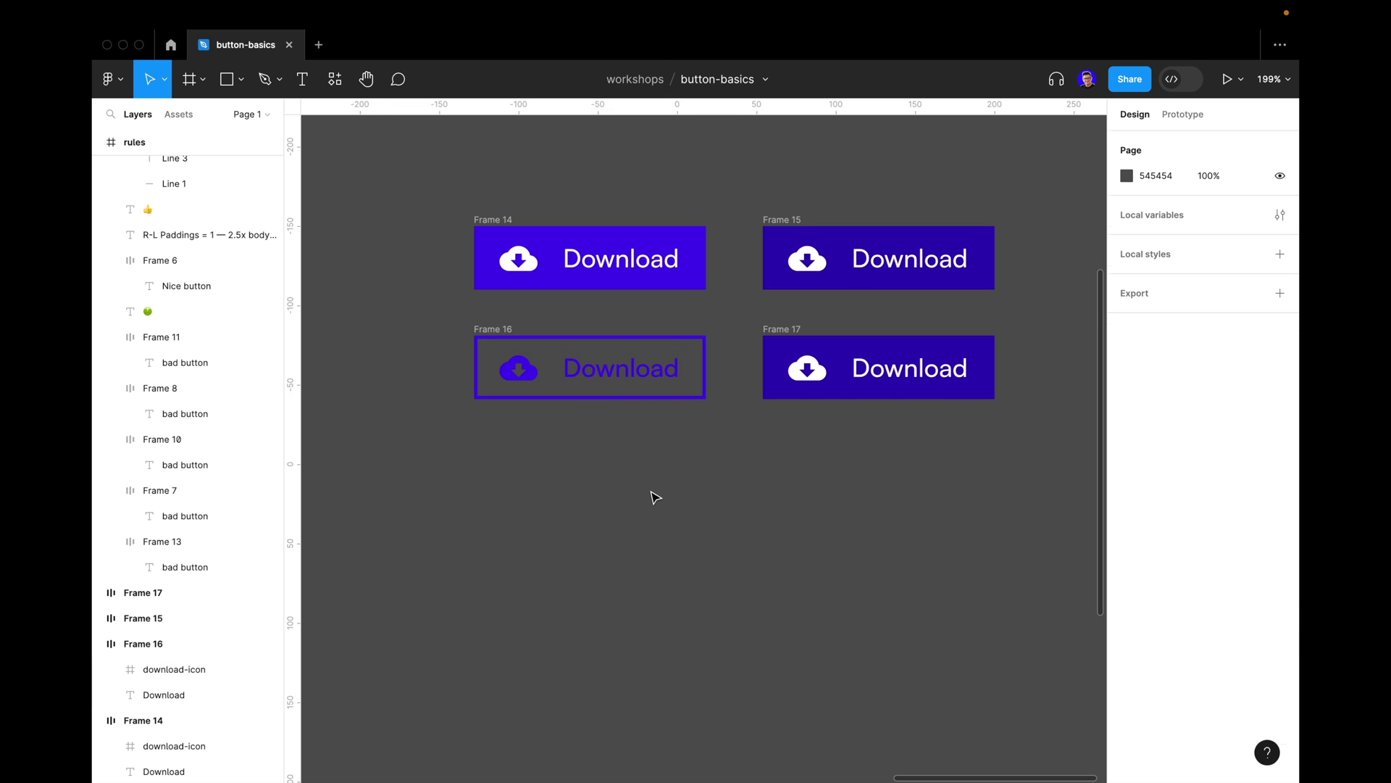
pyautogui.hscroll(3, 655, 497)
pyautogui.click(700, 380)
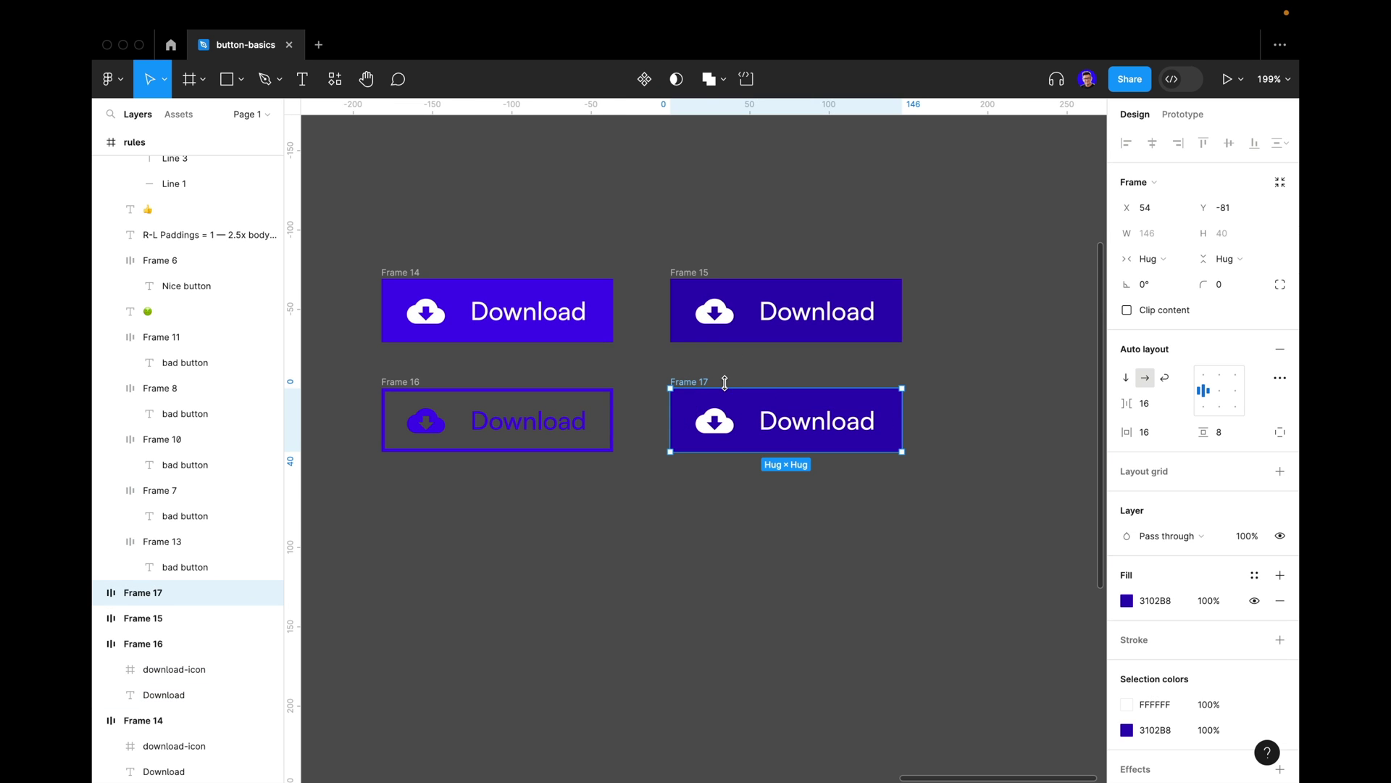
# Step: Delete the old Frame 17 and place a copy of outline Frame 16 to its right
pyautogui.press('BackSpace')
pyautogui.click(424, 377)
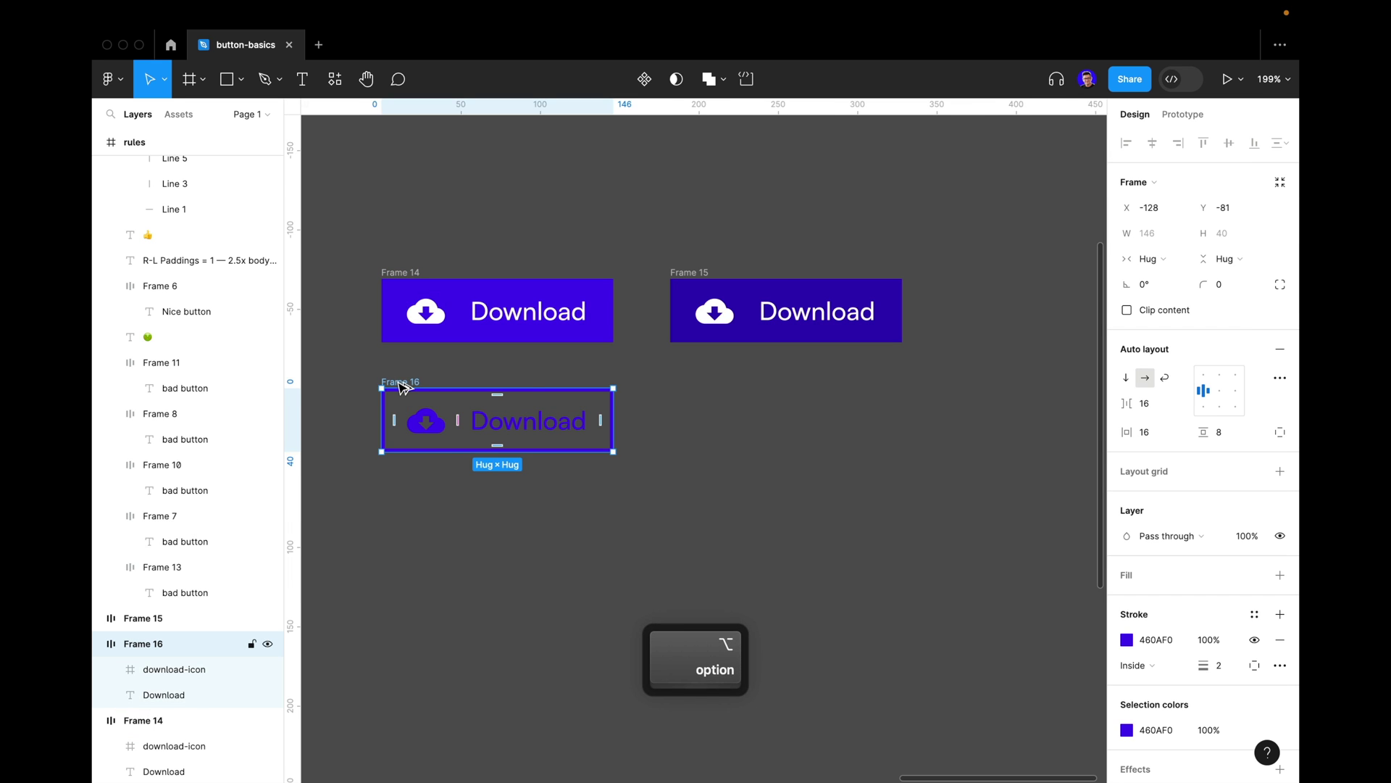
pyautogui.keyDown('alt'); pyautogui.moveTo(398, 388); pyautogui.dragTo(692, 384); pyautogui.keyUp('alt')
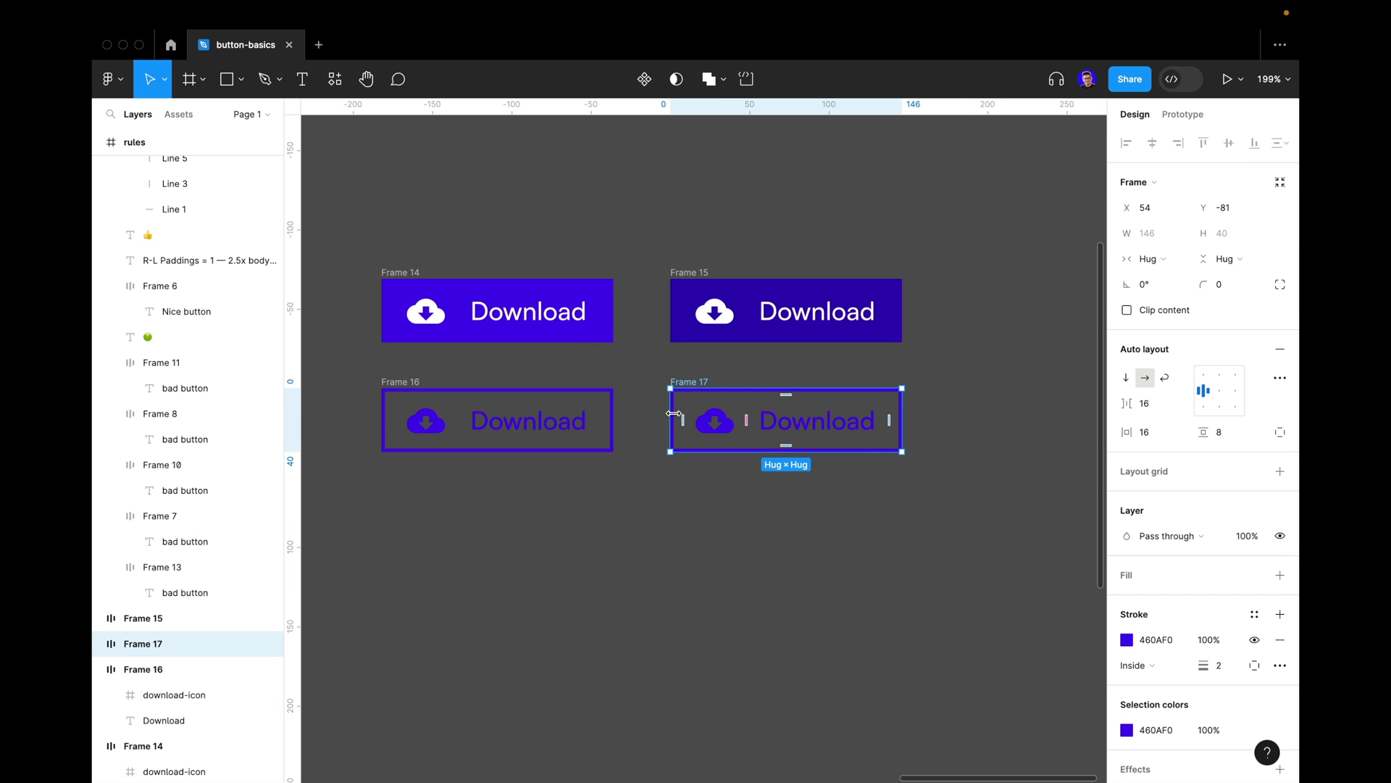
pyautogui.scroll(-2, 1186, 621)
pyautogui.scroll(-1, 1185, 621)
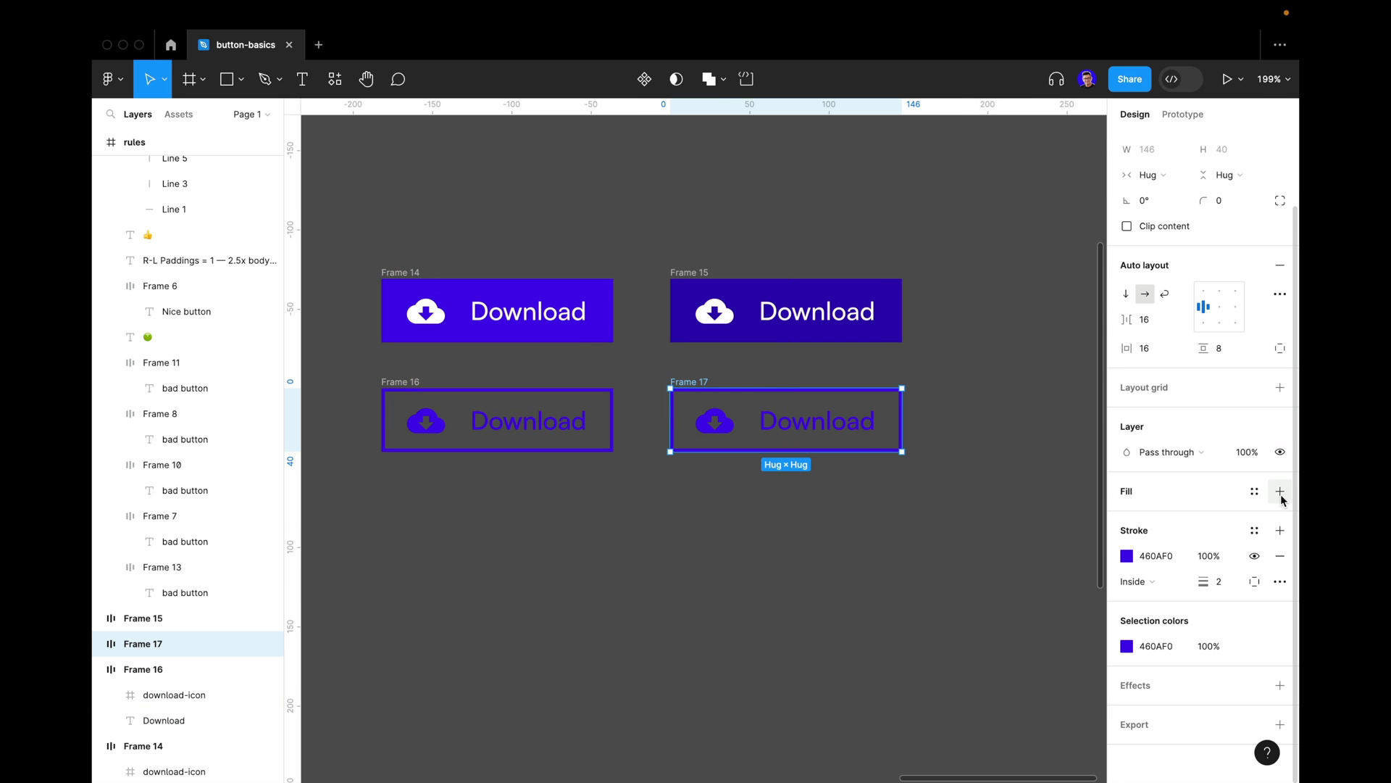
# Step: Give the copy a 460AF0 fill at 10% opacity
pyautogui.click(1280, 491)
pyautogui.click(1127, 516)
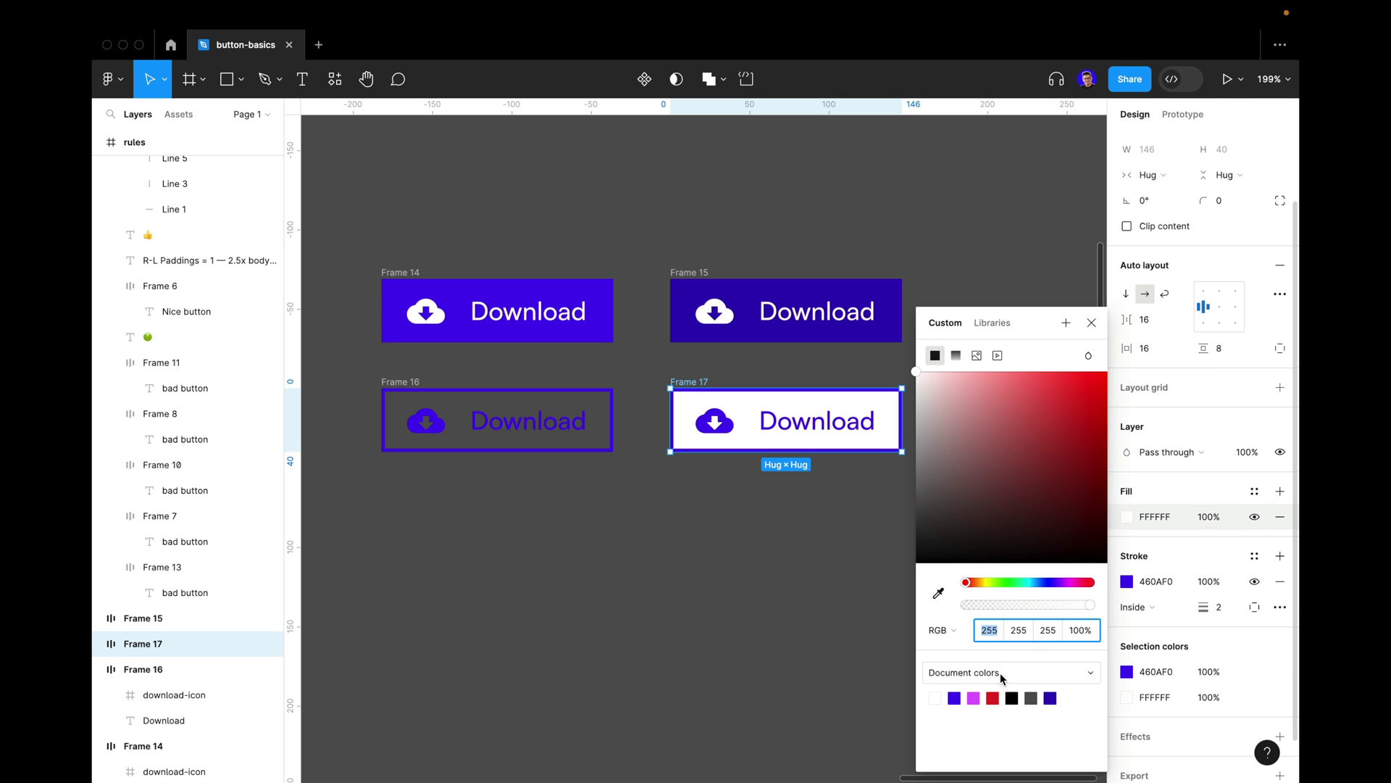
pyautogui.click(955, 698)
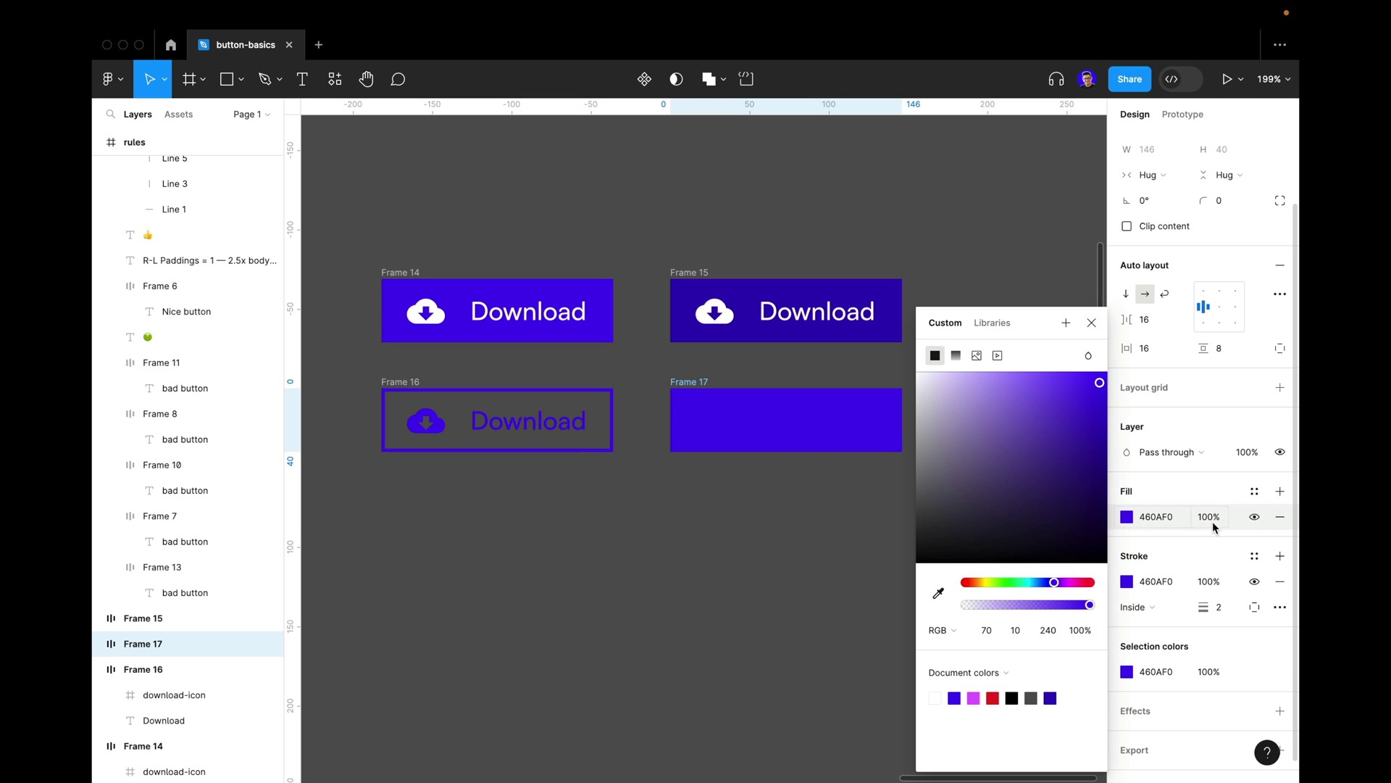
pyautogui.moveTo(1066, 605); pyautogui.dragTo(982, 607)
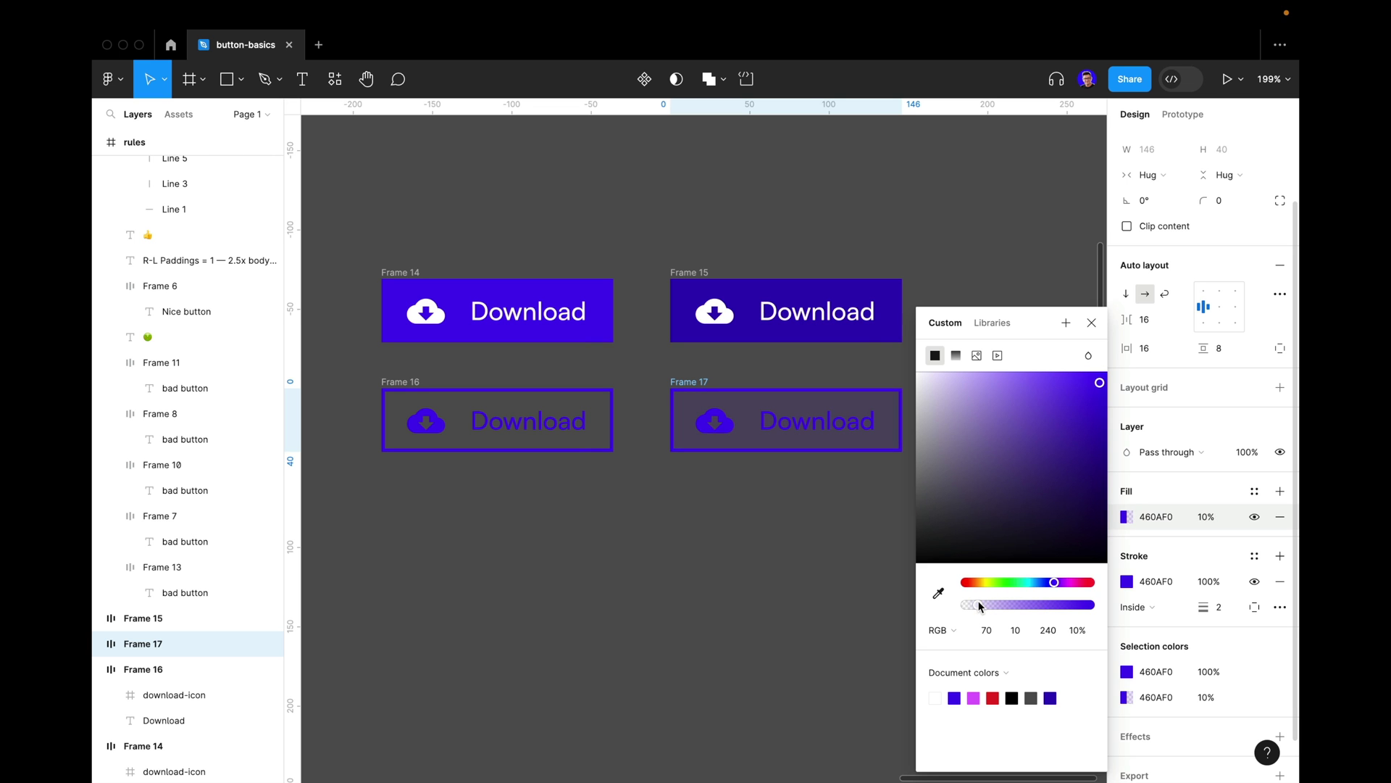
pyautogui.click(792, 580)
pyautogui.scroll(-3, 792, 581)
pyautogui.scroll(4, 702, 590)
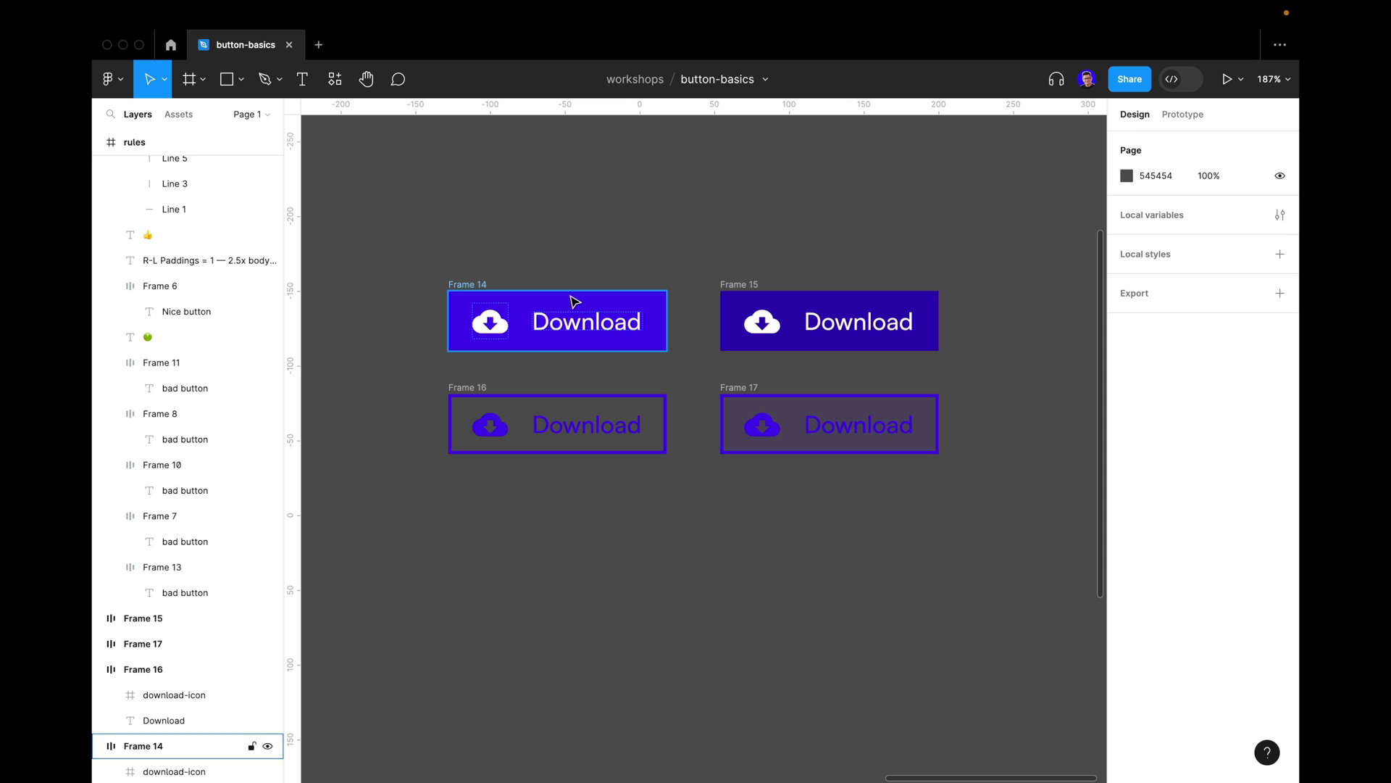
# Step: Duplicate the outline pair below, then delete those copies
pyautogui.scroll(-3, 673, 560)
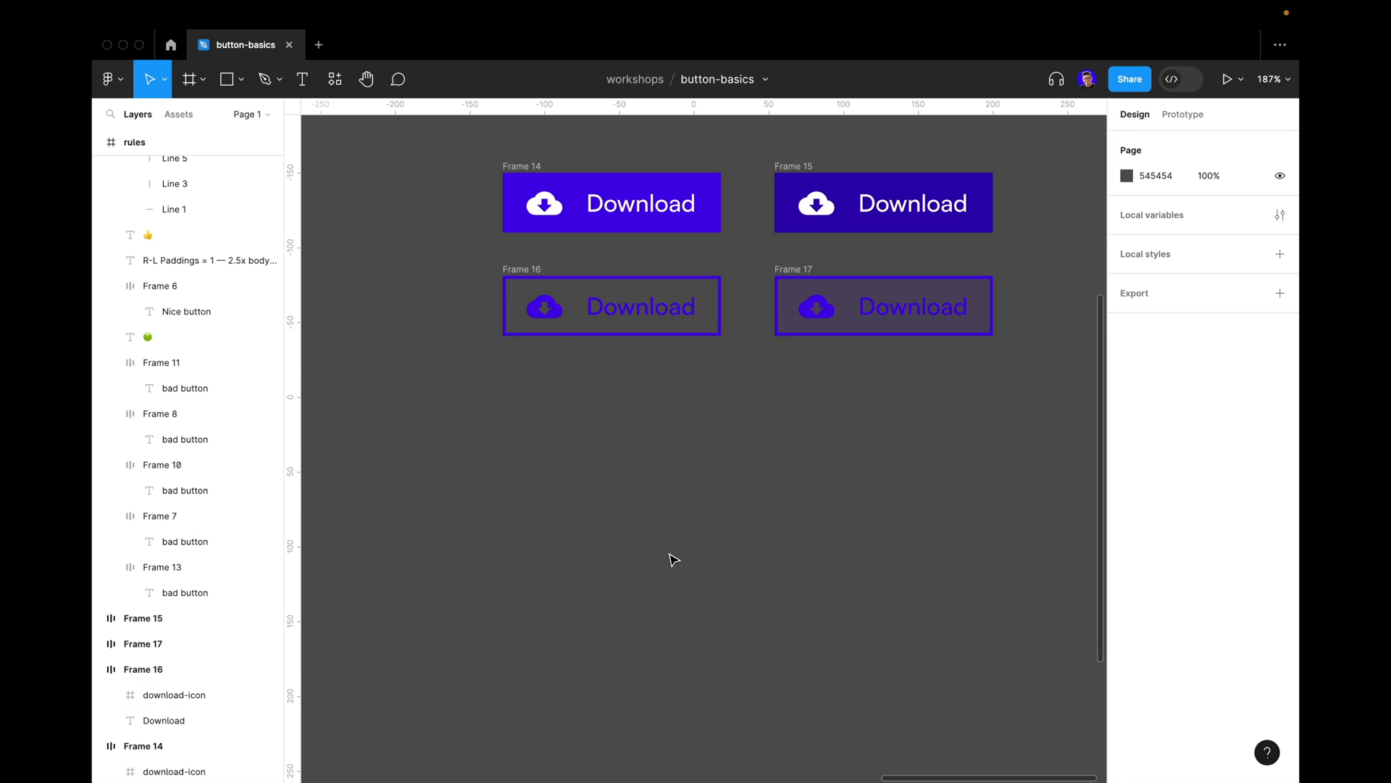
pyautogui.scroll(1, 566, 421)
pyautogui.click(498, 288)
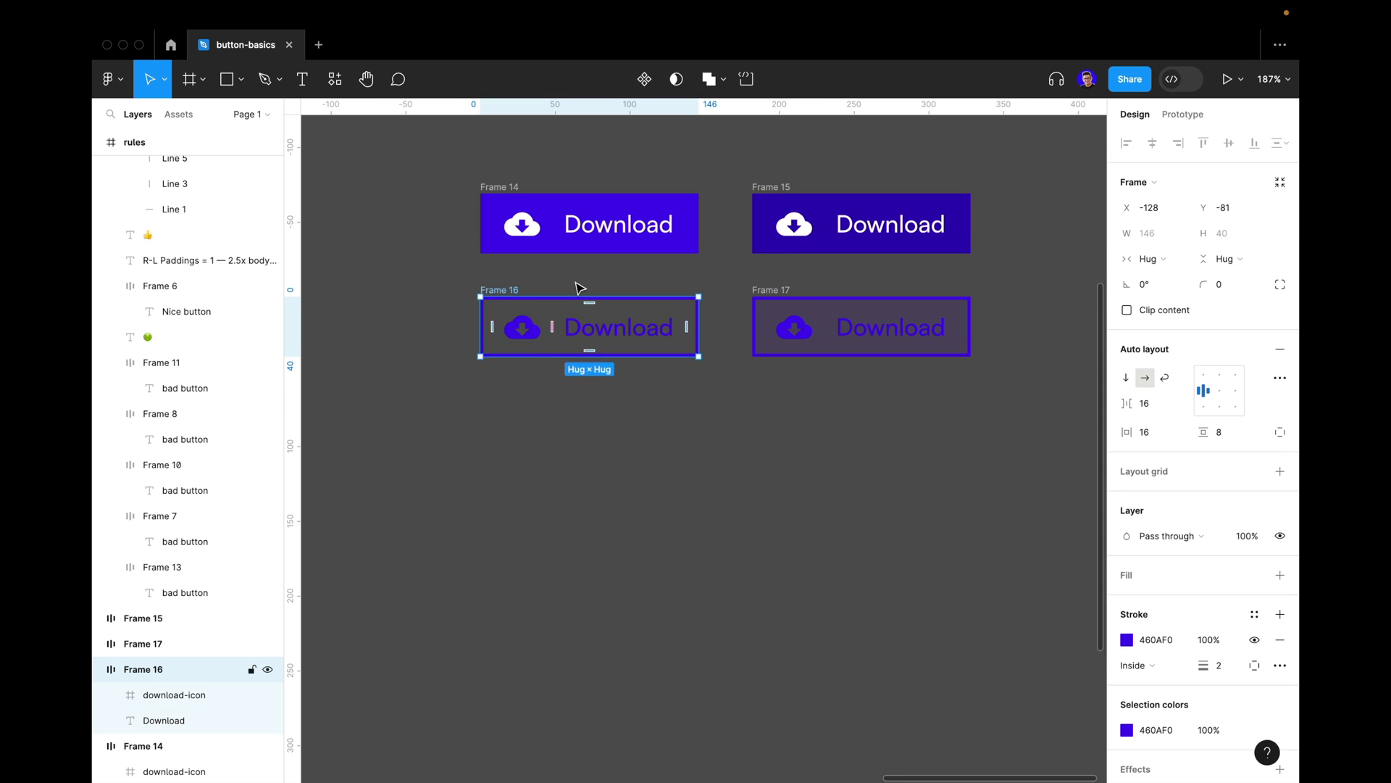
pyautogui.keyDown('shift'); pyautogui.click(789, 290); pyautogui.keyUp('shift')
pyautogui.moveTo(500, 294); pyautogui.dragTo(500, 416)
pyautogui.click(466, 369)
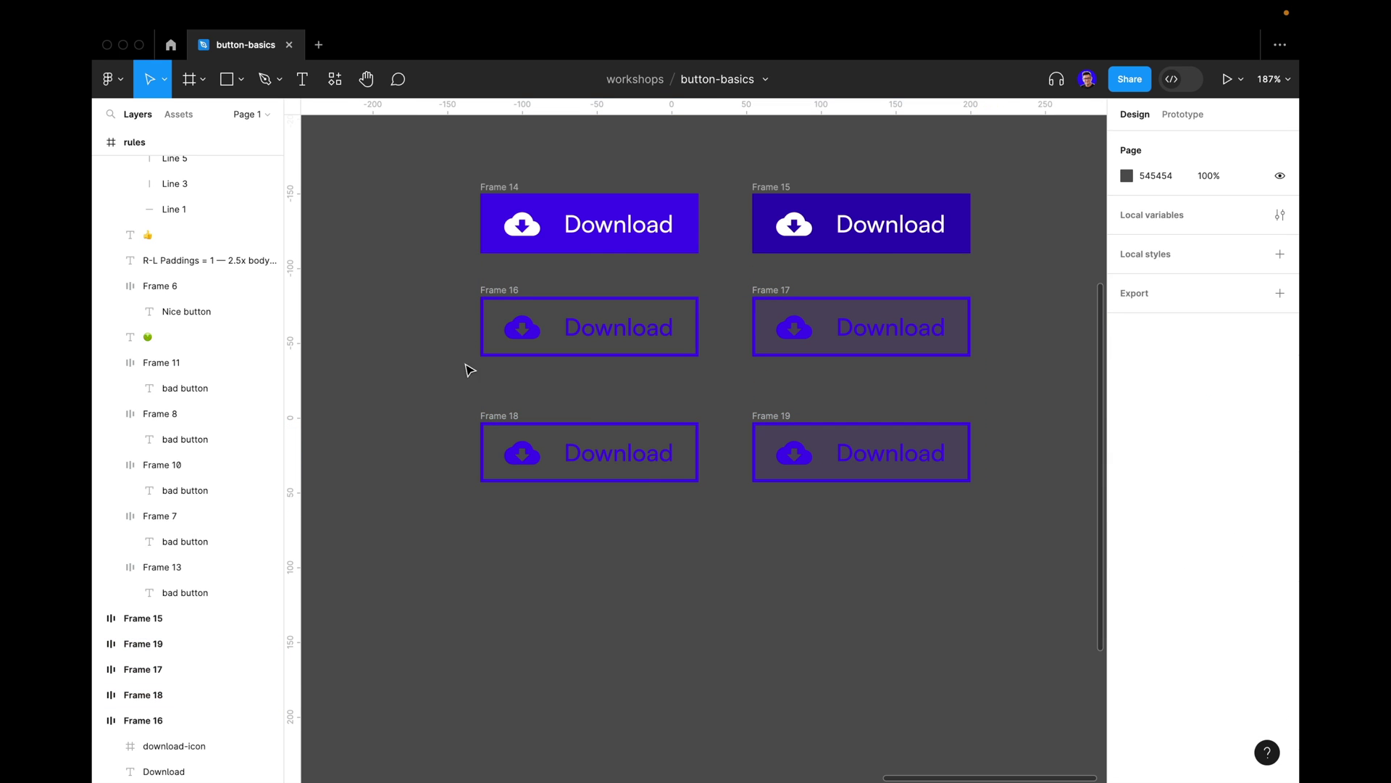
pyautogui.click(492, 415)
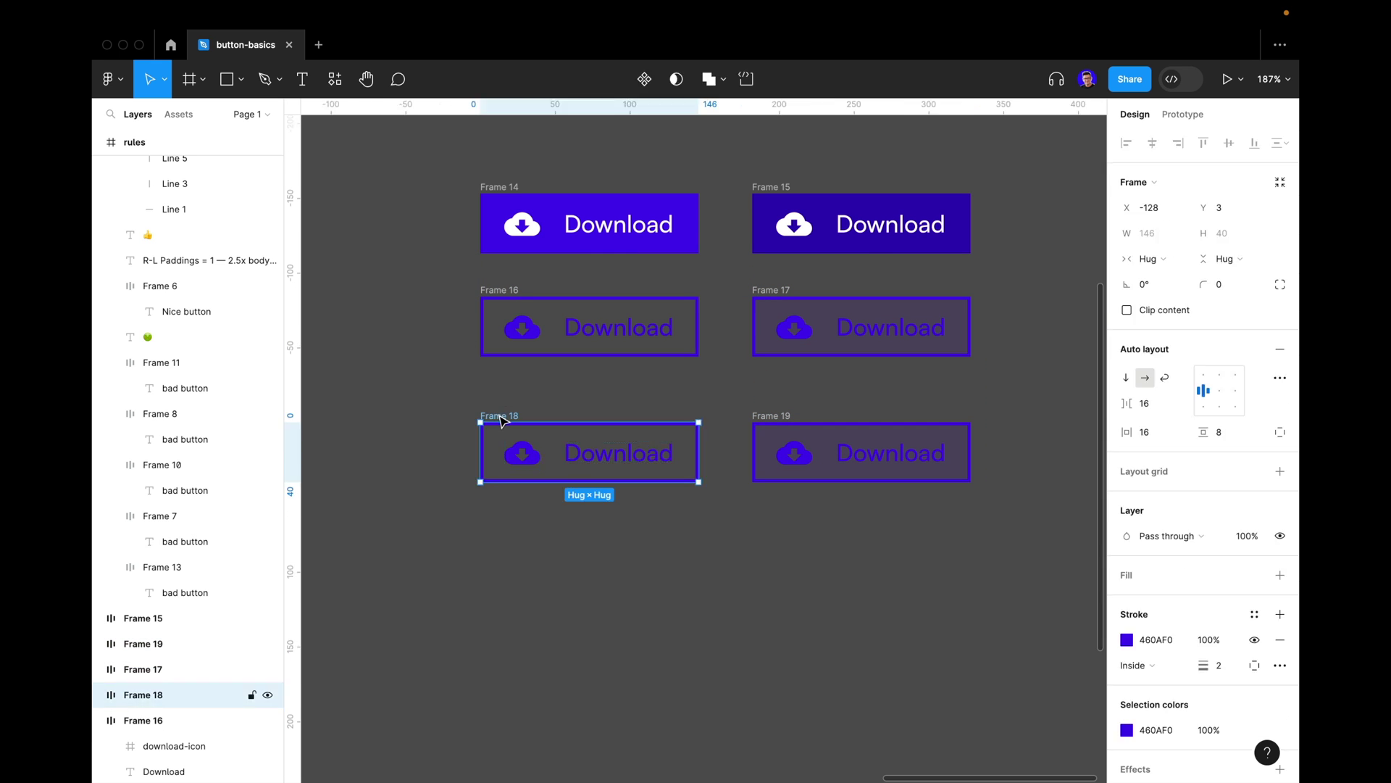
pyautogui.keyDown('shift'); pyautogui.click(758, 414); pyautogui.keyUp('shift')
pyautogui.press('BackSpace')
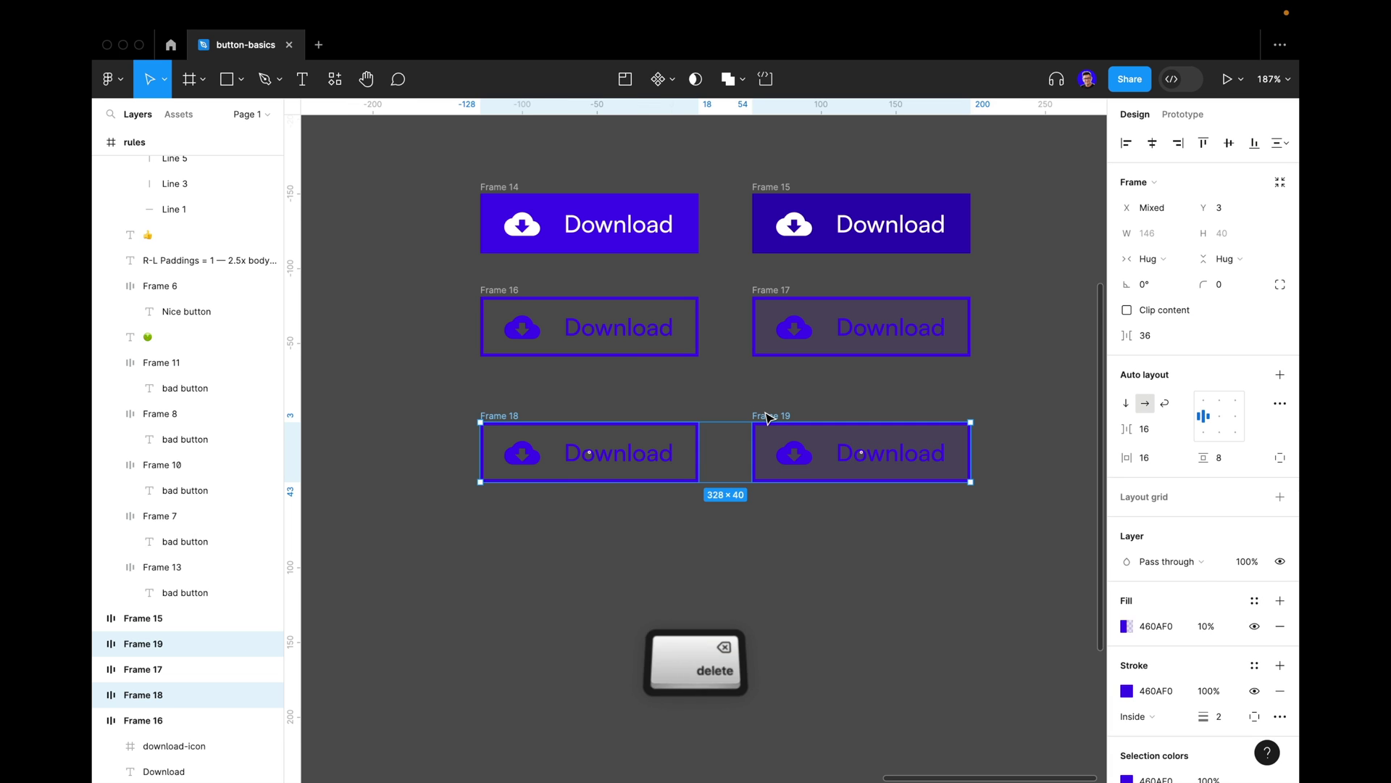
# Step: Duplicate Frames 14 and 15 below the outline pair and delete both Download labels
pyautogui.click(504, 185)
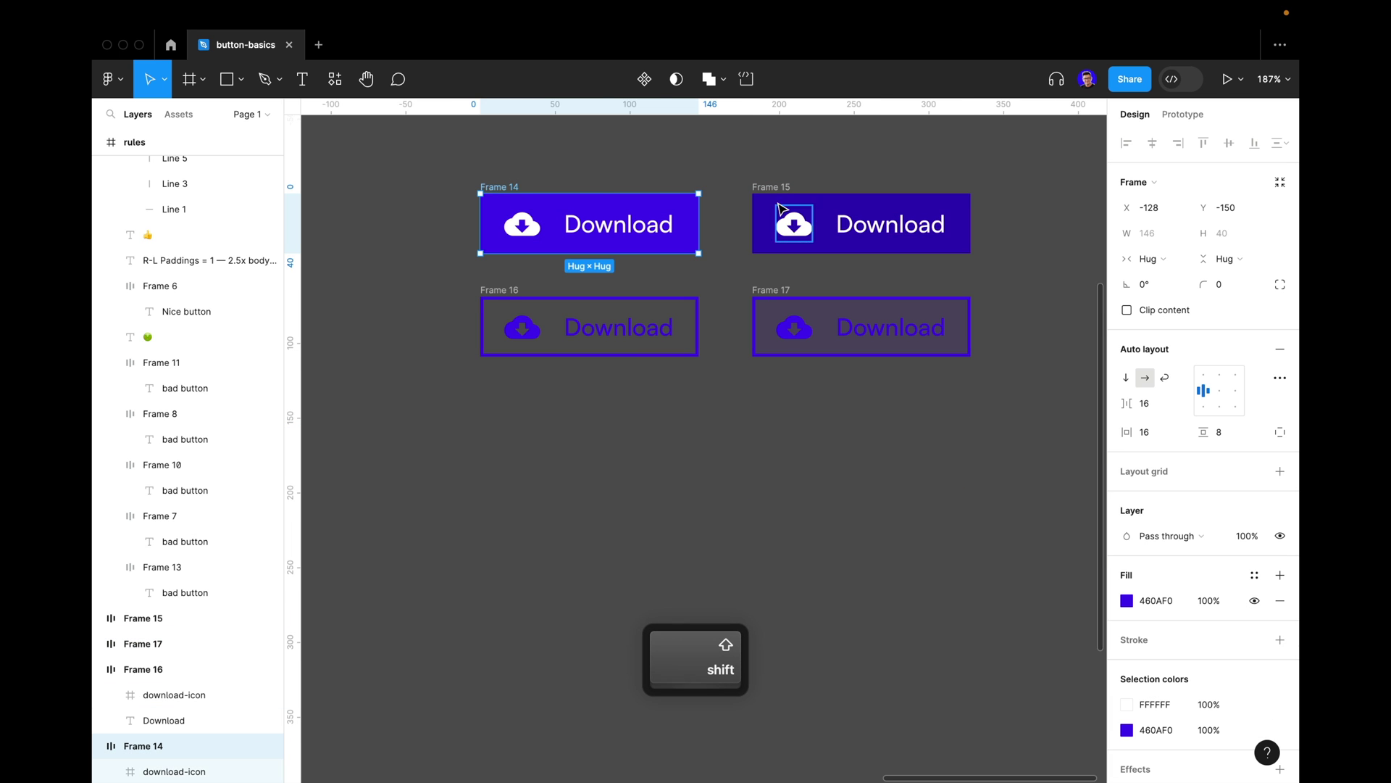
pyautogui.keyDown('shift'); pyautogui.click(756, 188); pyautogui.keyUp('shift')
pyautogui.keyDown('alt'); pyautogui.moveTo(755, 187); pyautogui.dragTo(761, 415); pyautogui.keyUp('alt')
pyautogui.keyDown('super'); pyautogui.click(628, 457); pyautogui.keyUp('super')
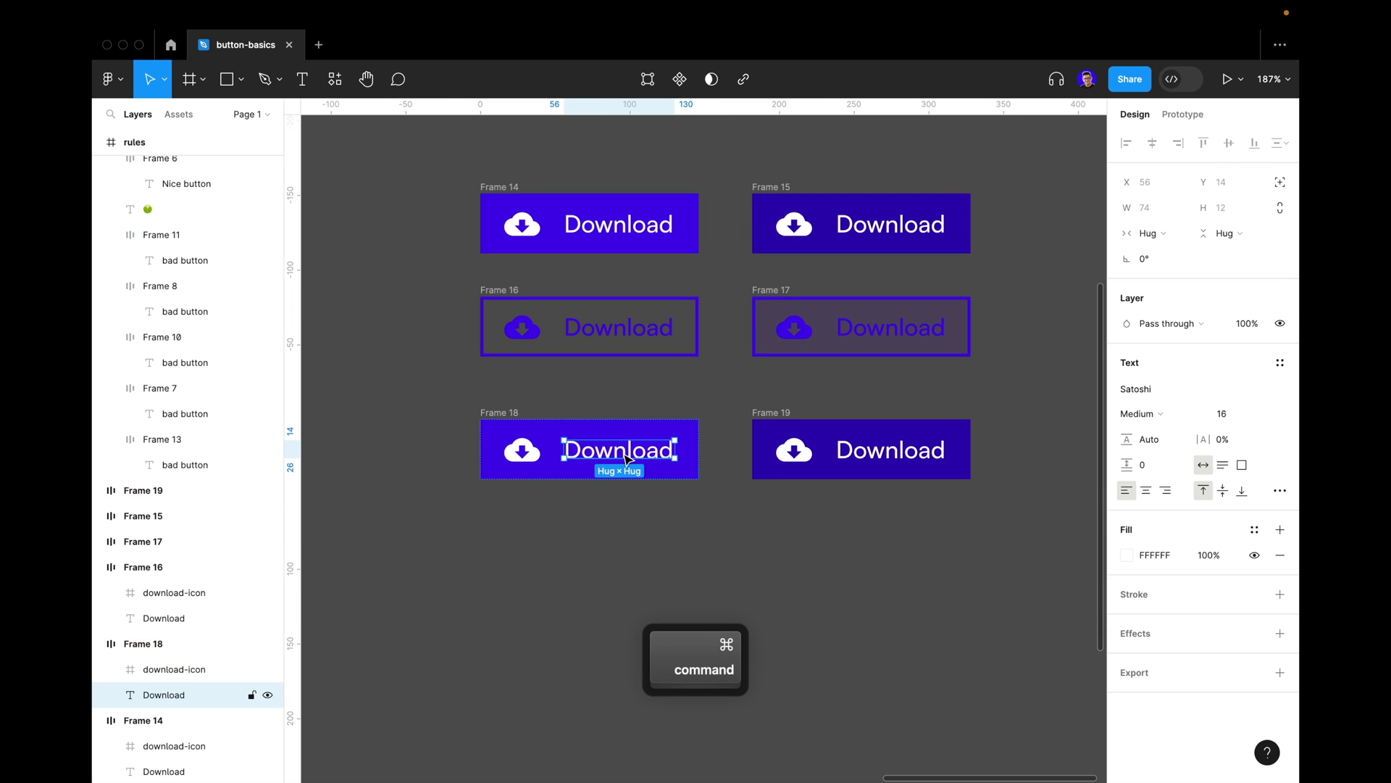
pyautogui.press('BackSpace')
pyautogui.keyDown('super'); pyautogui.click(891, 450); pyautogui.keyUp('super')
pyautogui.press('BackSpace')
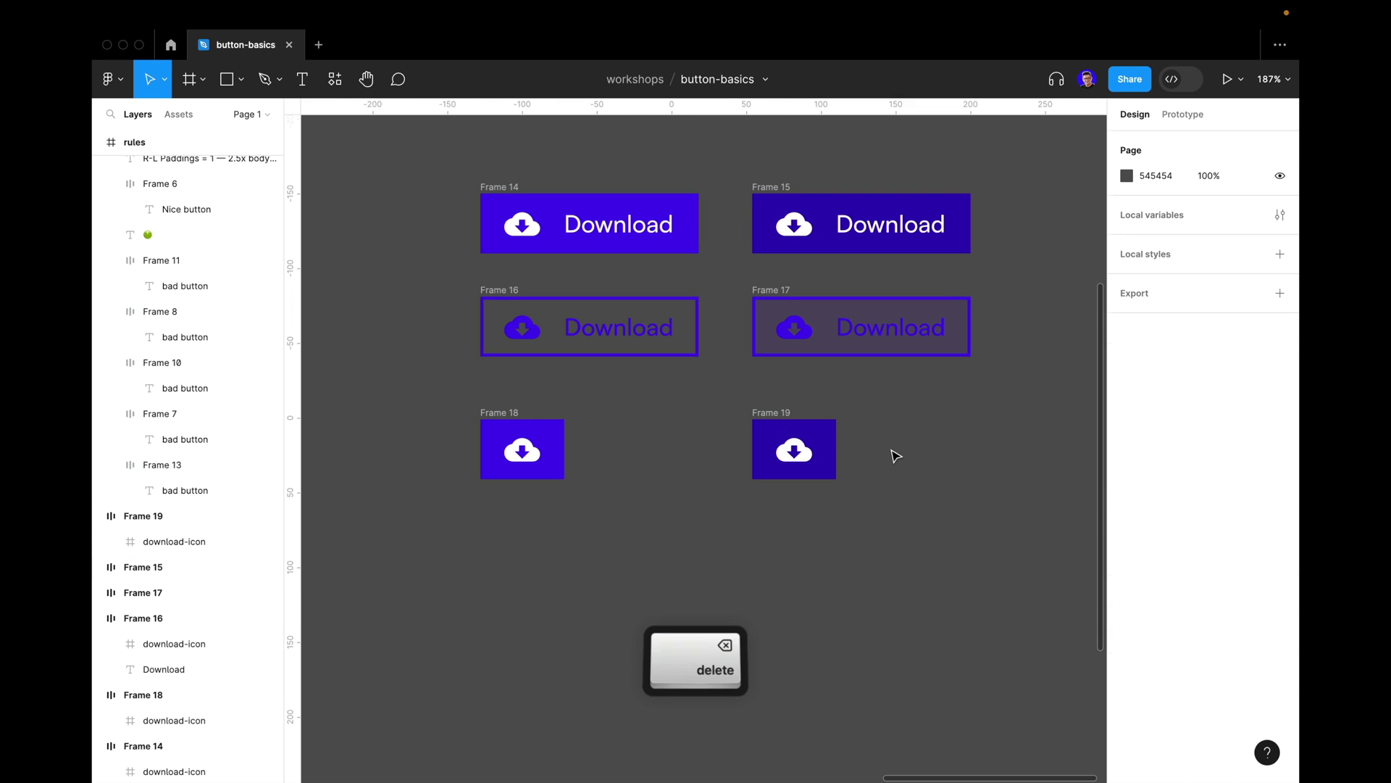
pyautogui.scroll(2, 640, 458)
pyautogui.hscroll(-1, 641, 458)
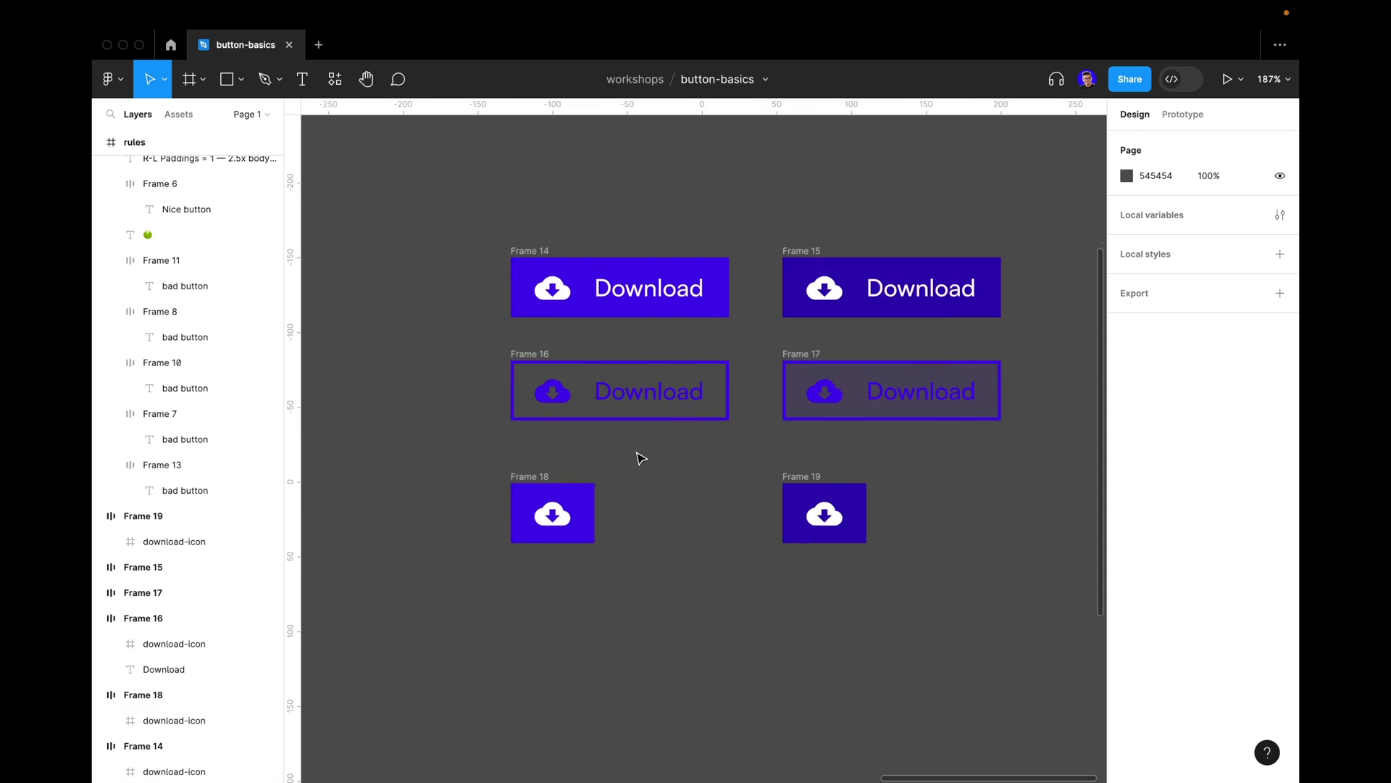
pyautogui.scroll(-2, 674, 478)
pyautogui.hscroll(2, 674, 478)
# Step: Marquee-select Frames 14–19 and open Rename layers with Cmd+R
pyautogui.click(513, 255)
pyautogui.scroll(2, 513, 255)
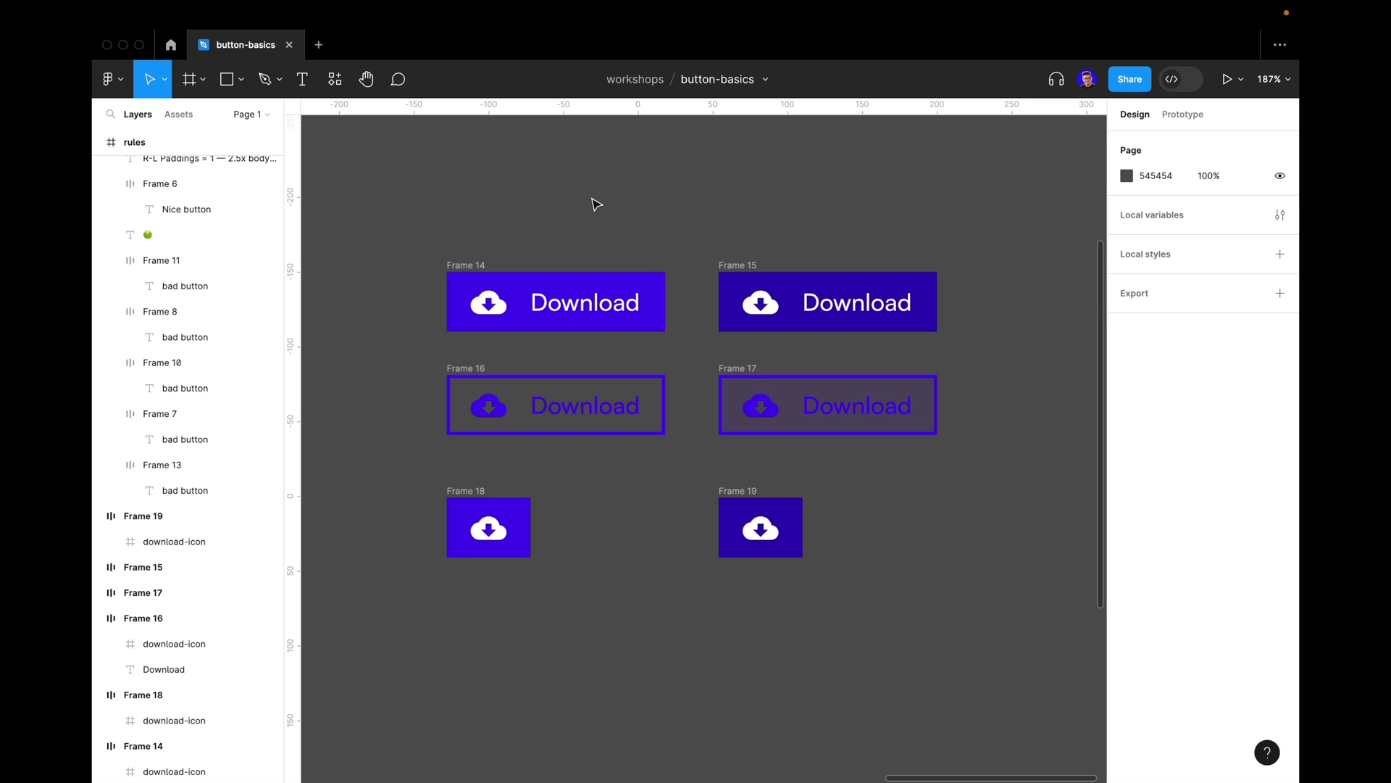
pyautogui.moveTo(384, 208); pyautogui.dragTo(978, 686)
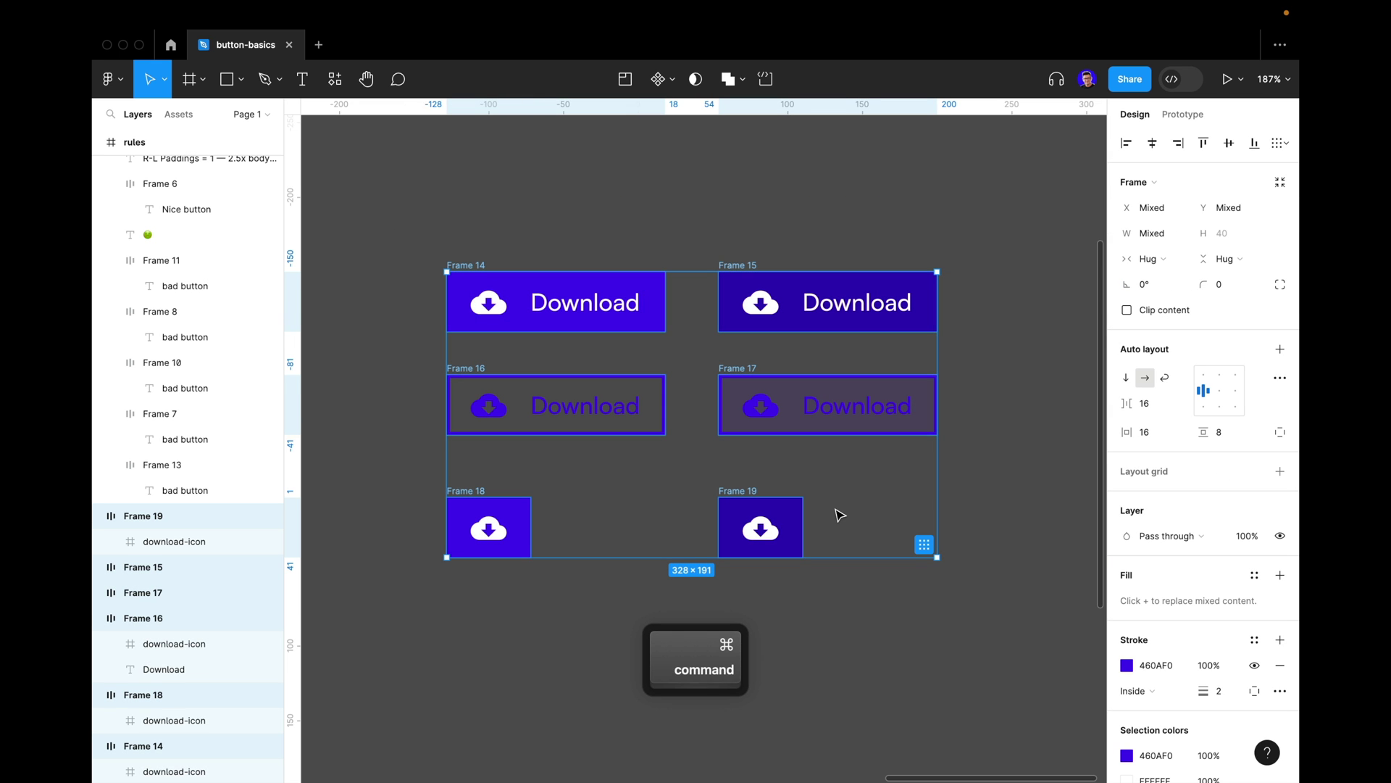
pyautogui.press('super+r')
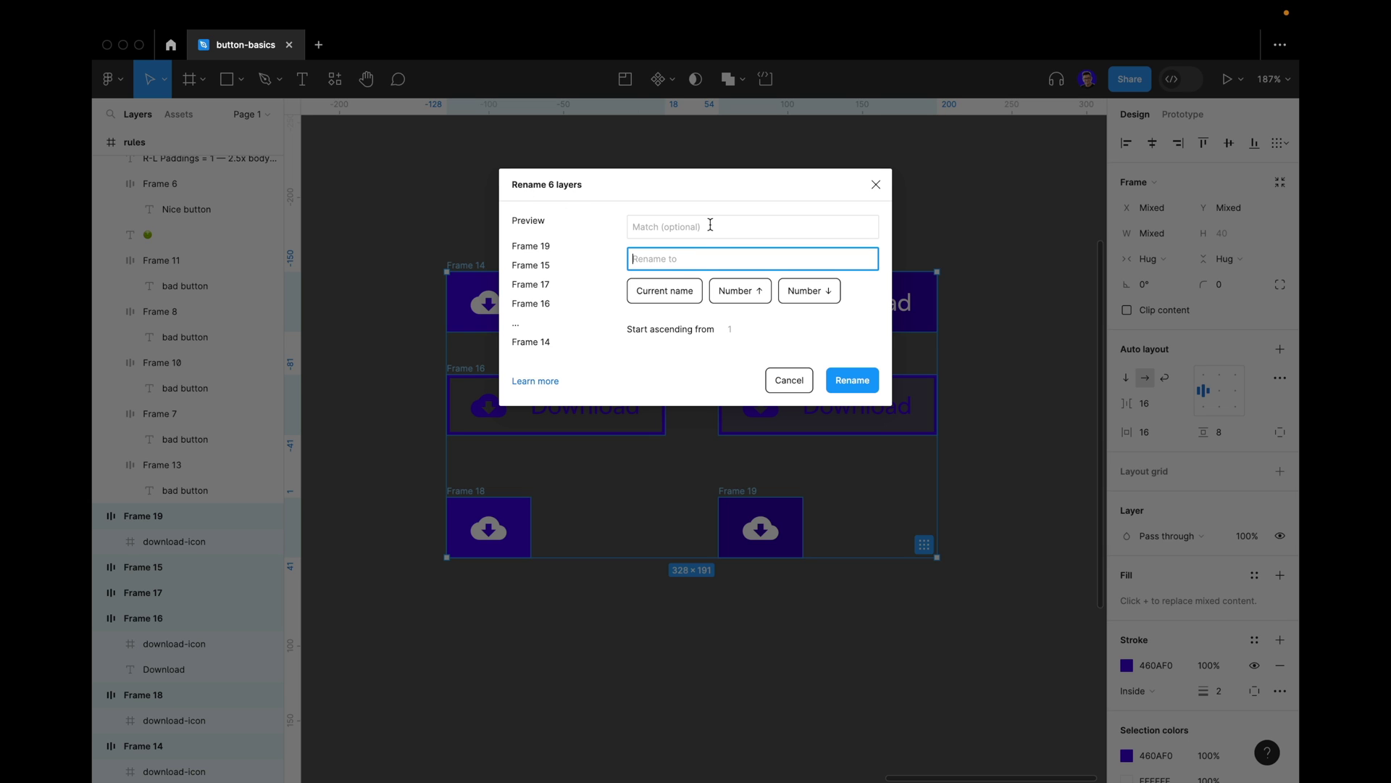
# Step: Batch-rename the six Download button frames to 'button/' and clear the selection
pyautogui.write('button')
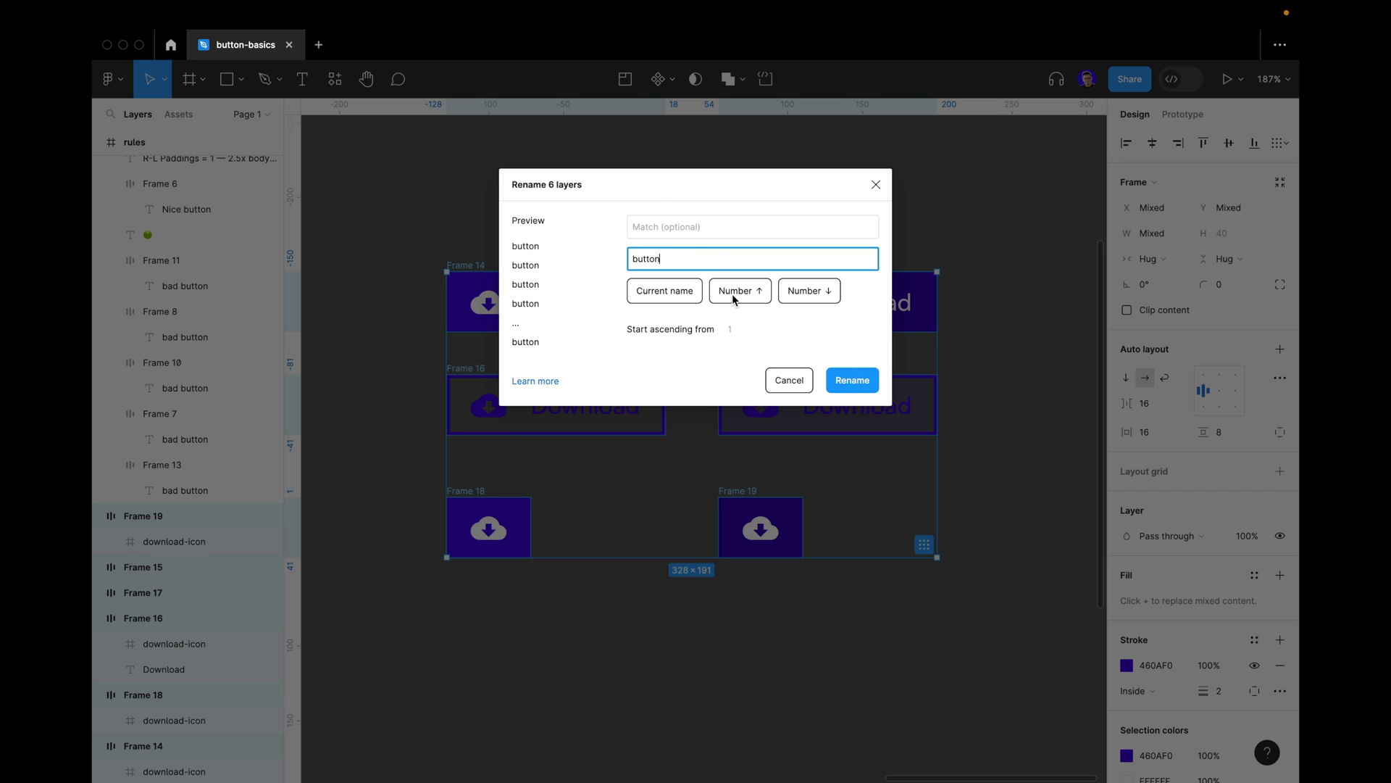
pyautogui.write('/')
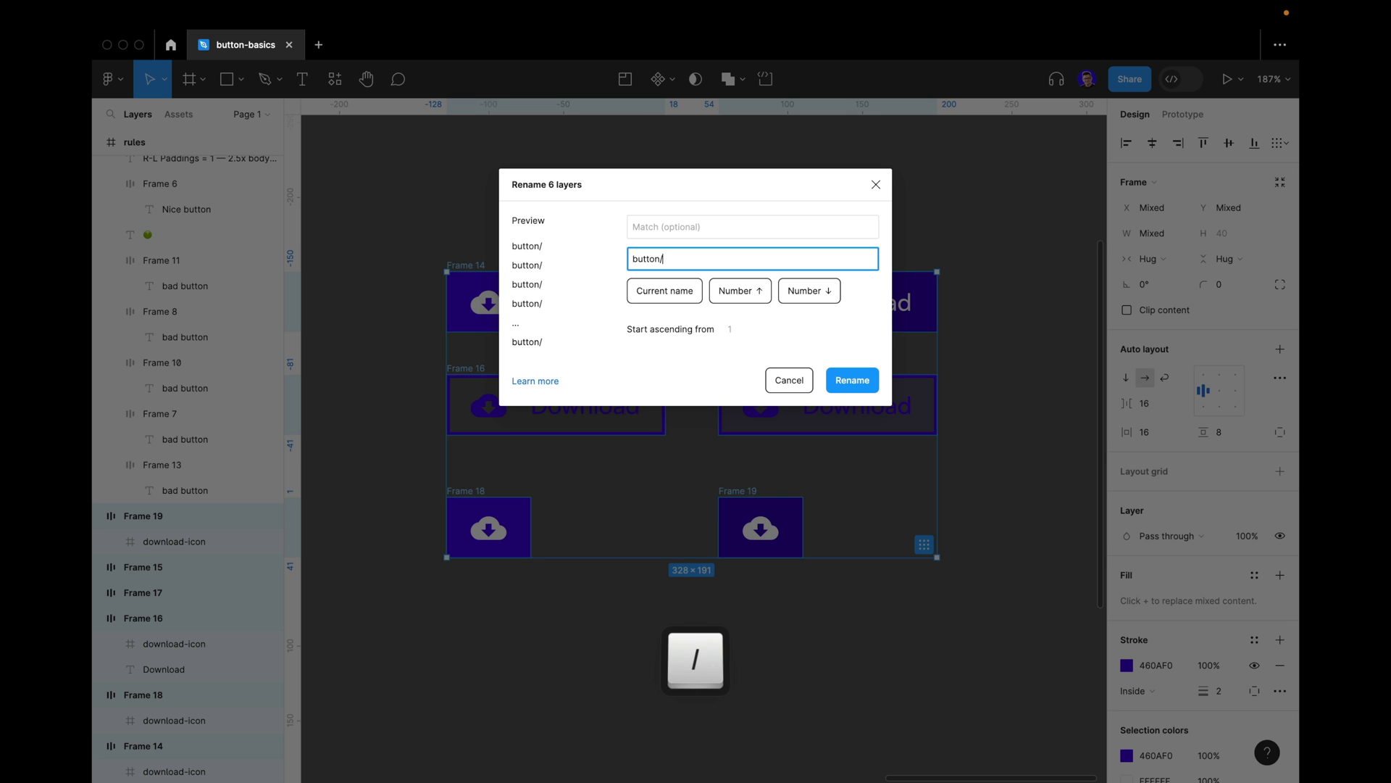
pyautogui.click(852, 381)
pyautogui.click(534, 217)
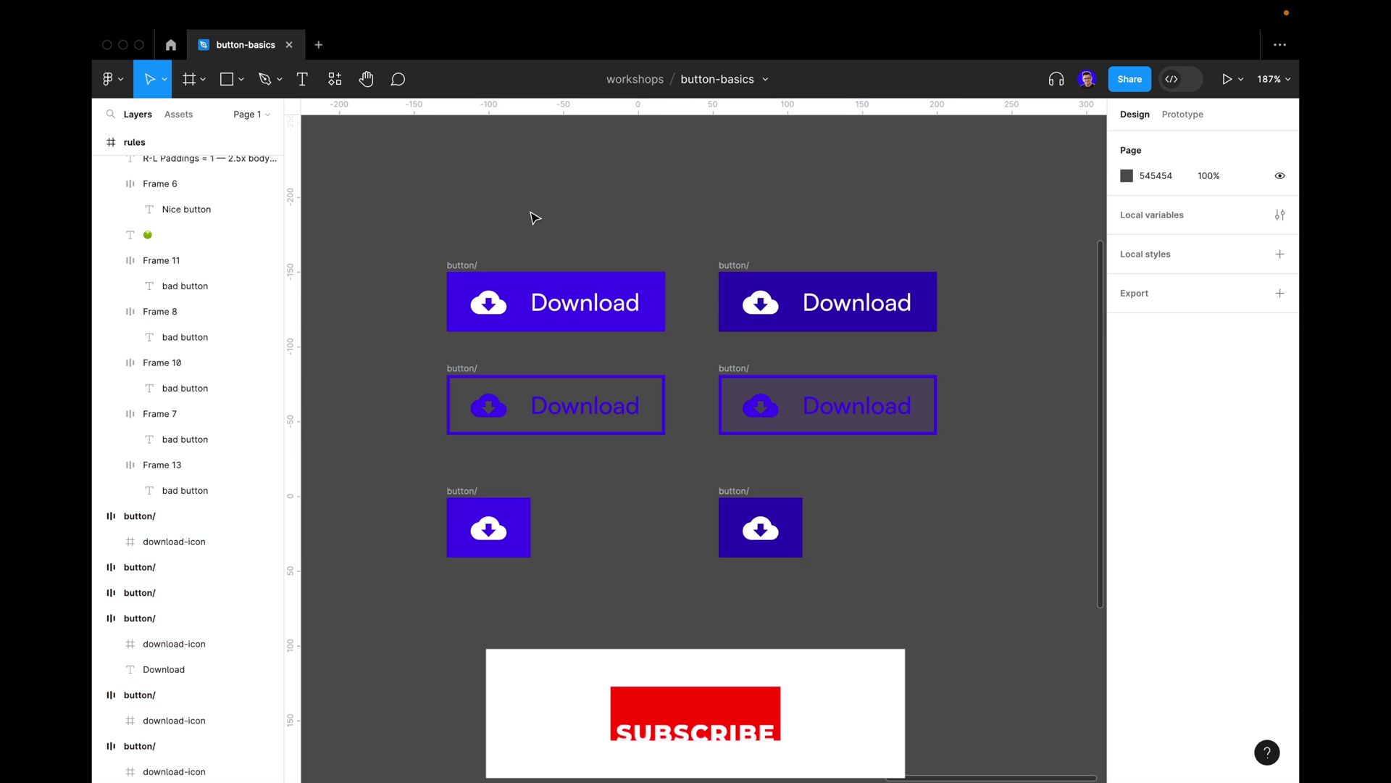
# Step: Delete the two small icon-only buttons at the bottom, keeping the four Download buttons
pyautogui.click(458, 267)
pyautogui.press('super+r')
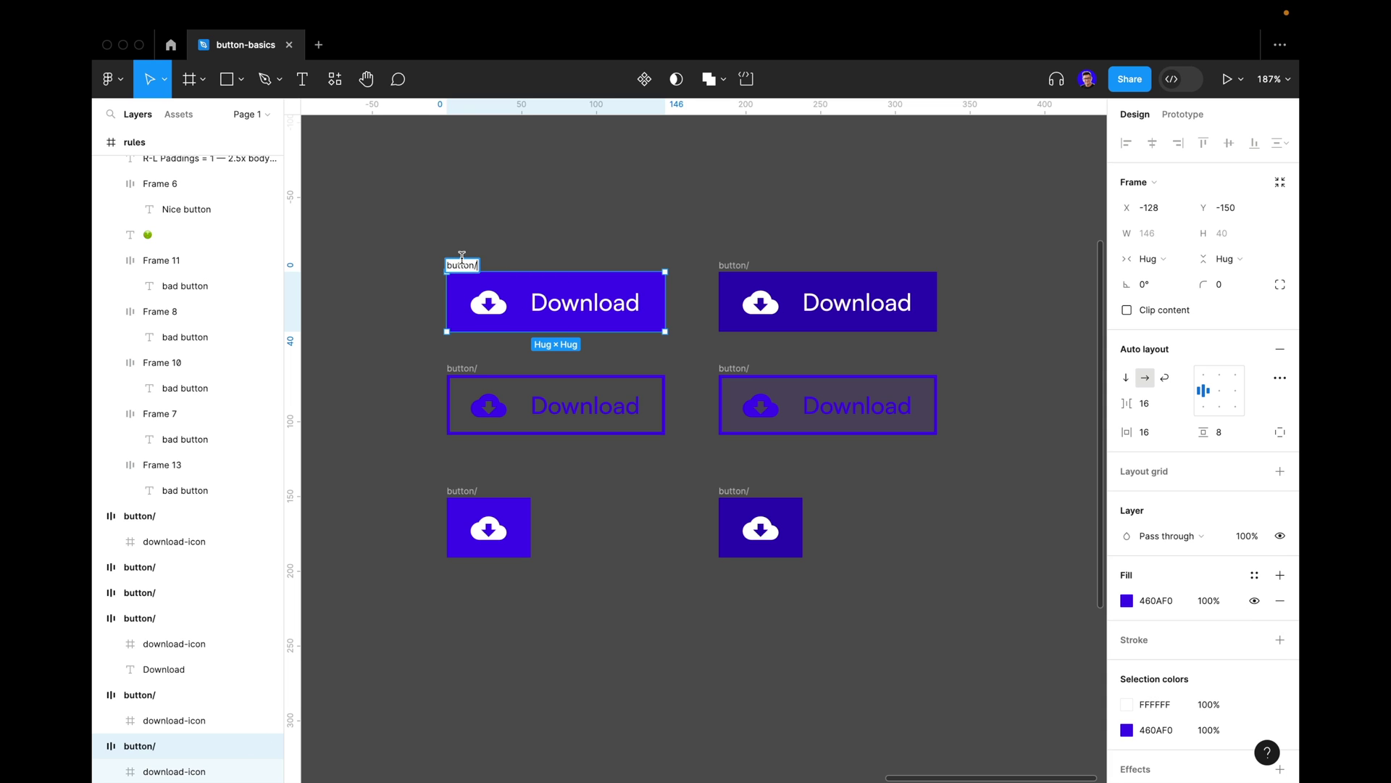
pyautogui.click(468, 492)
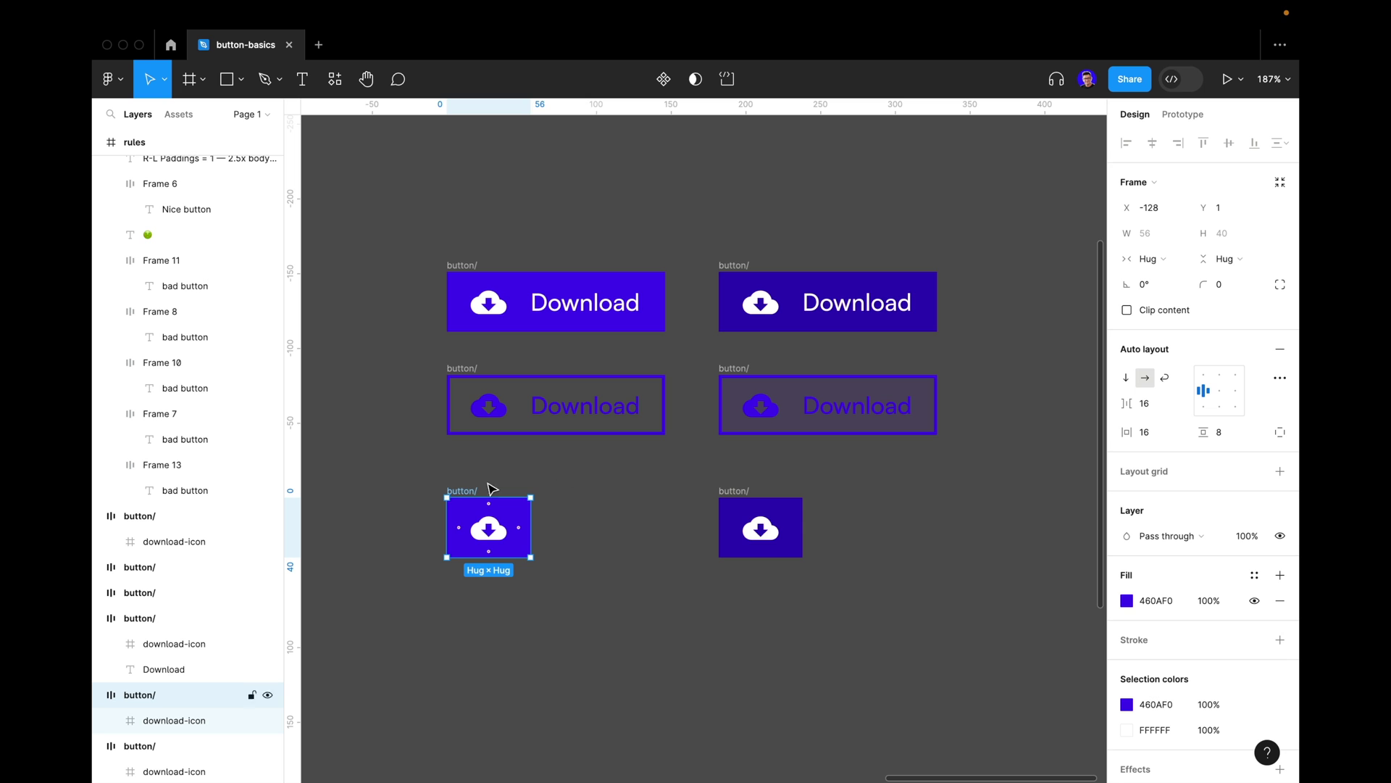
pyautogui.keyDown('shift'); pyautogui.click(735, 492); pyautogui.keyUp('shift')
pyautogui.press('Delete')
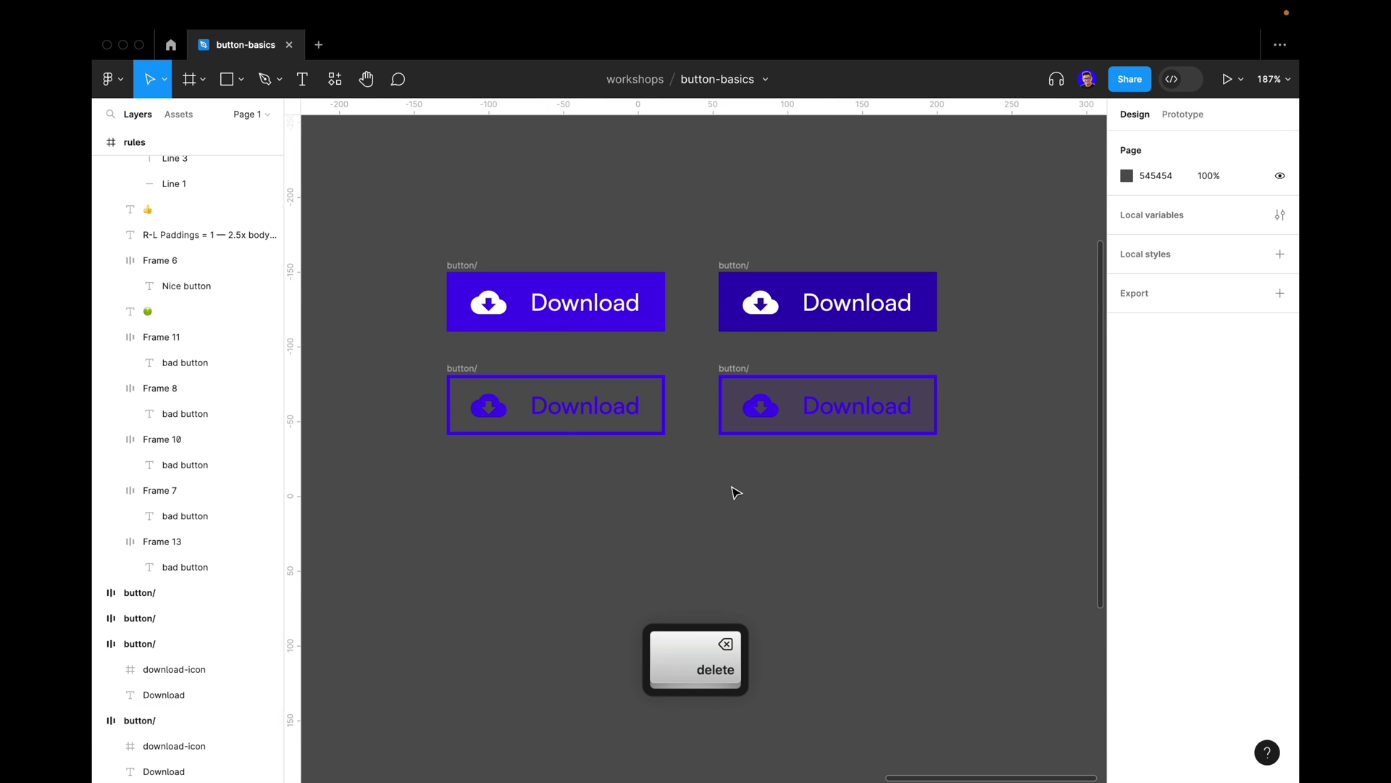
# Step: Append 'primary' to the names of the top-left and top-right buttons
pyautogui.click(464, 271)
pyautogui.doubleClick(462, 265)
pyautogui.press('Right')
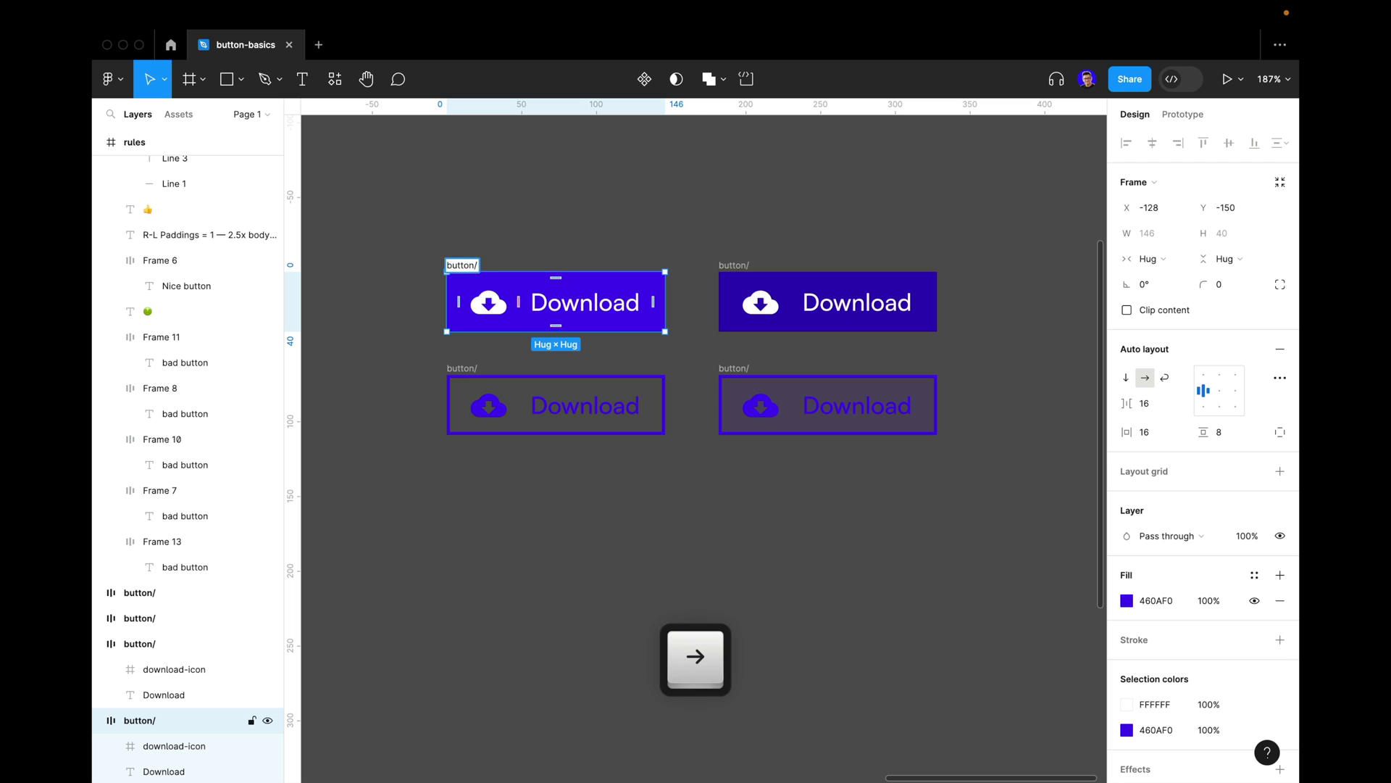
pyautogui.write('primary')
pyautogui.hotkey('shift', 'alt', 'Left')
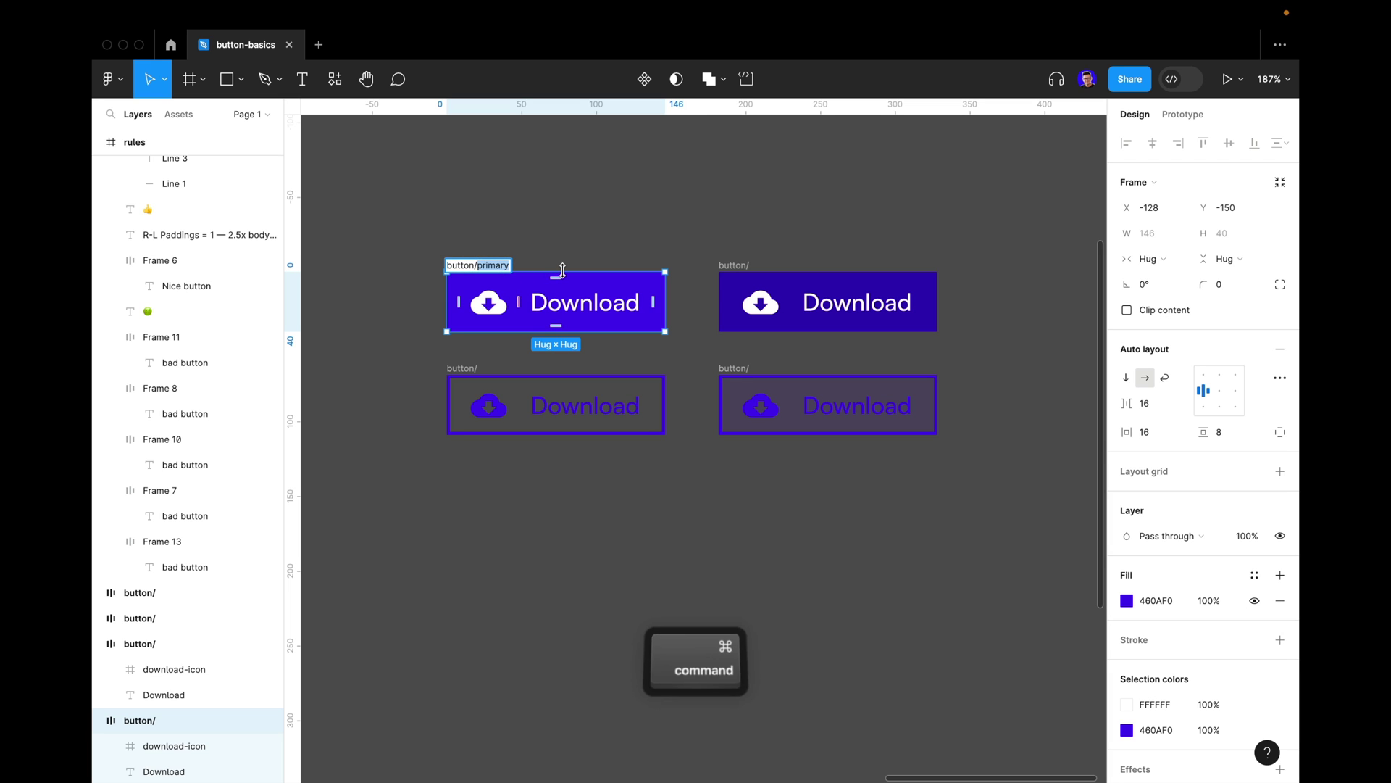
pyautogui.press('super+c')
pyautogui.doubleClick(733, 265)
pyautogui.press('Right')
pyautogui.press('super+v')
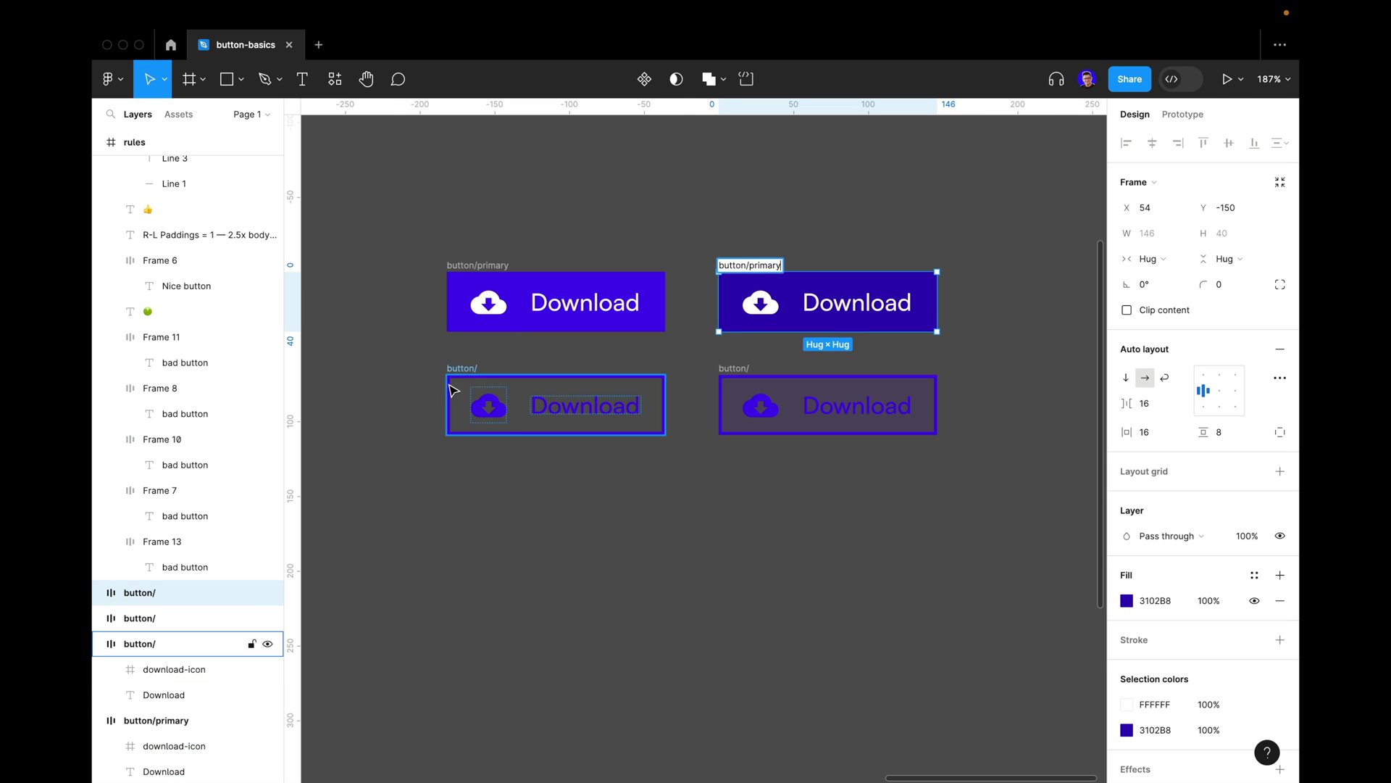
# Step: Rename both bottom buttons to button/secondary/hover
pyautogui.doubleClick(467, 367)
pyautogui.press('Right')
pyautogui.write('se')
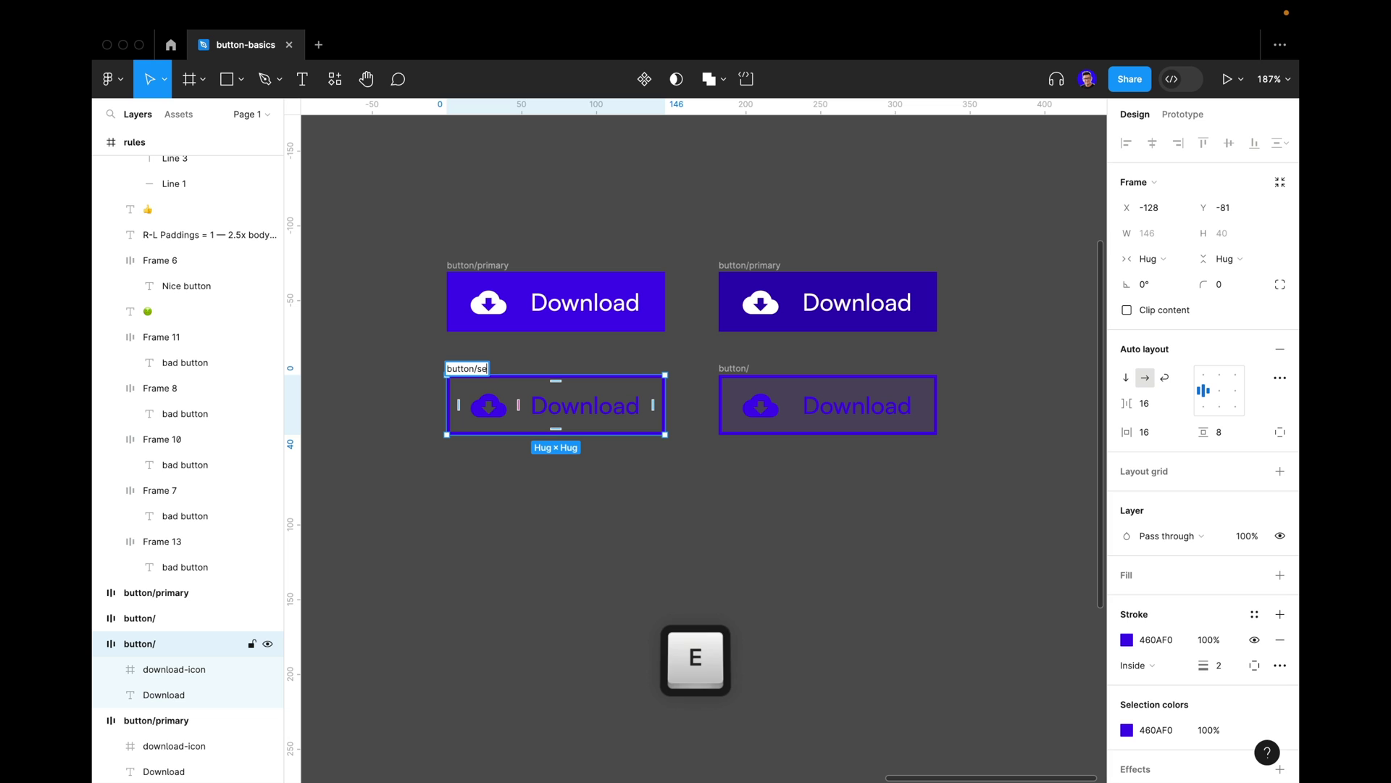
pyautogui.write('condary')
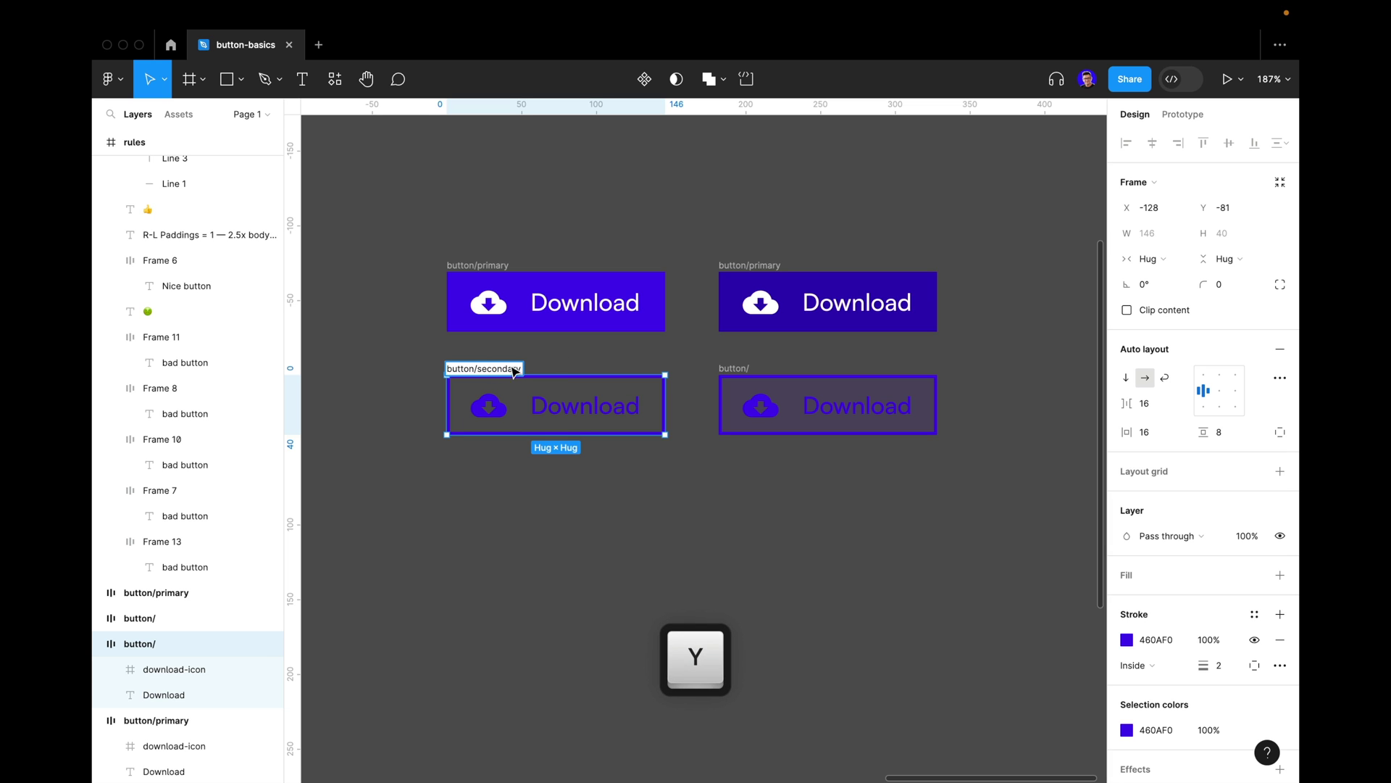
pyautogui.doubleClick(480, 368)
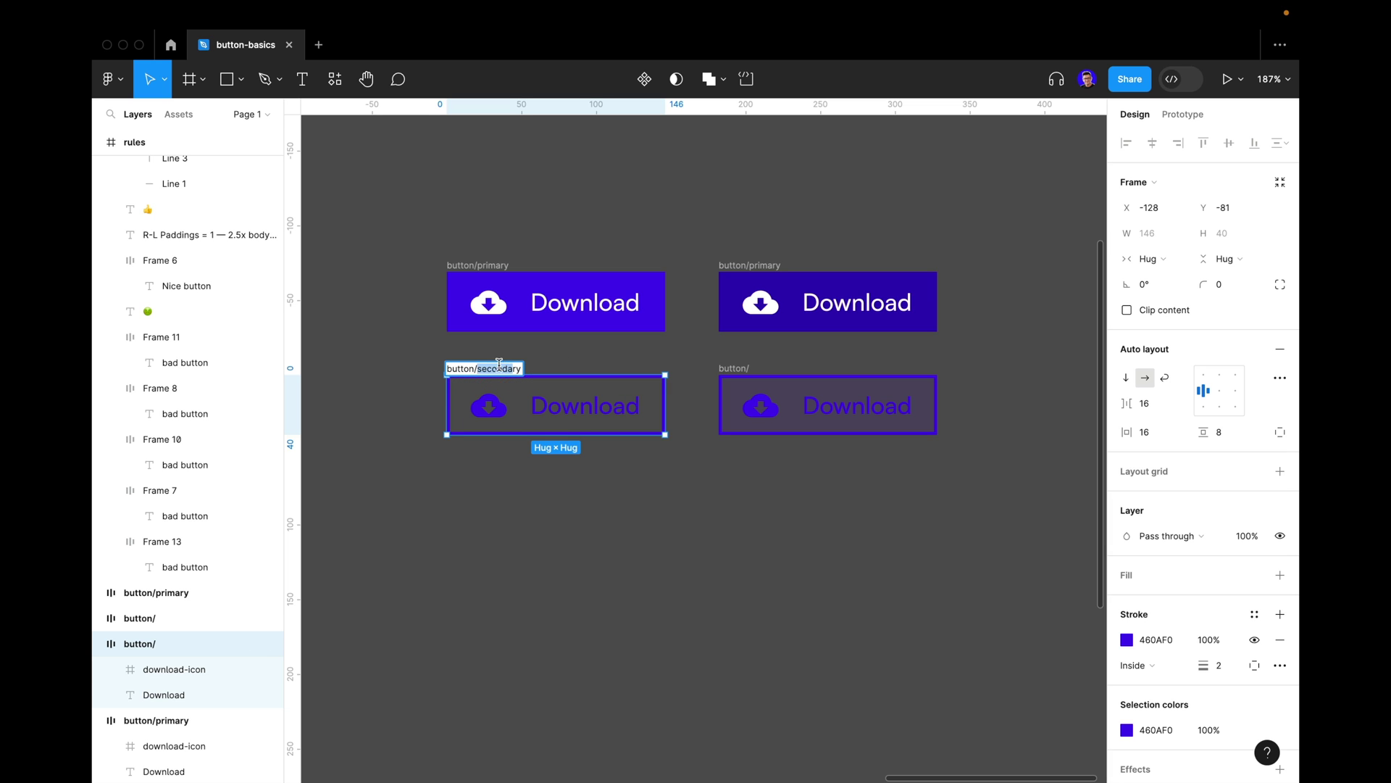
pyautogui.click(507, 368)
pyautogui.doubleClick(478, 369)
pyautogui.press('super+c')
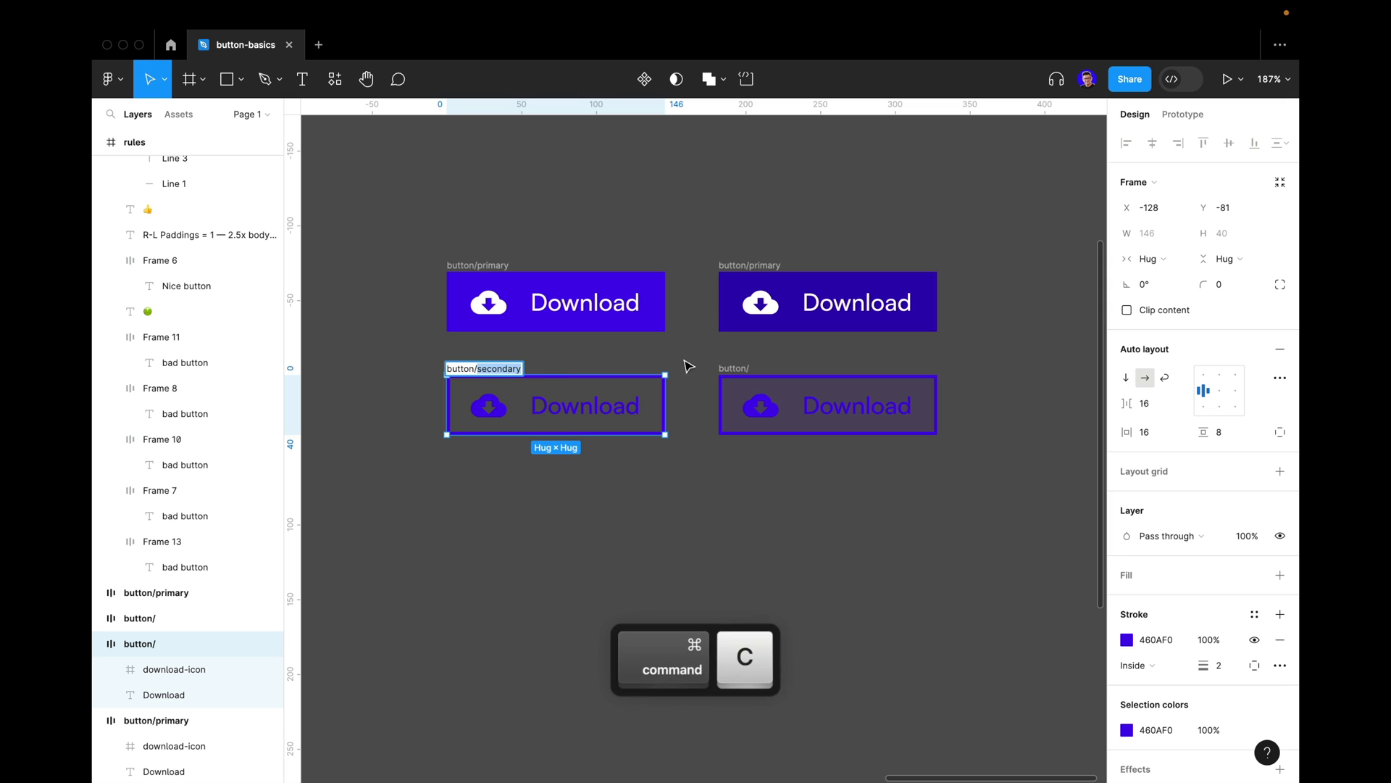
pyautogui.doubleClick(730, 367)
pyautogui.press('super+v')
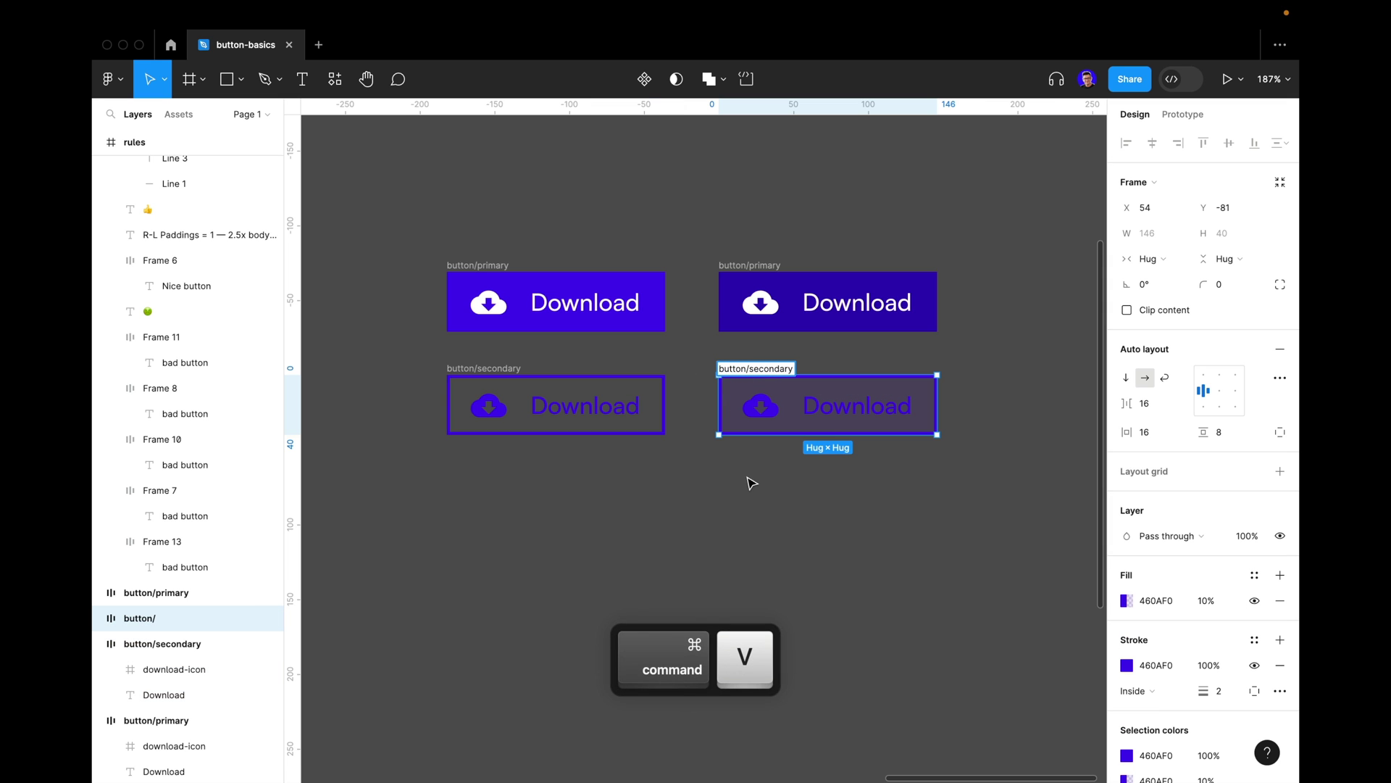
pyautogui.write('/')
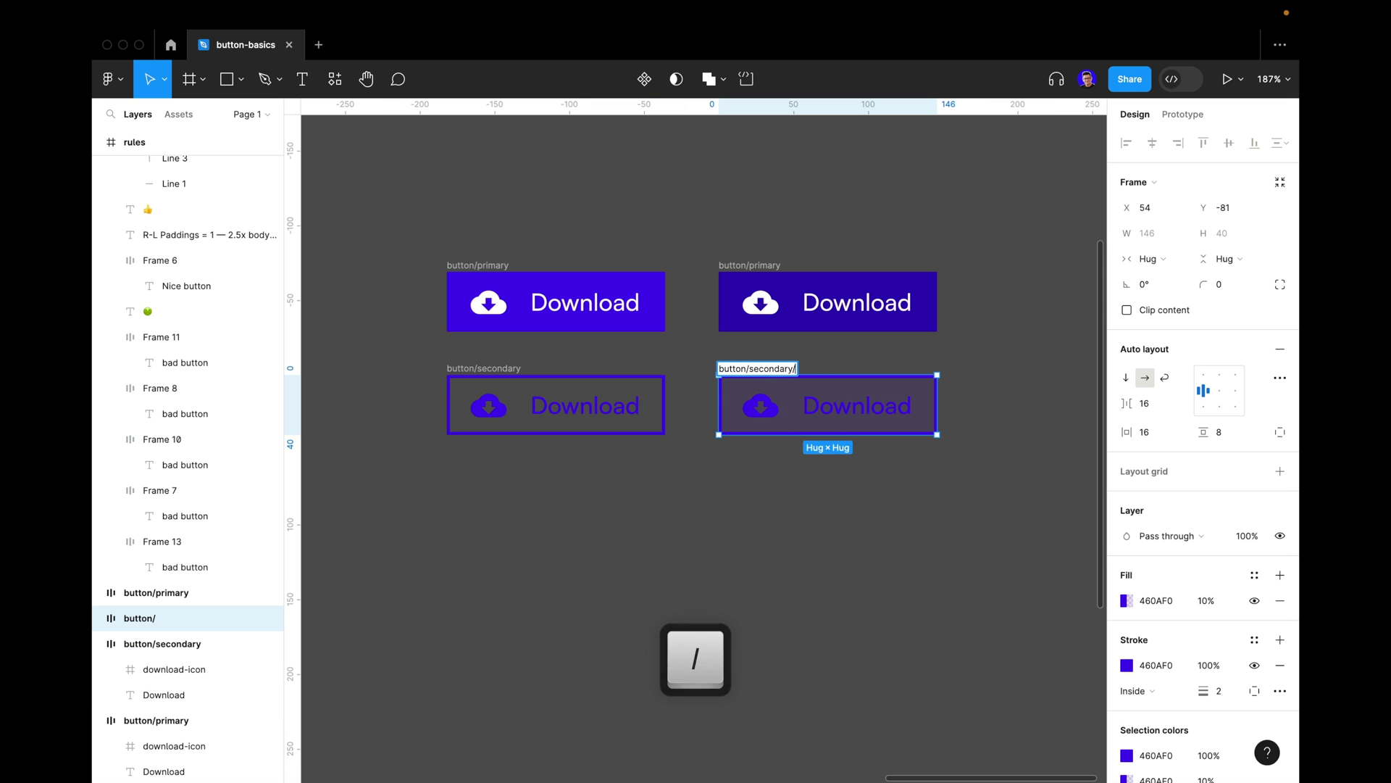
pyautogui.write('hover')
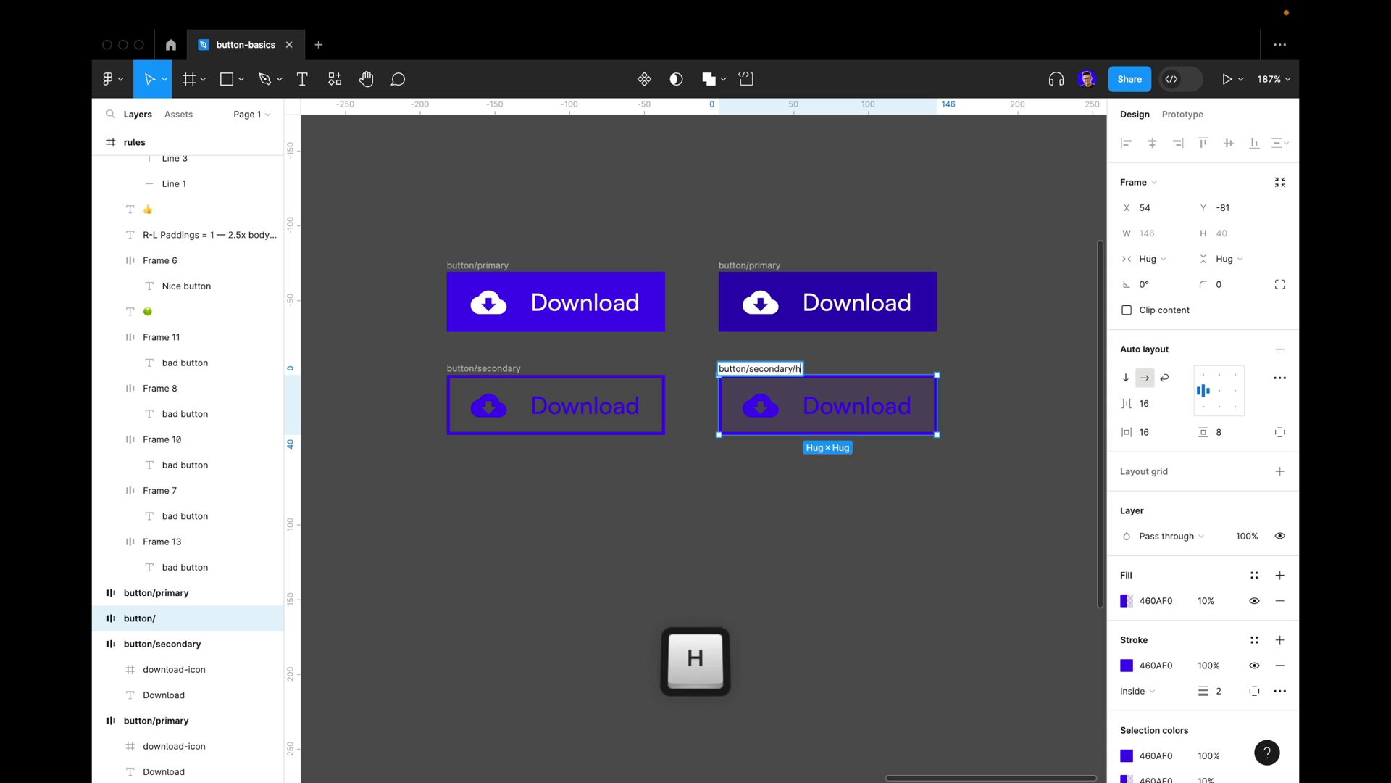
pyautogui.doubleClick(505, 371)
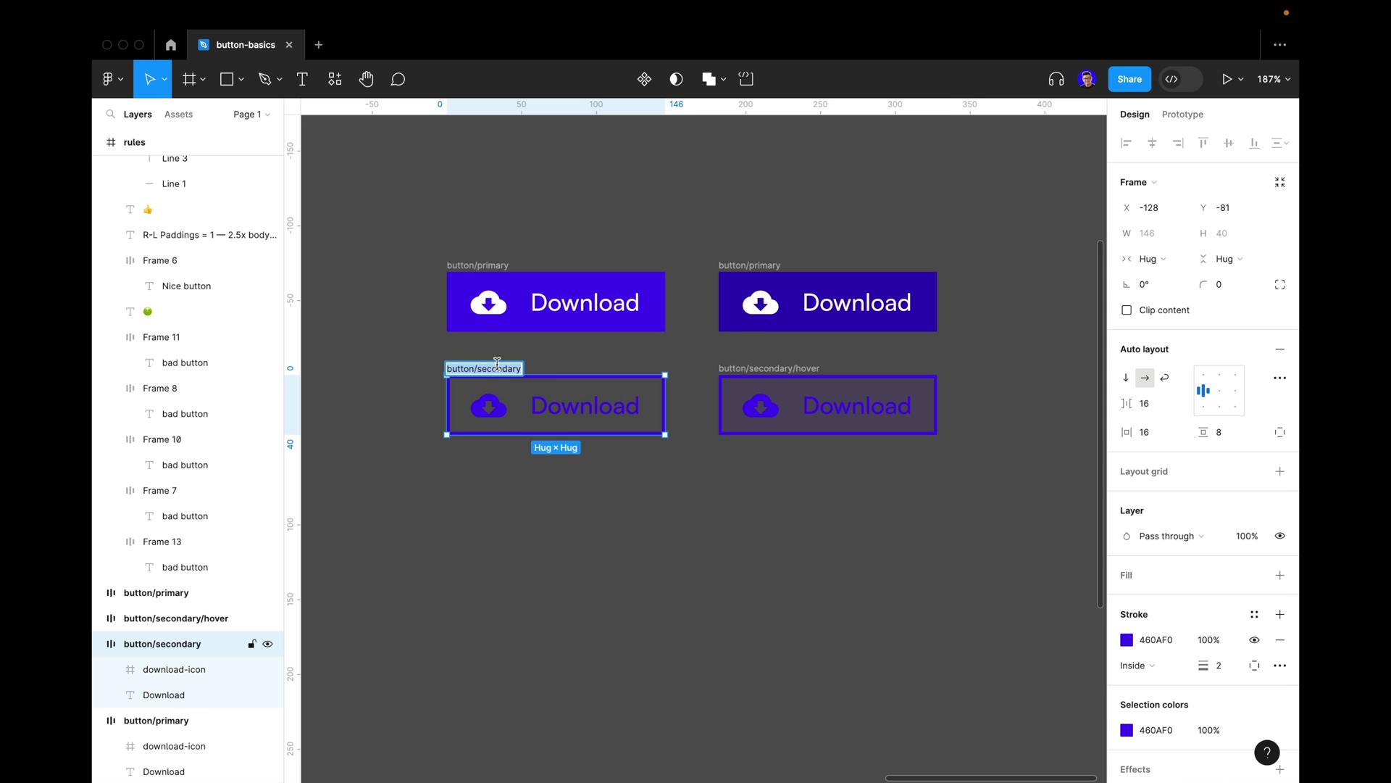
pyautogui.press('Right')
pyautogui.write('/')
pyautogui.write('hover')
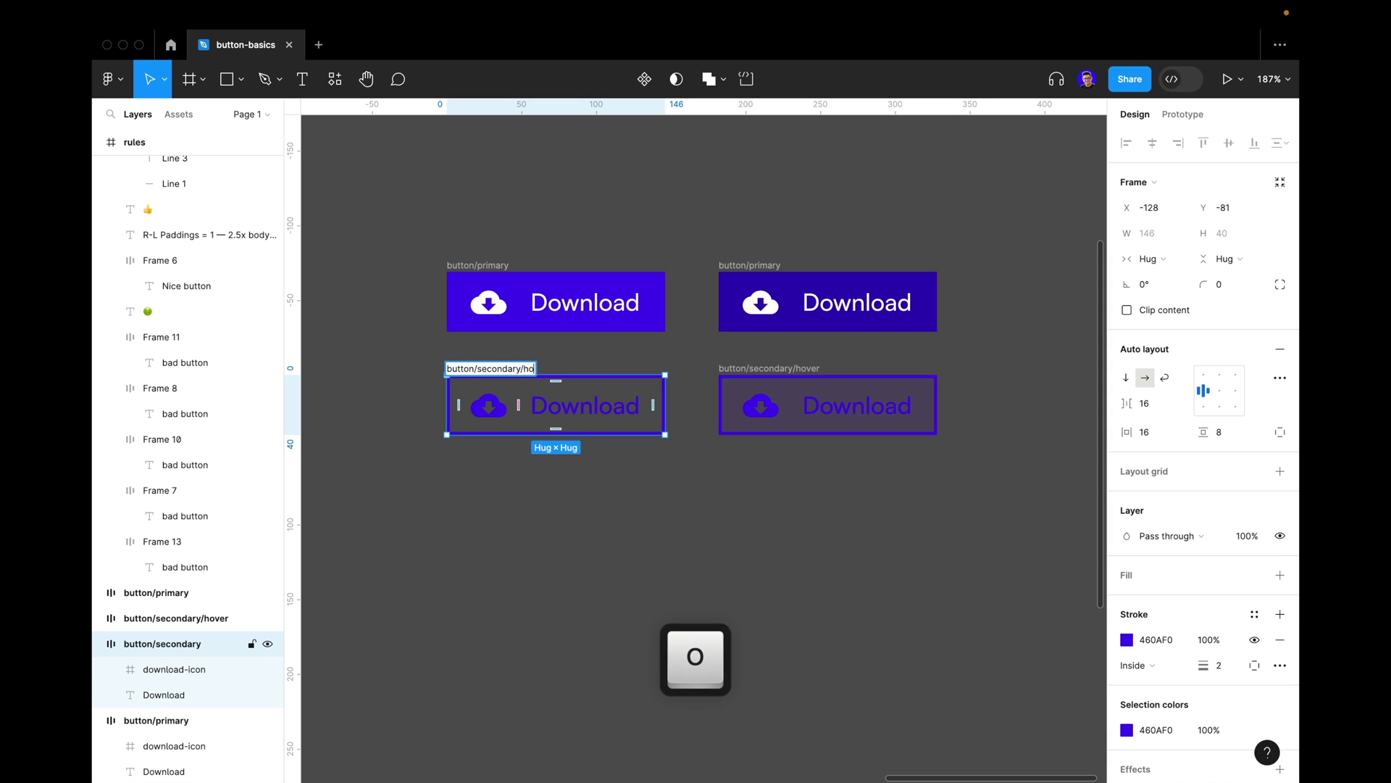
# Step: Finish names: top-left button/primary/defaut, bottom-left button/secondary/default, top-right button/primary/hover
pyautogui.click(492, 265)
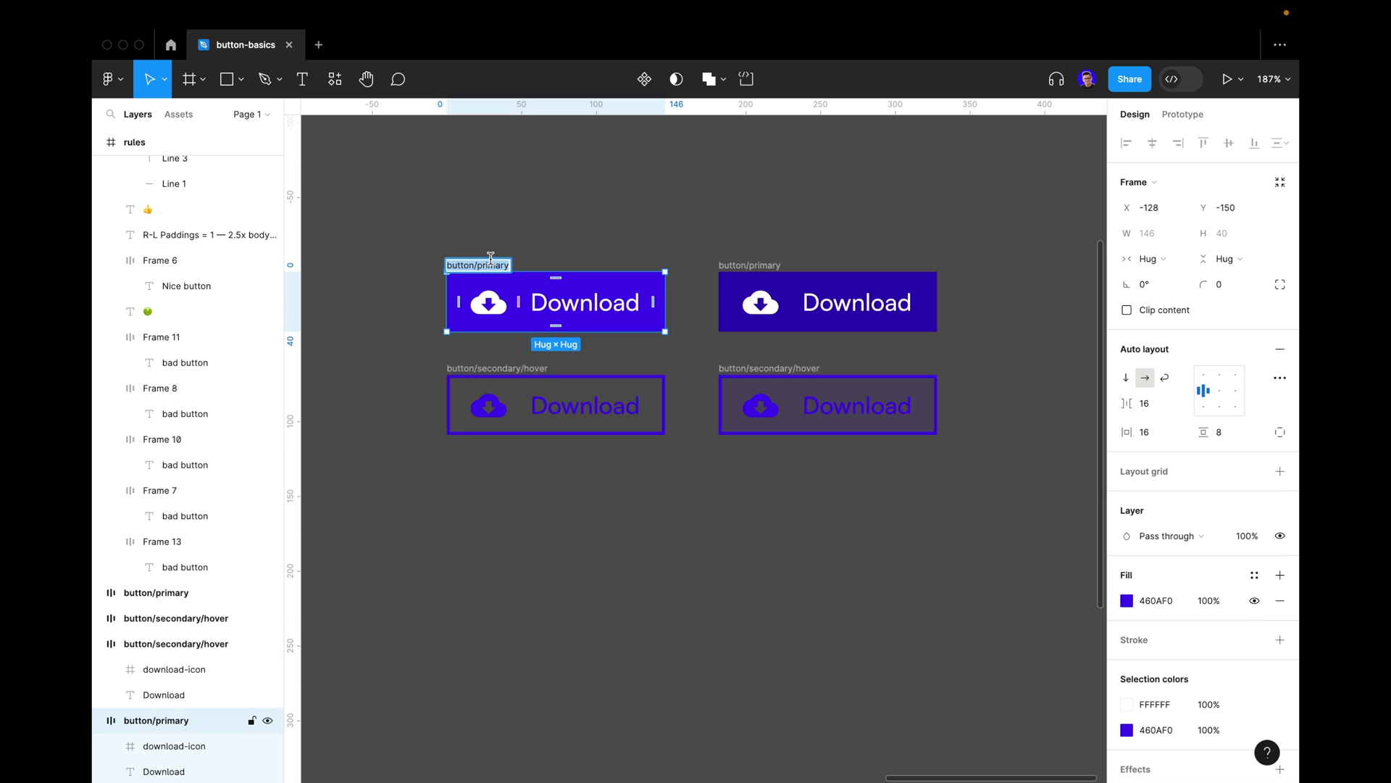
pyautogui.write('/')
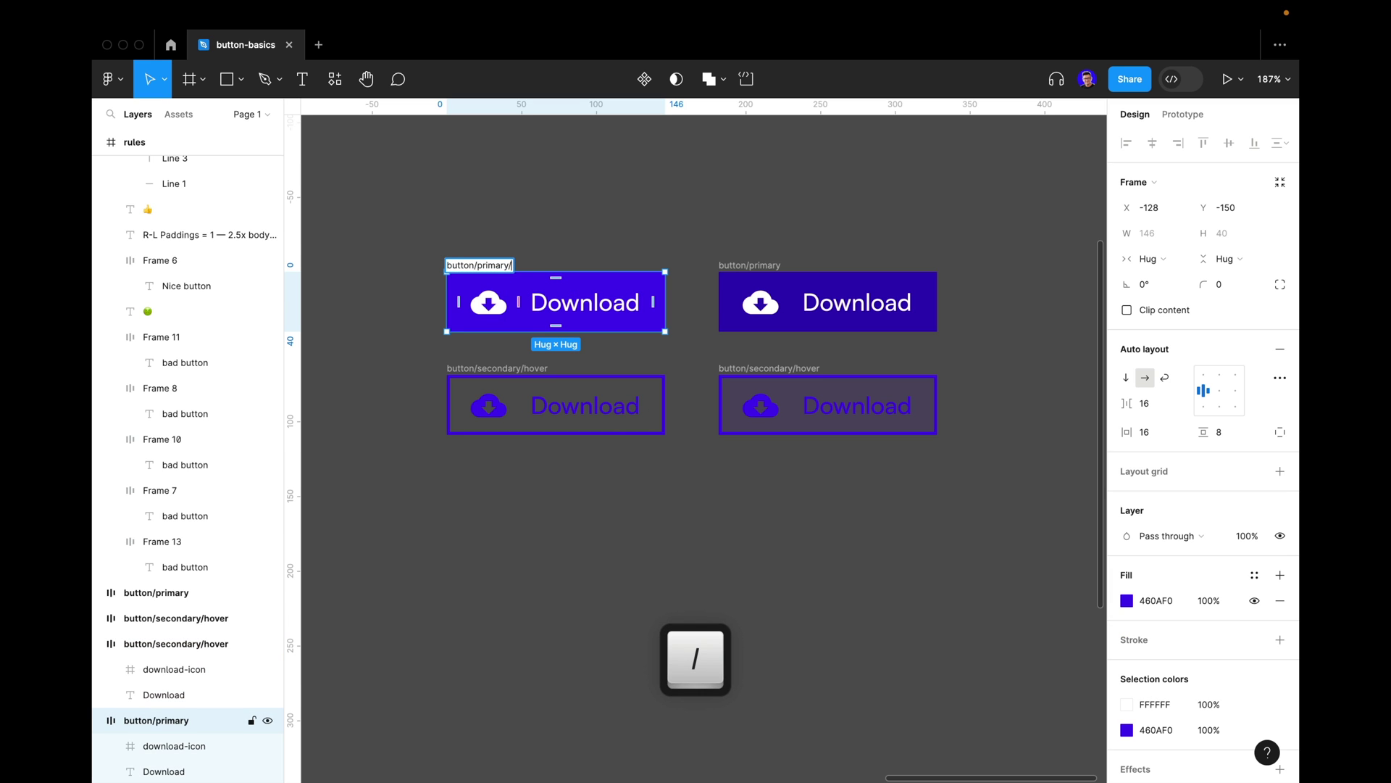
pyautogui.write('defual')
pyautogui.press('BackSpace')
pyautogui.press('BackSpace')
pyautogui.press('BackSpace')
pyautogui.write('aut')
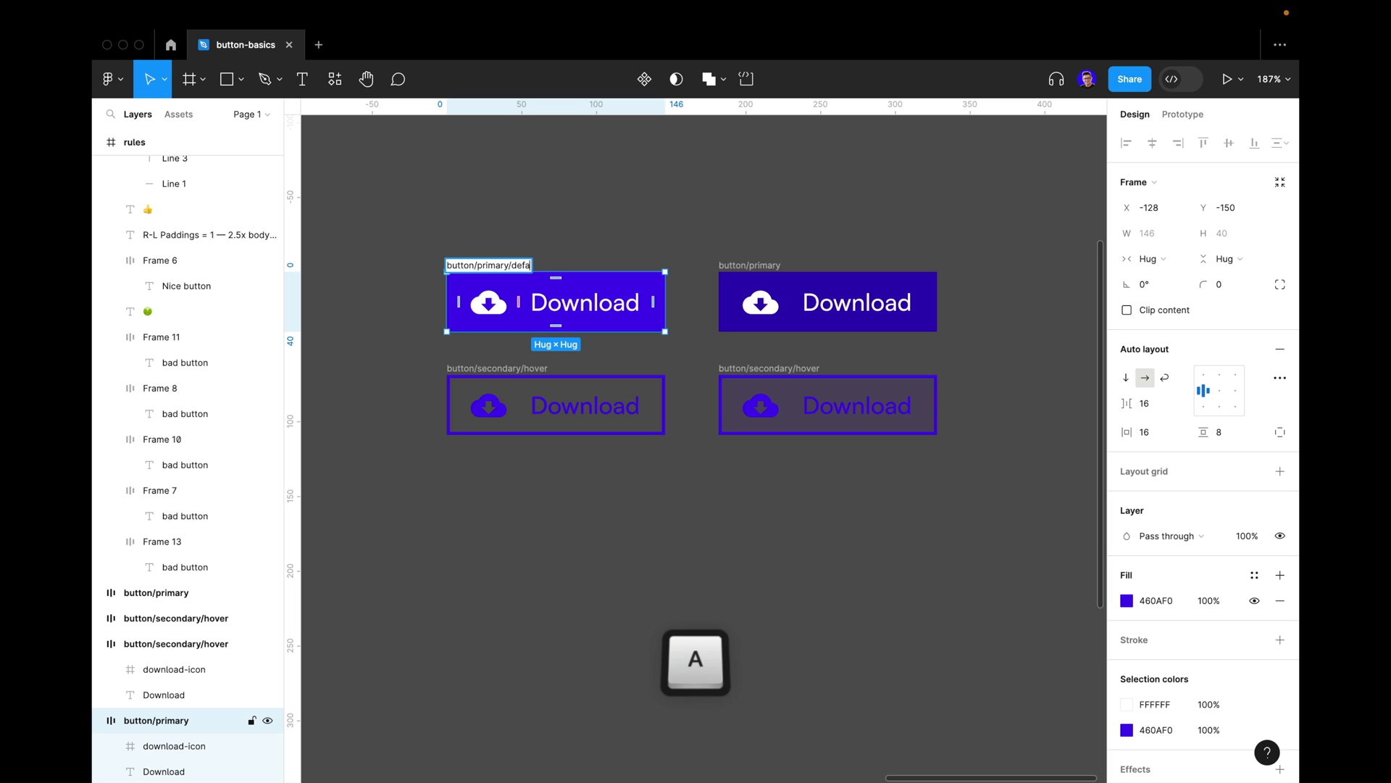
pyautogui.doubleClick(529, 367)
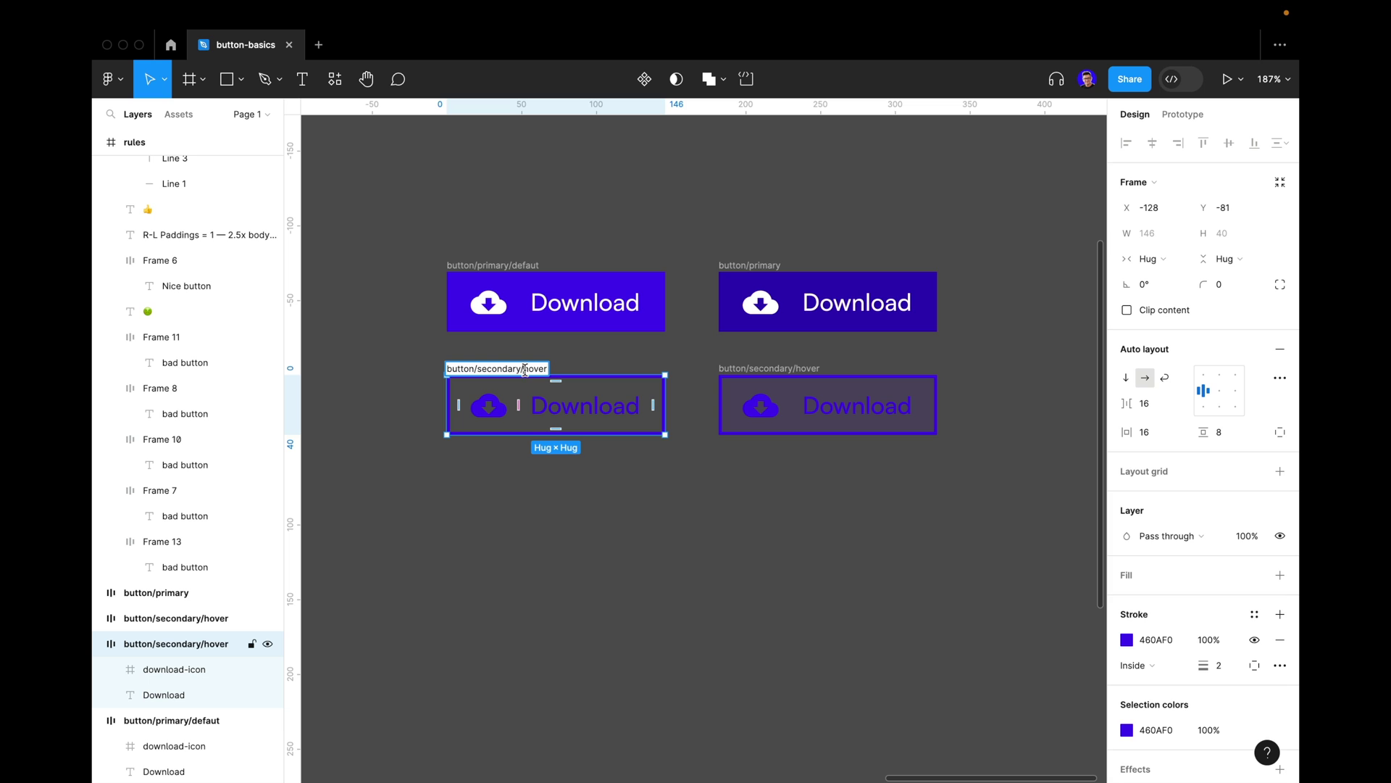
pyautogui.press('Right')
pyautogui.press('BackSpace')
pyautogui.press('BackSpace')
pyautogui.press('BackSpace')
pyautogui.press('BackSpace')
pyautogui.press('BackSpace')
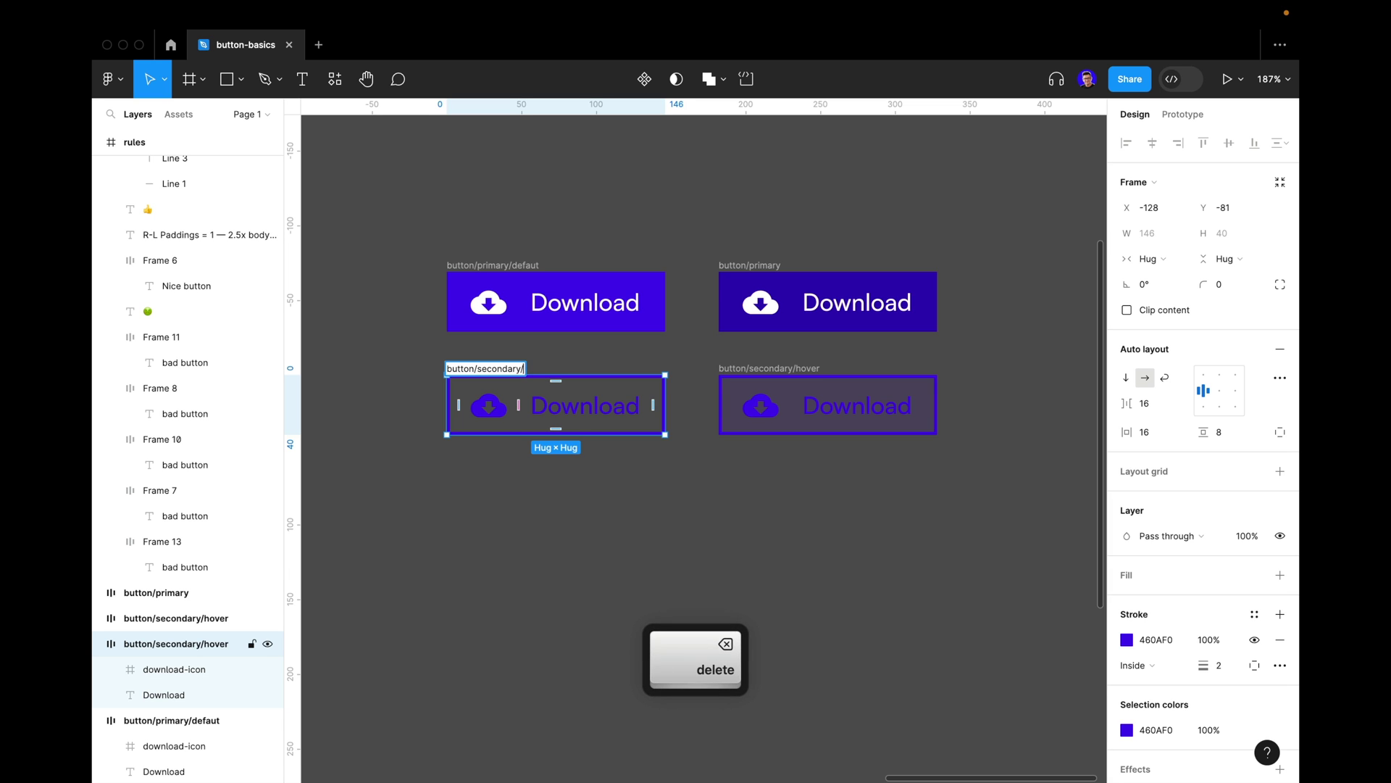
pyautogui.write('default')
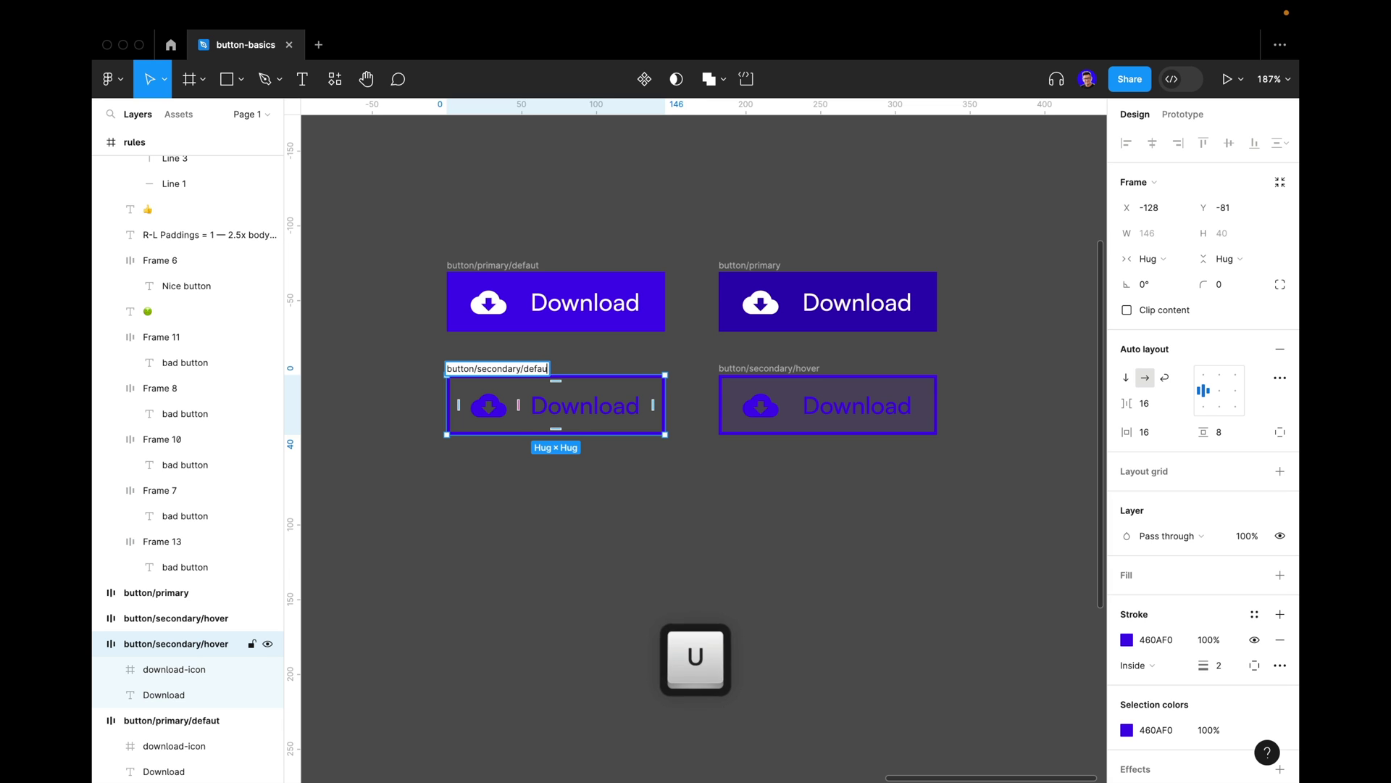
pyautogui.doubleClick(765, 266)
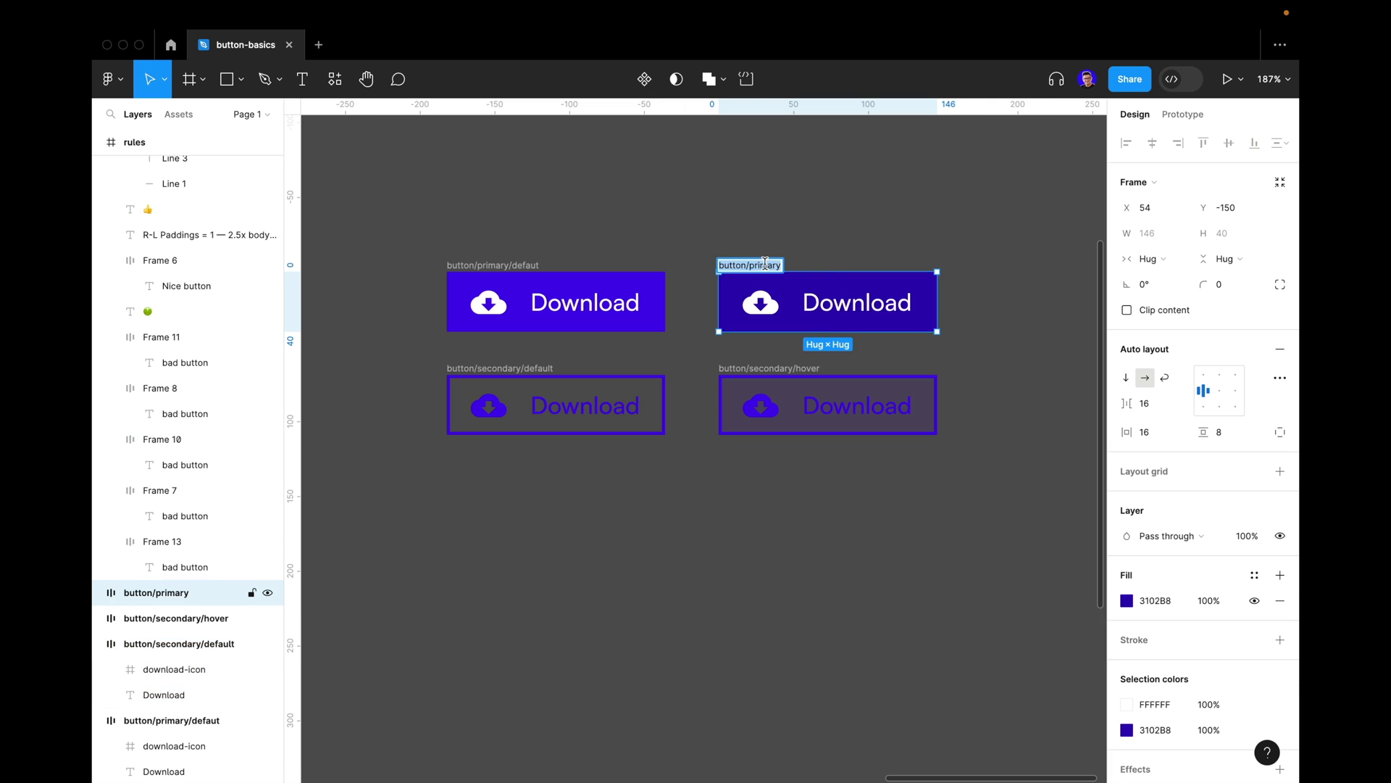
pyautogui.press('Right')
pyautogui.write('/hover')
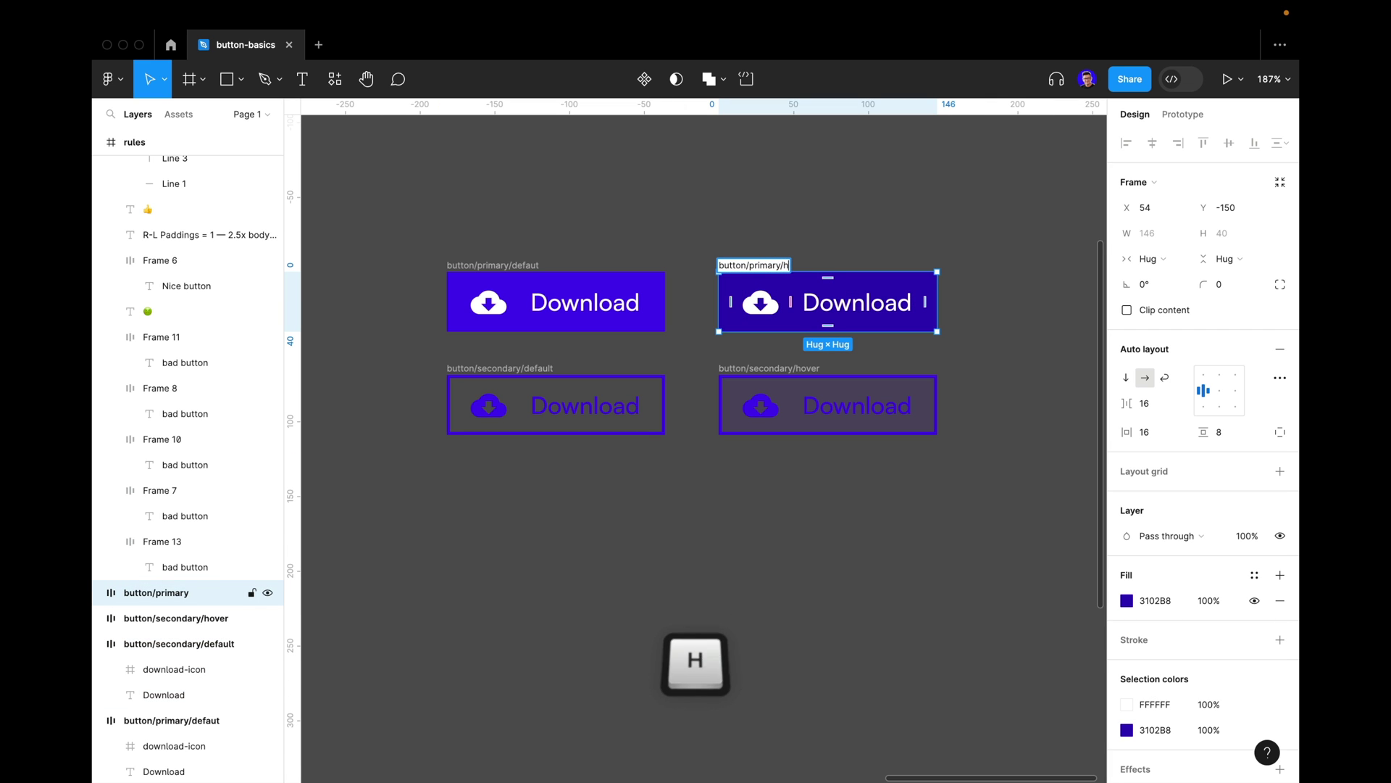
pyautogui.click(758, 202)
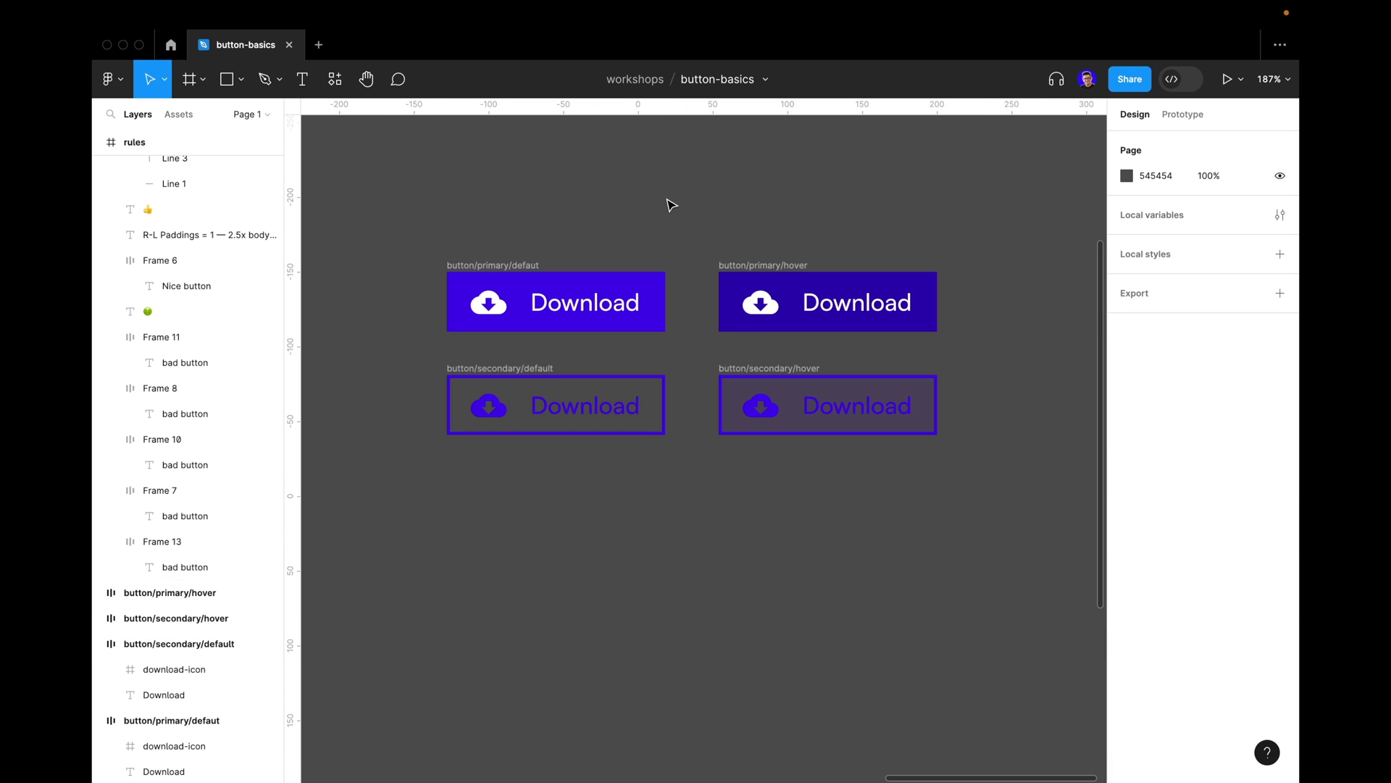
# Step: Combine the four Download buttons into a 'button' component set and nudge it up
pyautogui.moveTo(395, 221); pyautogui.dragTo(989, 526)
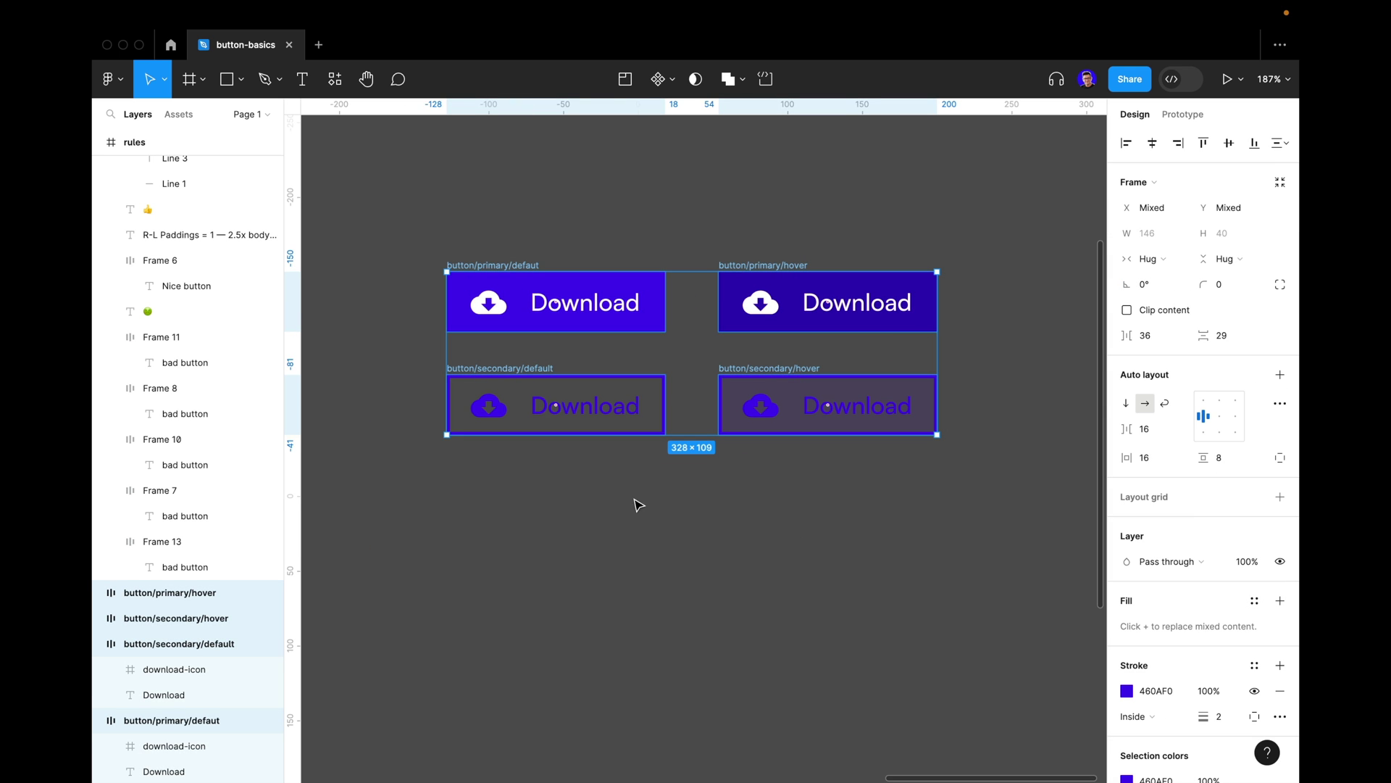
pyautogui.click(672, 80)
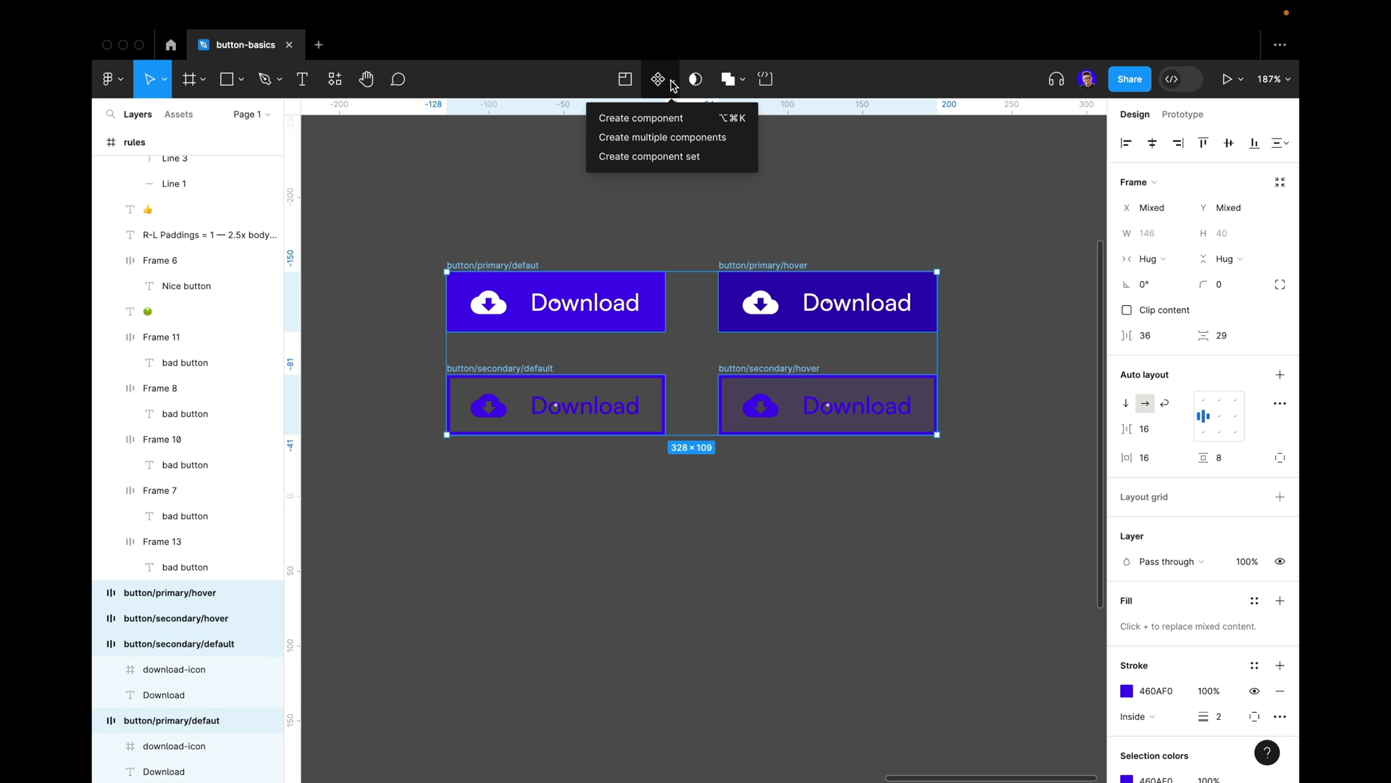
pyautogui.click(644, 156)
pyautogui.click(674, 217)
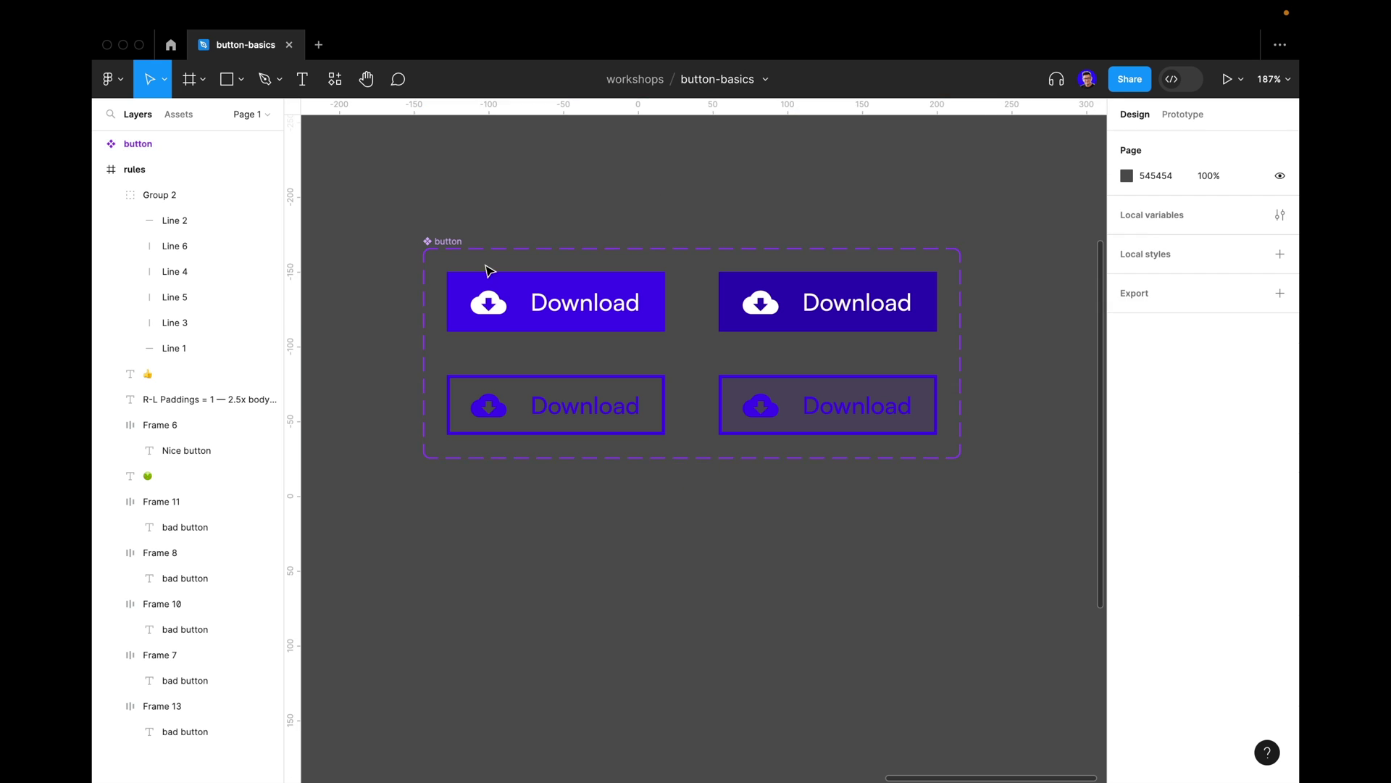
pyautogui.click(434, 242)
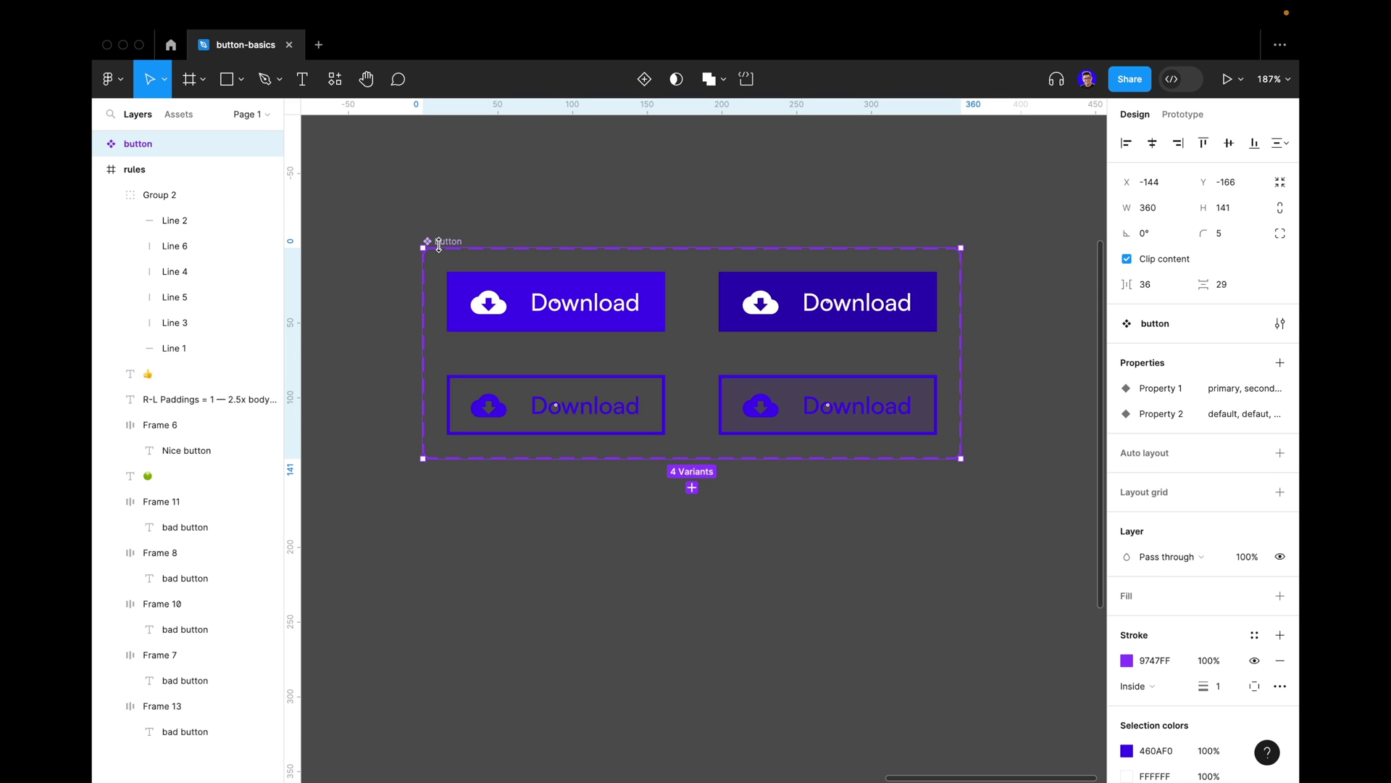
pyautogui.moveTo(451, 248); pyautogui.dragTo(446, 219)
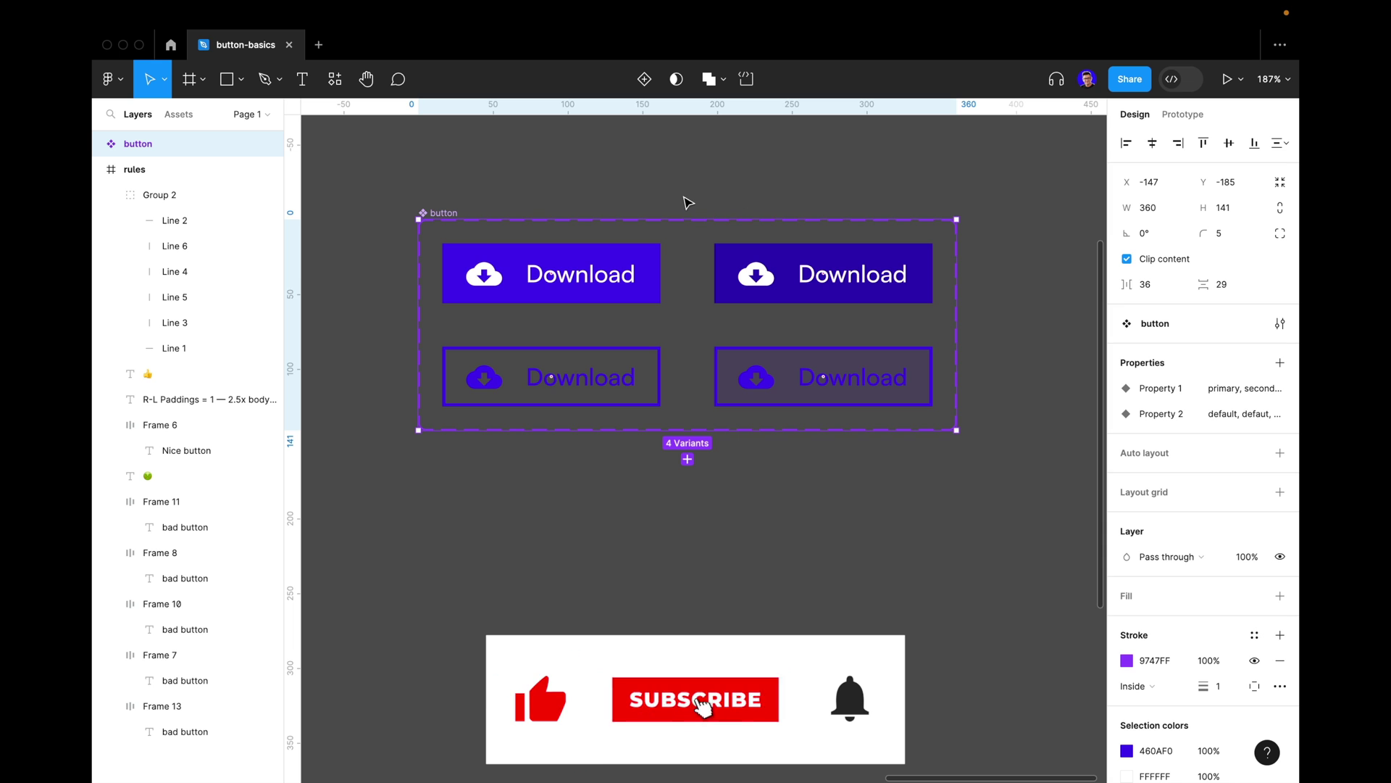
pyautogui.scroll(2, 688, 203)
# Step: Create a 'Show icon' boolean property from the primary default variant's download icon
pyautogui.click(447, 332)
pyautogui.click(447, 332)
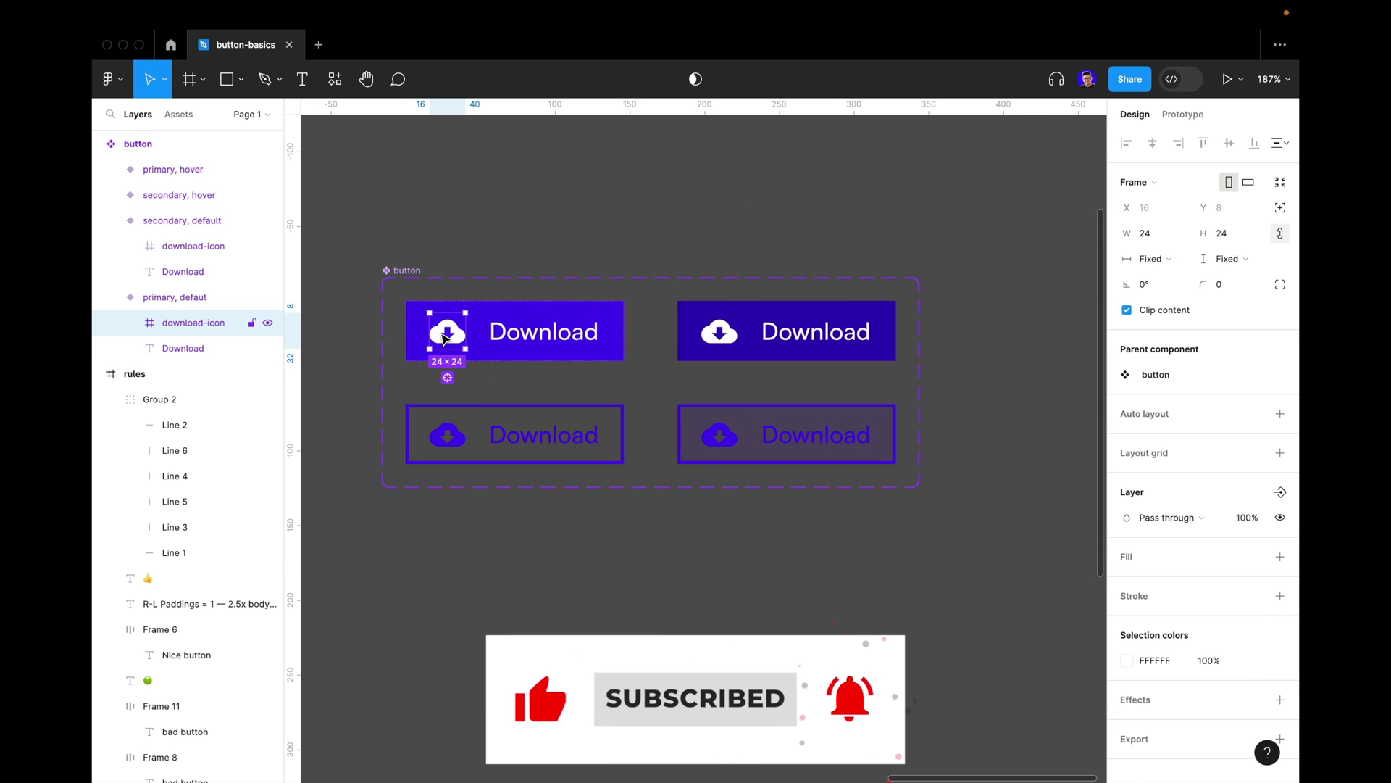
pyautogui.scroll(-1, 1251, 536)
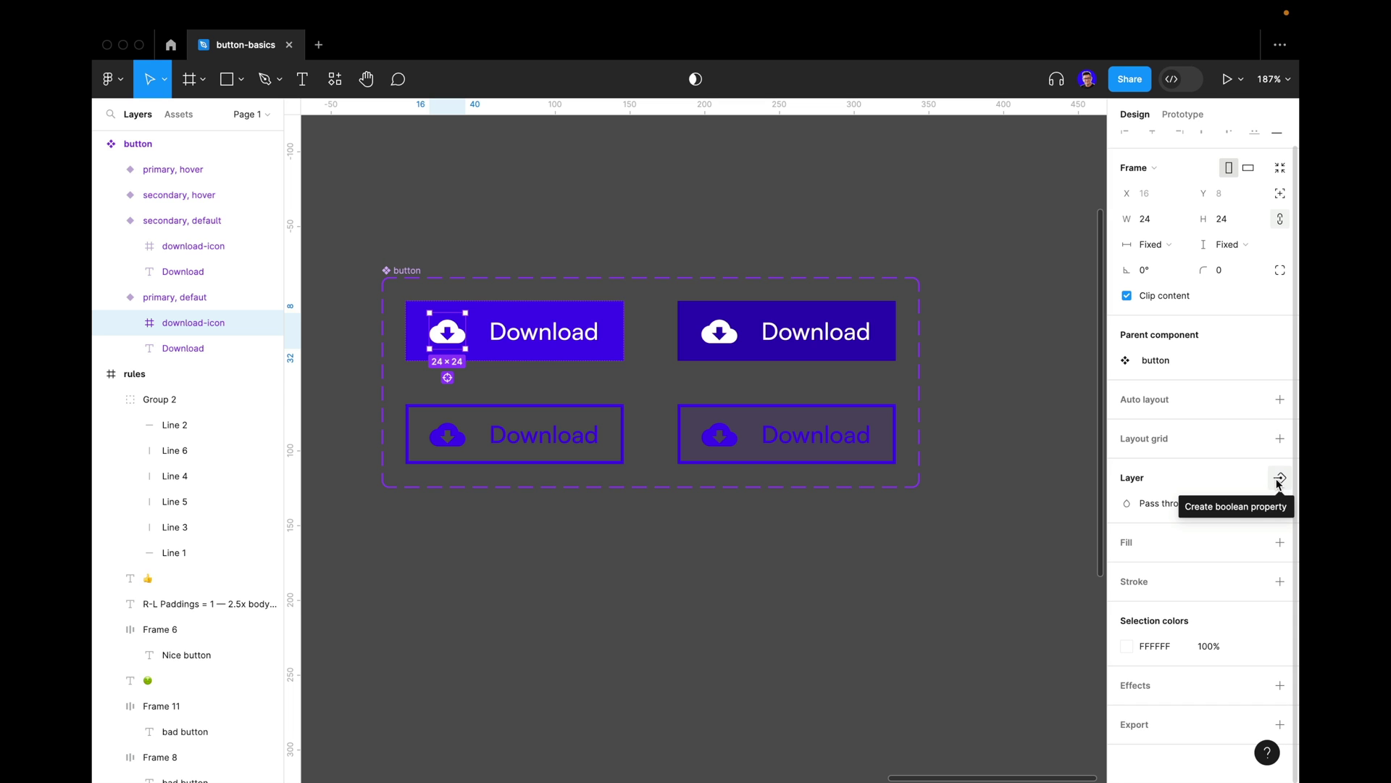
pyautogui.click(1279, 479)
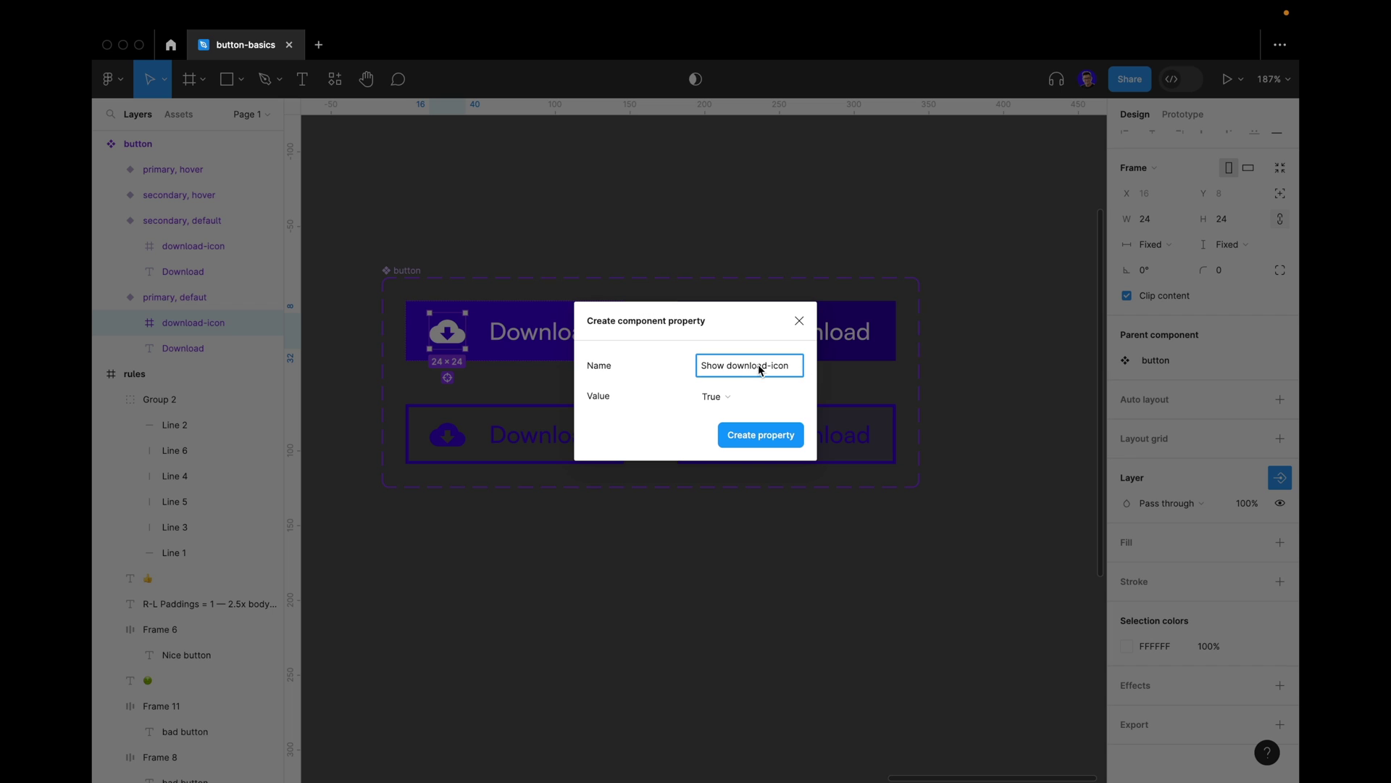
pyautogui.moveTo(727, 366); pyautogui.dragTo(789, 374)
pyautogui.press('BackSpace')
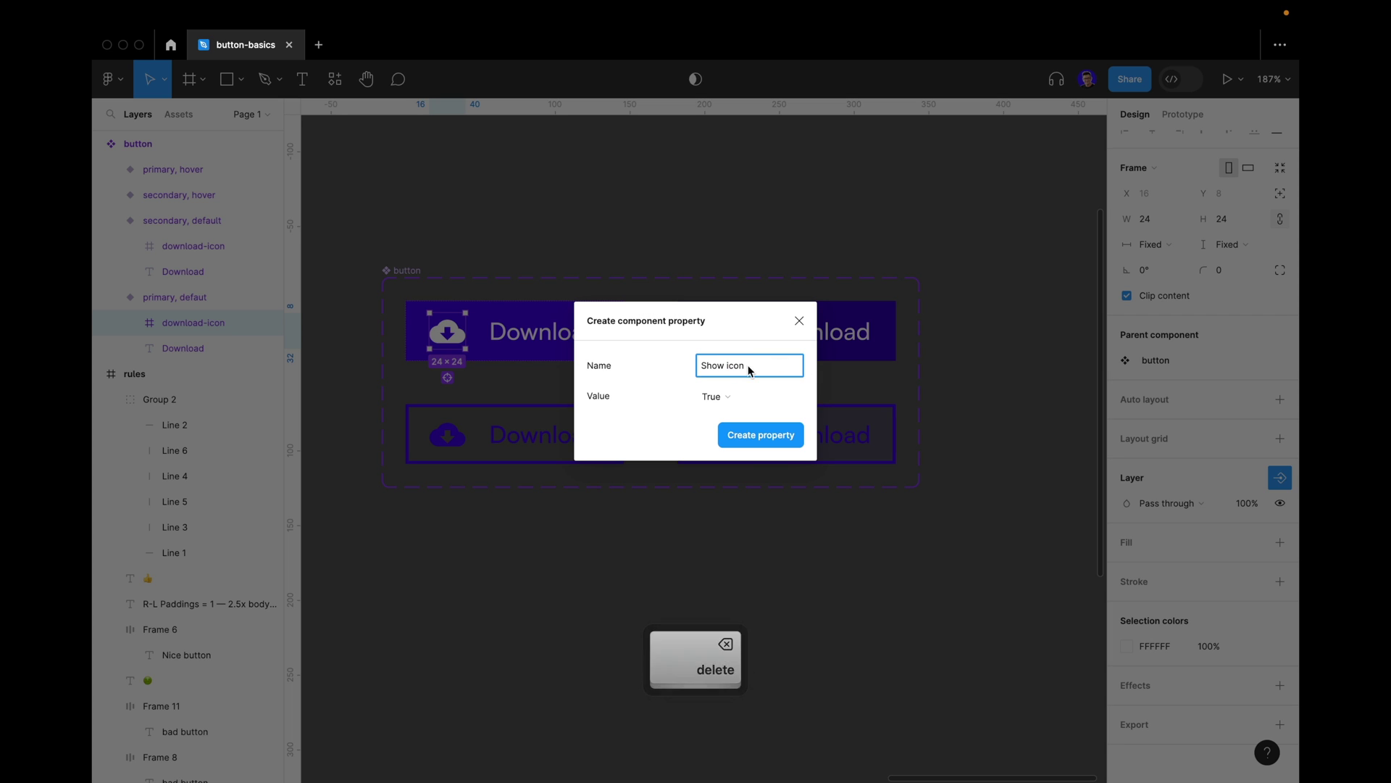
pyautogui.click(751, 439)
# Step: Link the primary hover variant's download icon visibility to Show icon
pyautogui.click(719, 332)
pyautogui.click(720, 332)
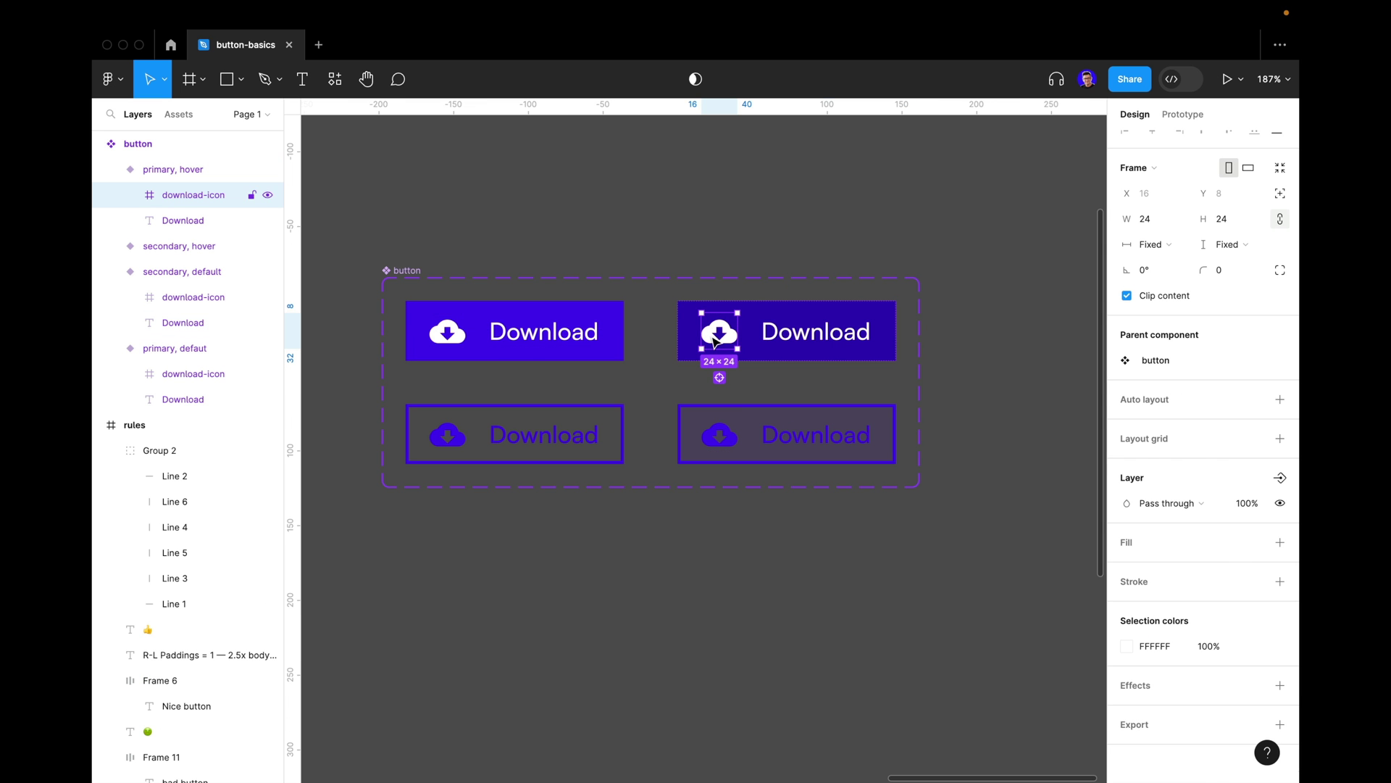
pyautogui.click(1279, 477)
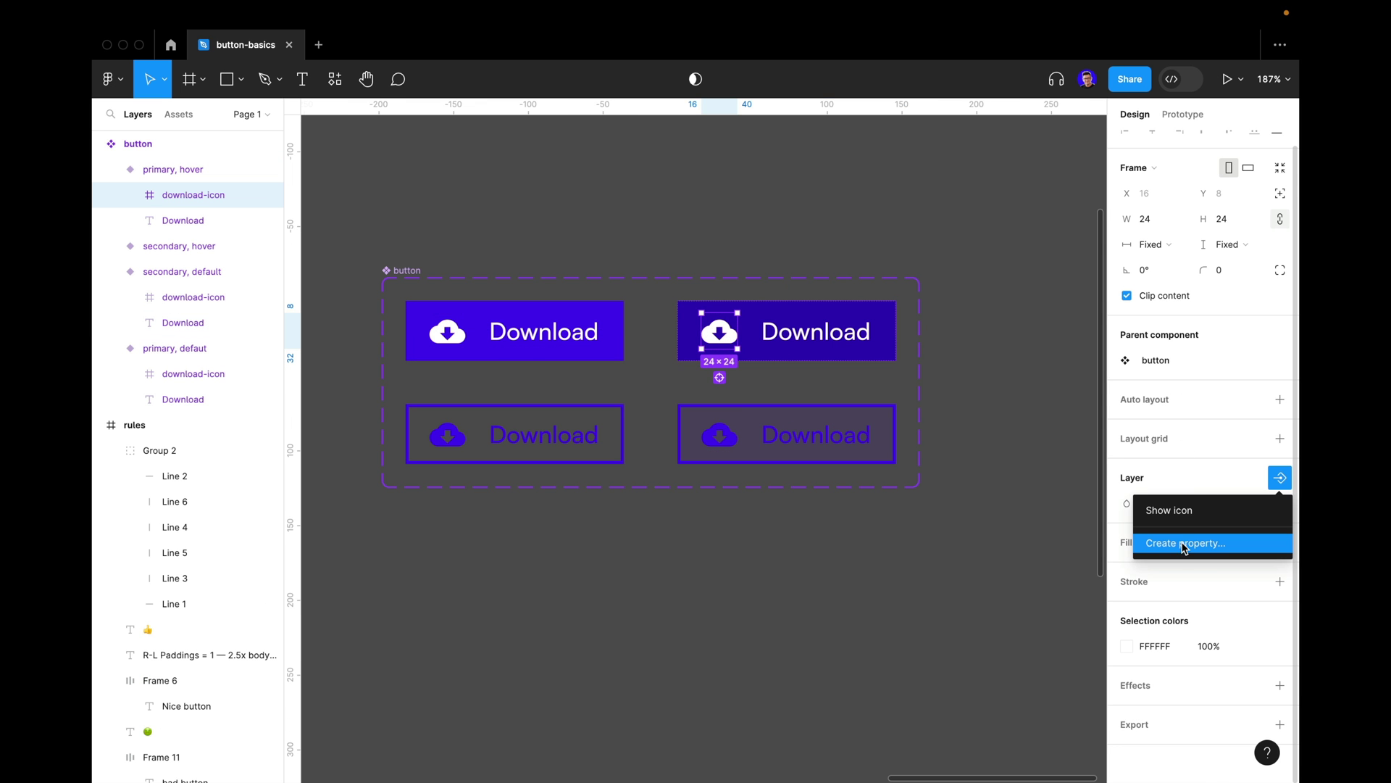
pyautogui.click(1184, 544)
pyautogui.click(801, 317)
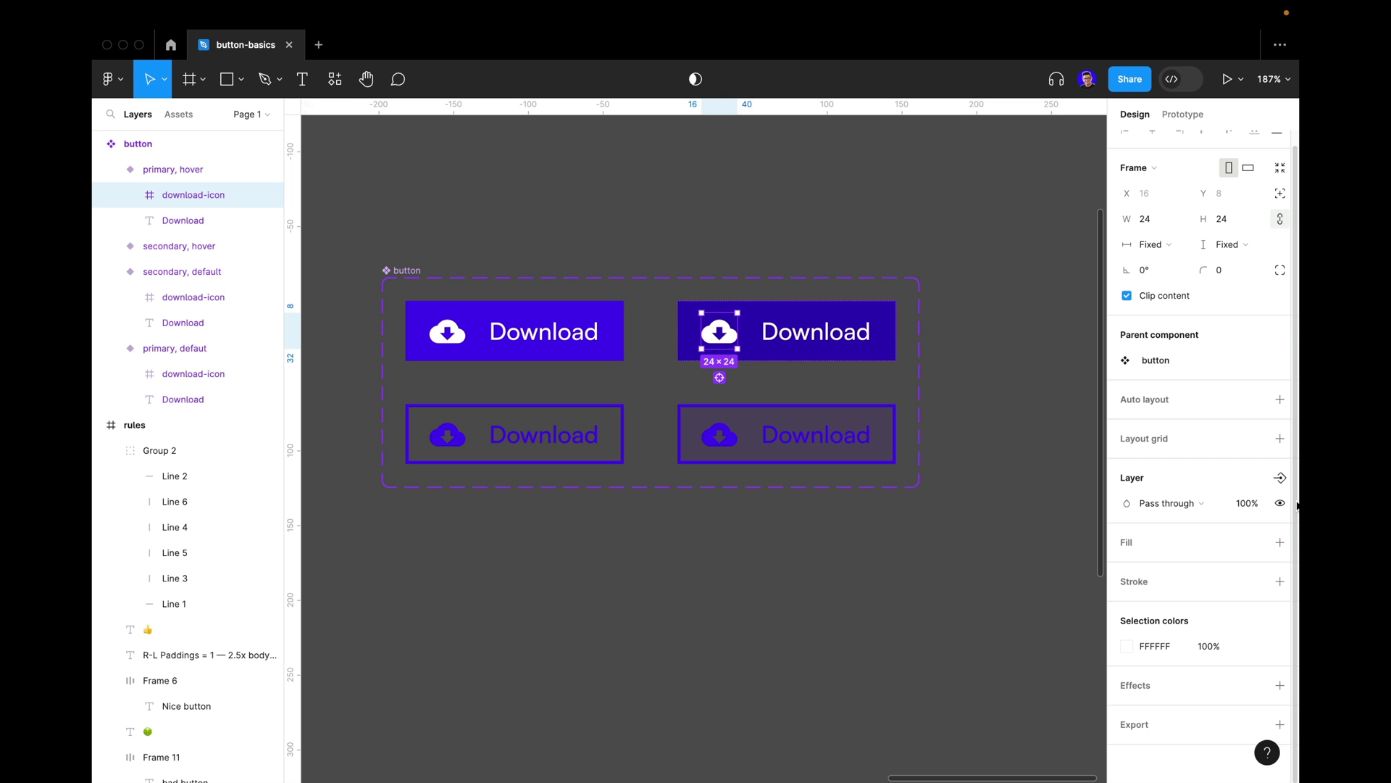
pyautogui.click(1281, 478)
pyautogui.click(1178, 511)
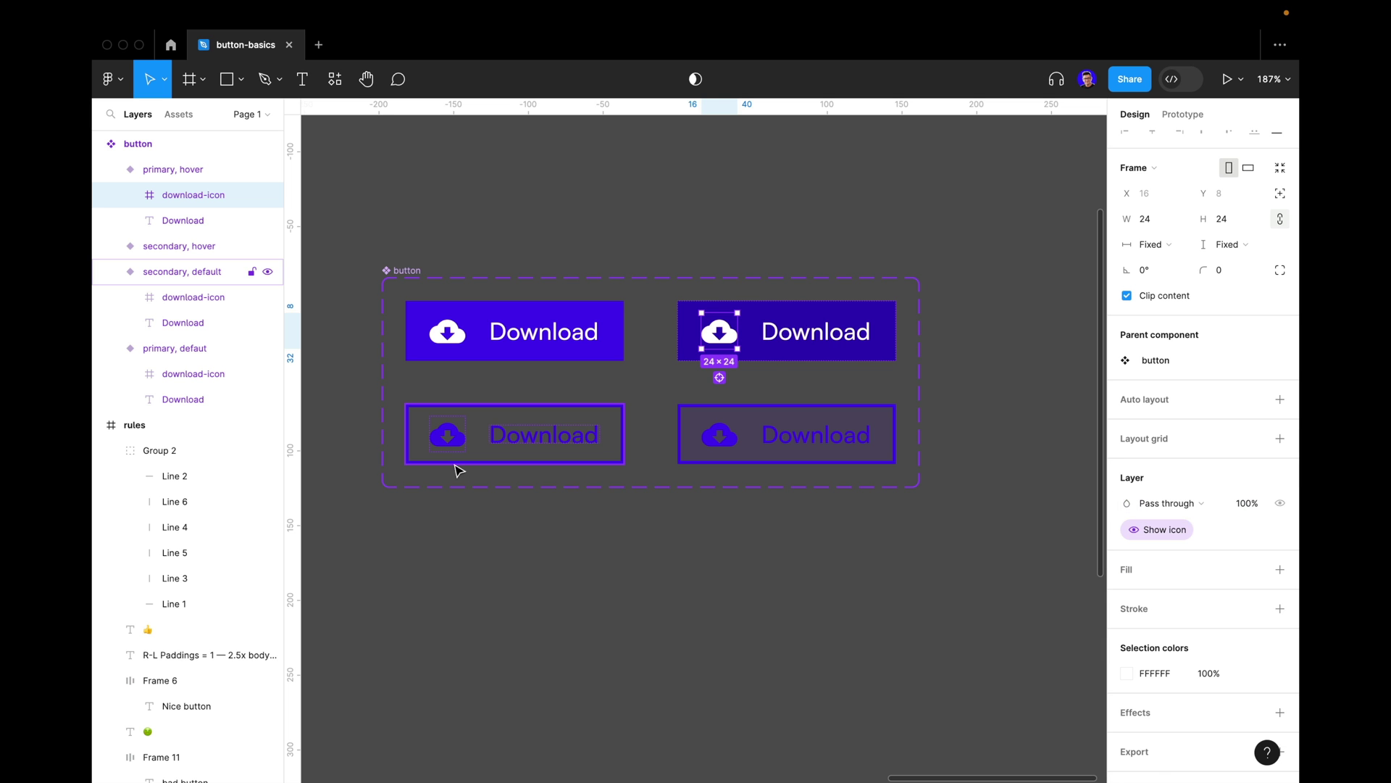
# Step: Link the secondary default and secondary hover icons' visibility to Show icon
pyautogui.click(446, 448)
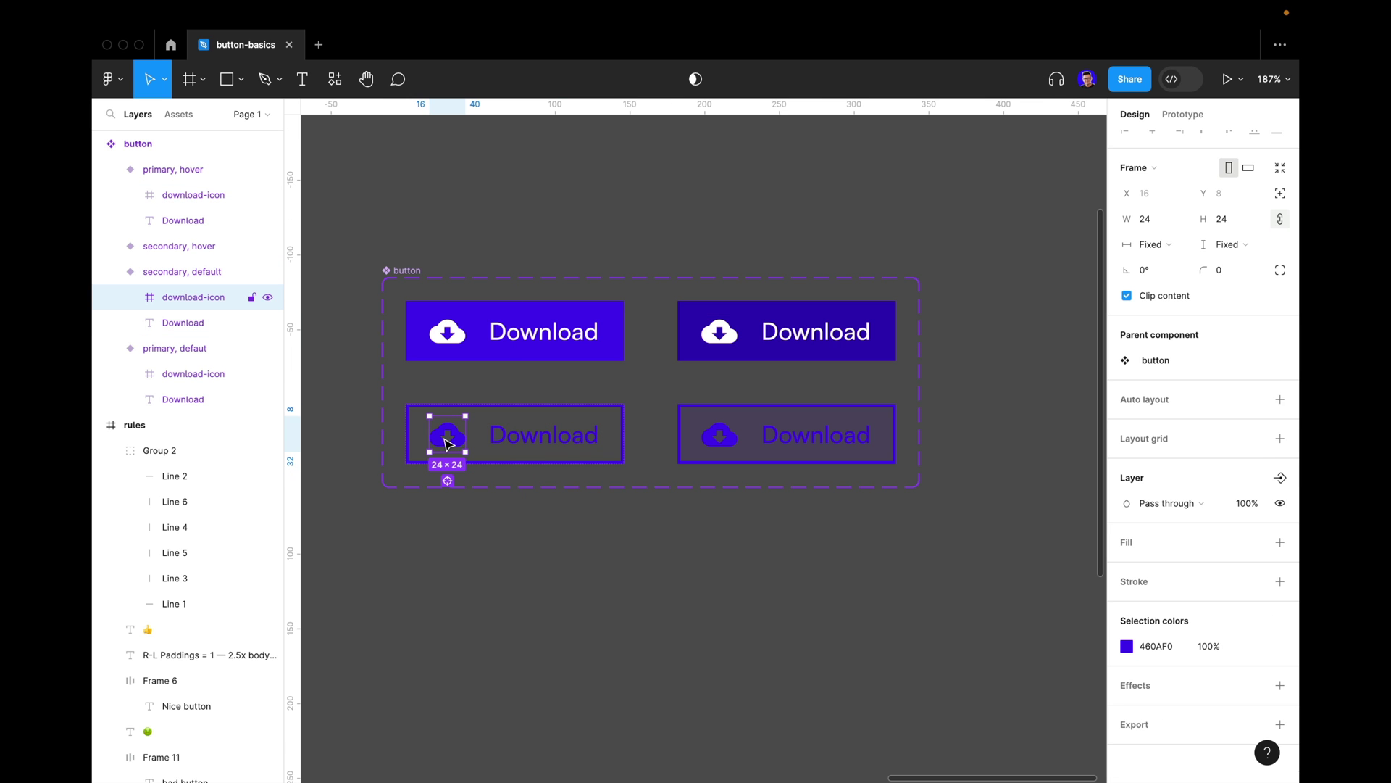
pyautogui.click(1280, 478)
pyautogui.click(1175, 511)
pyautogui.click(718, 434)
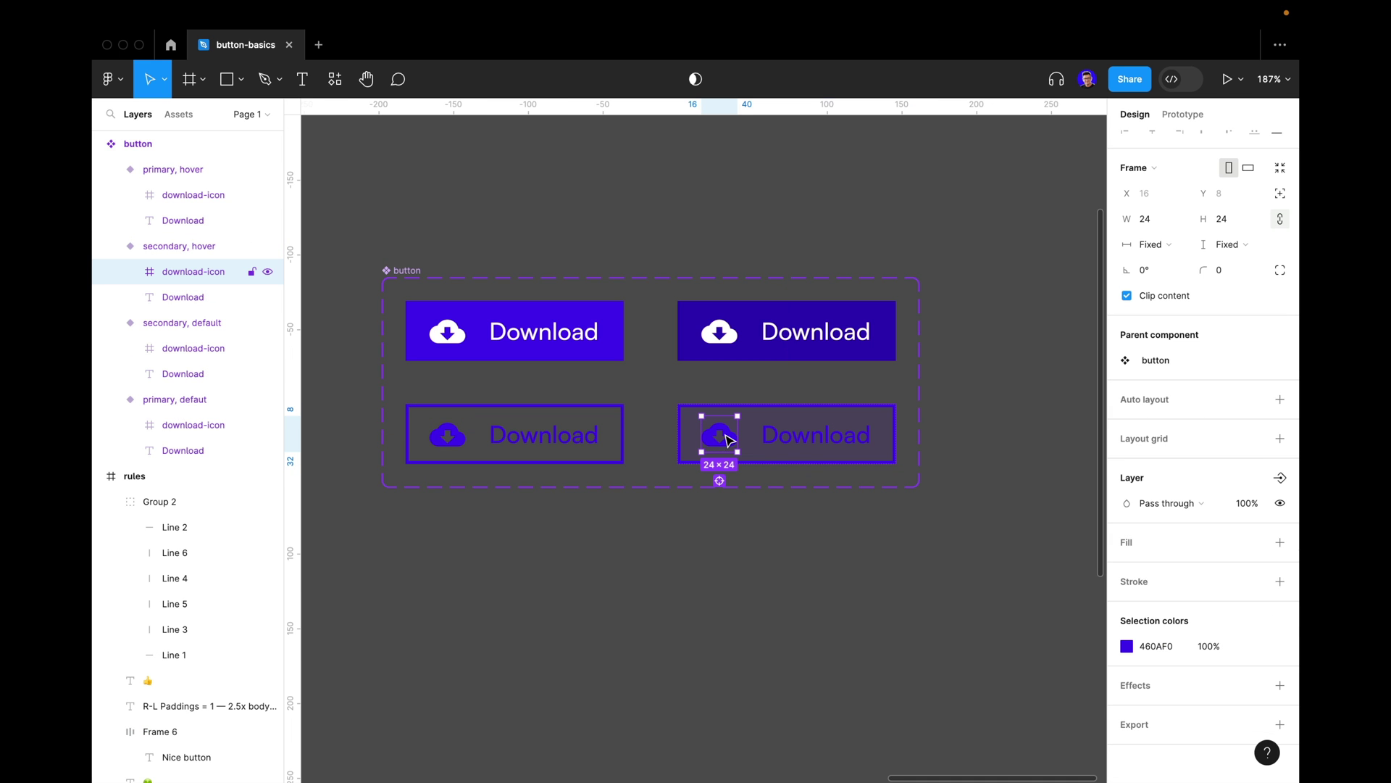
pyautogui.click(1280, 479)
pyautogui.click(1178, 511)
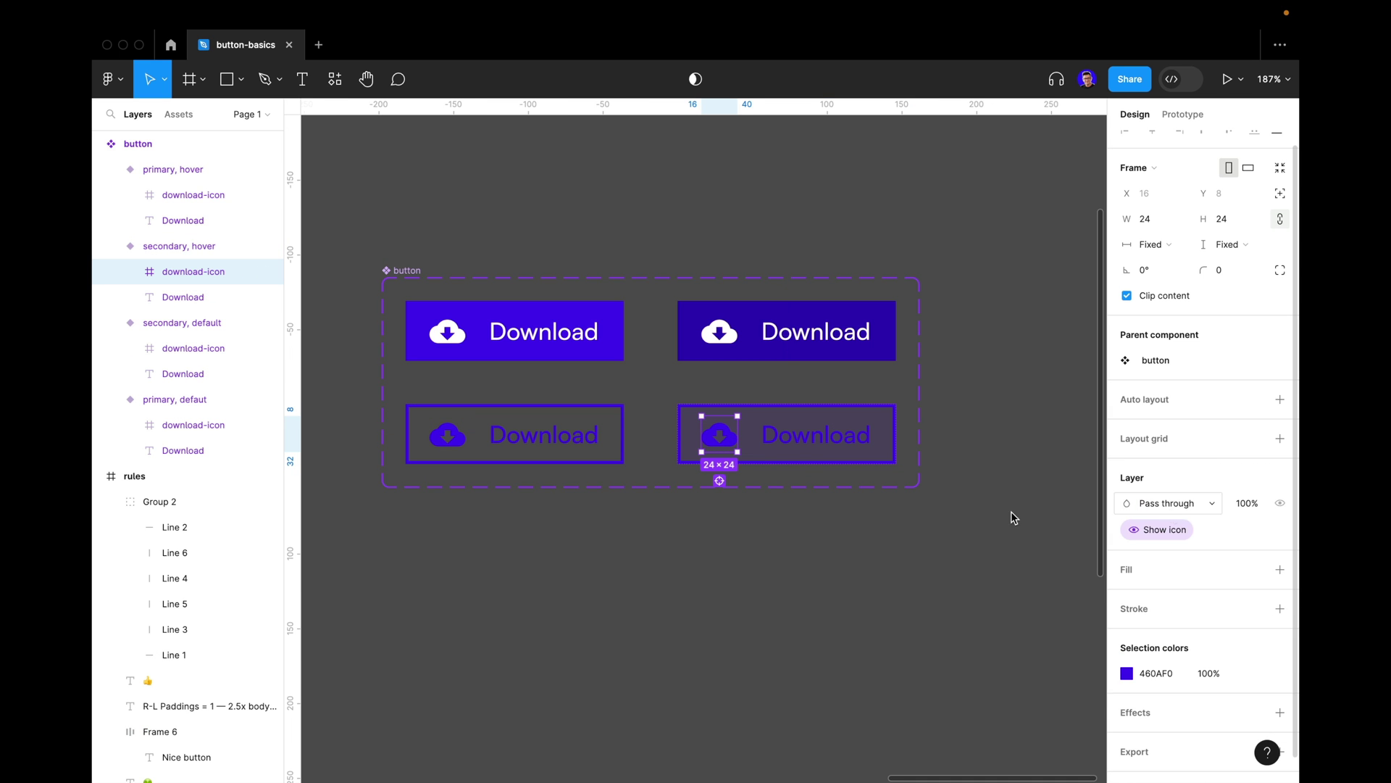
pyautogui.click(629, 492)
pyautogui.click(539, 350)
pyautogui.click(542, 341)
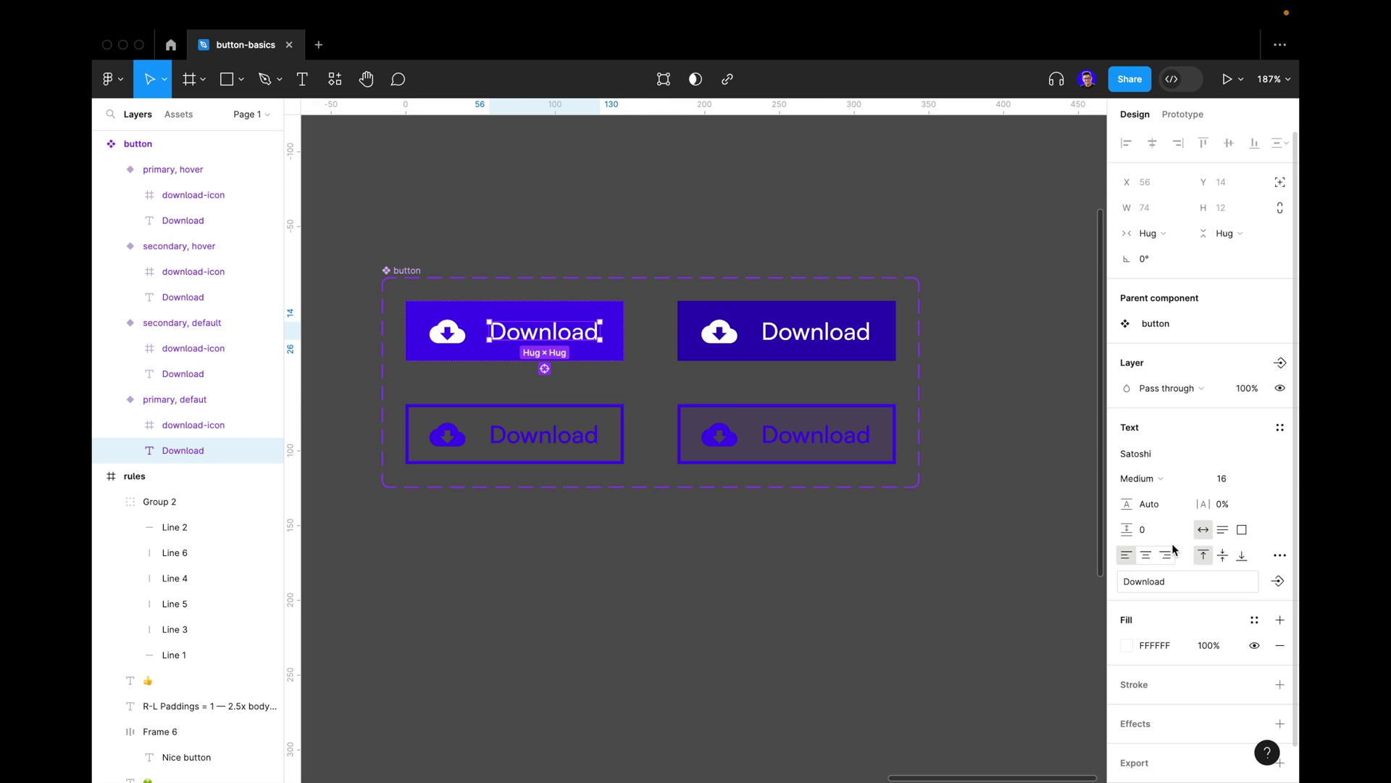
# Step: Create a 'Show text' boolean property from the primary default variant's Download label
pyautogui.scroll(-1, 1248, 645)
pyautogui.scroll(1, 1248, 645)
pyautogui.click(1280, 362)
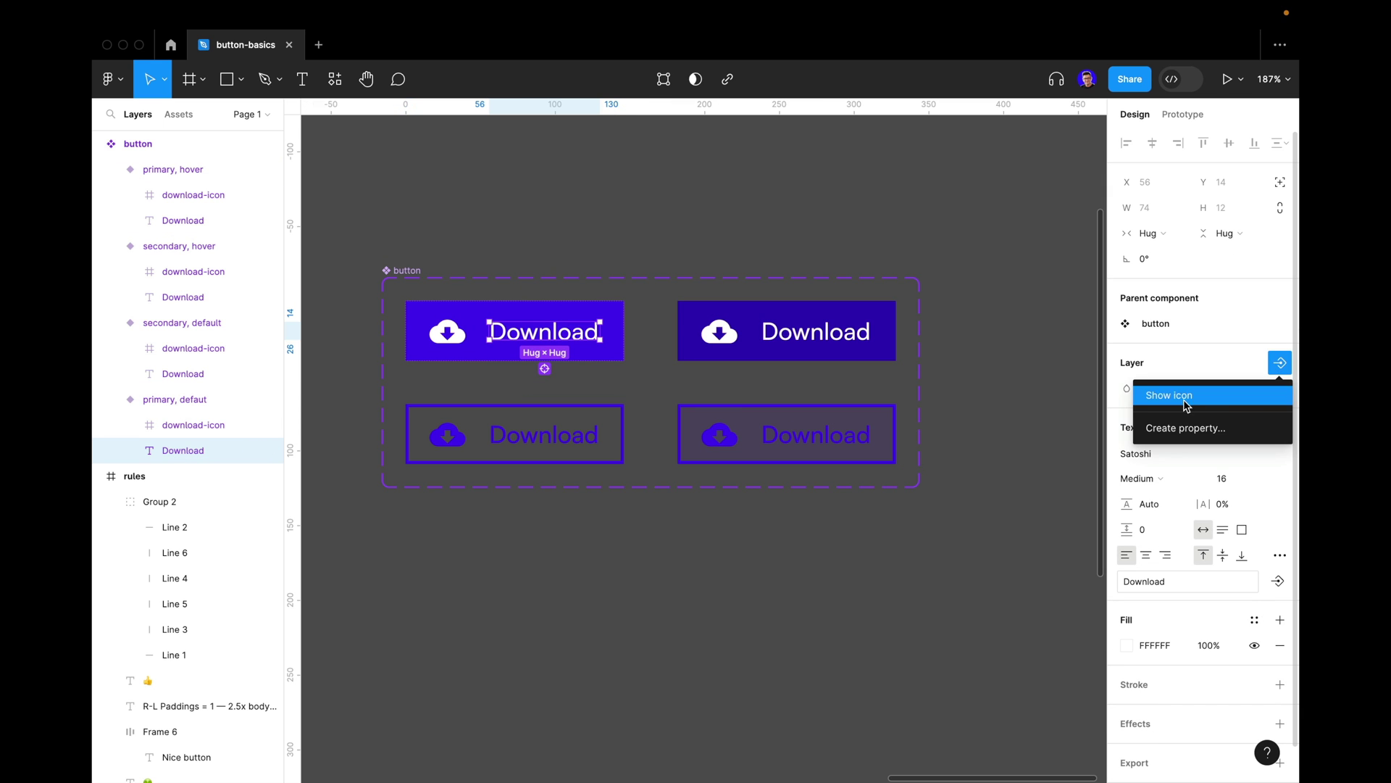
pyautogui.click(1192, 429)
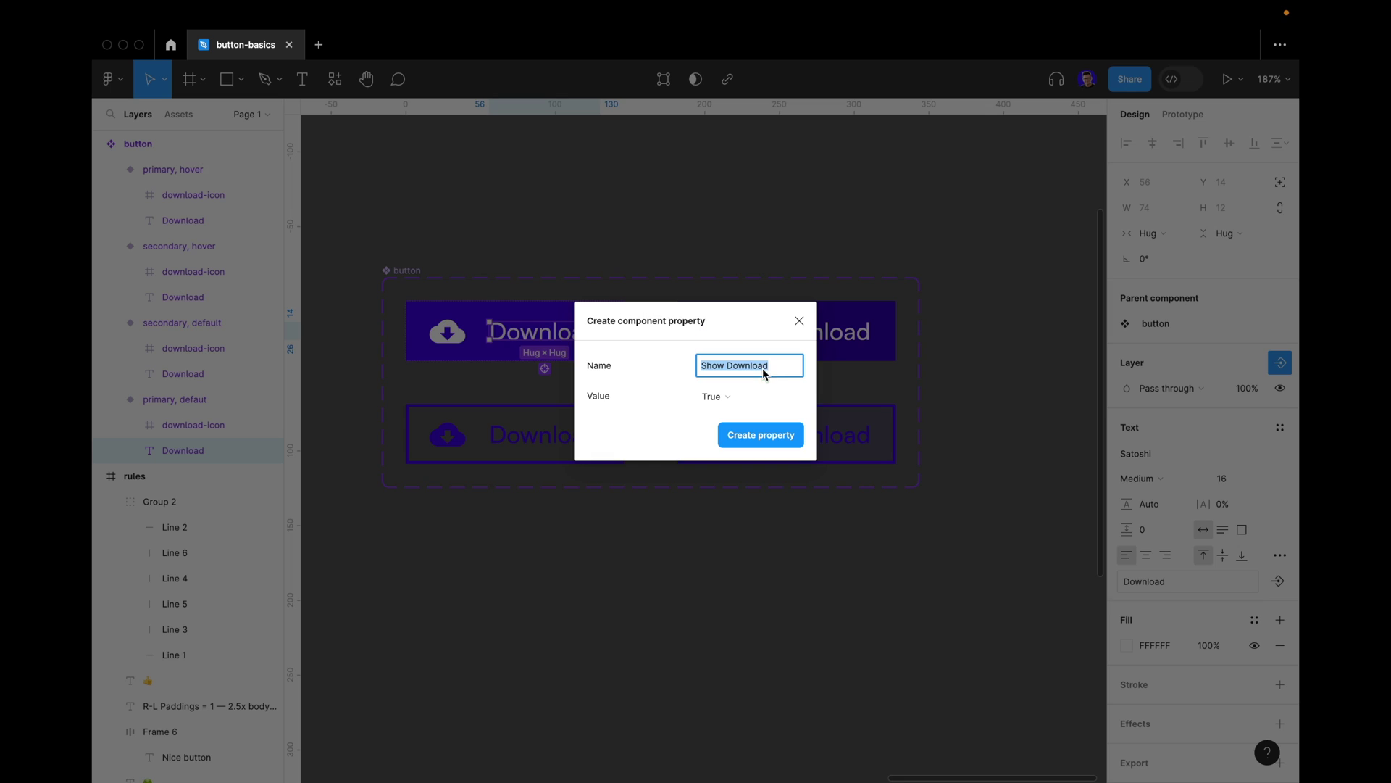
pyautogui.press('Right')
pyautogui.hotkey('alt', 'shift', 'Left')
pyautogui.write('texct')
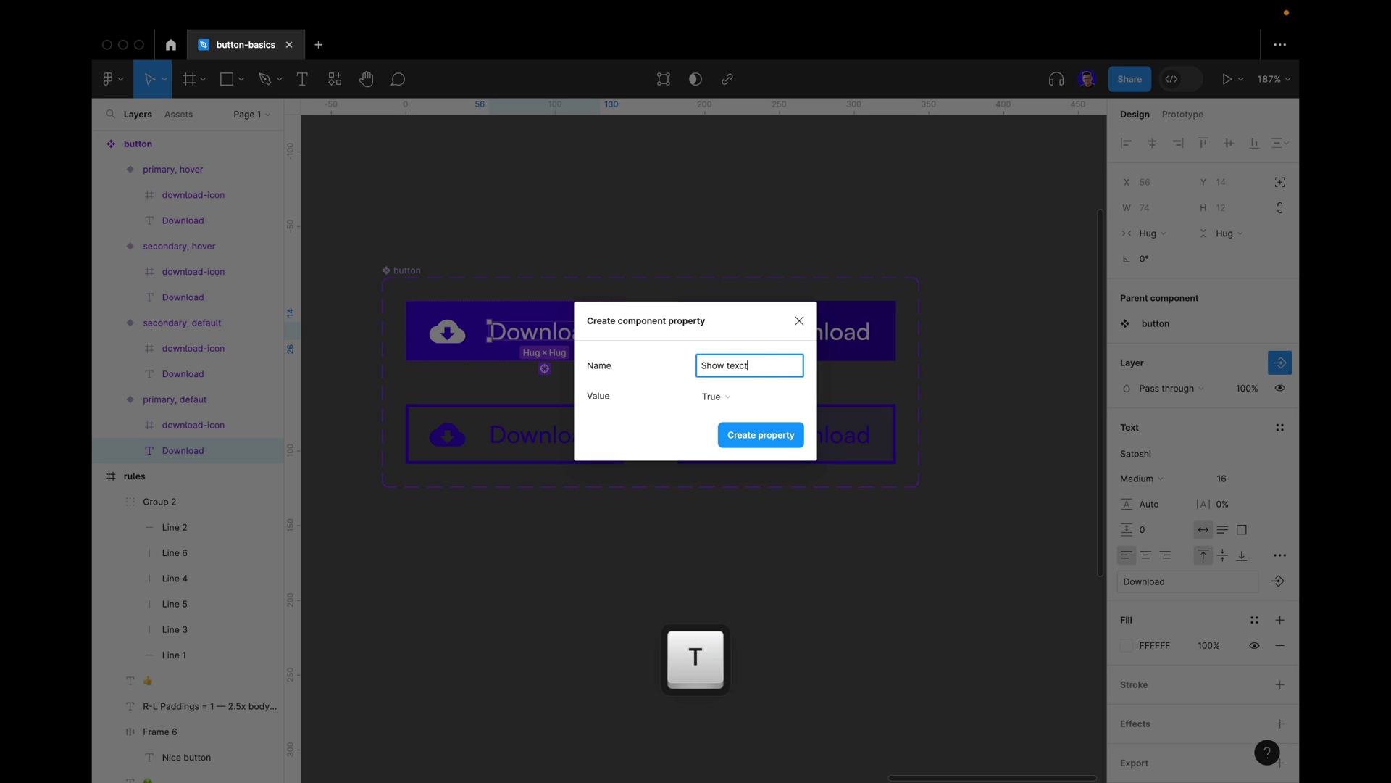
pyautogui.press('BackSpace')
pyautogui.press('BackSpace')
pyautogui.write('t')
pyautogui.click(765, 436)
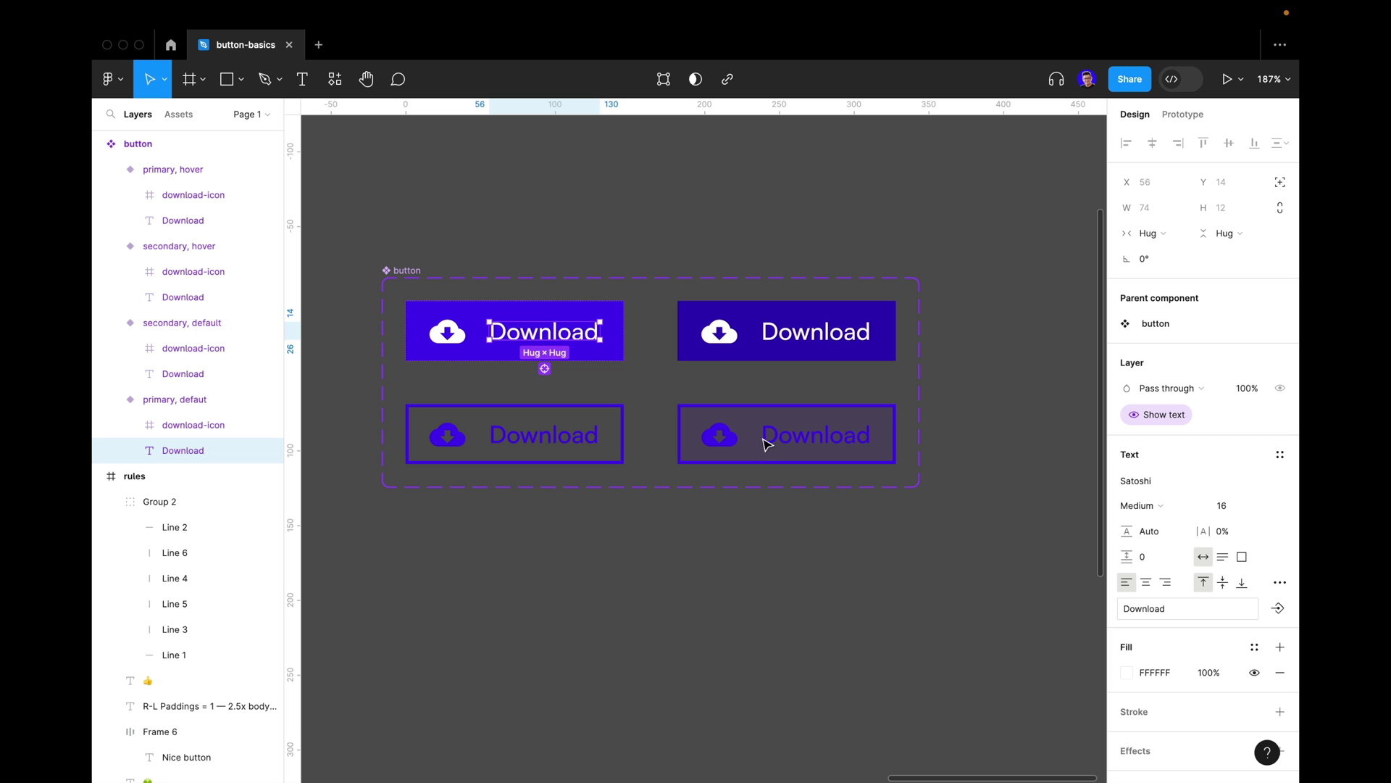
# Step: Link the Download labels of the other three variants to Show text
pyautogui.click(812, 335)
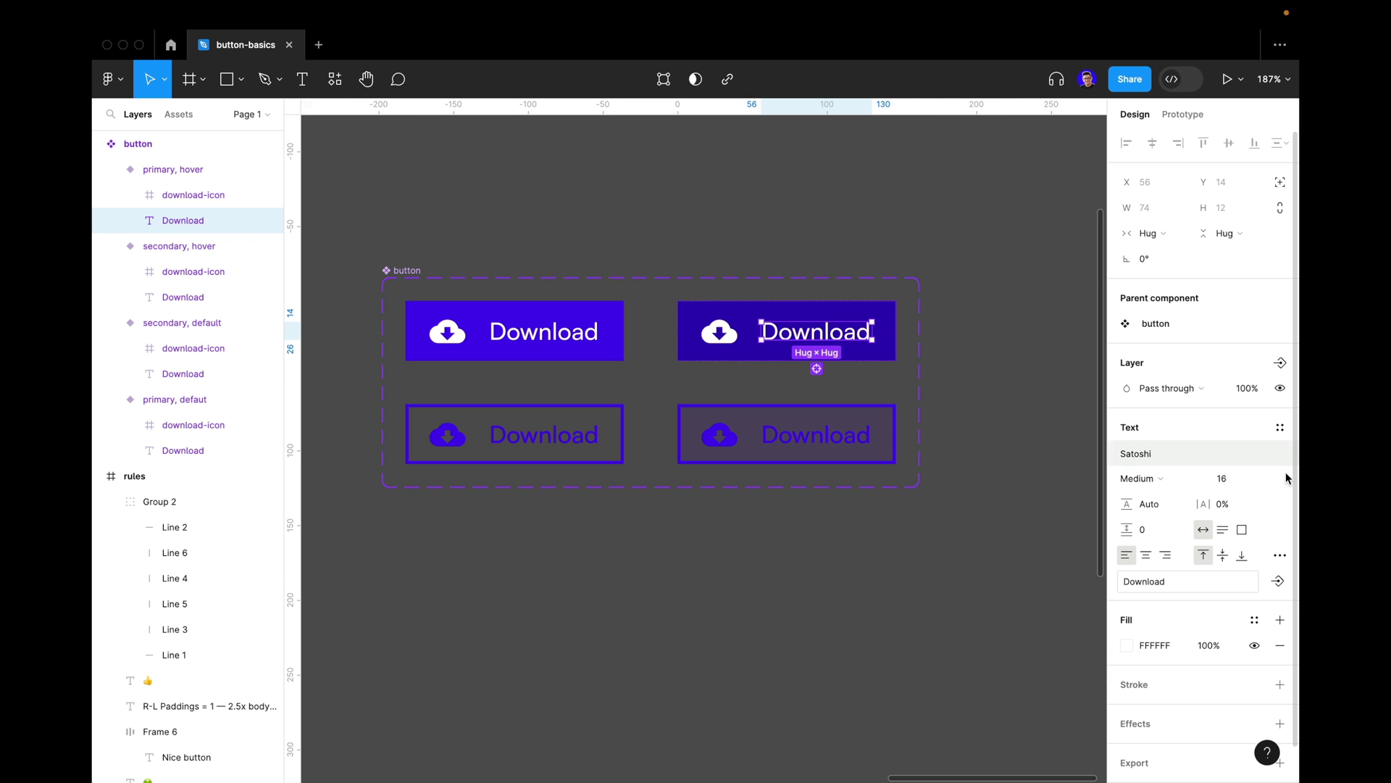
pyautogui.click(1281, 362)
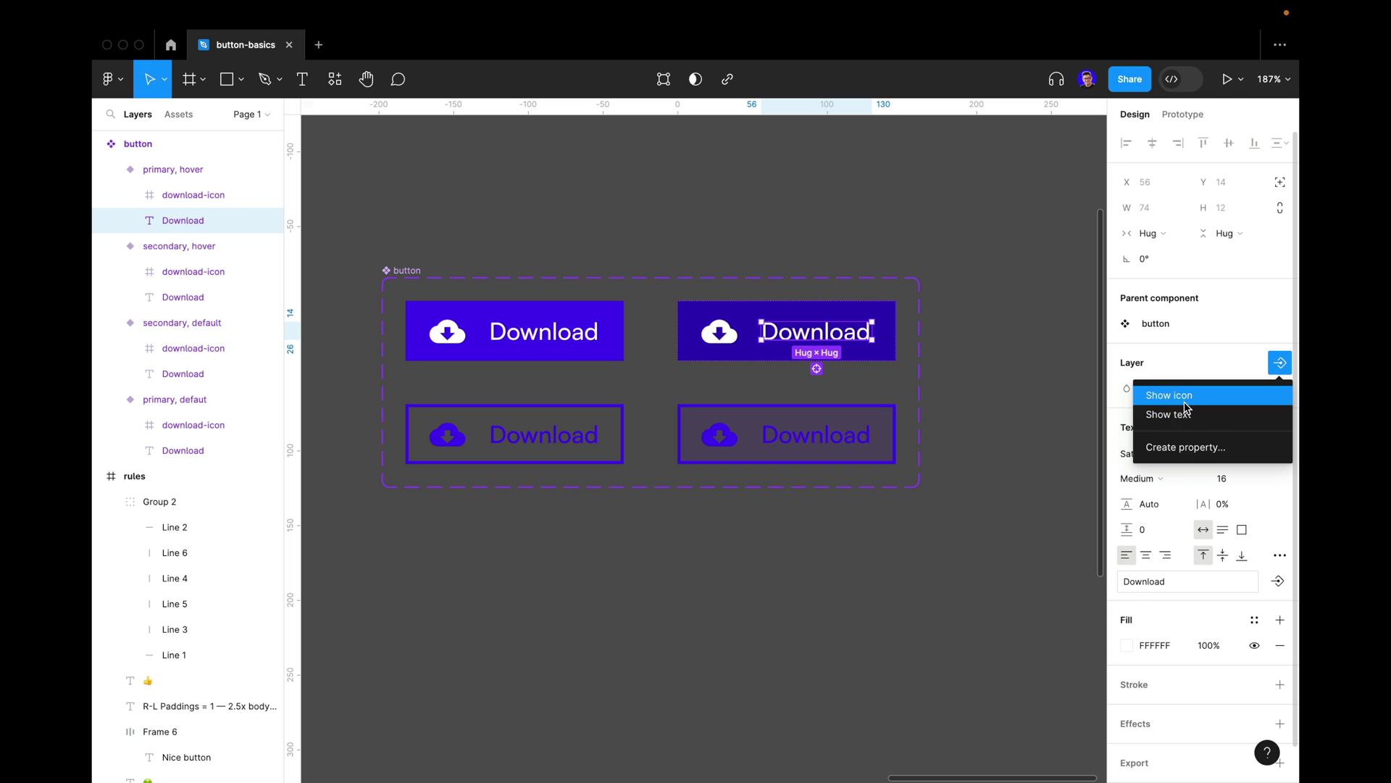
pyautogui.click(1190, 415)
pyautogui.click(535, 438)
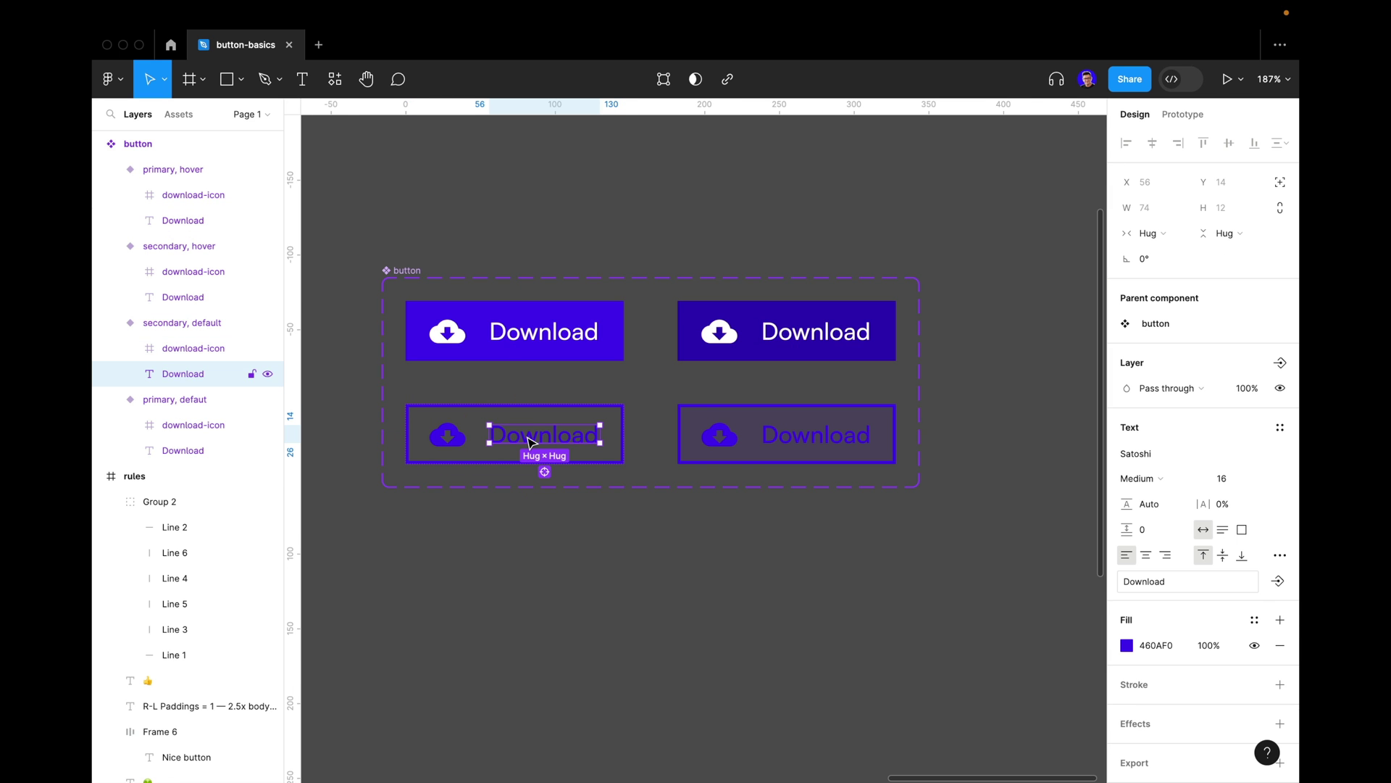
pyautogui.click(1281, 362)
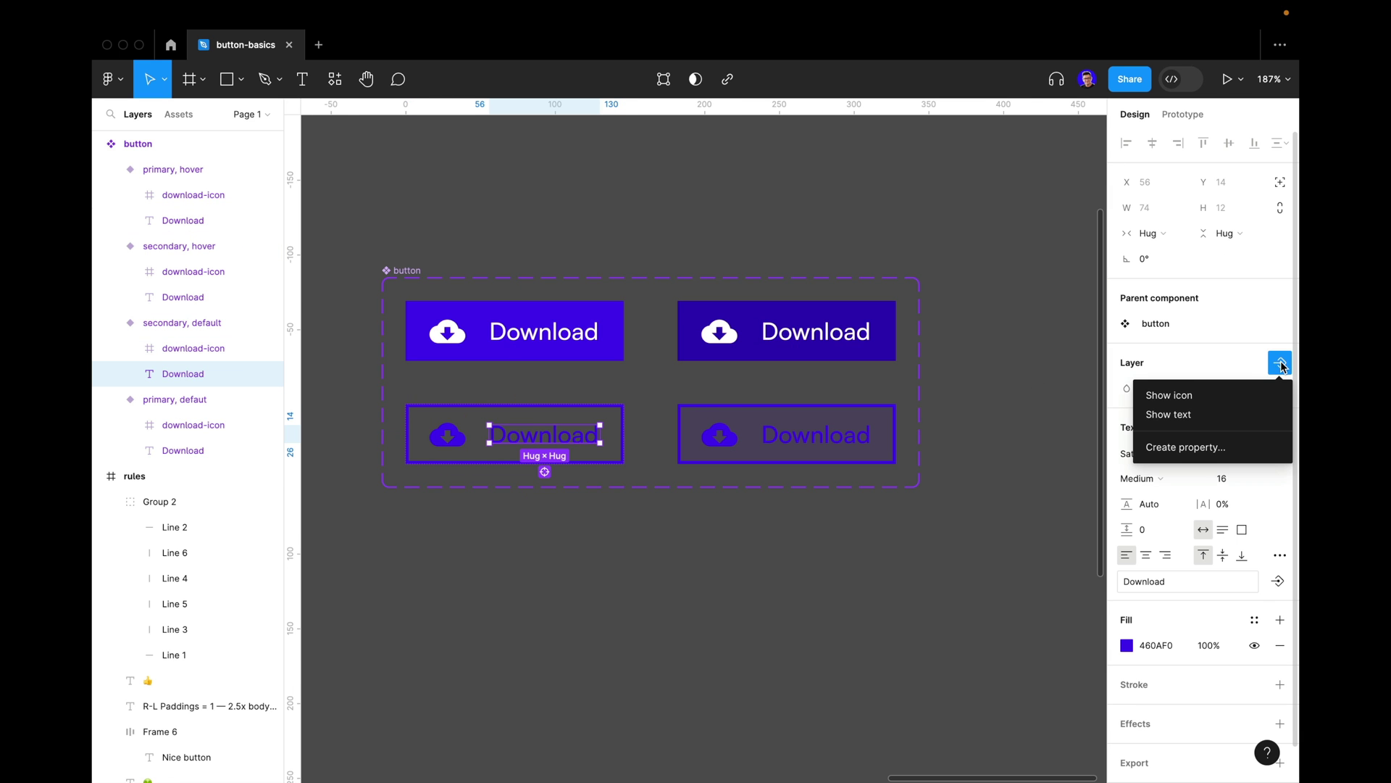
pyautogui.click(1191, 416)
pyautogui.click(832, 443)
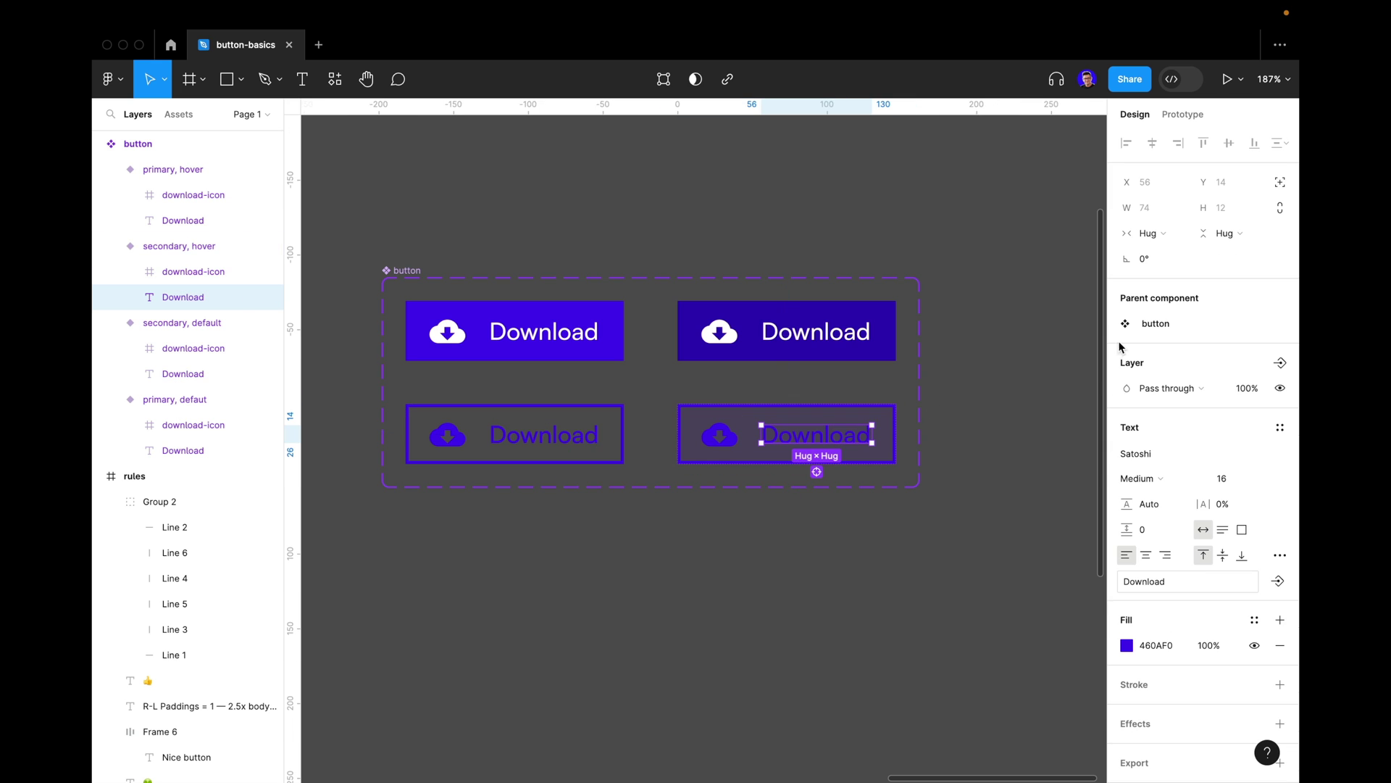
pyautogui.click(1280, 363)
pyautogui.click(1183, 417)
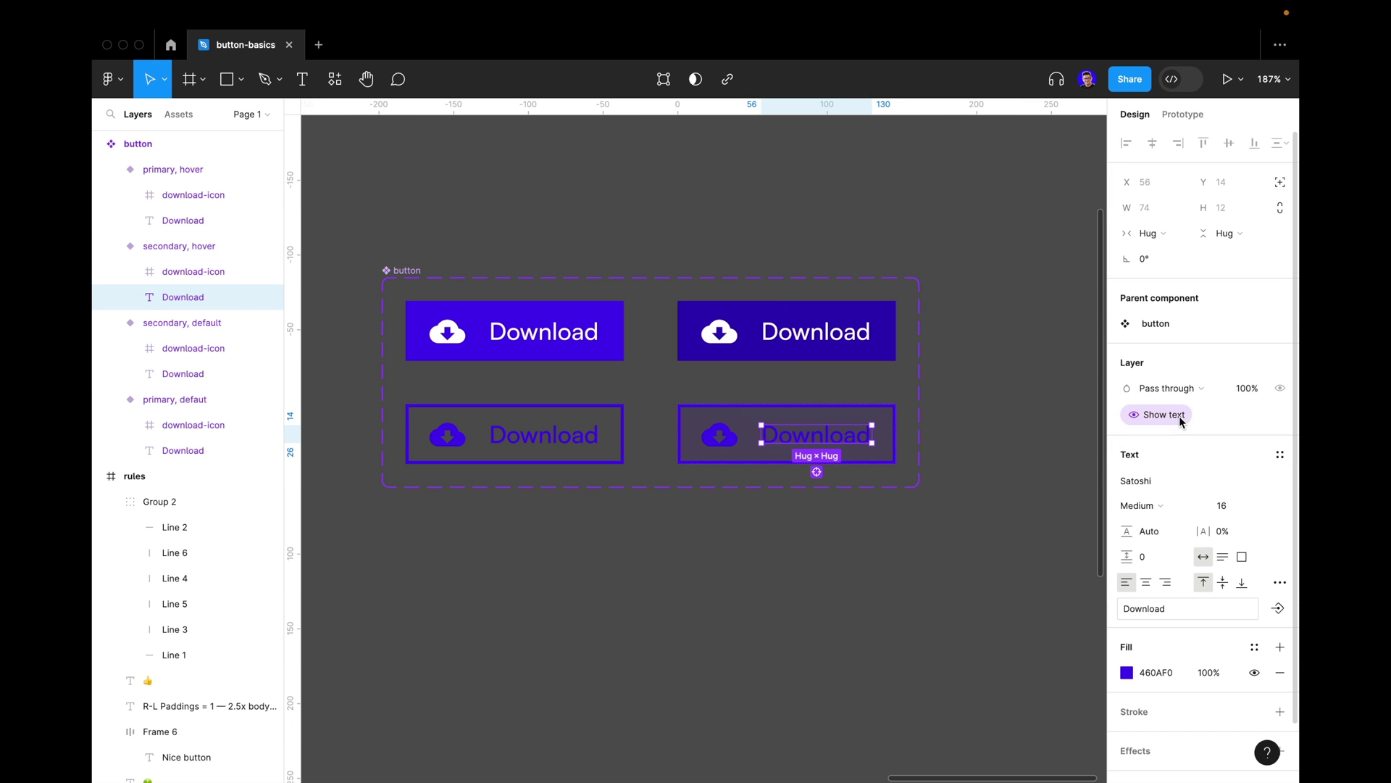
pyautogui.click(716, 226)
pyautogui.scroll(-4, 717, 226)
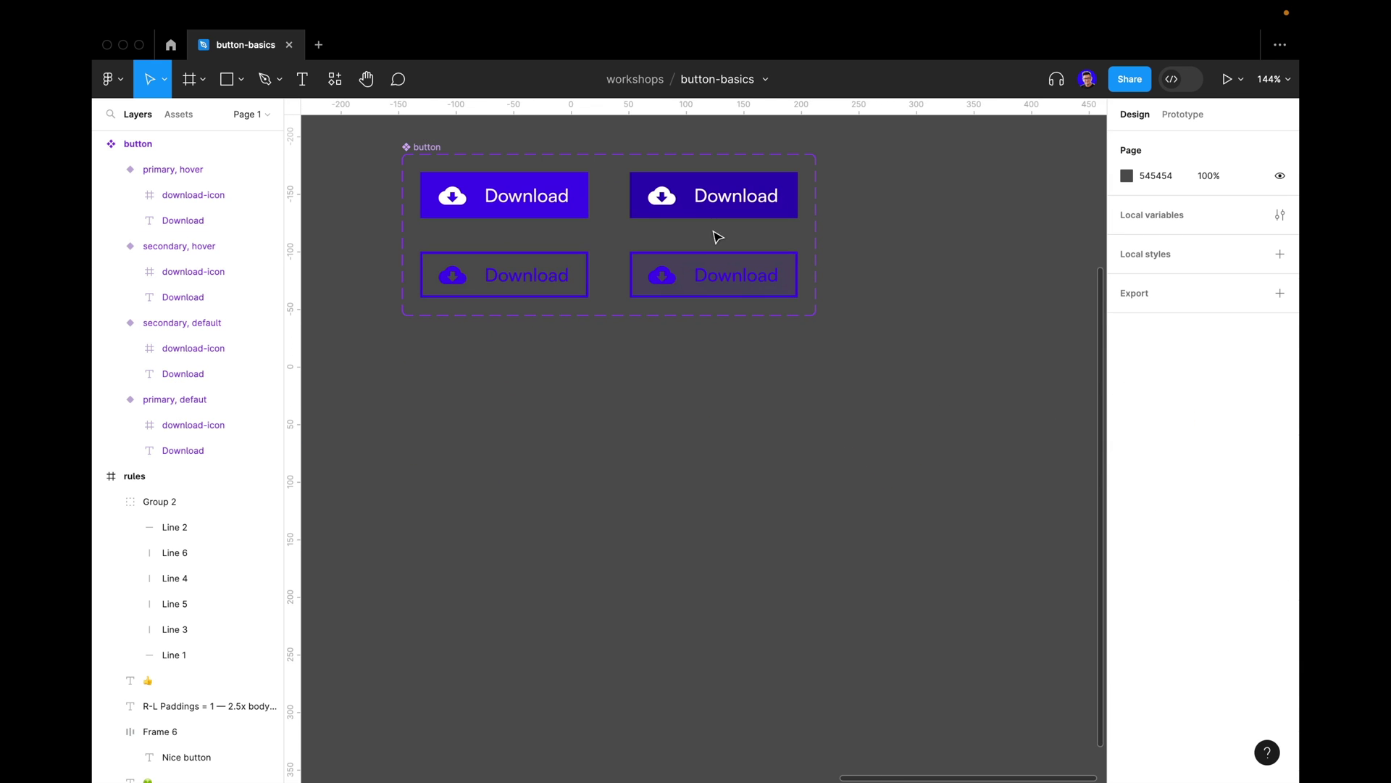
# Step: Draw a 496×314 frame, Frame 14, below the button set and show local components
pyautogui.scroll(-3, 590, 466)
pyautogui.click(191, 82)
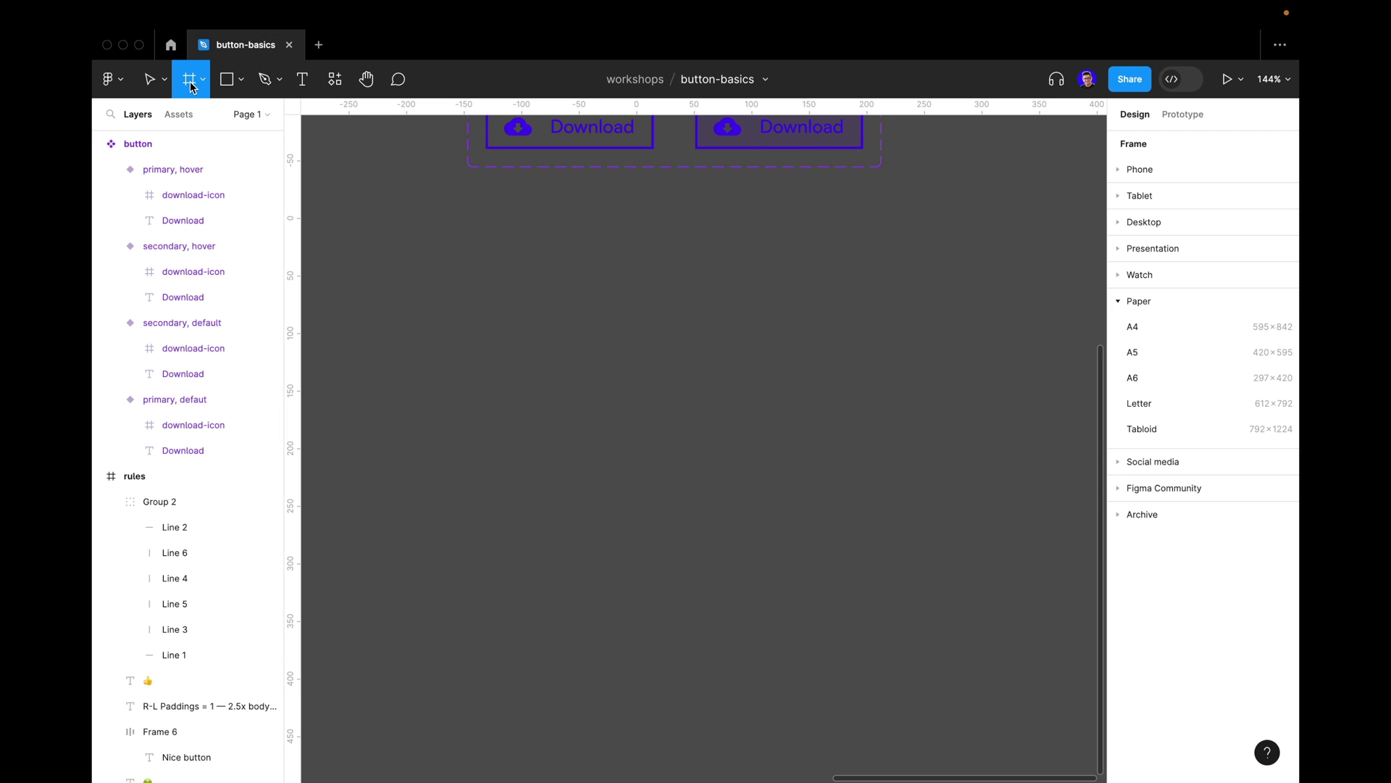
pyautogui.moveTo(456, 258); pyautogui.dragTo(894, 587)
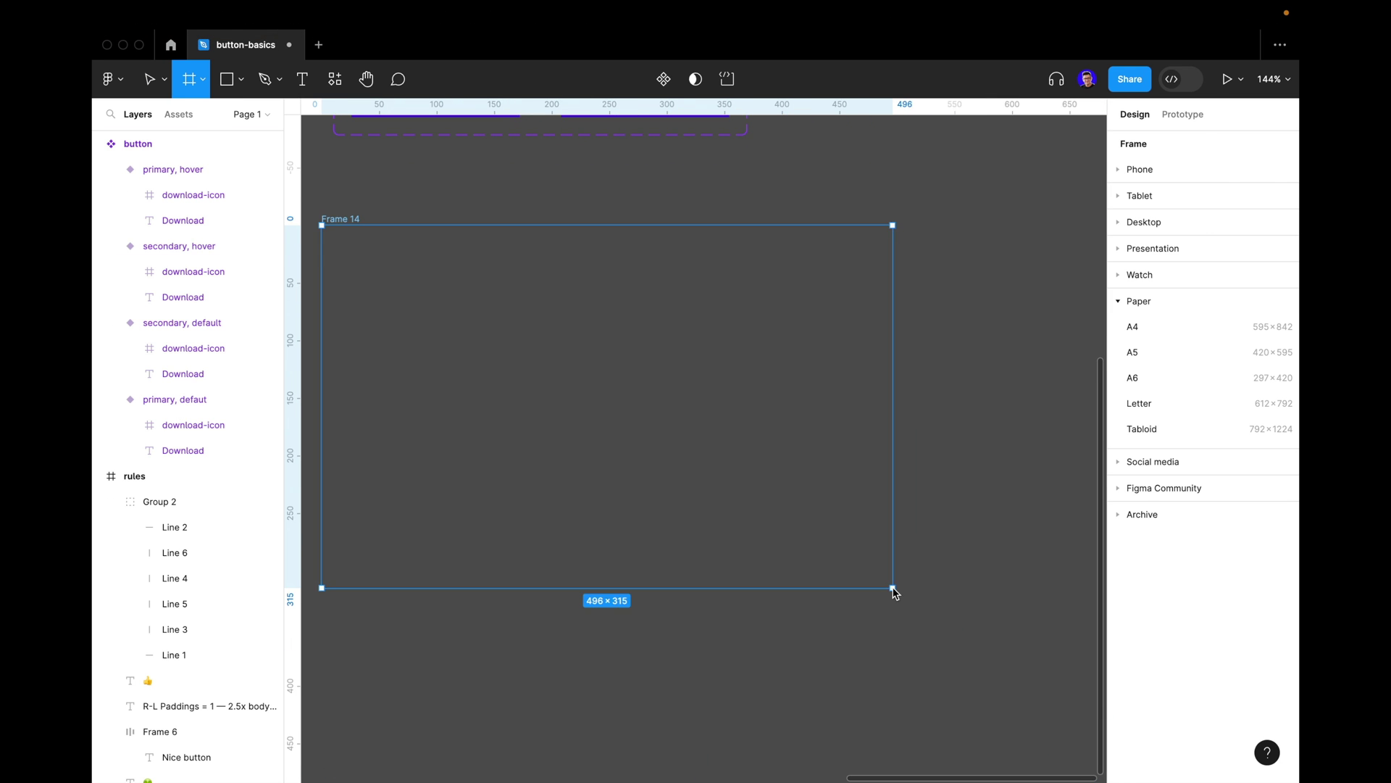
pyautogui.hscroll(-2, 942, 456)
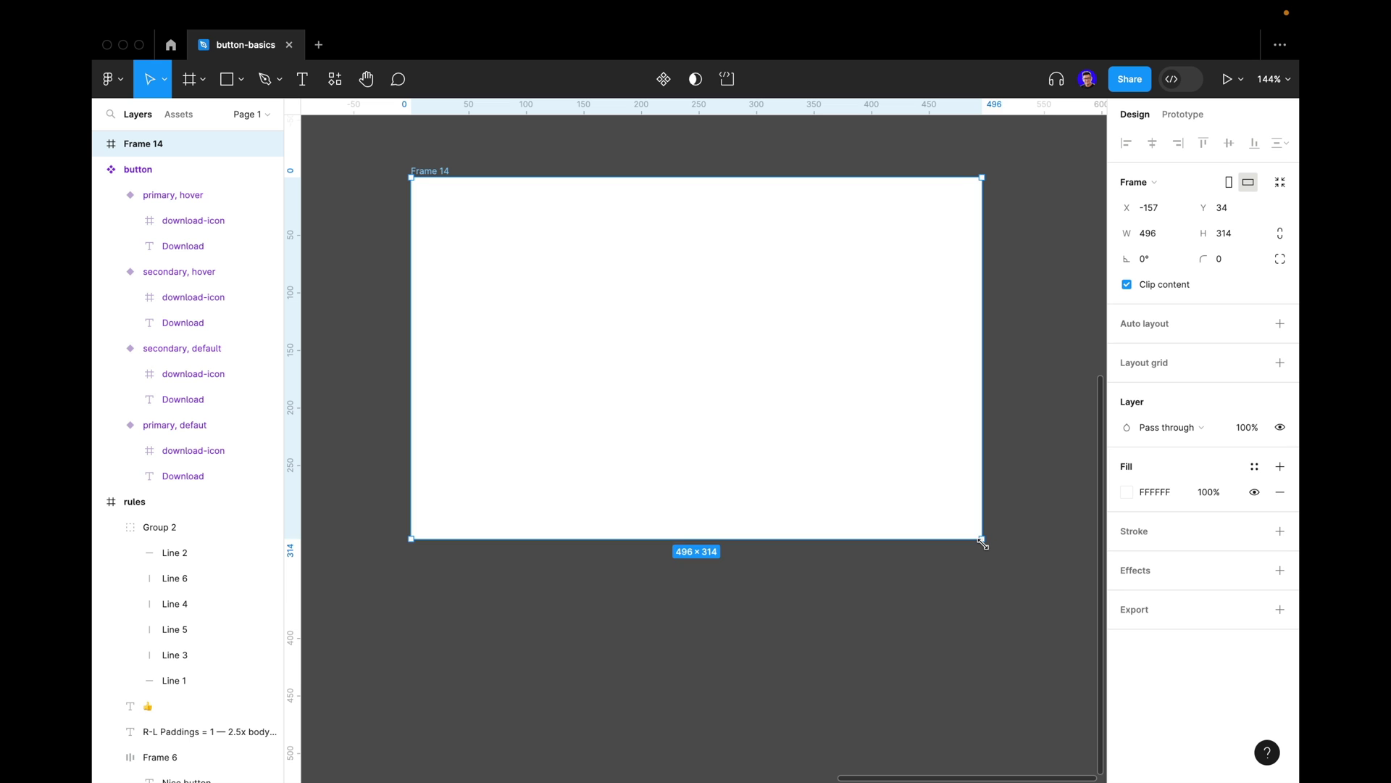
pyautogui.scroll(5, 754, 200)
pyautogui.click(780, 346)
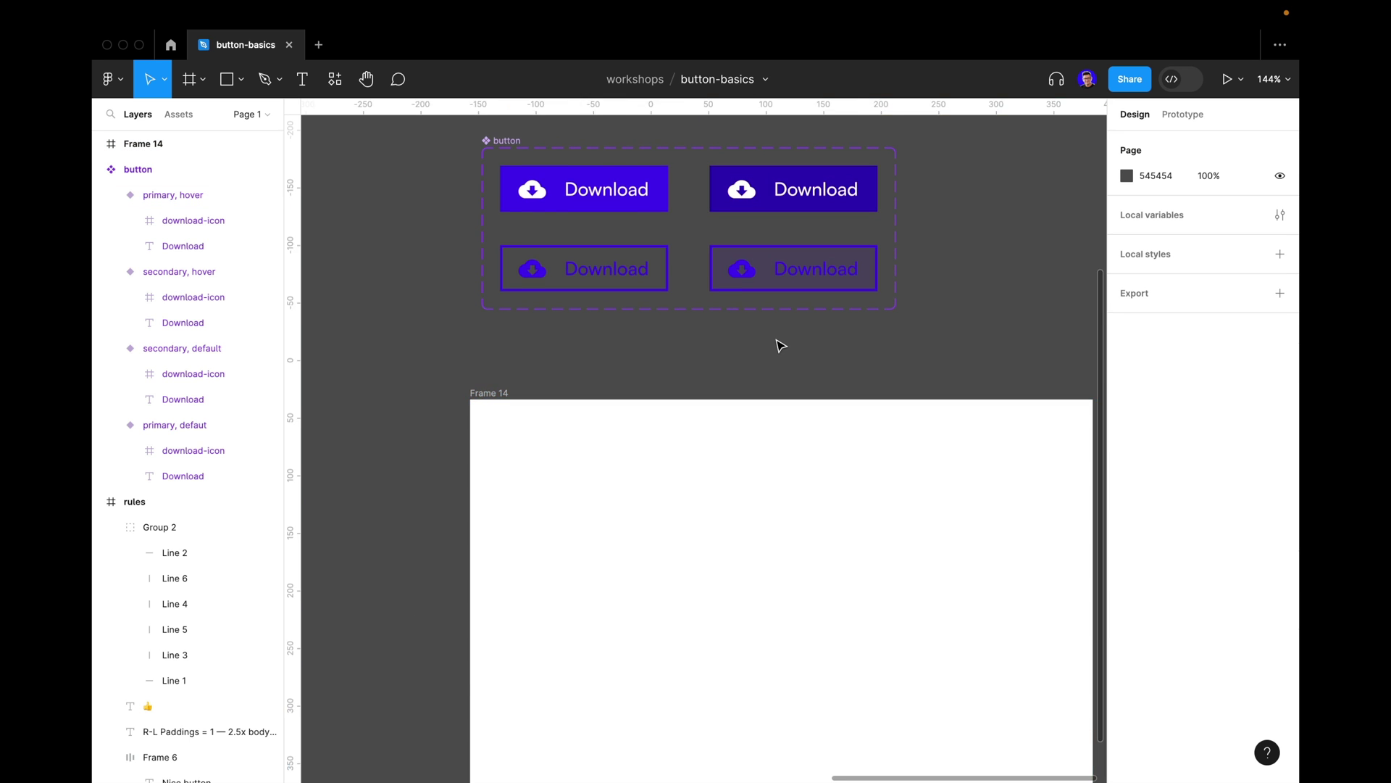
pyautogui.scroll(-4, 638, 359)
pyautogui.hscroll(2, 501, 369)
pyautogui.scroll(-2, 658, 491)
pyautogui.hscroll(2, 599, 459)
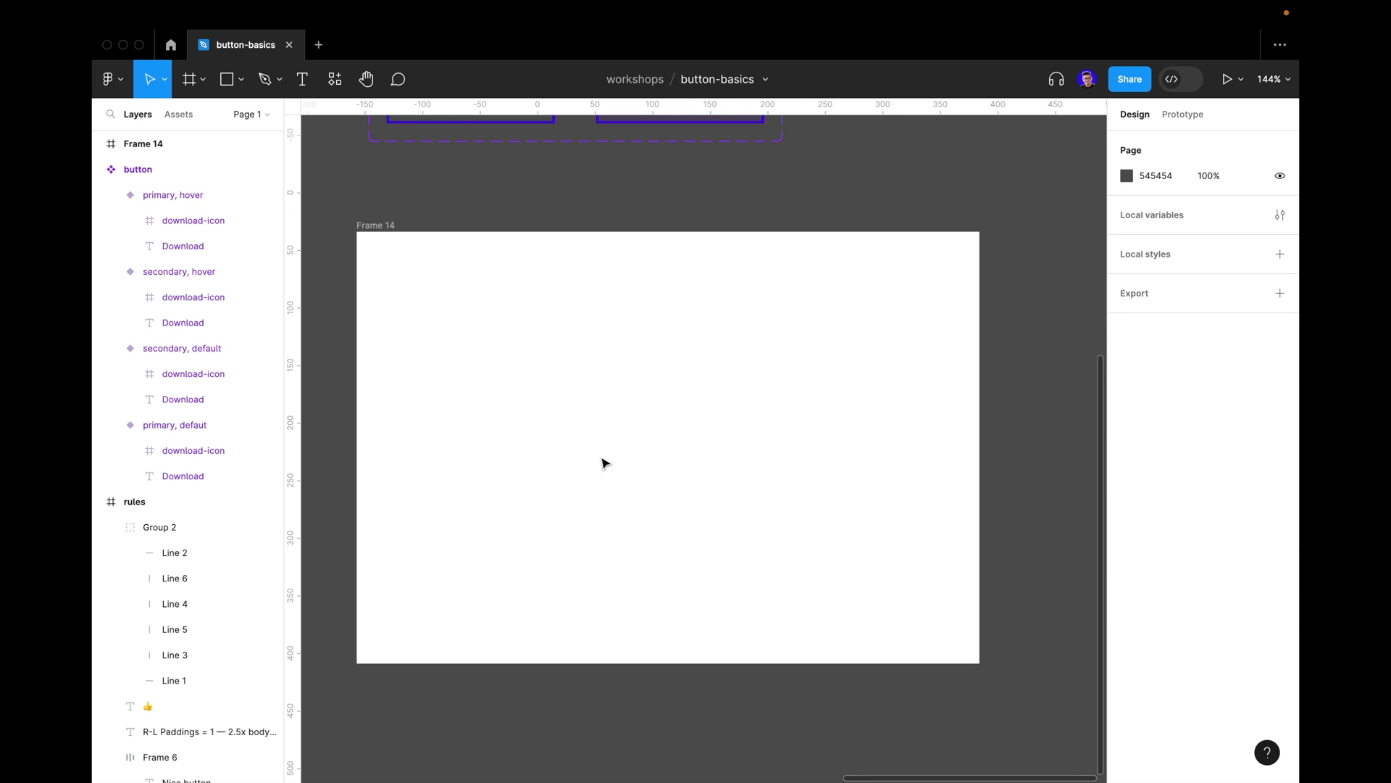
pyautogui.click(179, 114)
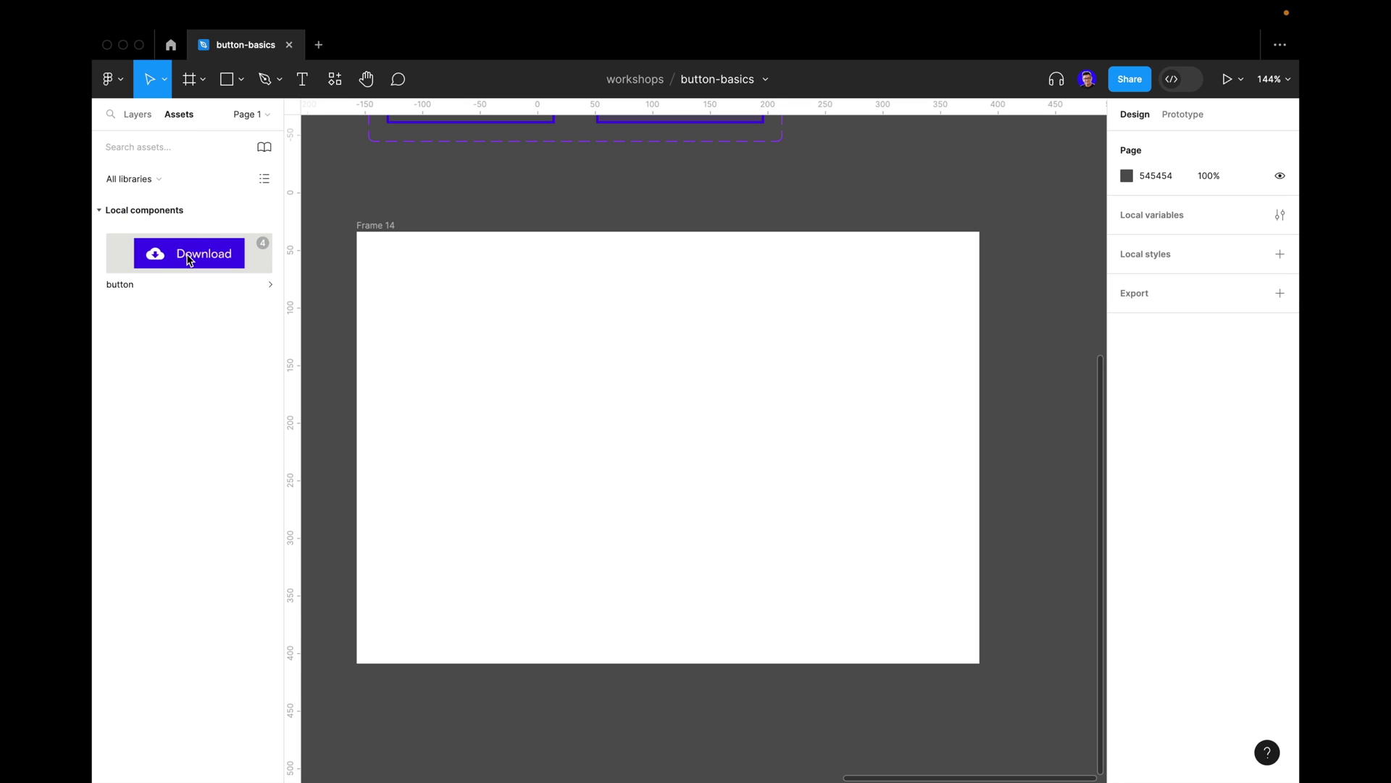
# Step: Place a primary/default button instance in the middle of Frame 14 and select it
pyautogui.moveTo(179, 260); pyautogui.dragTo(652, 430)
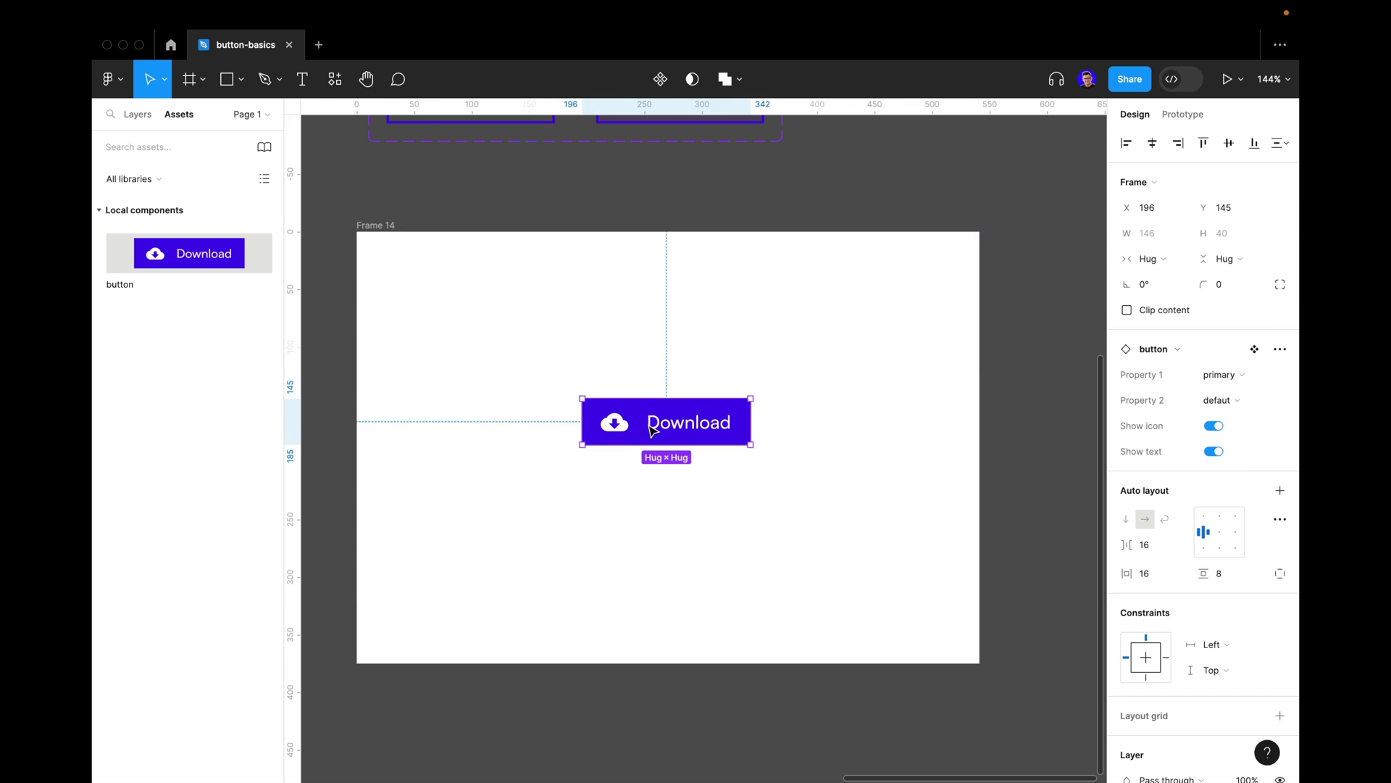
pyautogui.press('Escape')
pyautogui.scroll(4, 523, 354)
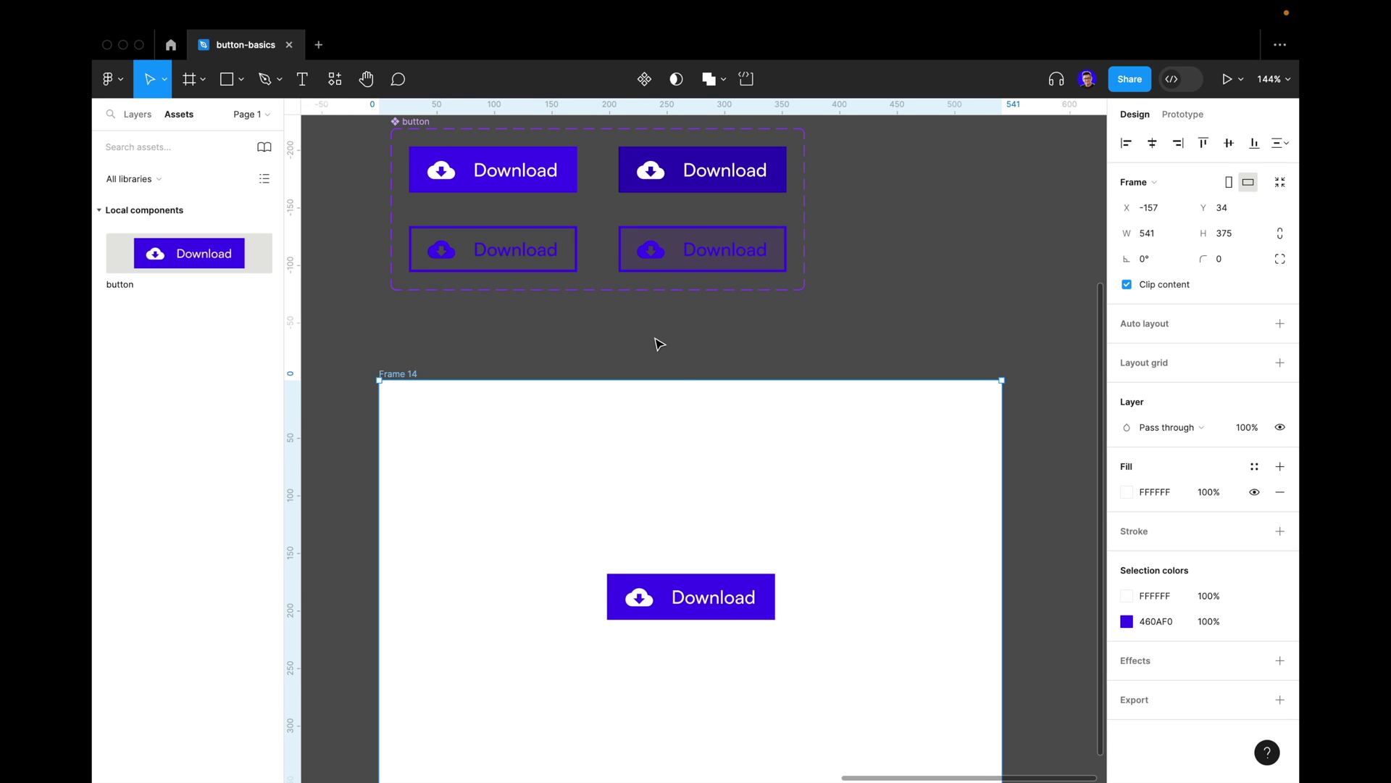
pyautogui.hscroll(1, 658, 343)
pyautogui.click(640, 587)
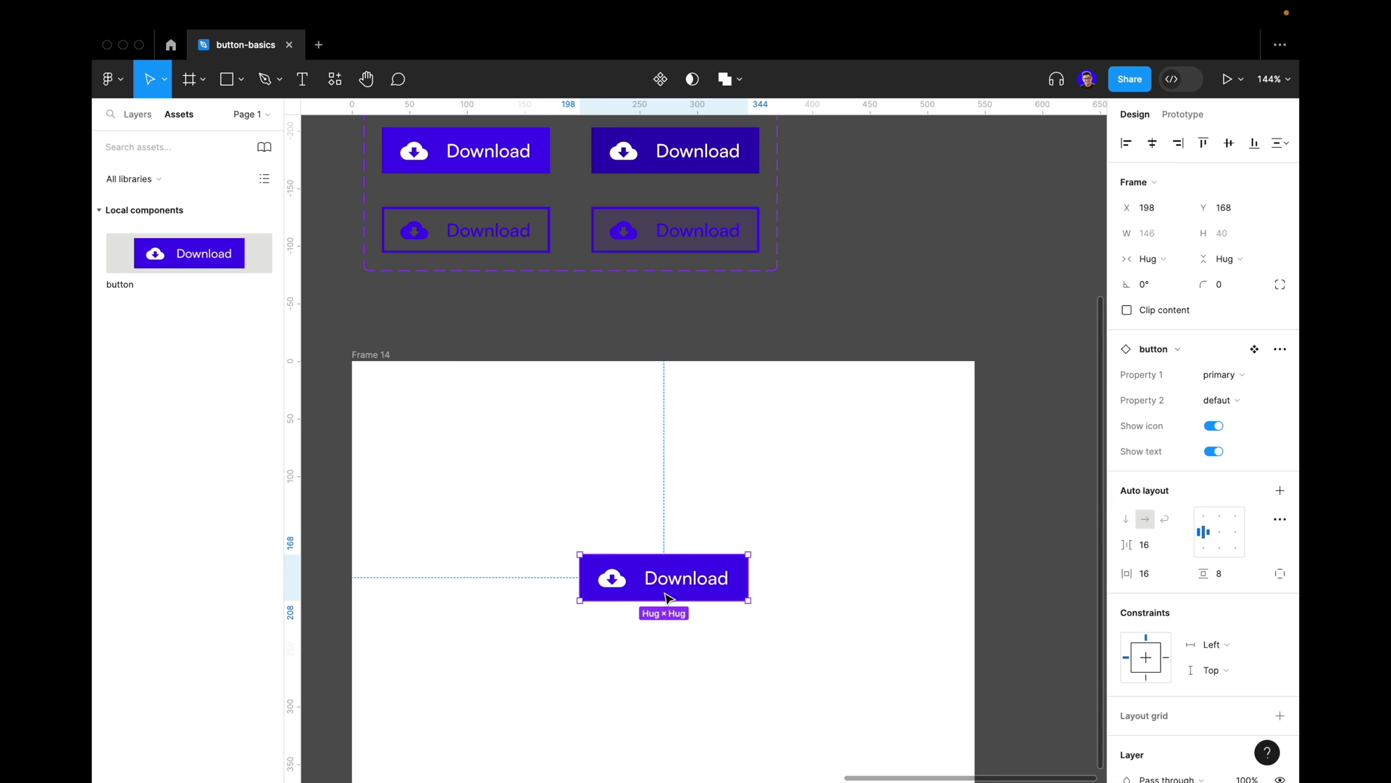
pyautogui.scroll(-3, 592, 582)
pyautogui.scroll(5, 679, 279)
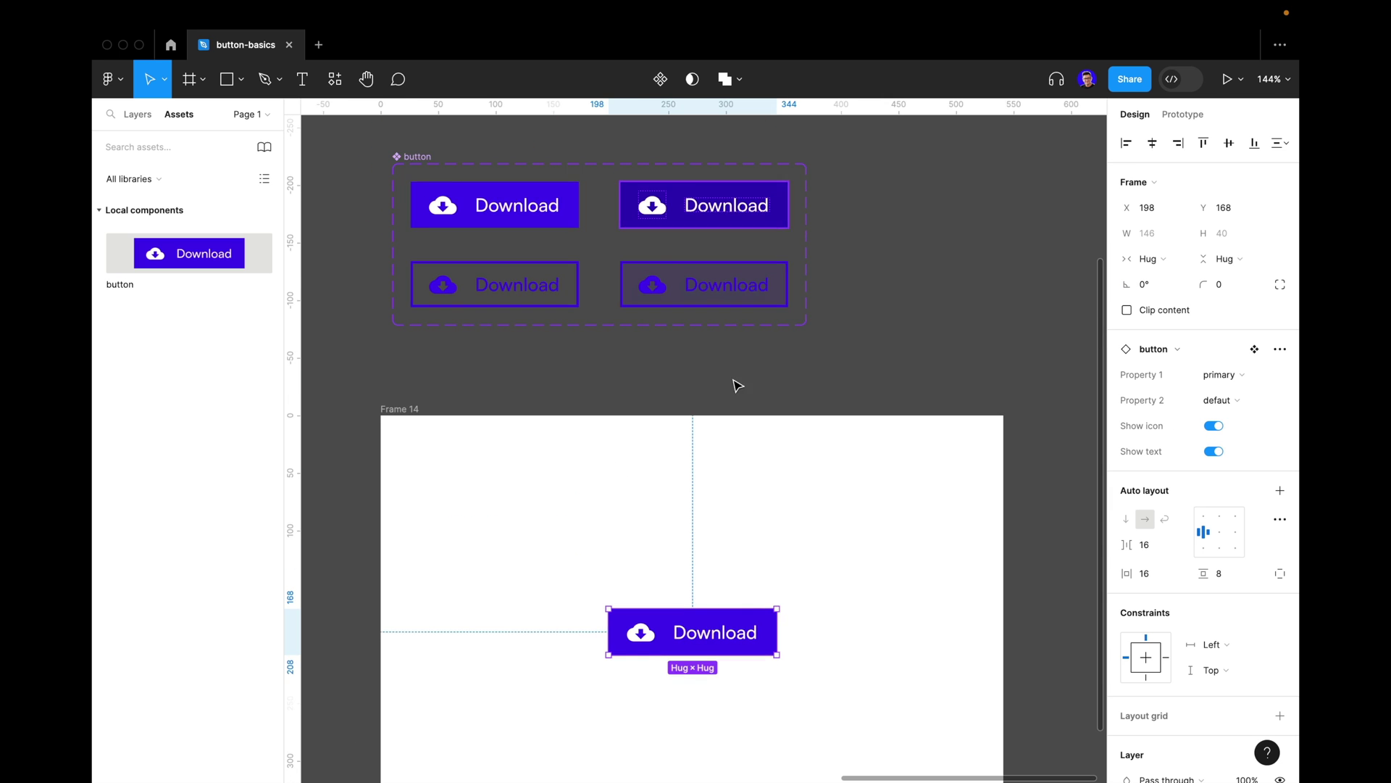
pyautogui.scroll(-4, 753, 435)
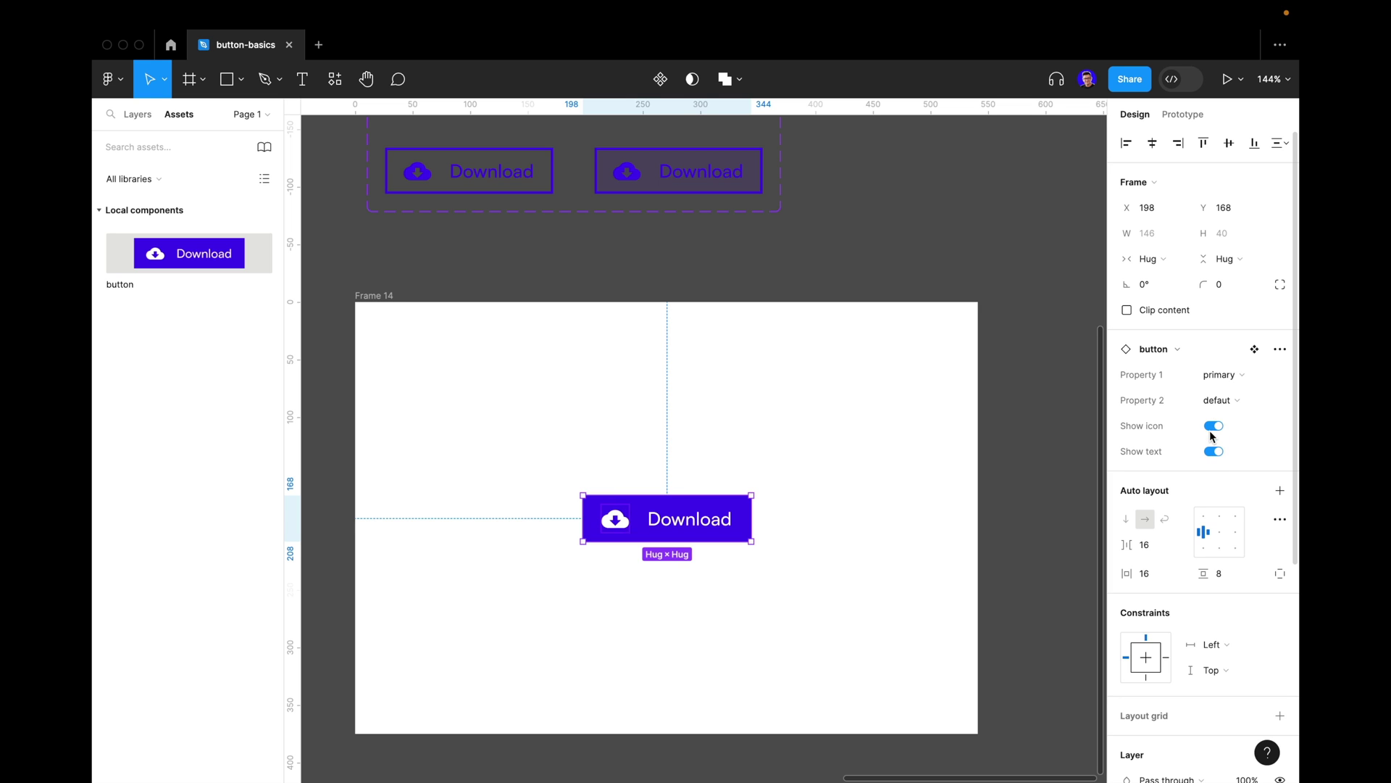
# Step: Set the Frame 14 button's Property 1 to secondary, testing Show icon and leaving it on
pyautogui.click(1233, 375)
pyautogui.click(1168, 394)
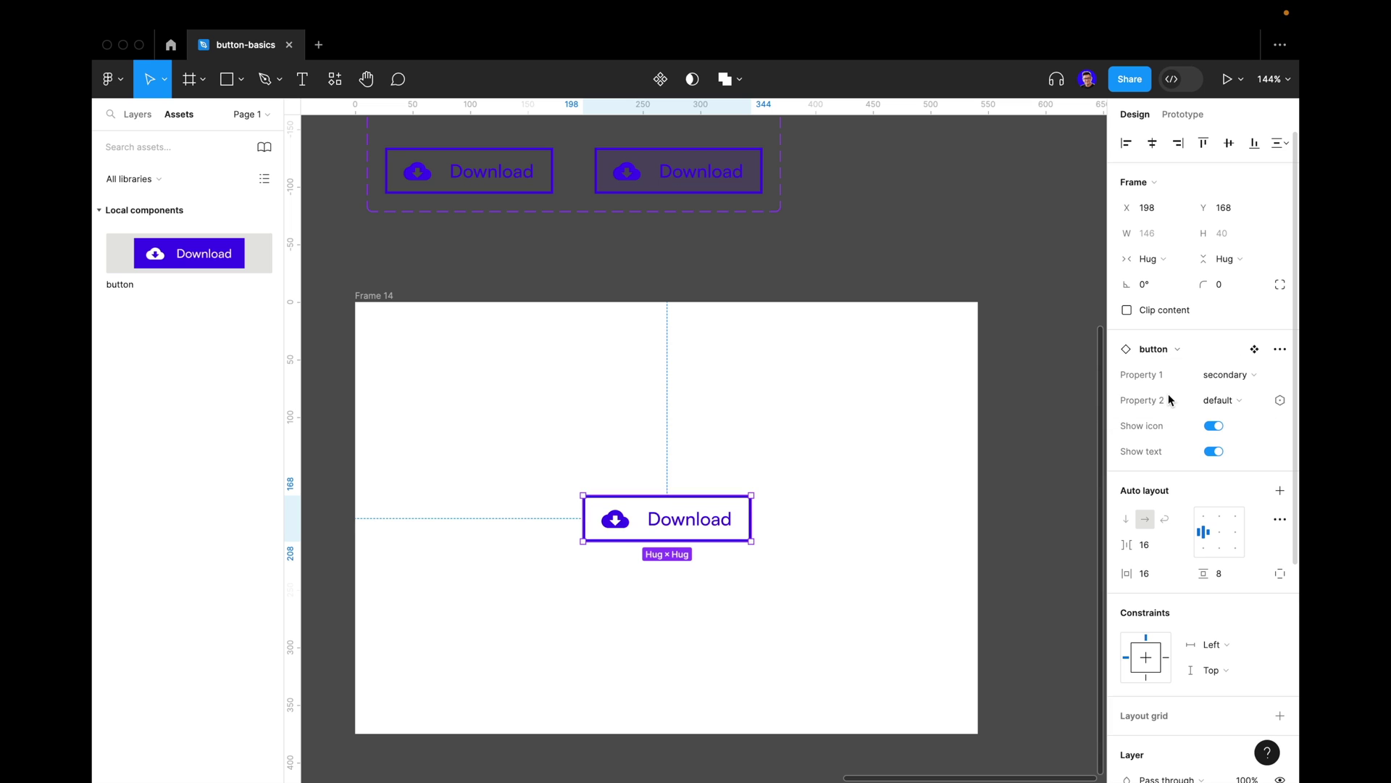
pyautogui.click(1215, 427)
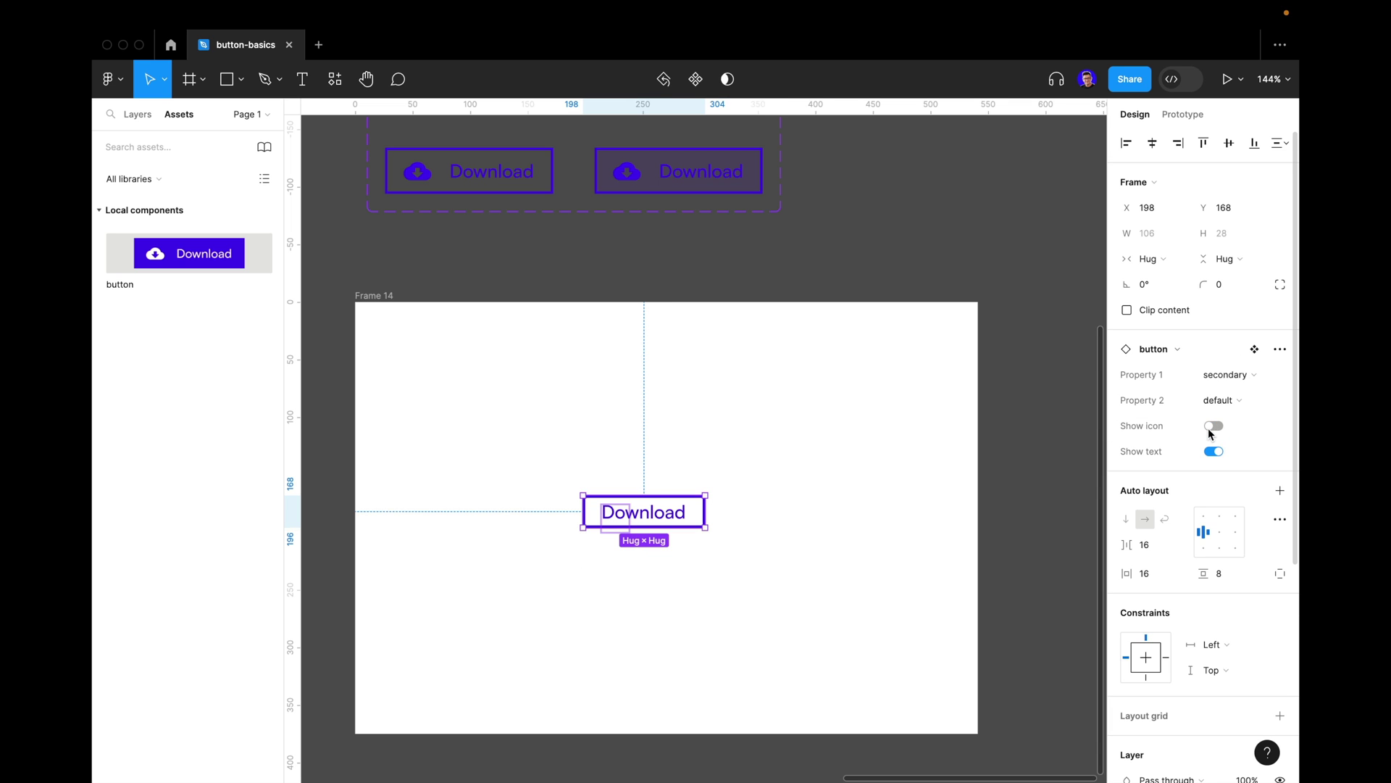
pyautogui.click(1215, 426)
pyautogui.click(1215, 426)
pyautogui.click(1215, 426)
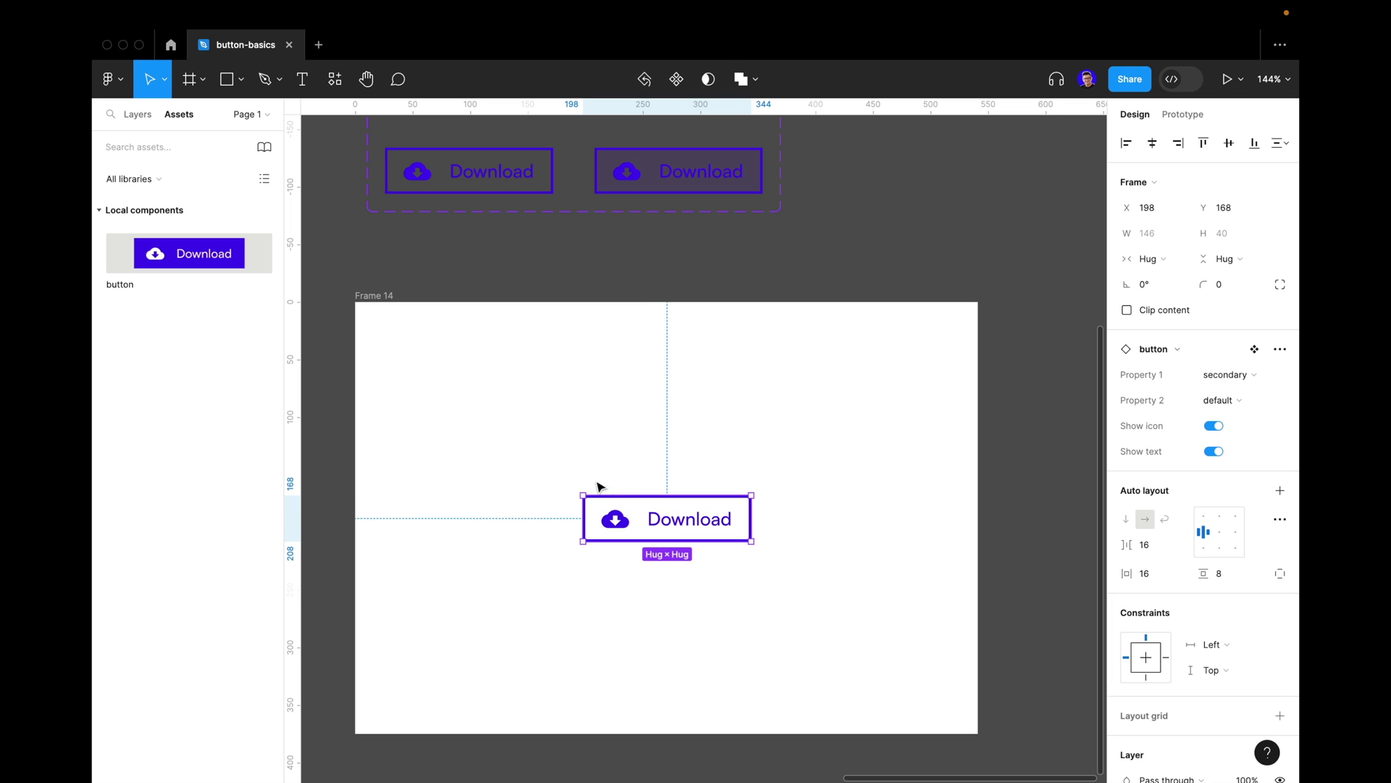
pyautogui.click(1216, 426)
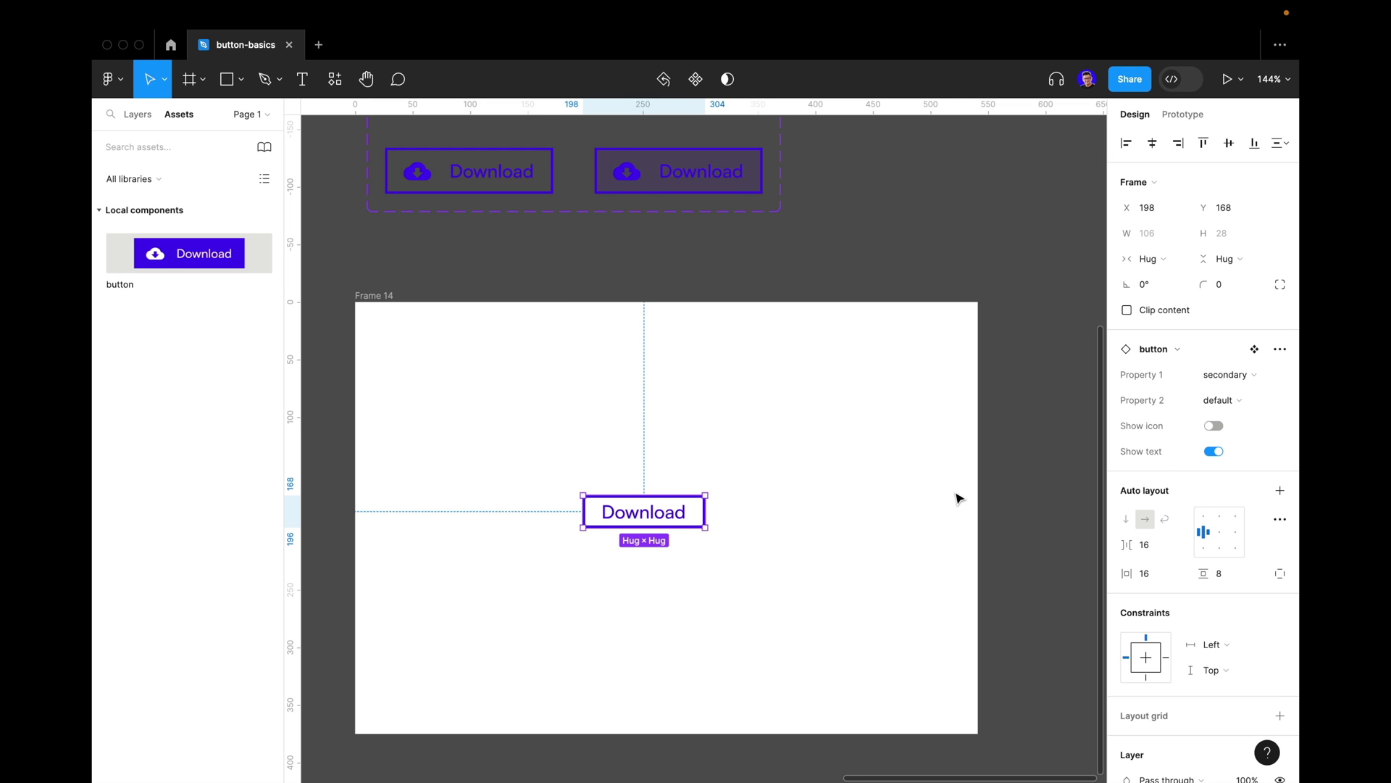
pyautogui.click(1214, 426)
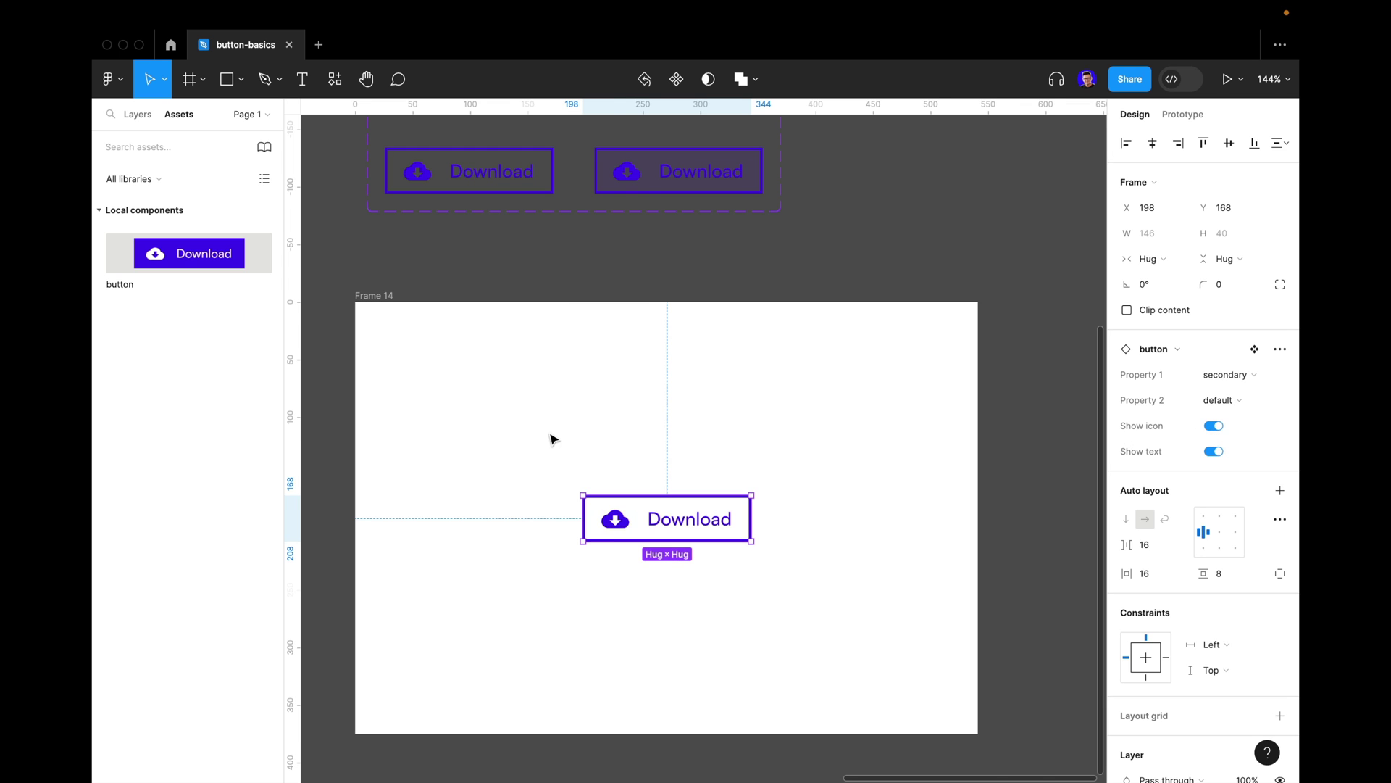
pyautogui.scroll(5, 565, 398)
pyautogui.click(612, 300)
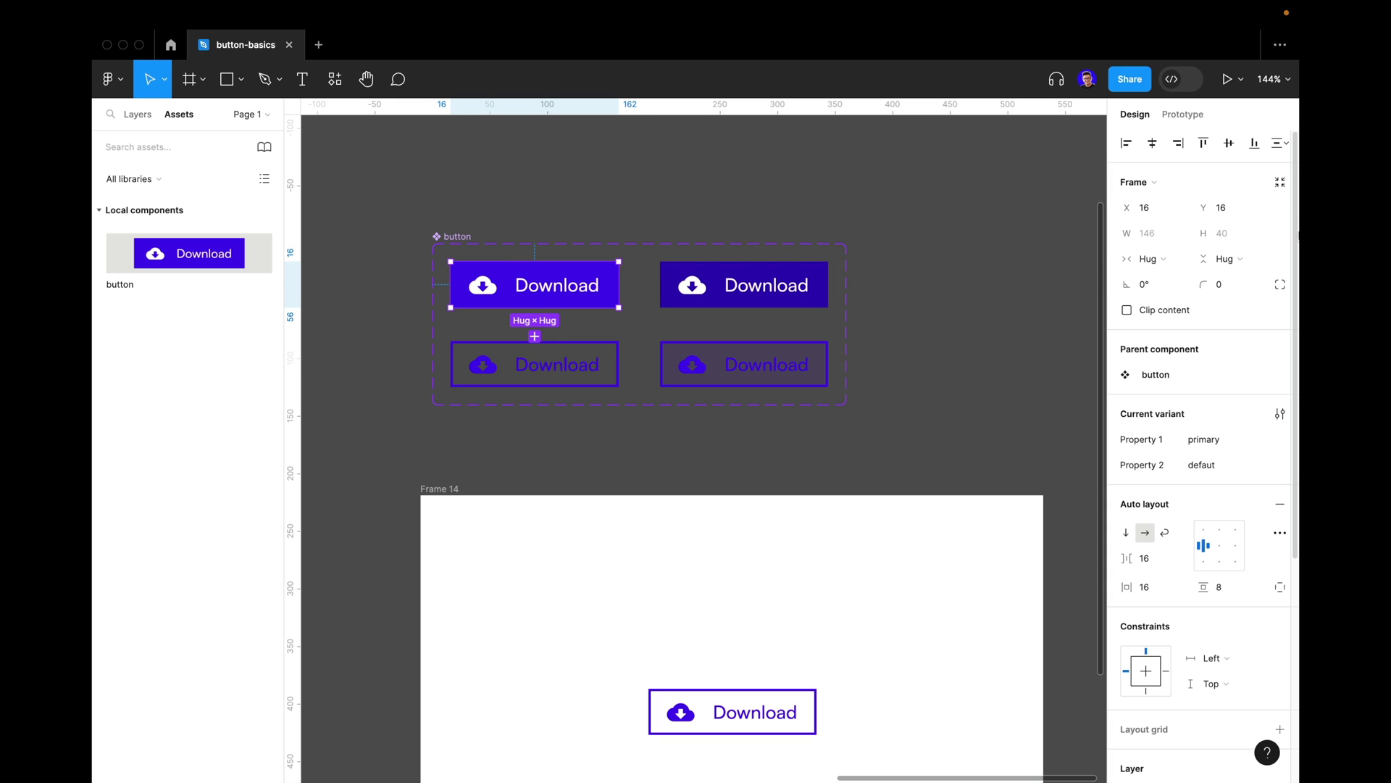
# Step: Set all four button variants to fixed height 40 and check the Frame 14 instance
pyautogui.keyDown('shift'); pyautogui.click(672, 292); pyautogui.keyUp('shift')
pyautogui.keyDown('shift'); pyautogui.click(672, 370); pyautogui.keyUp('shift')
pyautogui.keyDown('shift'); pyautogui.click(607, 364); pyautogui.keyUp('shift')
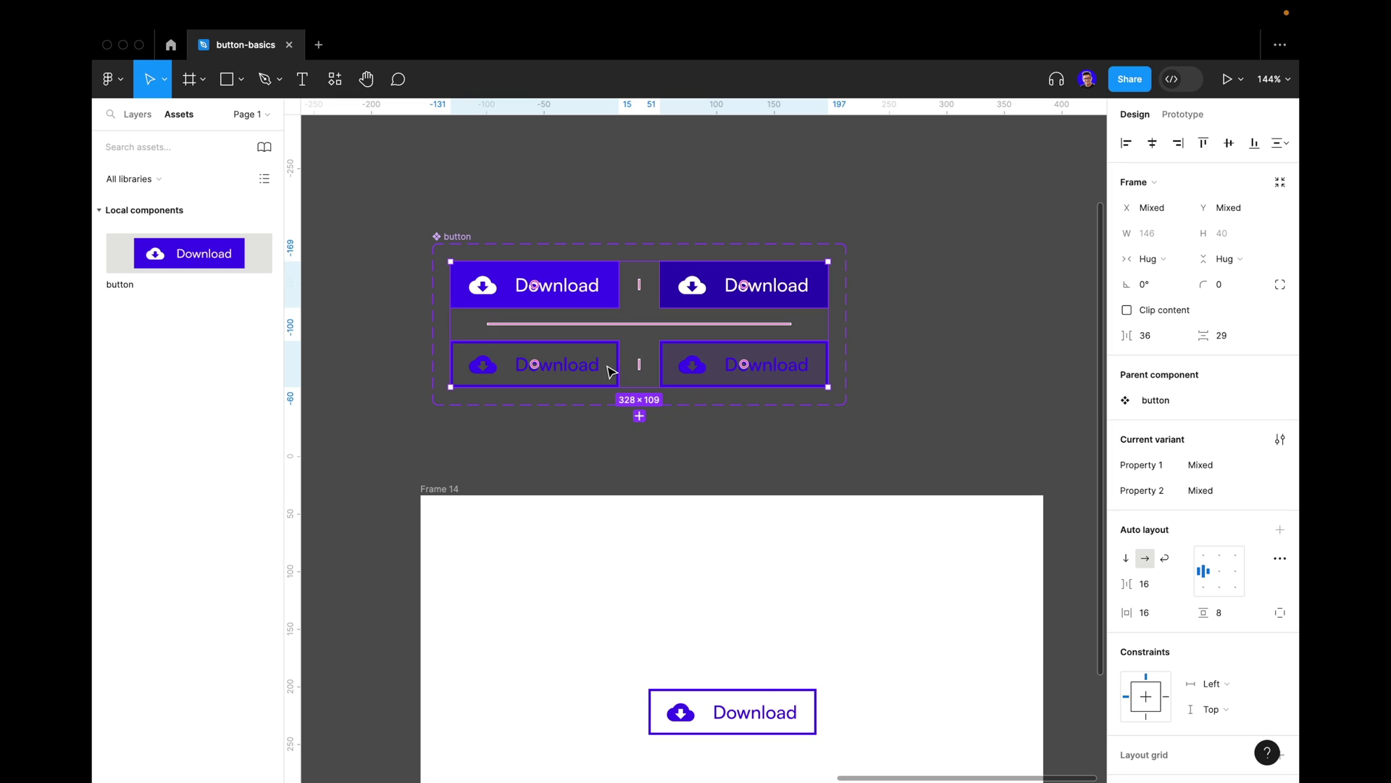
pyautogui.click(1250, 263)
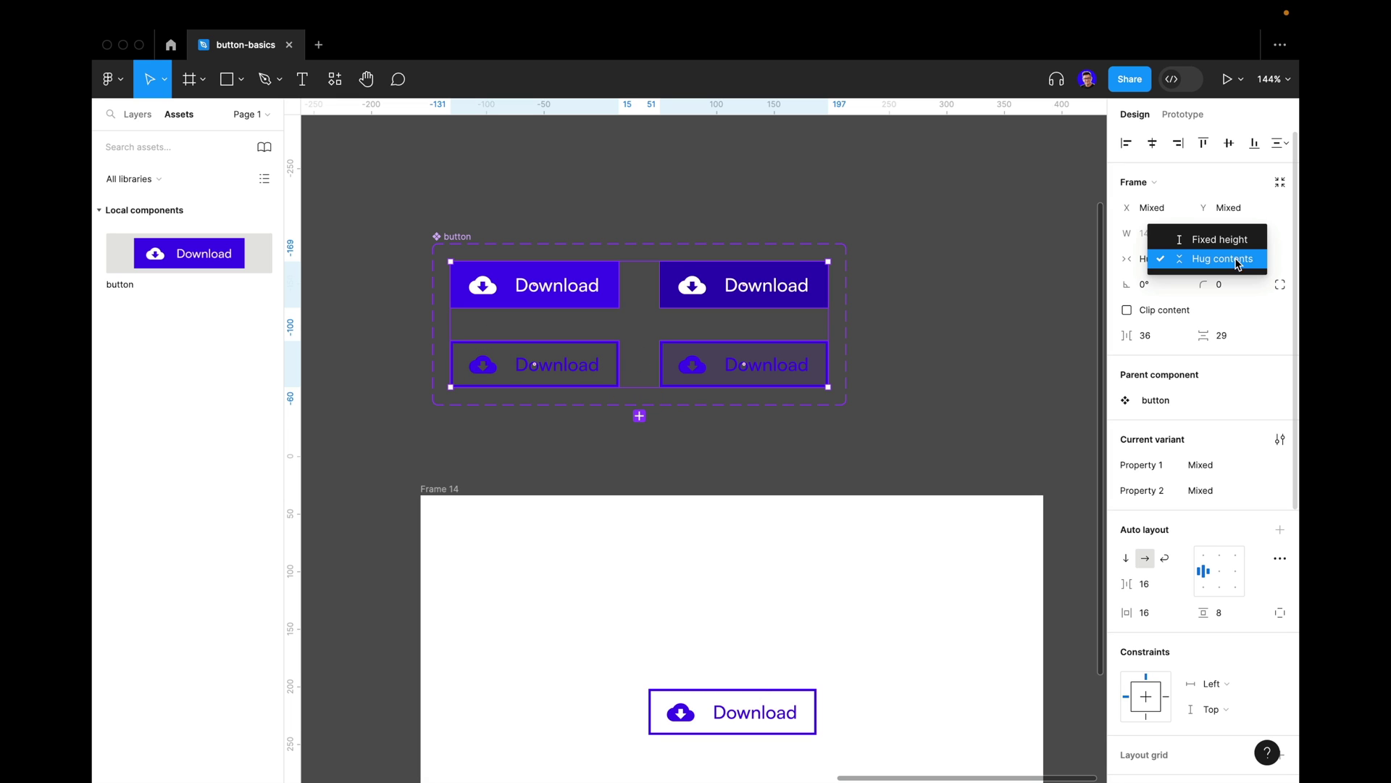
pyautogui.click(1217, 241)
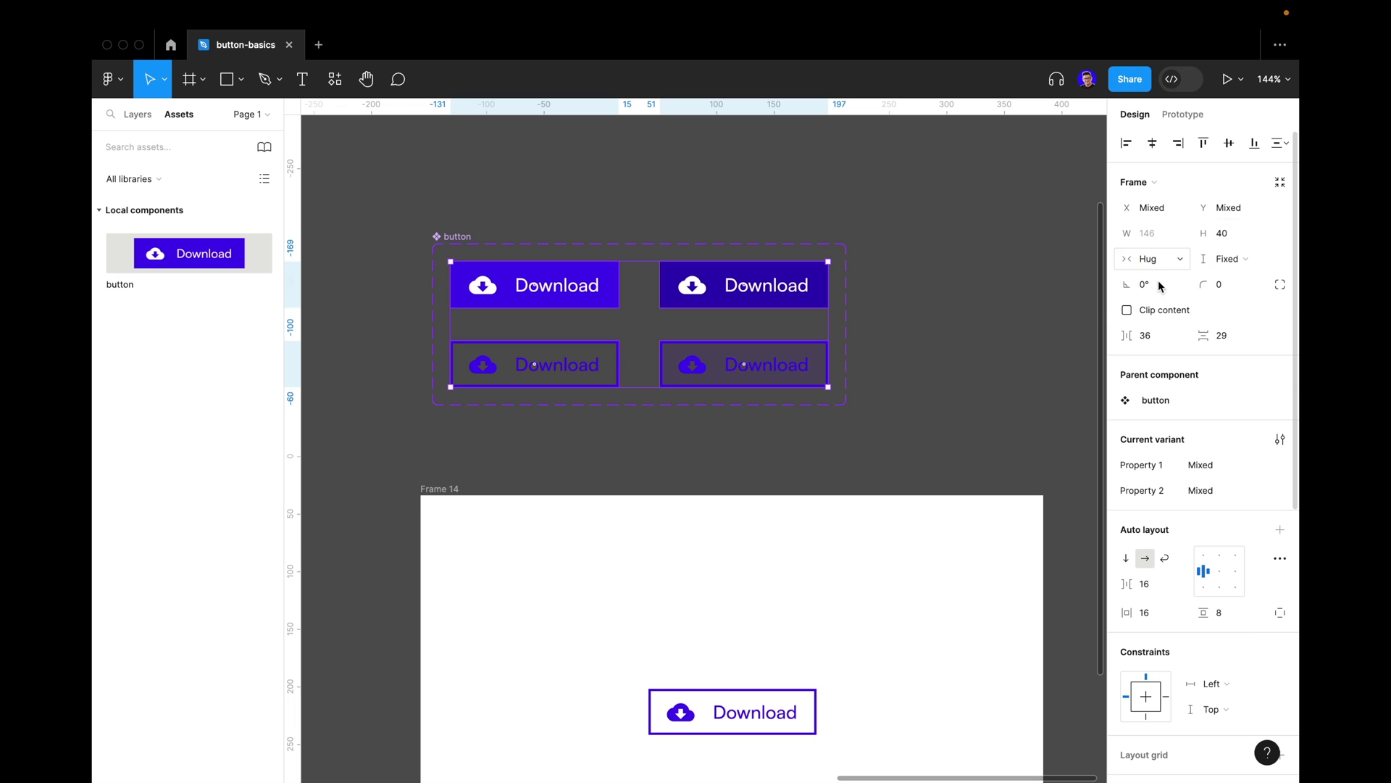
pyautogui.click(913, 441)
pyautogui.scroll(-3, 913, 440)
pyautogui.click(702, 573)
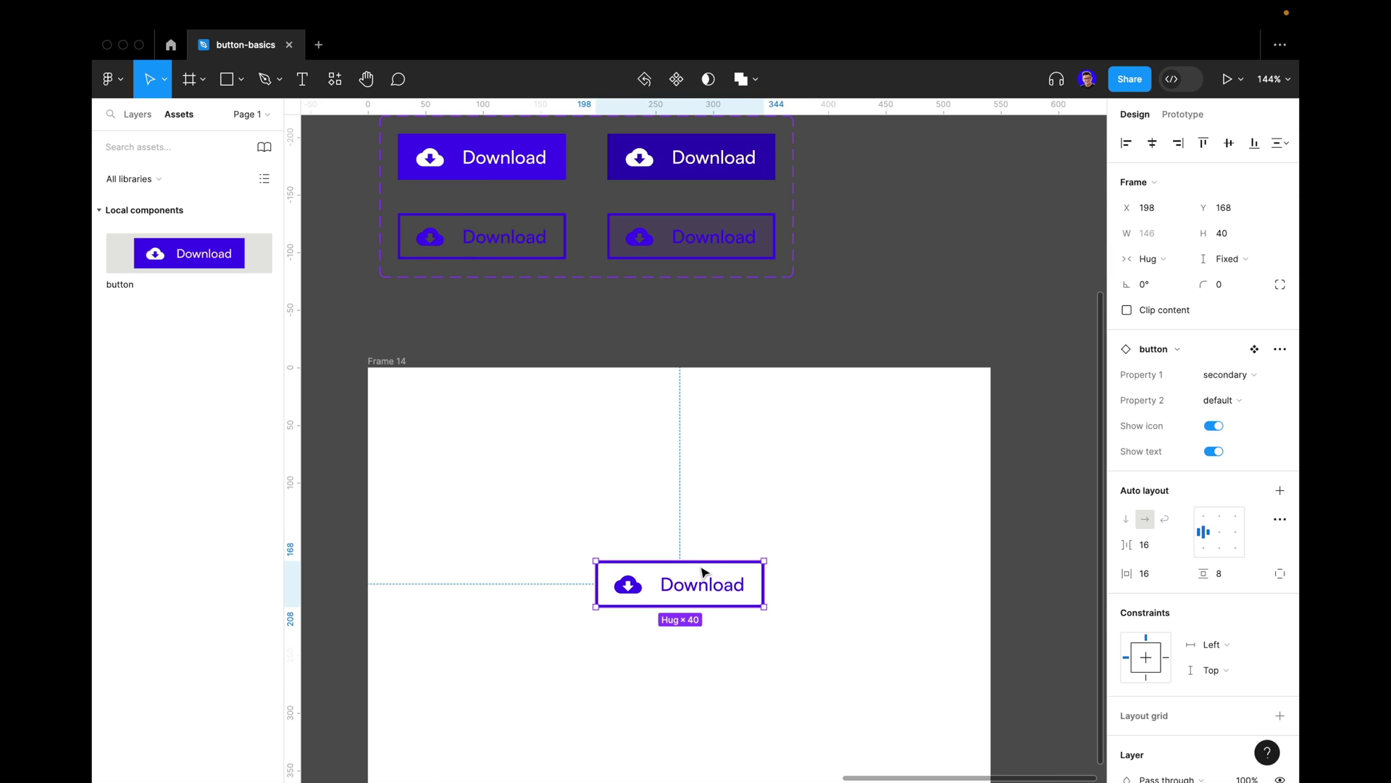
# Step: Toggle the Frame 14 button's icon and Download text off, then back on
pyautogui.click(1214, 426)
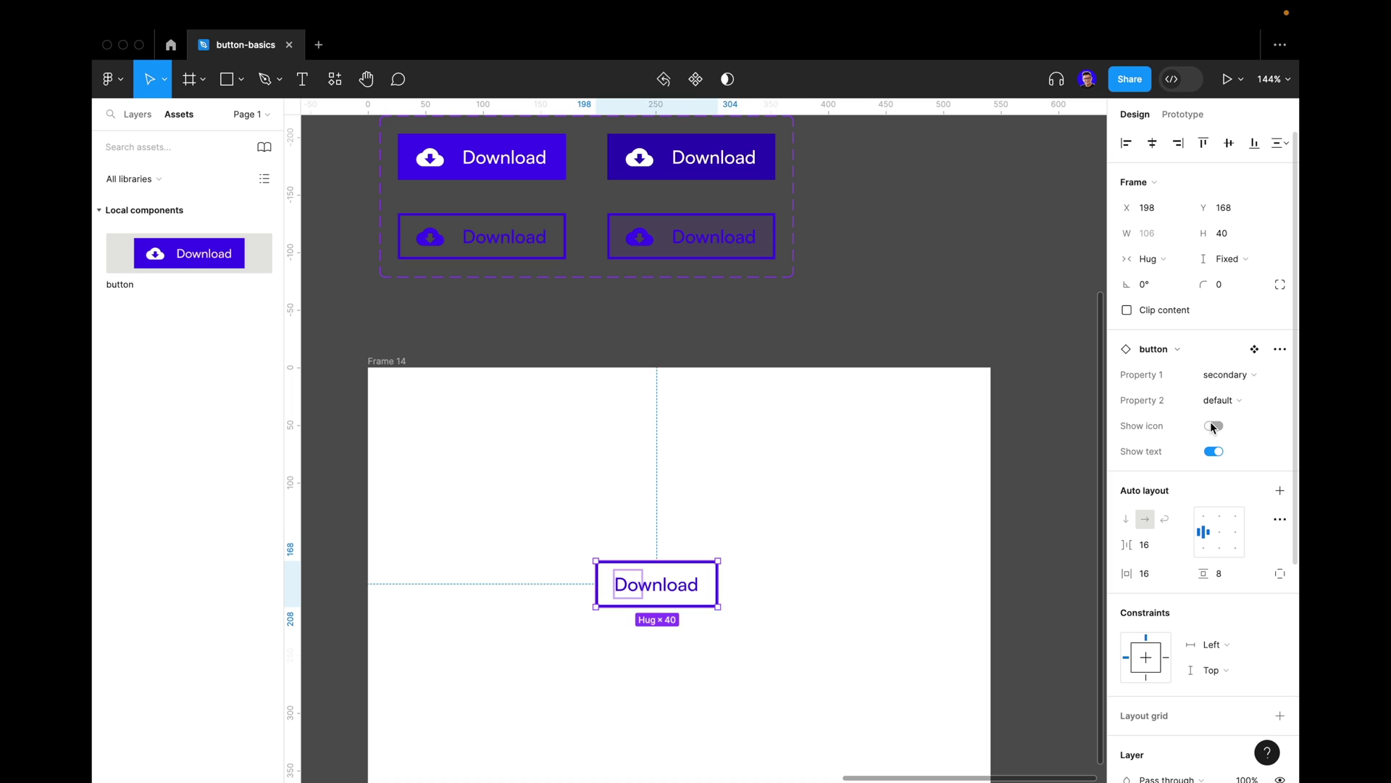
pyautogui.click(1214, 427)
pyautogui.click(1213, 452)
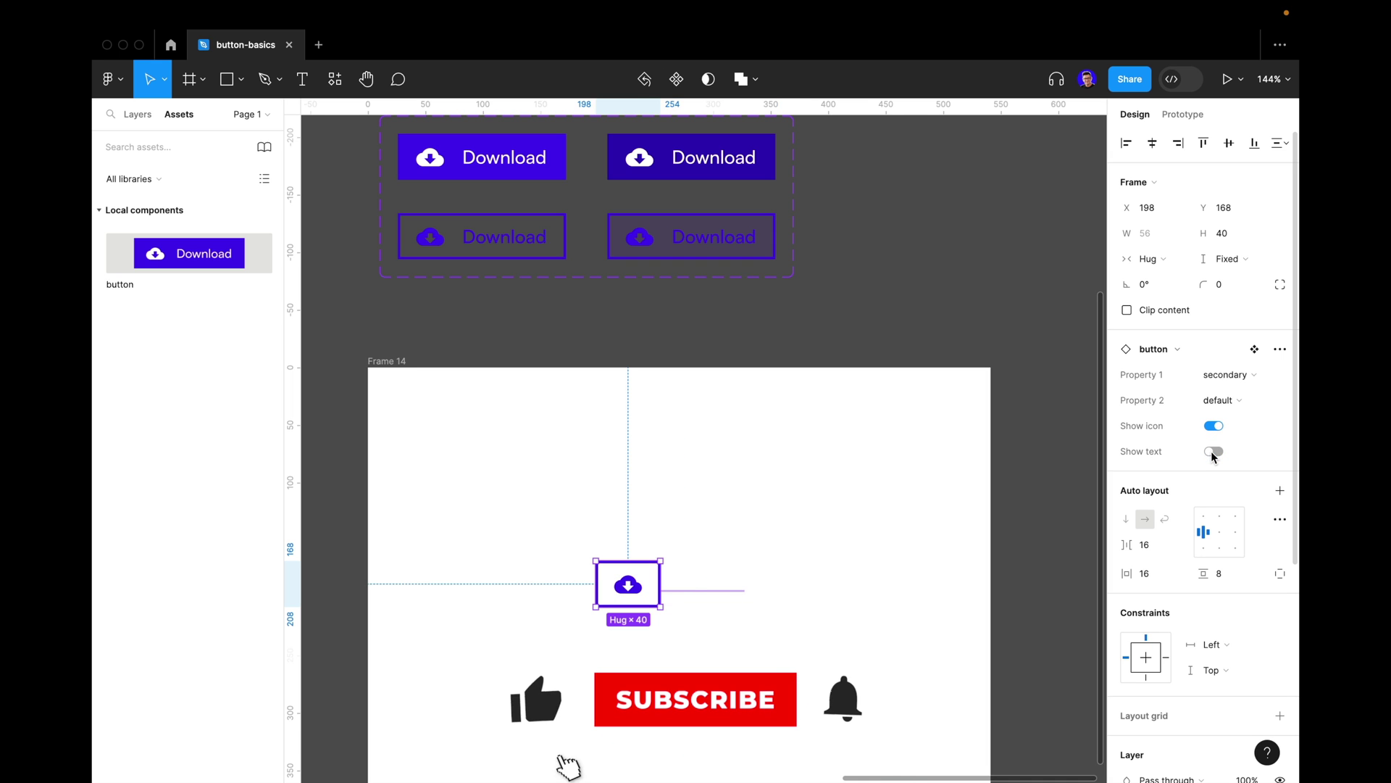
pyautogui.click(1214, 452)
pyautogui.click(1213, 452)
pyautogui.click(1214, 452)
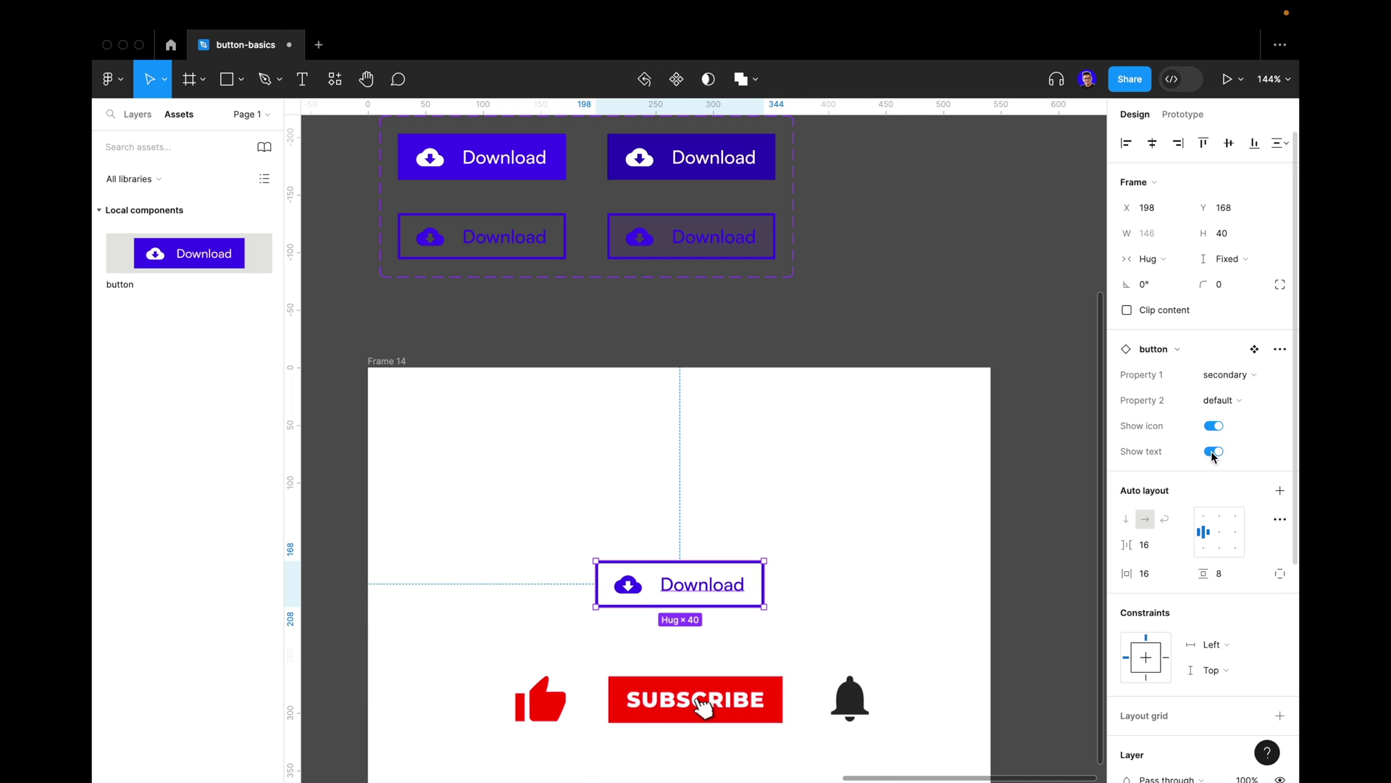
# Step: Keep the button's Property 1 as secondary and set Property 2 to hover
pyautogui.click(1232, 375)
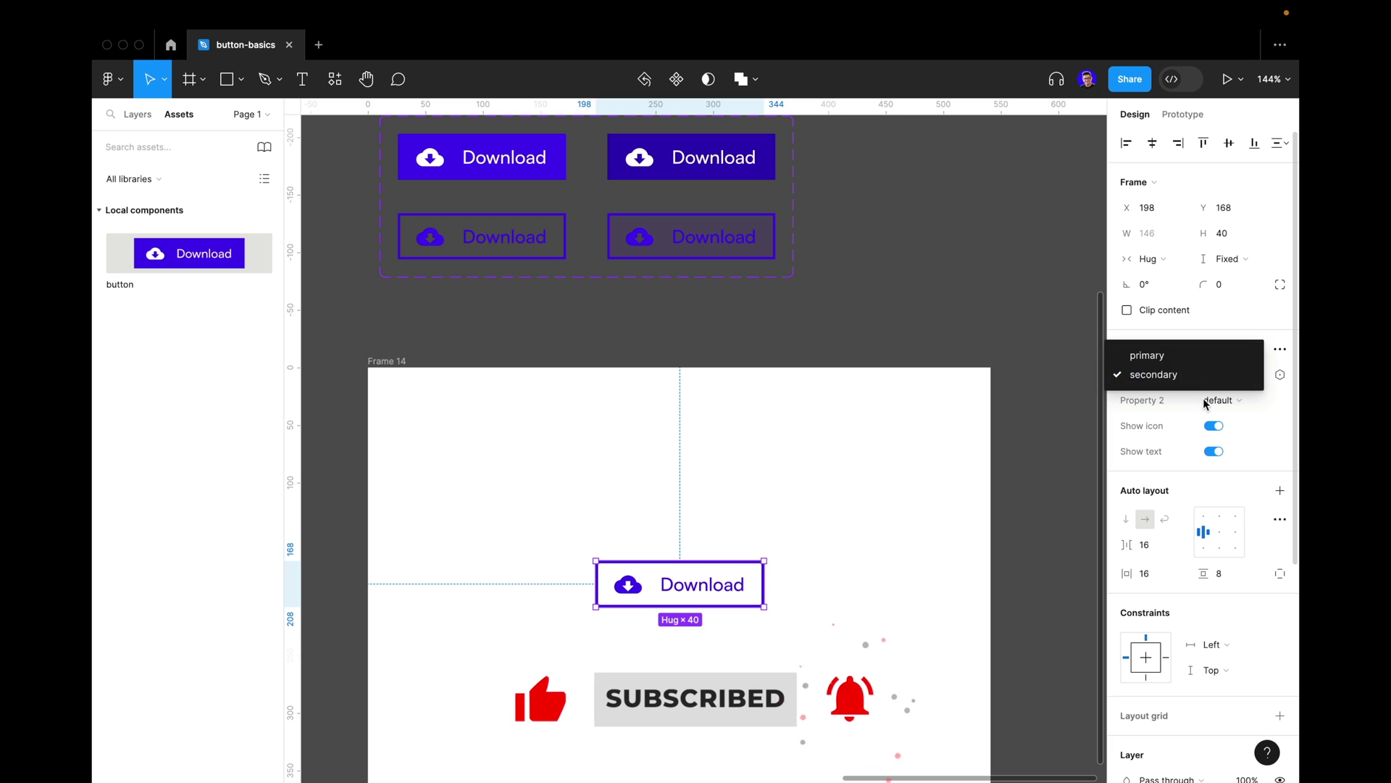
pyautogui.click(1203, 375)
pyautogui.click(1224, 403)
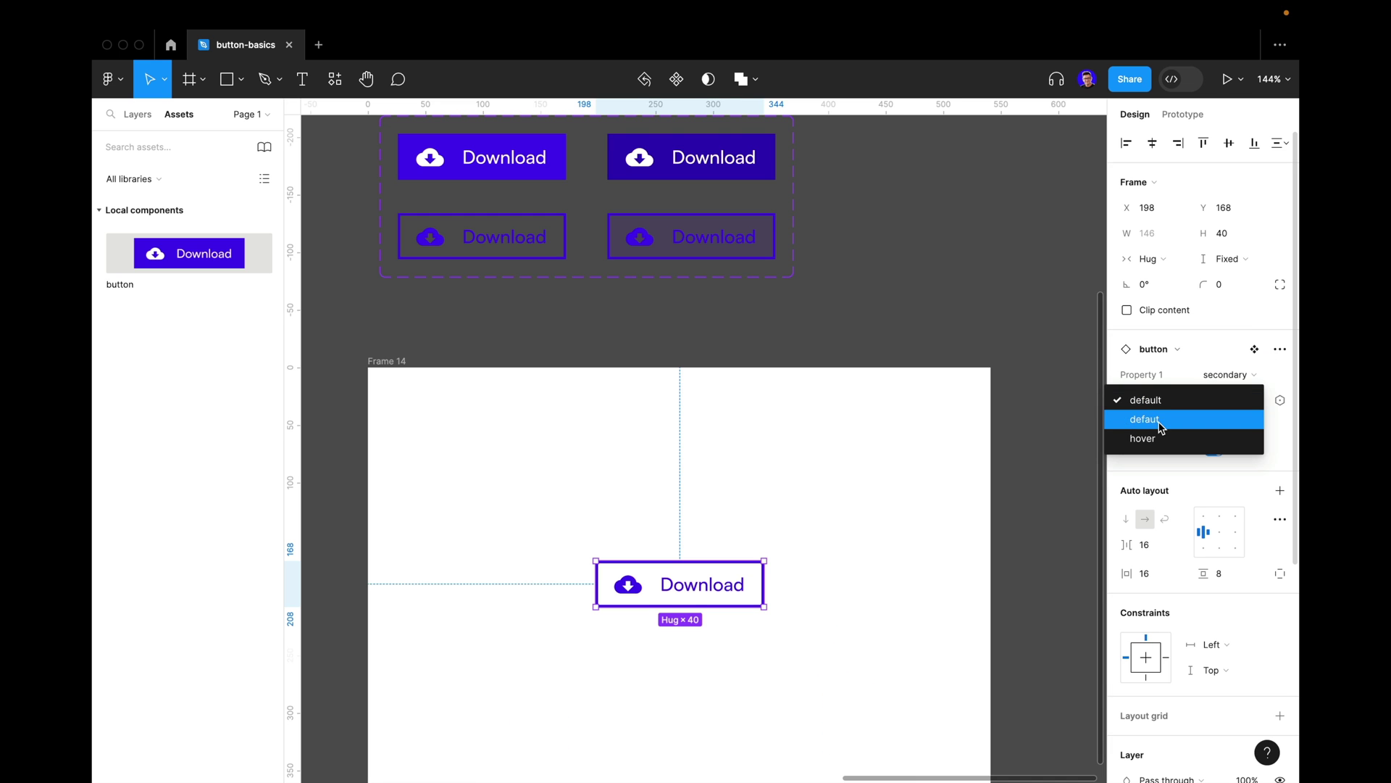
pyautogui.click(1155, 437)
pyautogui.click(881, 395)
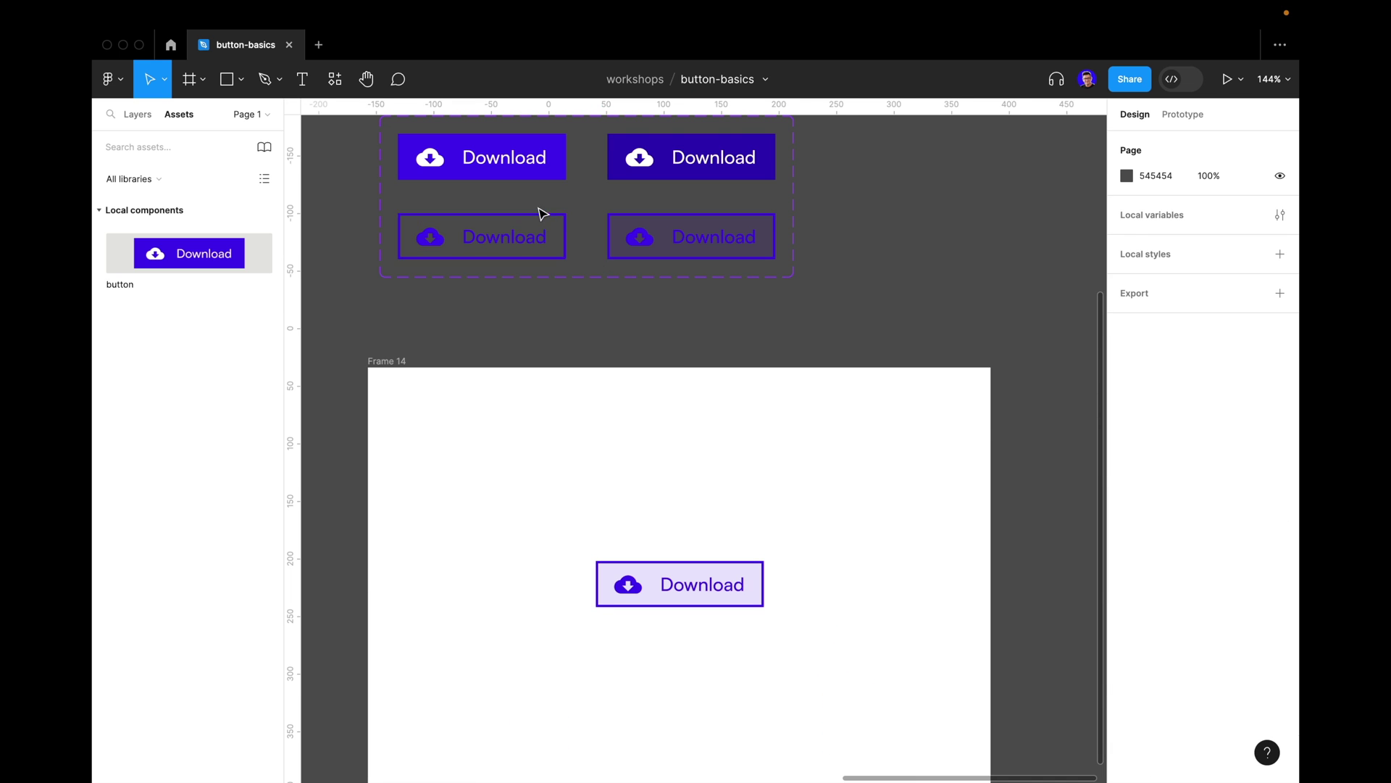
# Step: Select the bottom-left secondary default variant and show the layer hierarchy
pyautogui.click(544, 230)
pyautogui.doubleClick(544, 228)
pyautogui.click(674, 311)
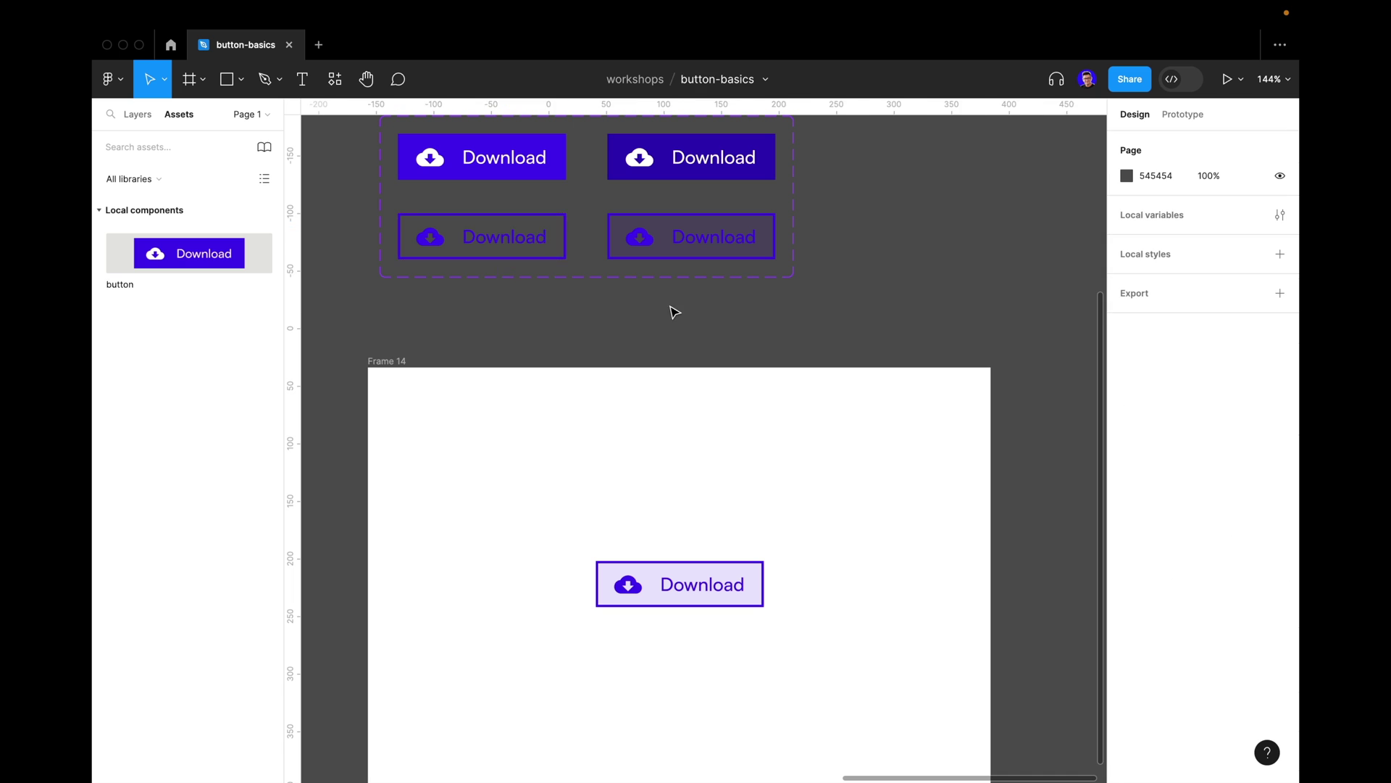
pyautogui.click(540, 232)
pyautogui.click(134, 114)
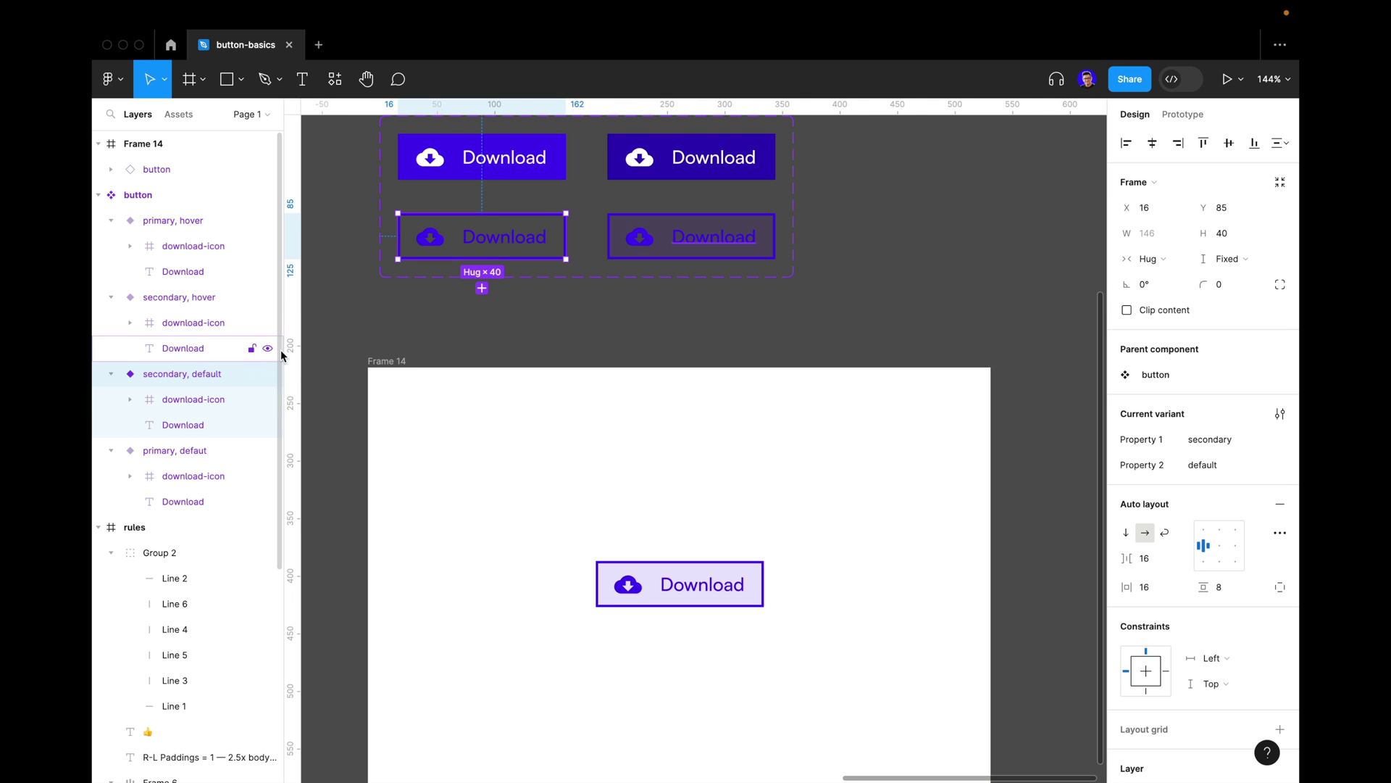
# Step: Correct the primary variant's Property 2 value from 'defaut' to 'default'
pyautogui.click(194, 451)
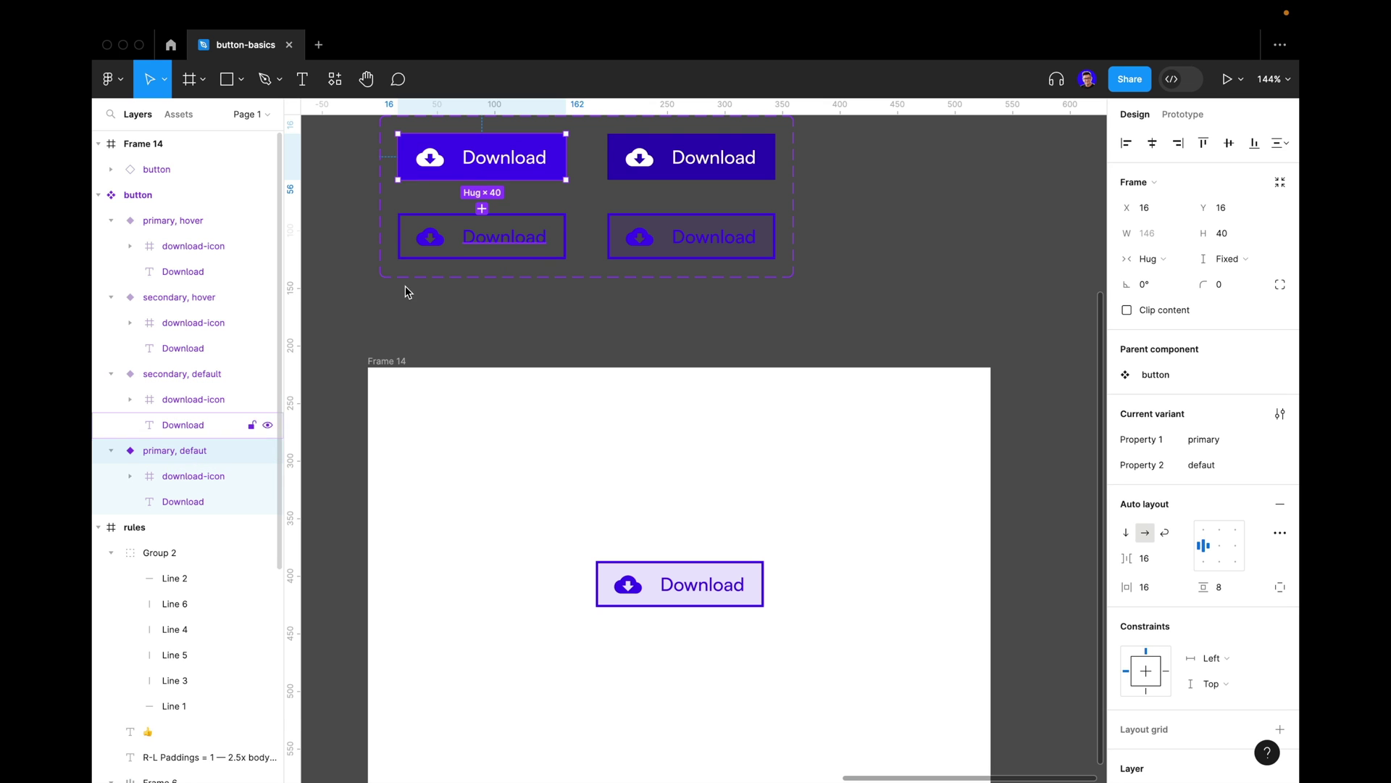
pyautogui.scroll(4, 484, 295)
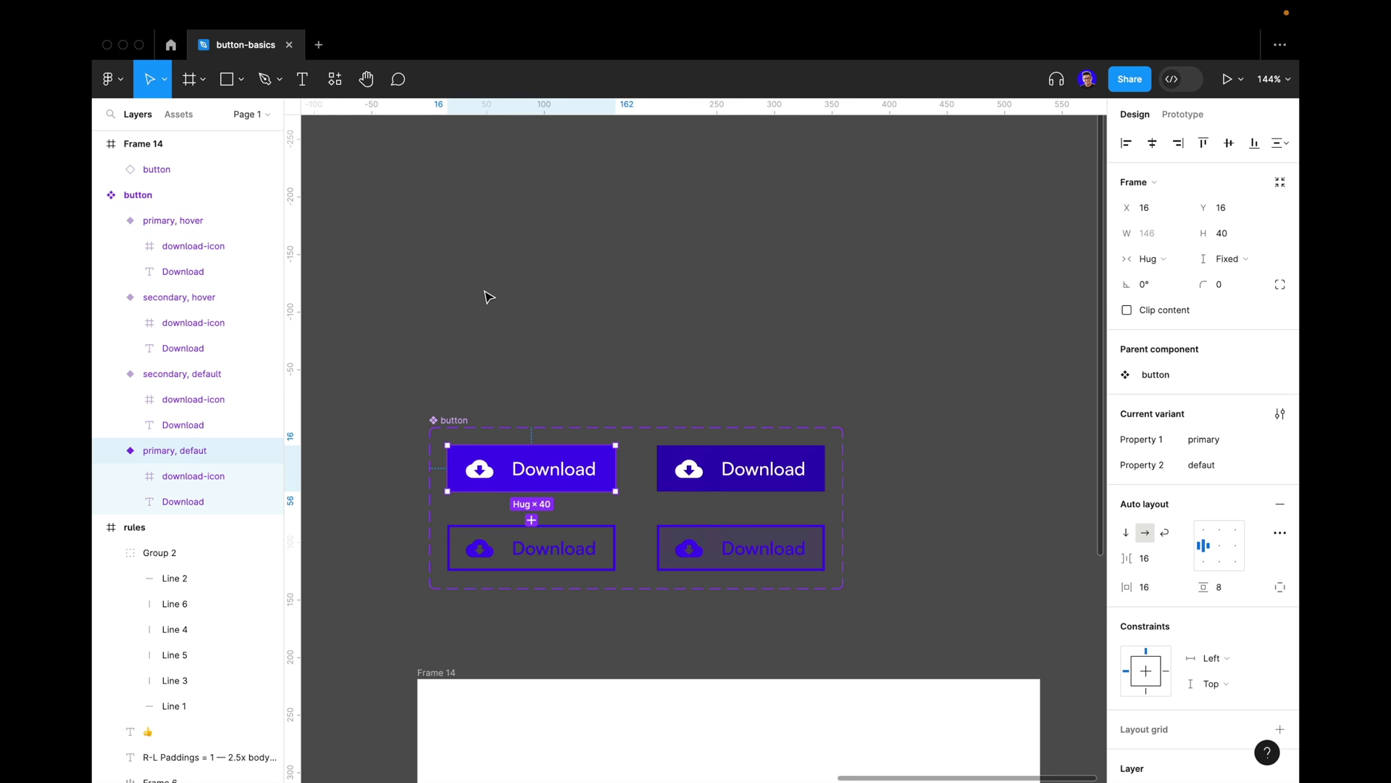
pyautogui.doubleClick(174, 451)
pyautogui.click(1203, 468)
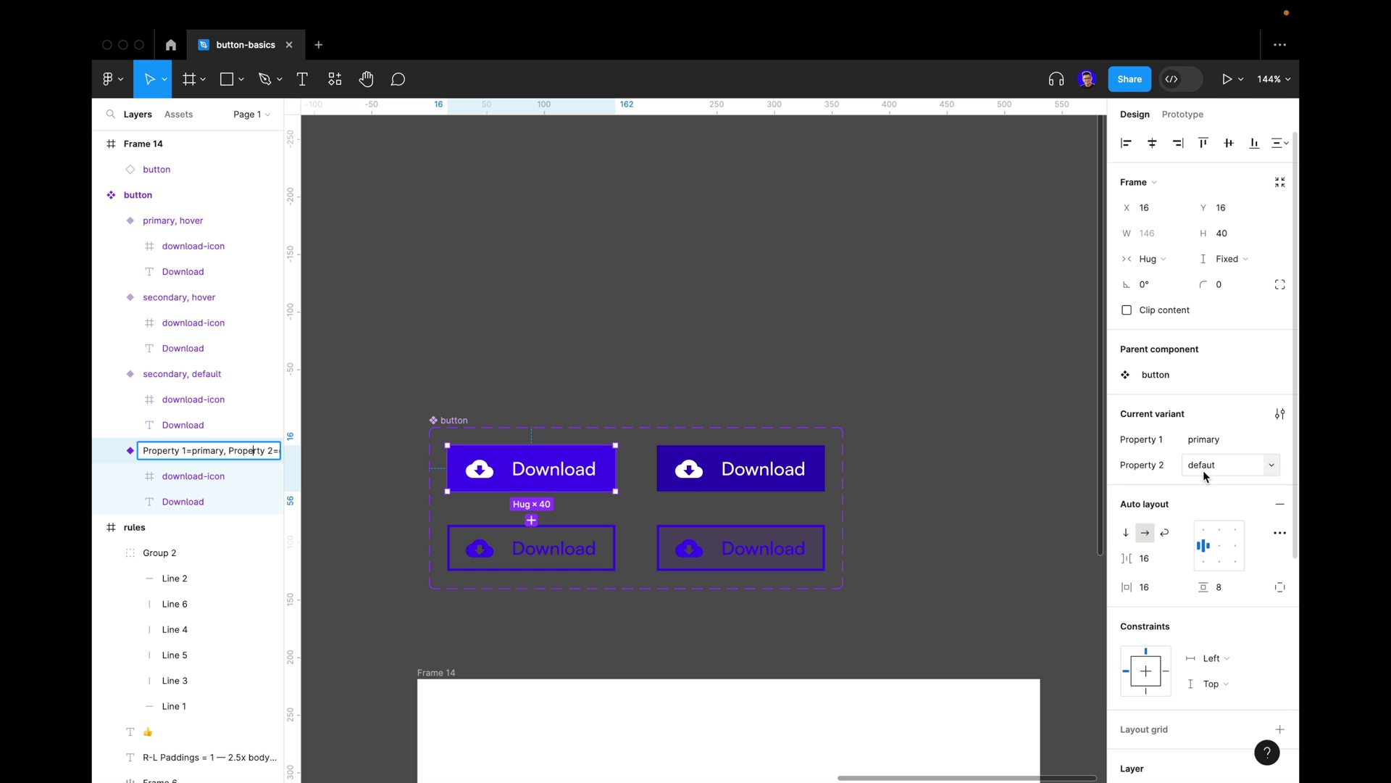
pyautogui.press('Right')
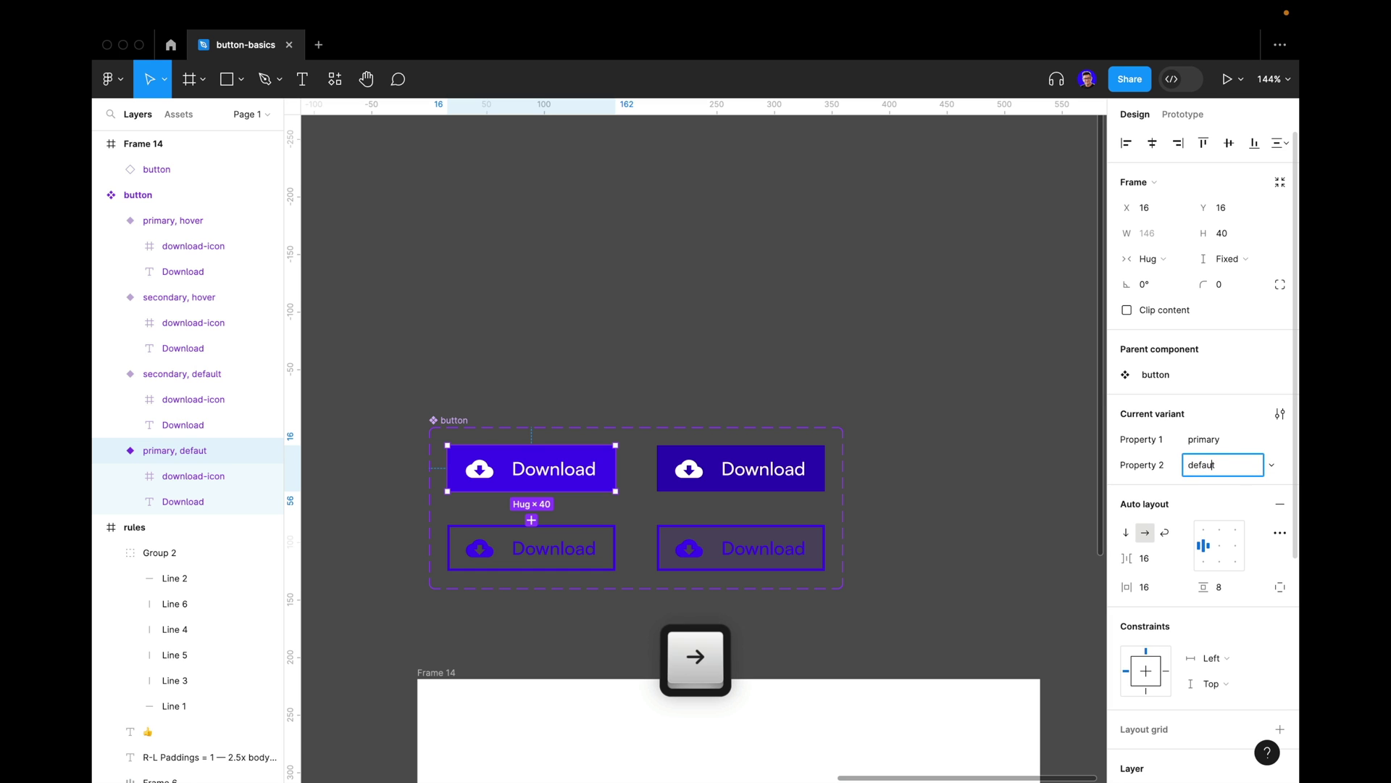
pyautogui.press('Return')
pyautogui.click(563, 286)
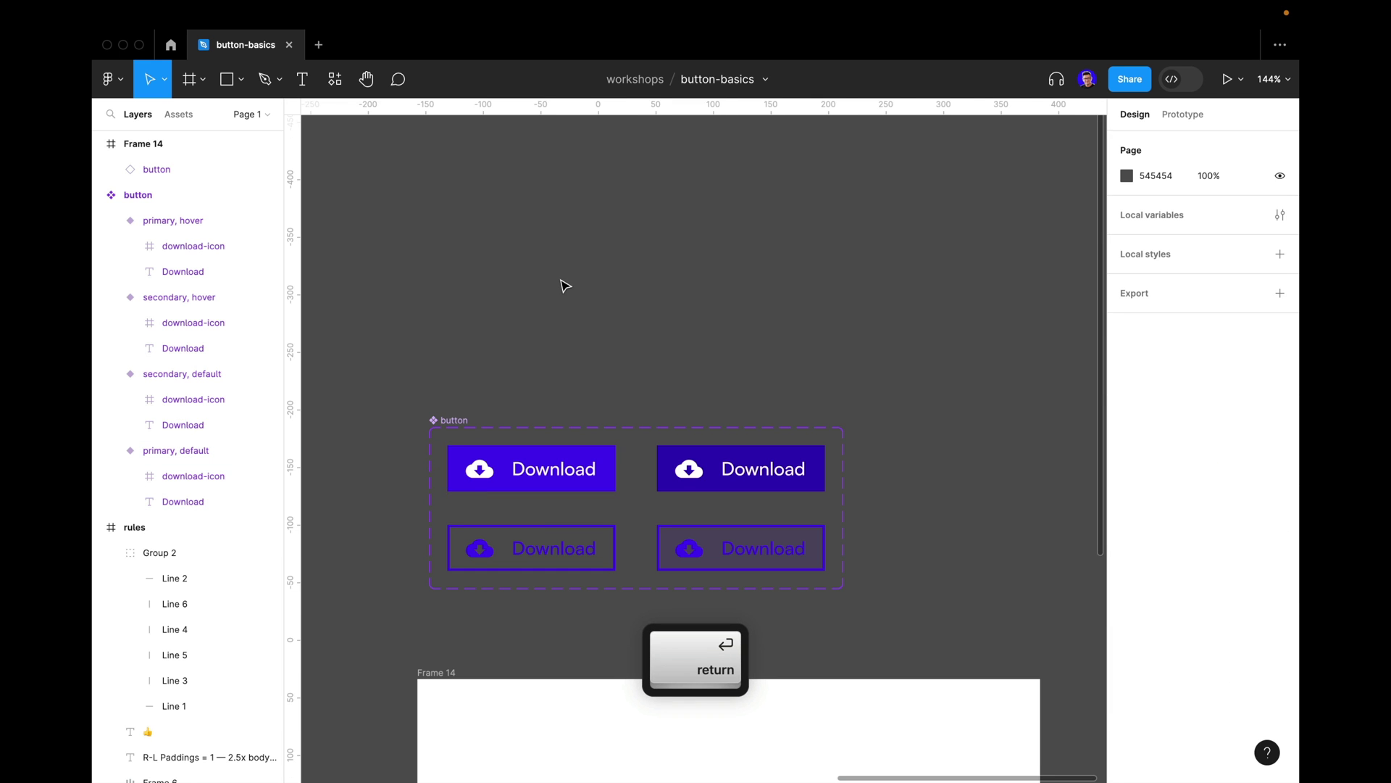
# Step: Return the Frame 14 button instance to the secondary default state
pyautogui.scroll(-5, 599, 307)
pyautogui.click(768, 623)
pyautogui.click(1232, 374)
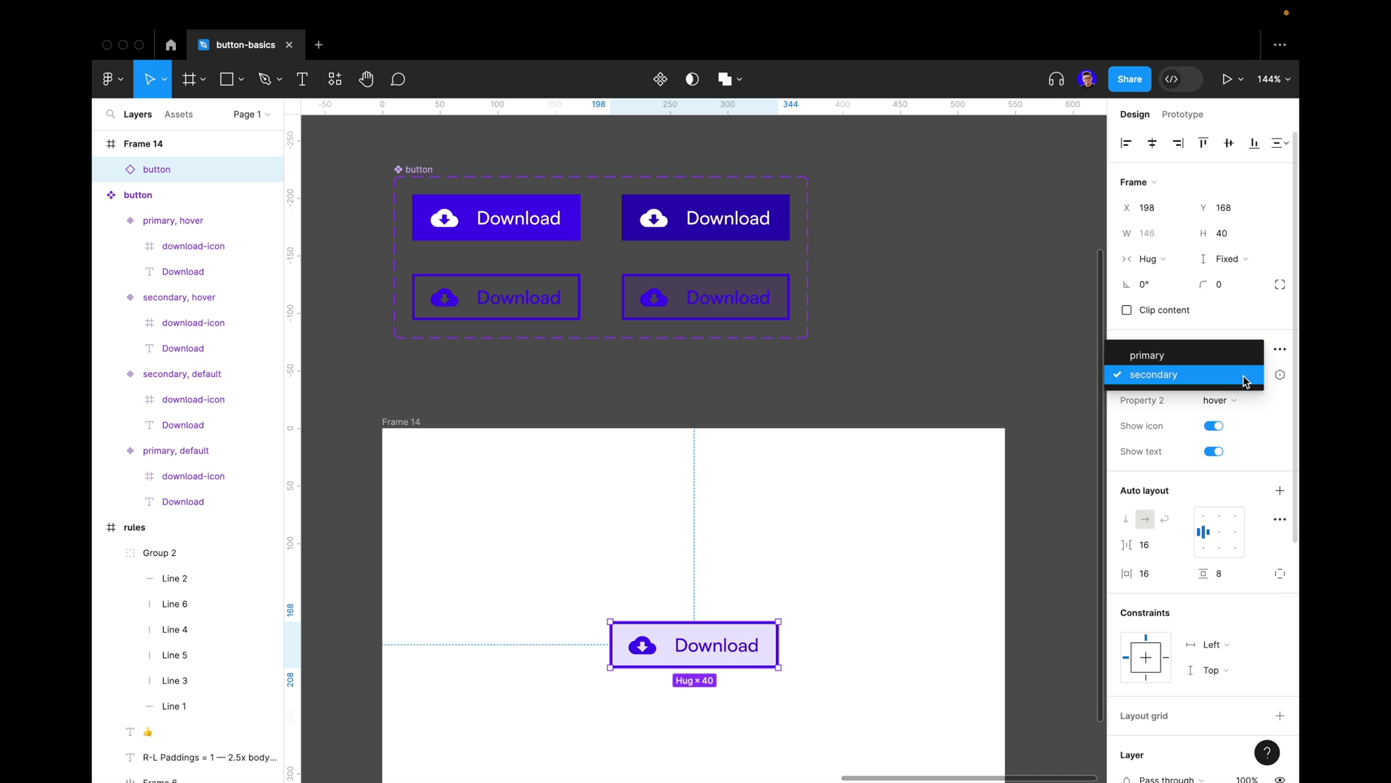
pyautogui.click(1220, 403)
pyautogui.click(1222, 403)
pyautogui.click(1203, 380)
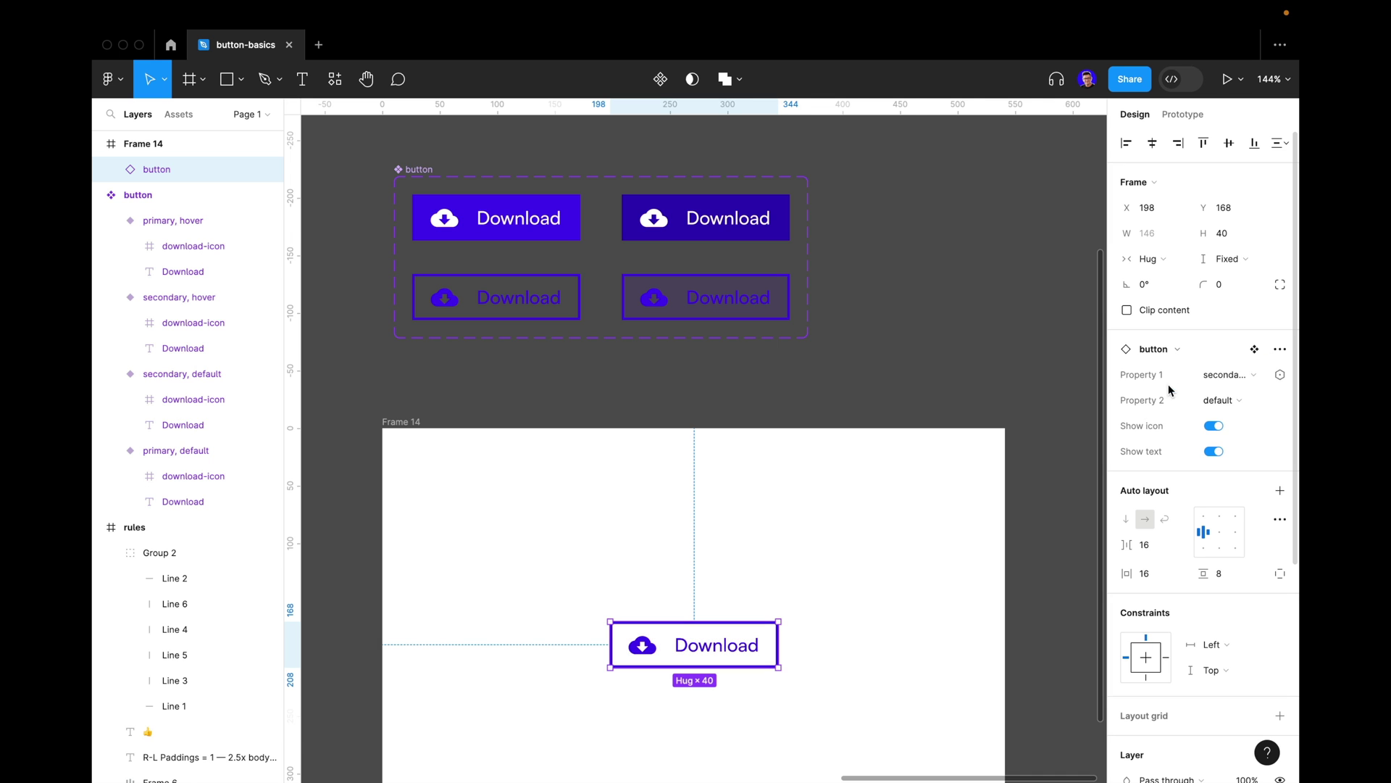
pyautogui.click(751, 576)
# Step: Switch the Frame 14 button instance to the filled primary variant
pyautogui.scroll(-3, 751, 569)
pyautogui.hscroll(-1, 751, 568)
pyautogui.click(751, 561)
pyautogui.click(1232, 375)
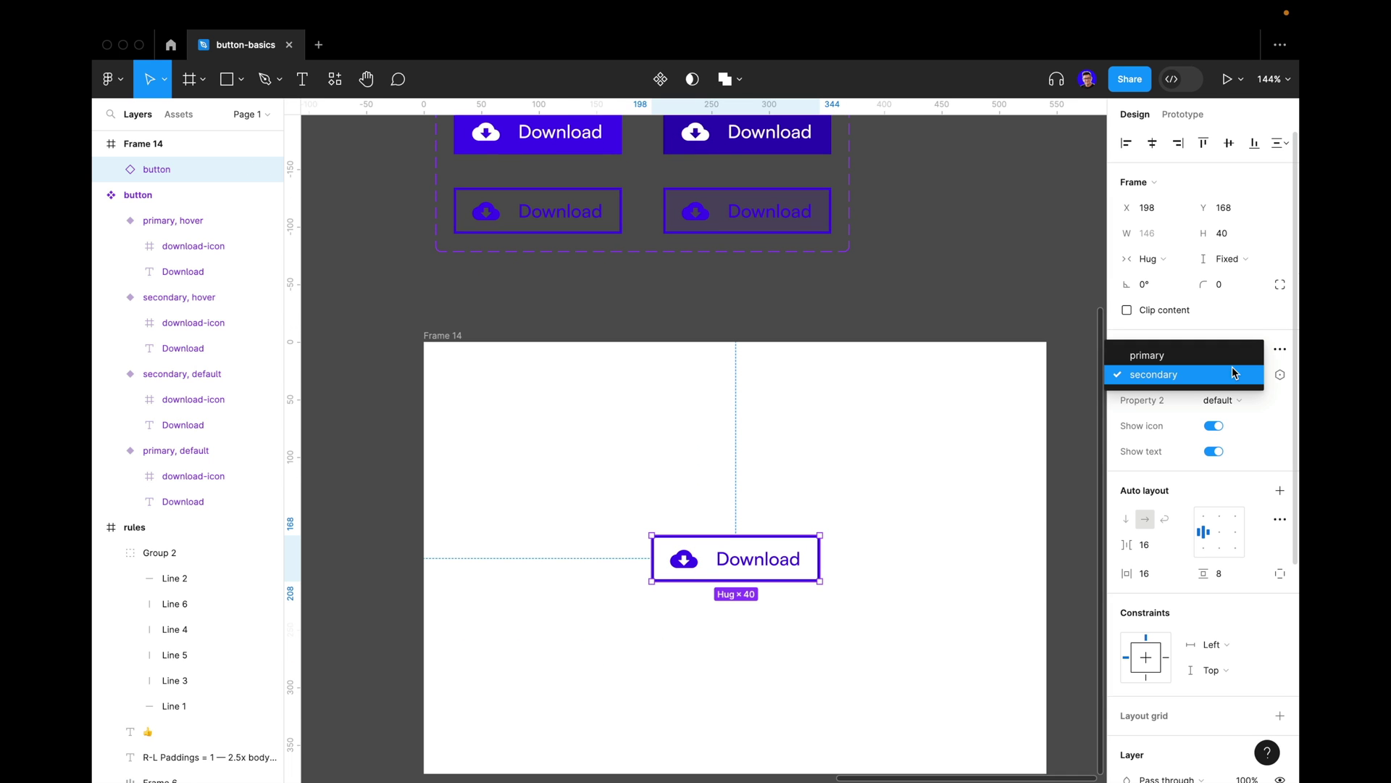
pyautogui.click(1196, 355)
pyautogui.click(700, 359)
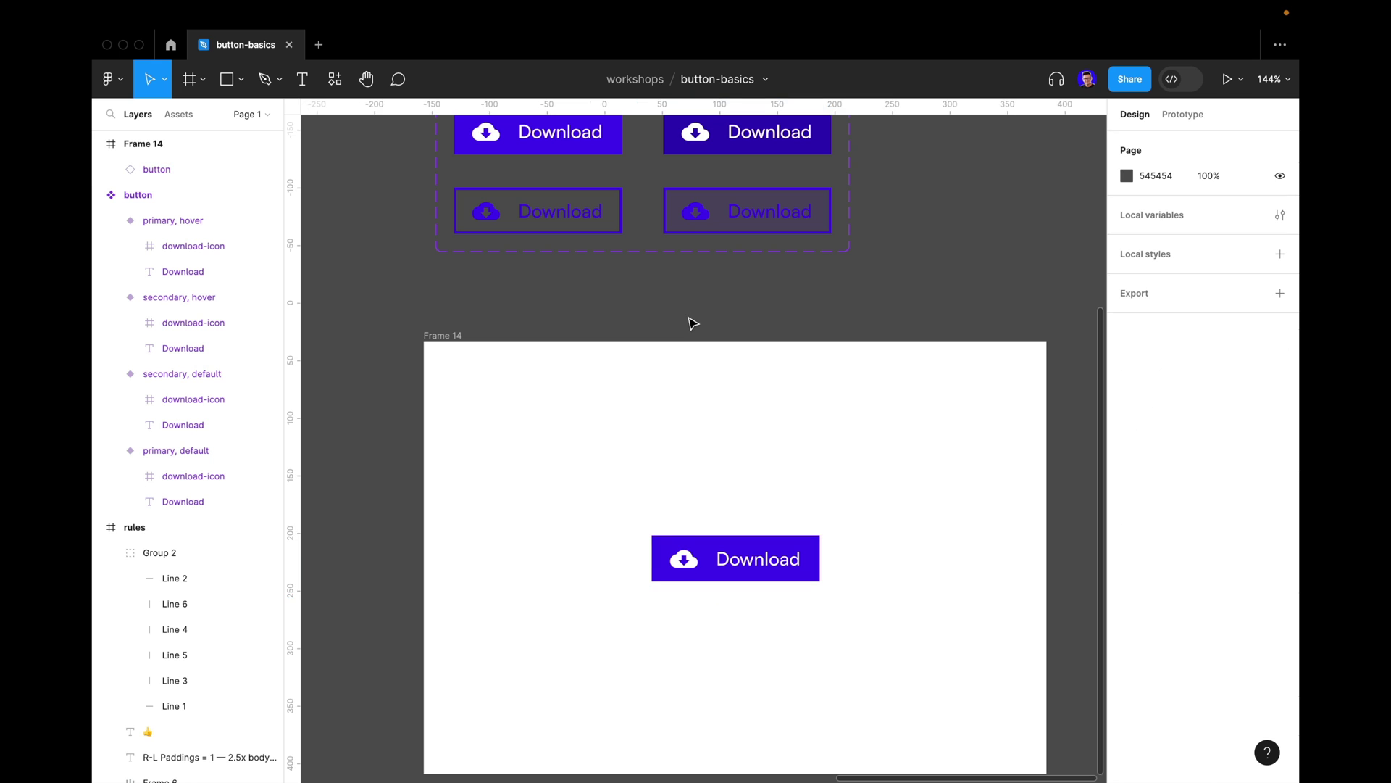
# Step: Pan to show the instance below the component set and select the primary default variant
pyautogui.scroll(3, 694, 323)
pyautogui.hscroll(1, 693, 323)
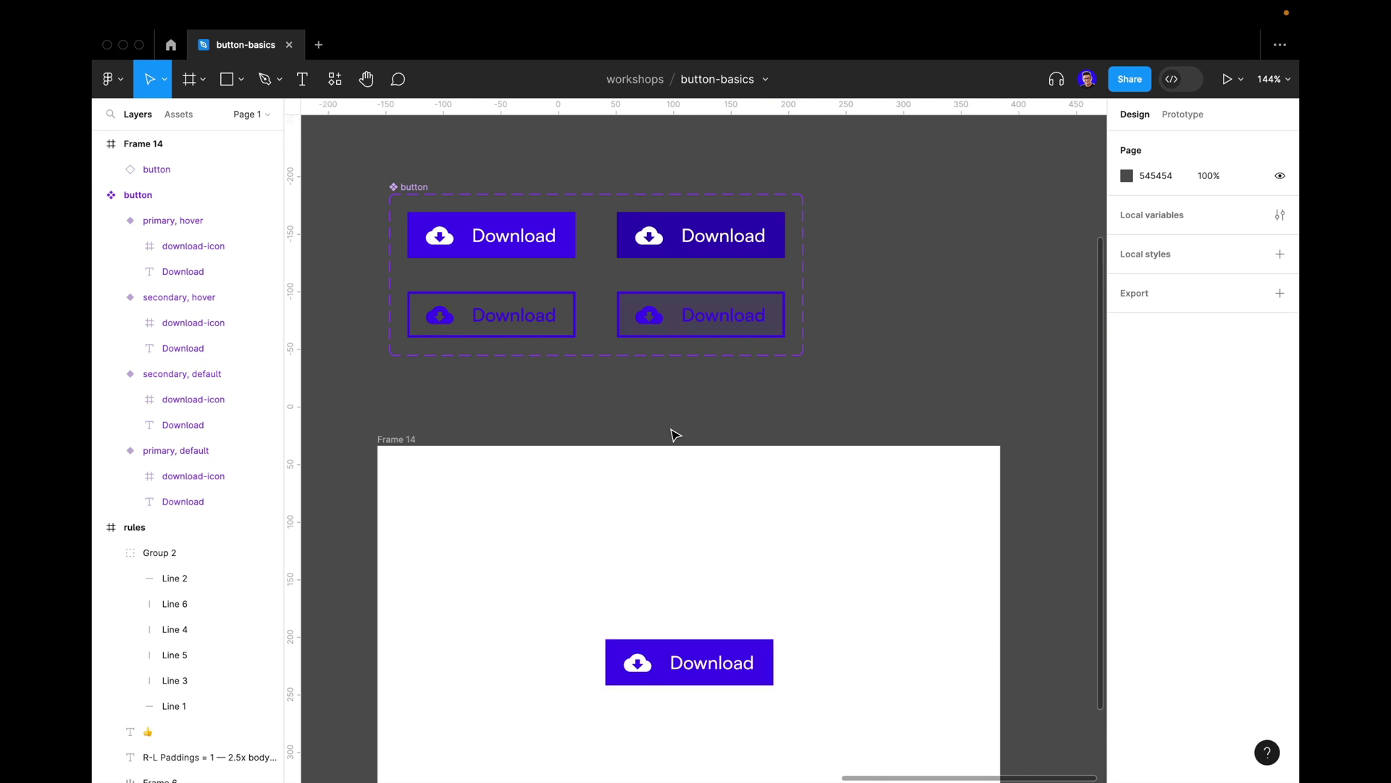
pyautogui.scroll(-2, 676, 435)
pyautogui.hscroll(1, 675, 435)
pyautogui.hscroll(-2, 528, 311)
pyautogui.scroll(2, 528, 311)
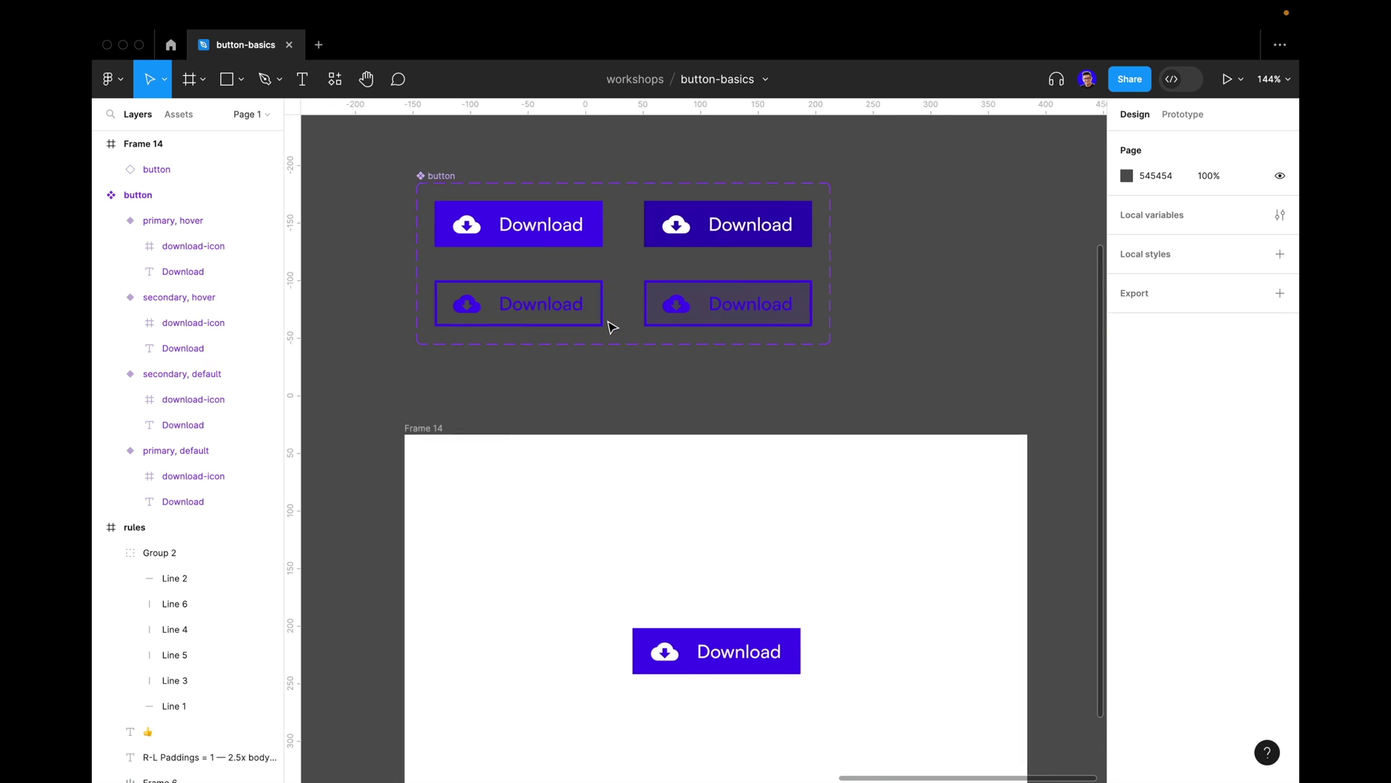
pyautogui.scroll(-1, 612, 327)
pyautogui.hscroll(1, 613, 328)
pyautogui.click(553, 229)
# Step: In Prototype mode, link primary default to primary hover with a While hovering trigger
pyautogui.click(1183, 114)
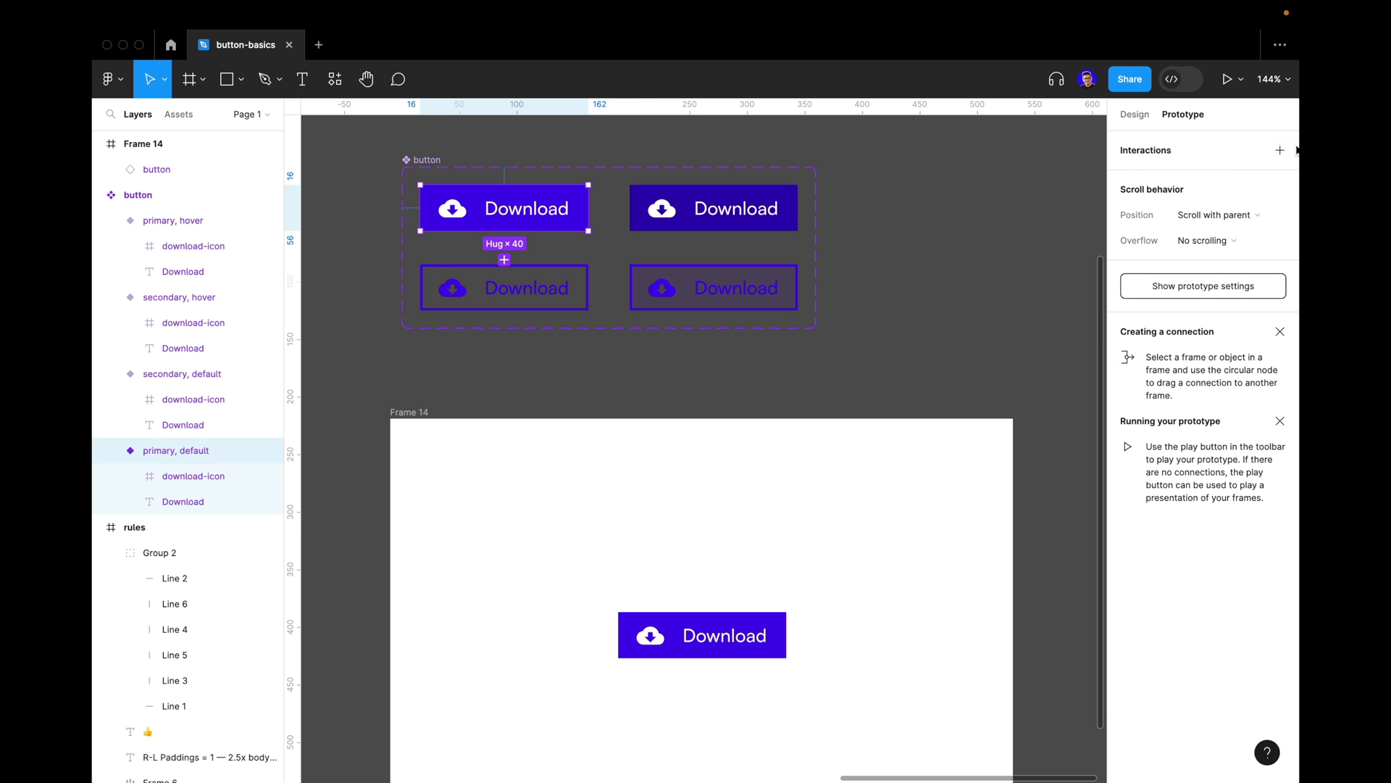
pyautogui.scroll(5, 589, 198)
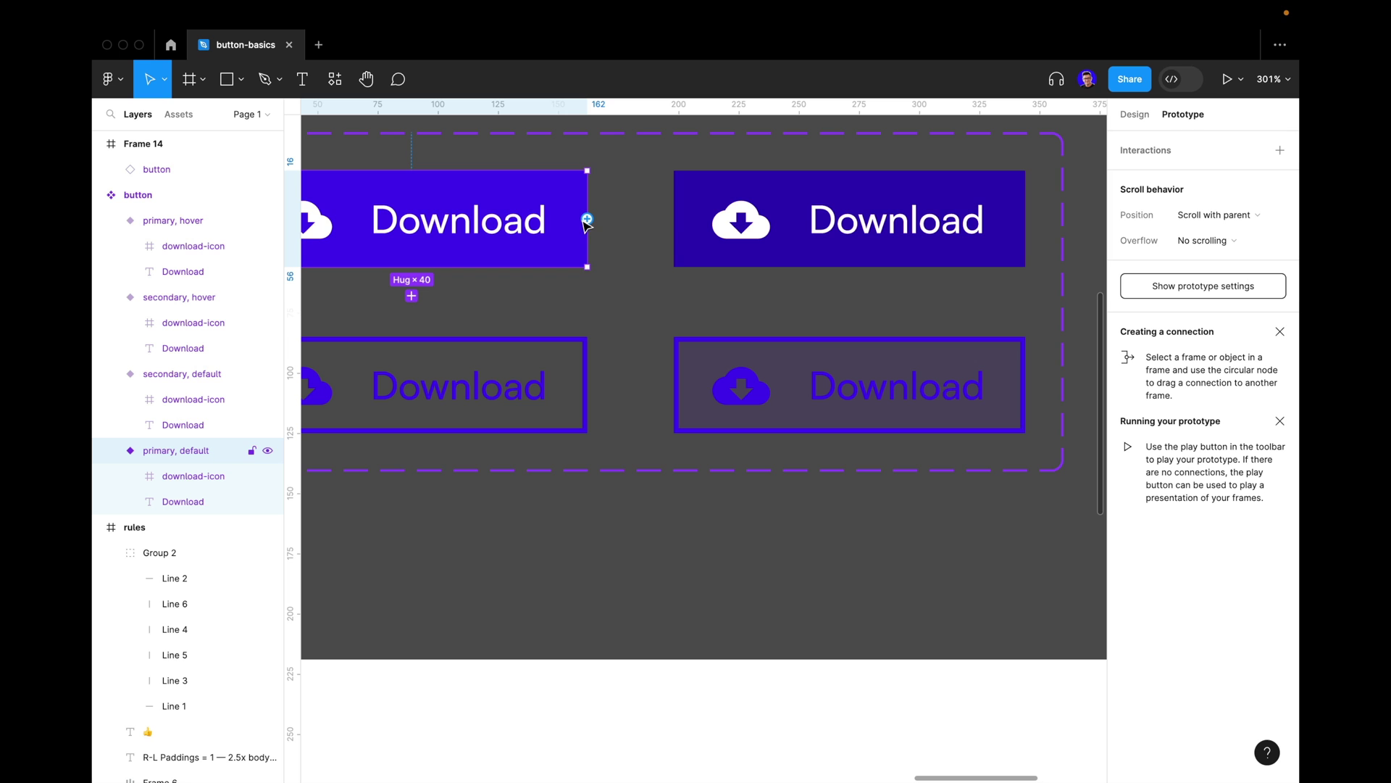
pyautogui.moveTo(587, 219); pyautogui.dragTo(684, 219)
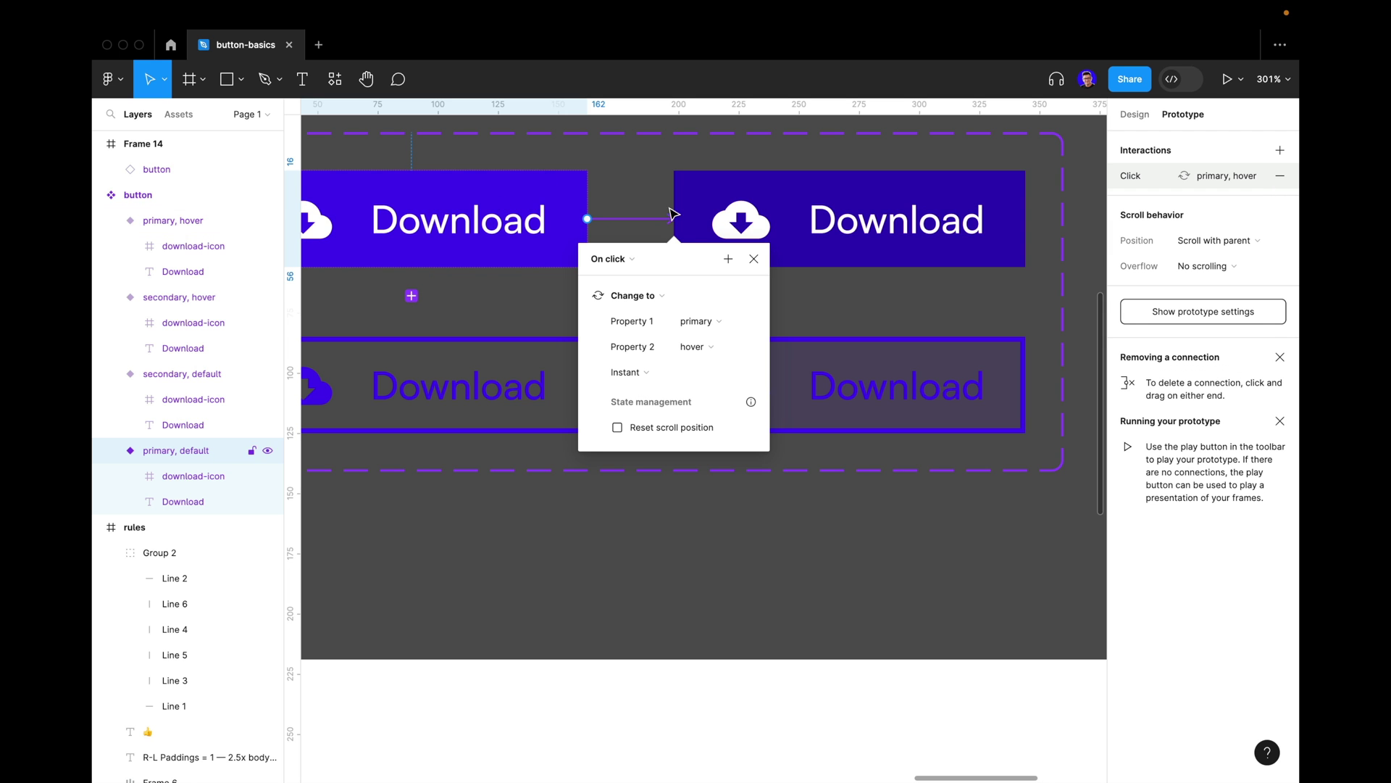
pyautogui.scroll(2, 652, 305)
pyautogui.hscroll(-2, 652, 304)
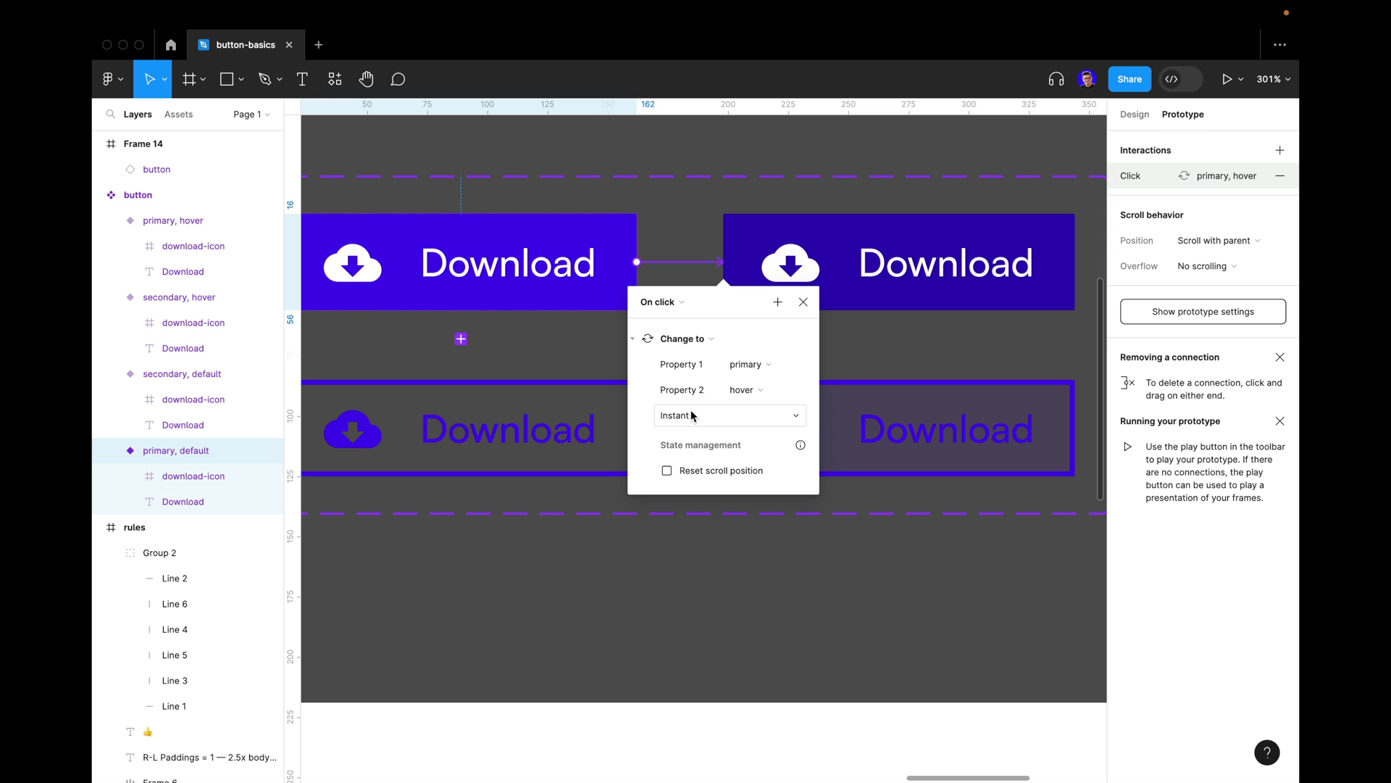
pyautogui.click(679, 303)
pyautogui.click(682, 340)
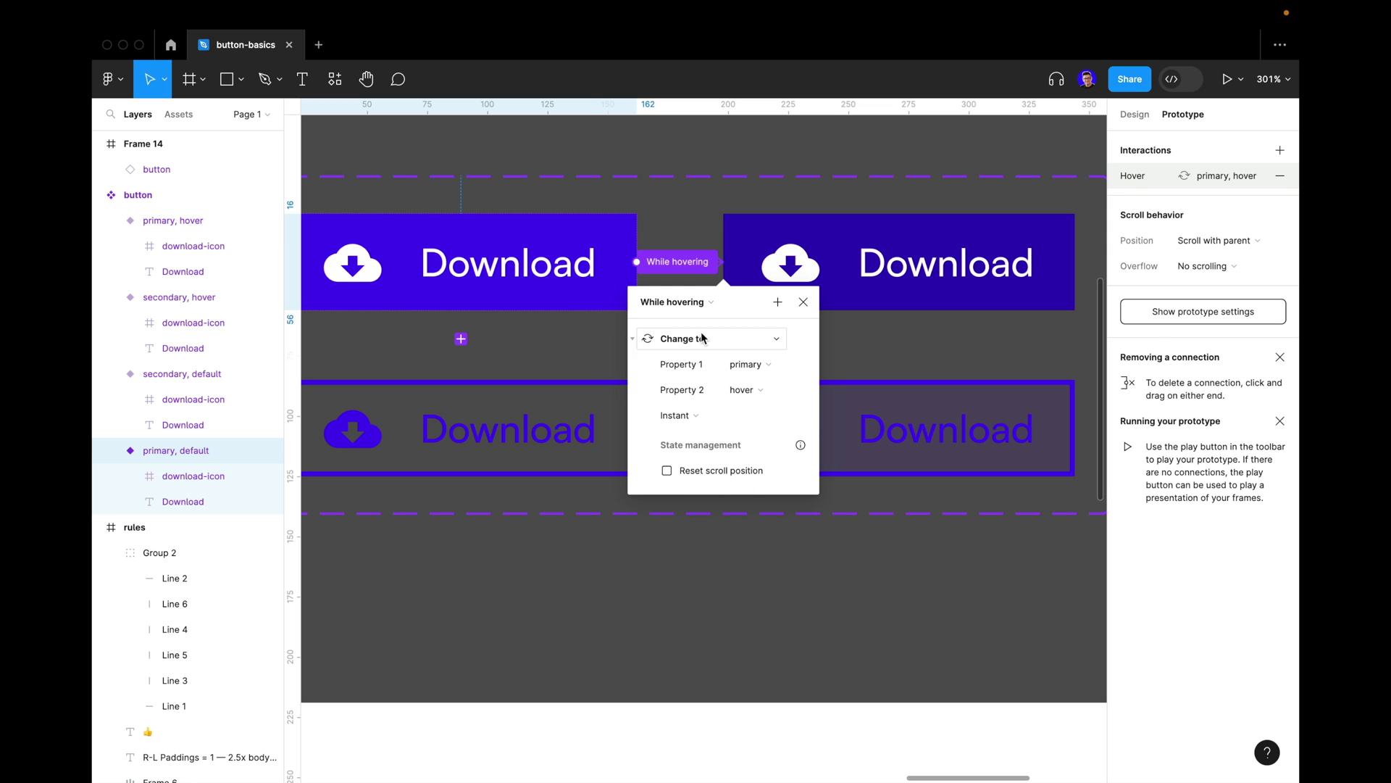
pyautogui.click(708, 227)
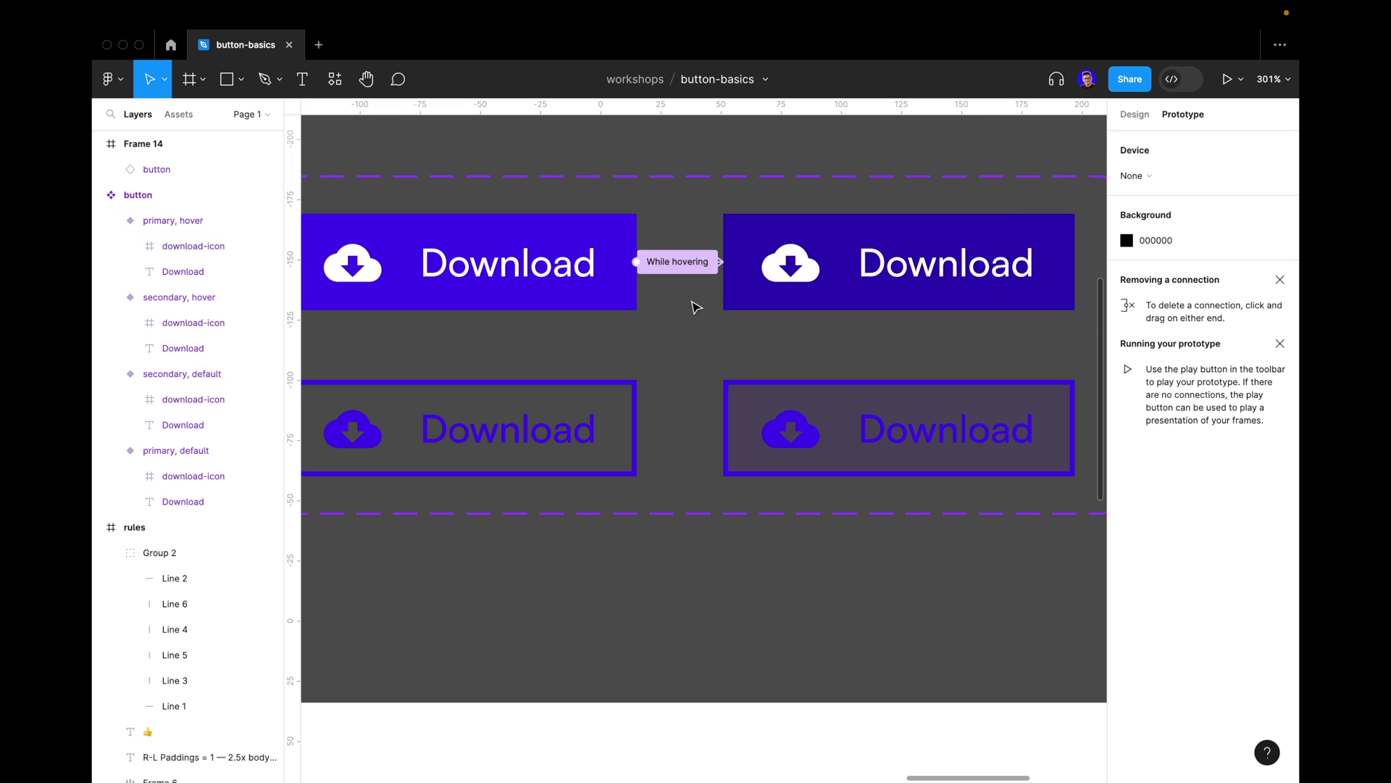
# Step: Link secondary default to secondary hover with a While hovering trigger
pyautogui.scroll(-2, 692, 304)
pyautogui.hscroll(-3, 692, 304)
pyautogui.click(725, 353)
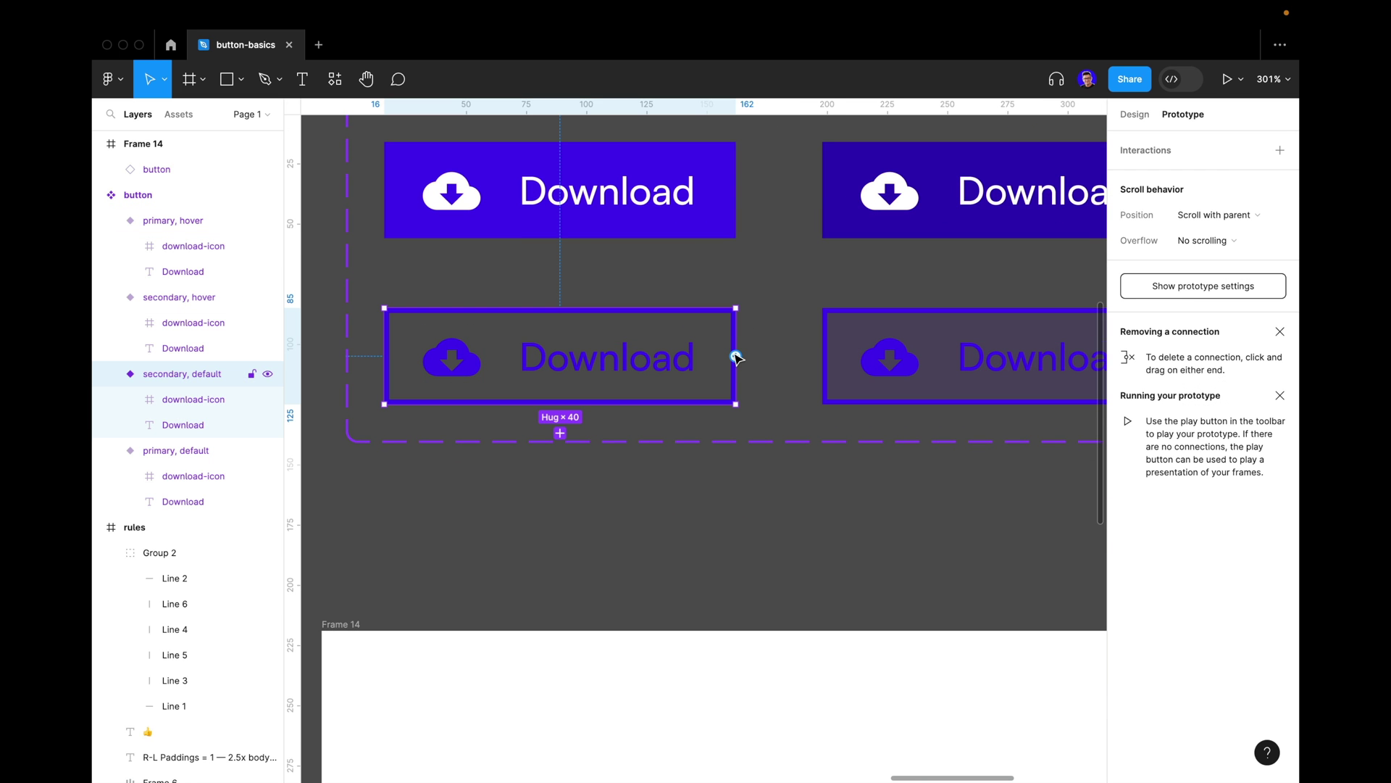
pyautogui.moveTo(737, 357); pyautogui.dragTo(884, 356)
pyautogui.click(765, 403)
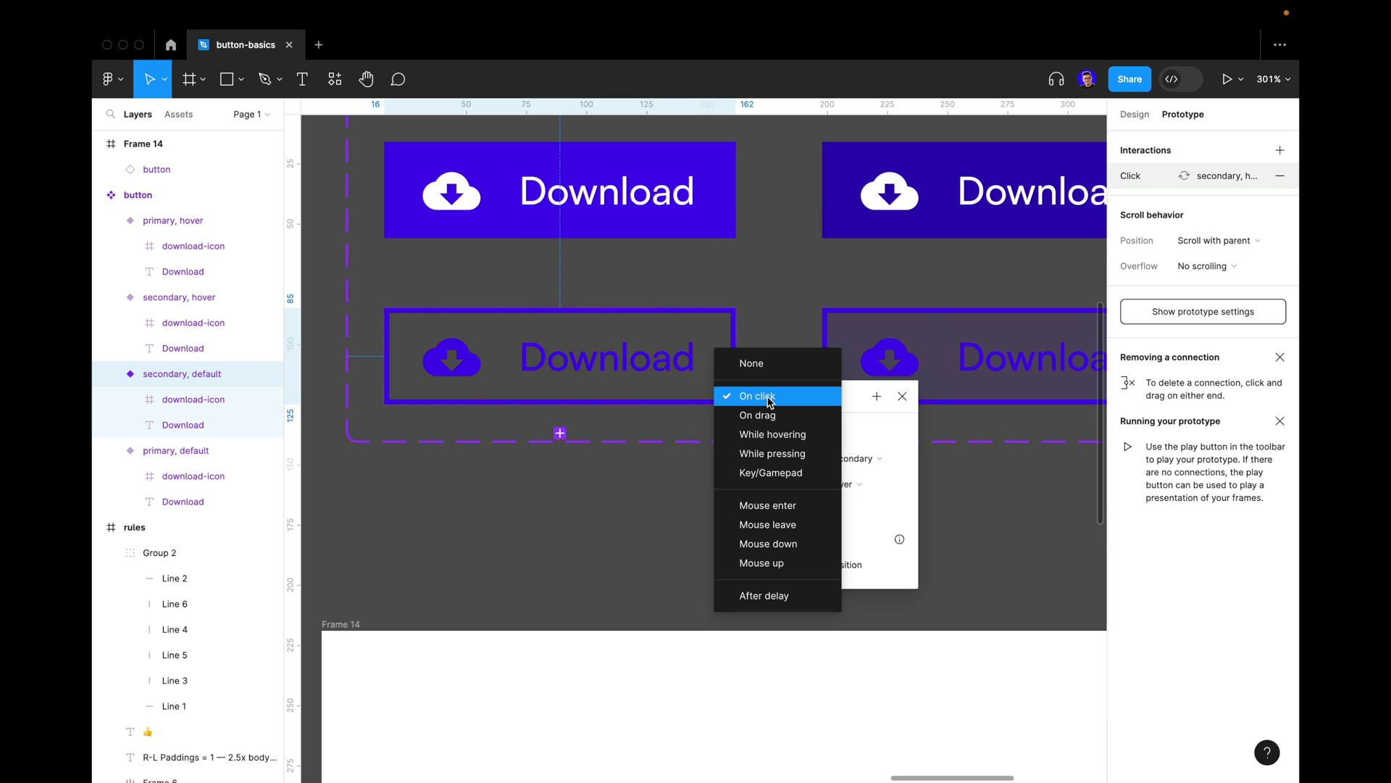
pyautogui.click(780, 432)
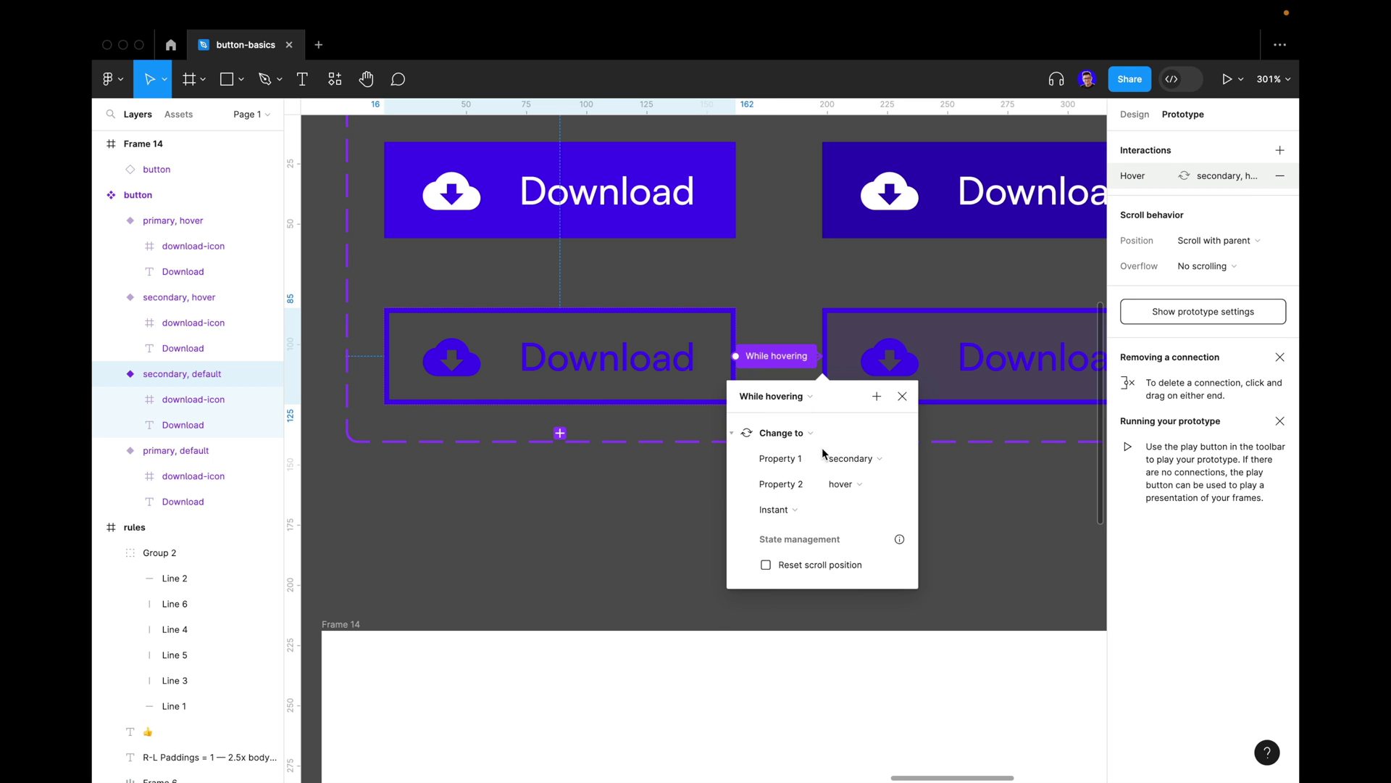
pyautogui.click(624, 596)
pyautogui.scroll(-5, 624, 596)
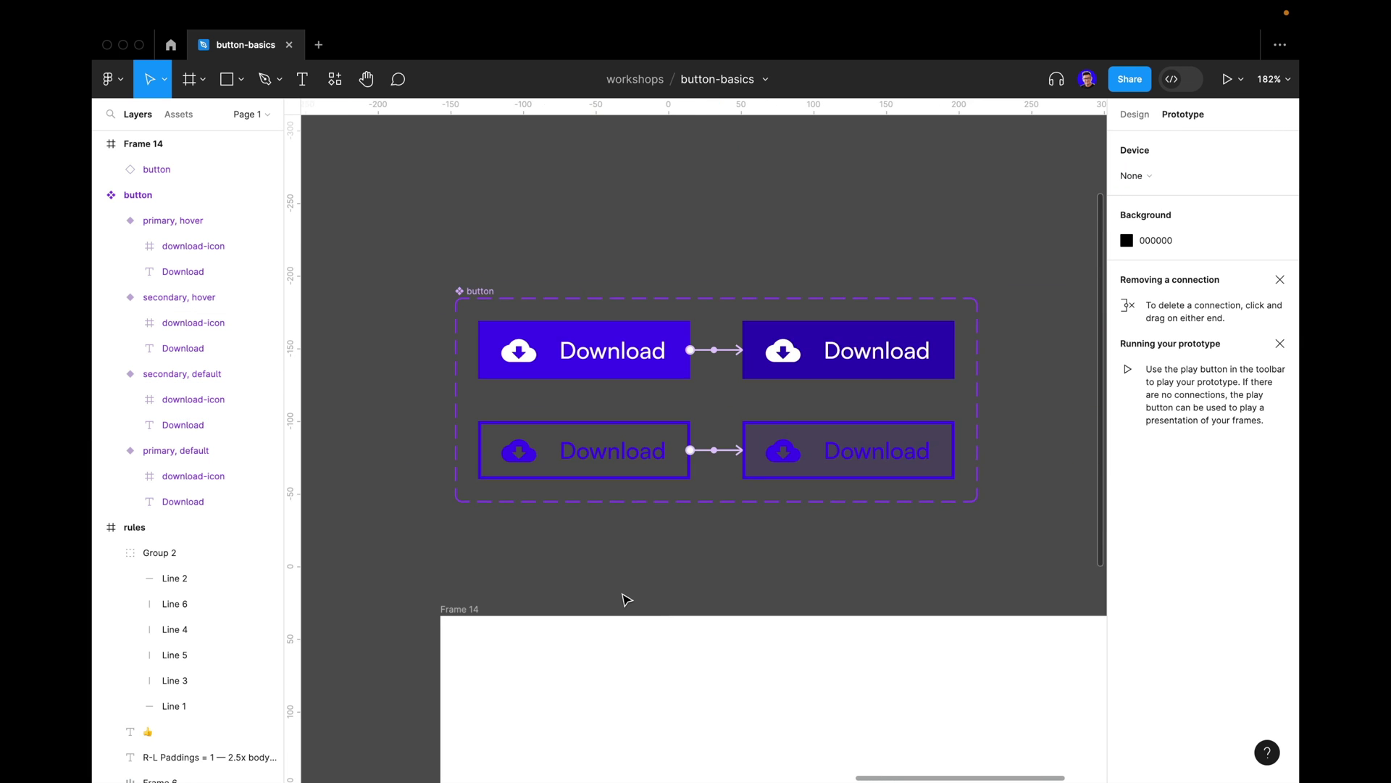
pyautogui.scroll(-5, 624, 600)
# Step: Open a Shift+Space prototype preview of Frame 14, then move and enlarge it
pyautogui.scroll(3, 624, 600)
pyautogui.scroll(-3, 435, 453)
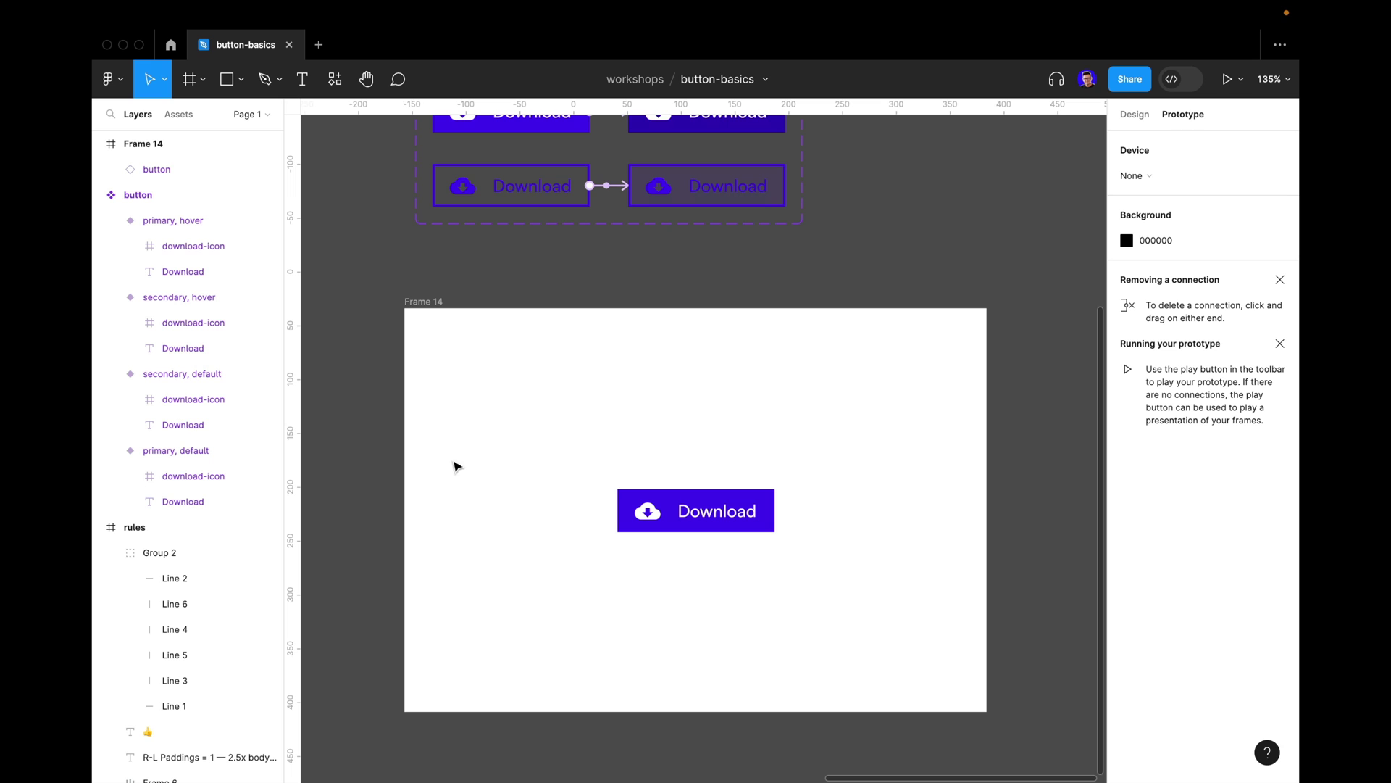
pyautogui.click(423, 300)
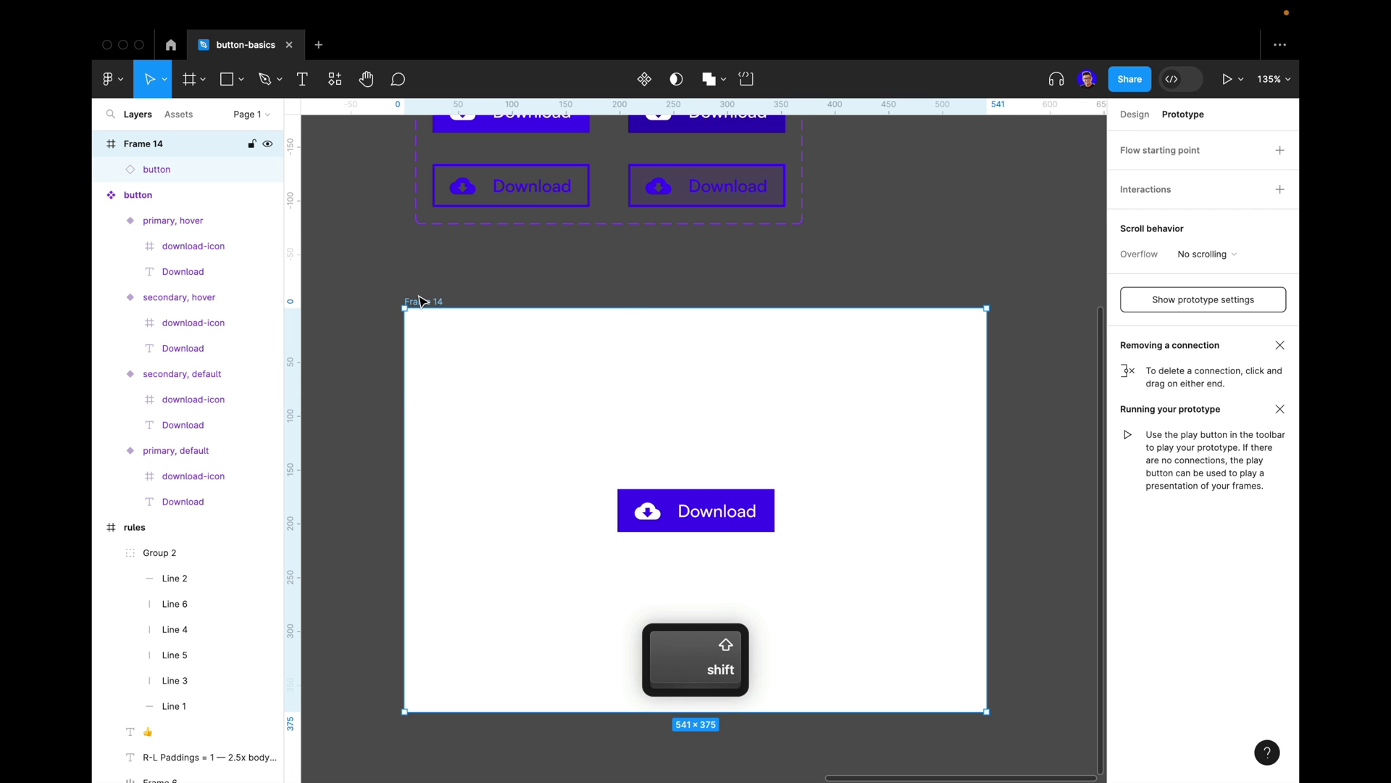
pyautogui.hotkey('shift', 'space')
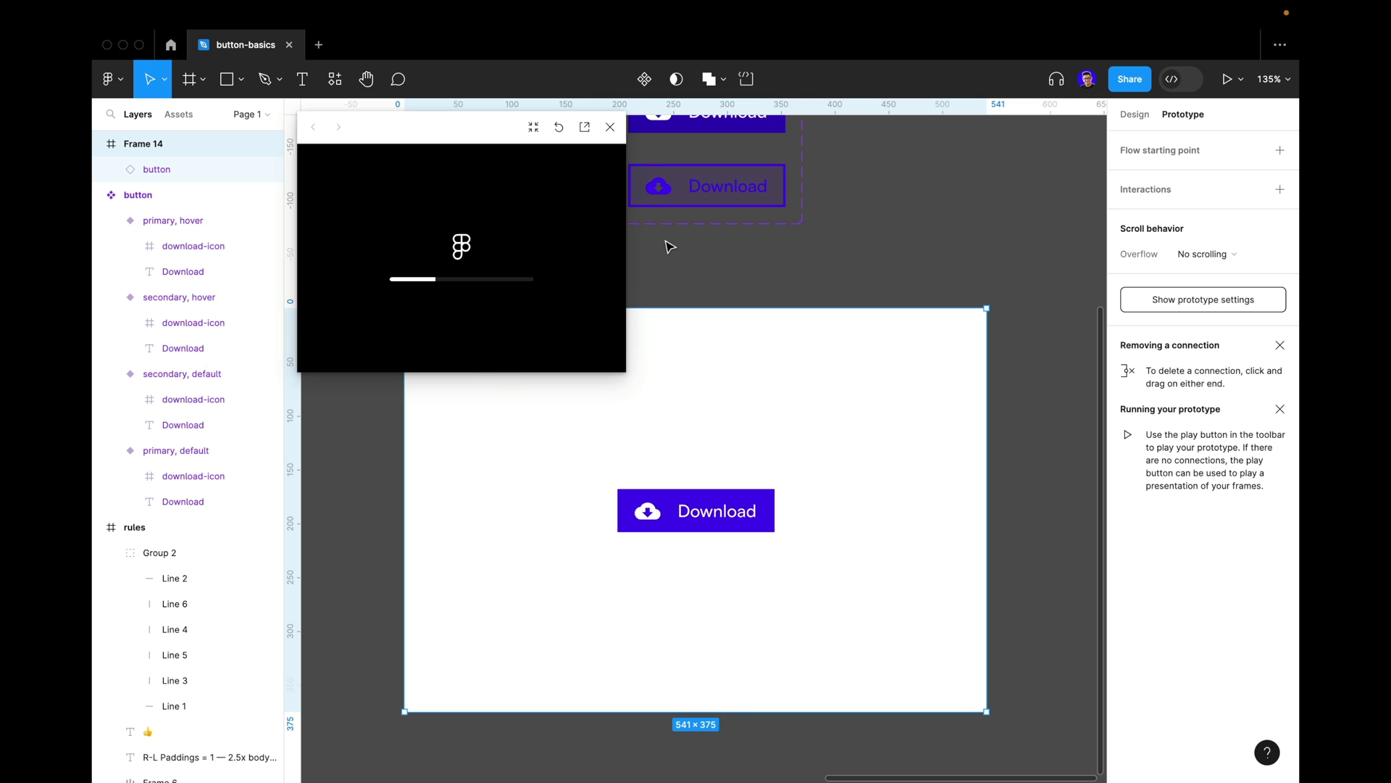
pyautogui.hscroll(-3, 668, 242)
pyautogui.moveTo(434, 127); pyautogui.dragTo(265, 151)
pyautogui.moveTo(453, 392); pyautogui.dragTo(572, 650)
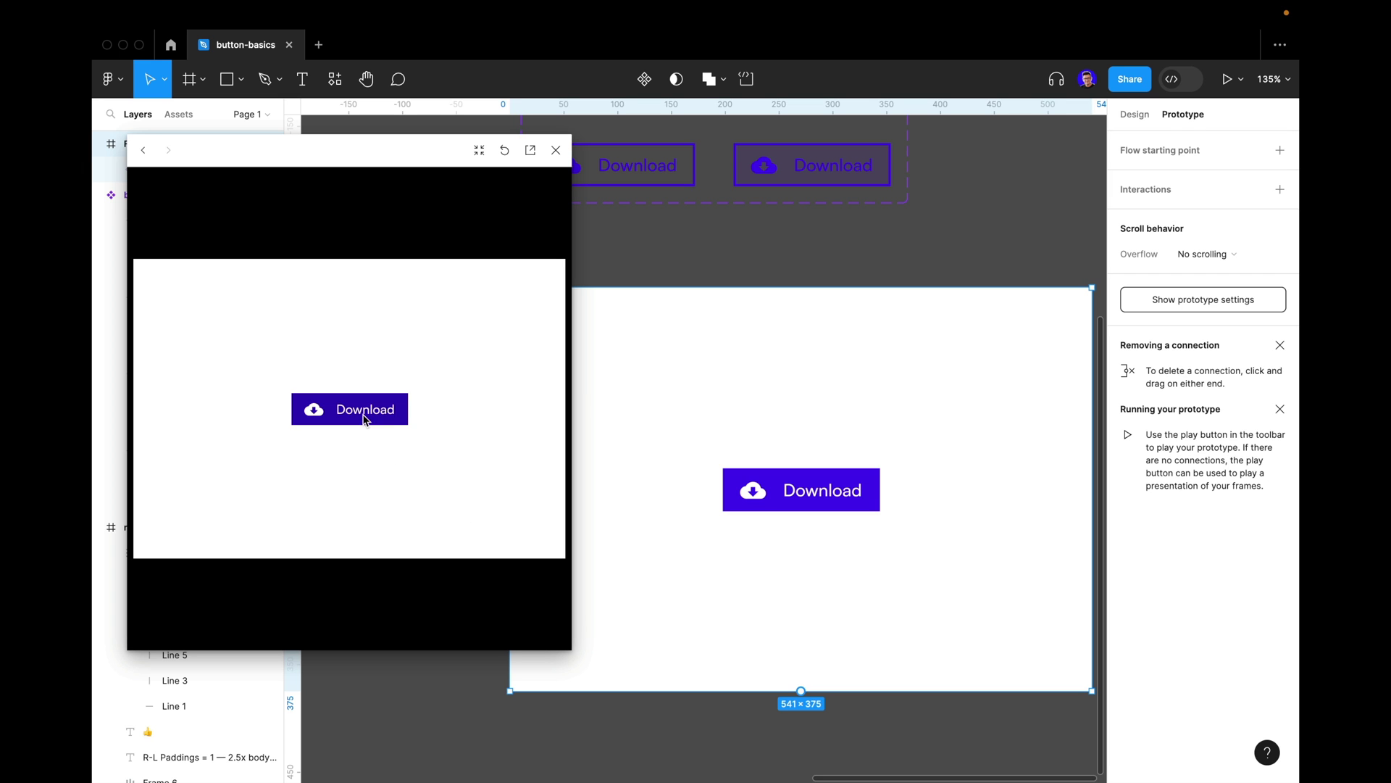
# Step: Set the Frame 14 Download instance's Property 1 to secondary
pyautogui.click(1134, 116)
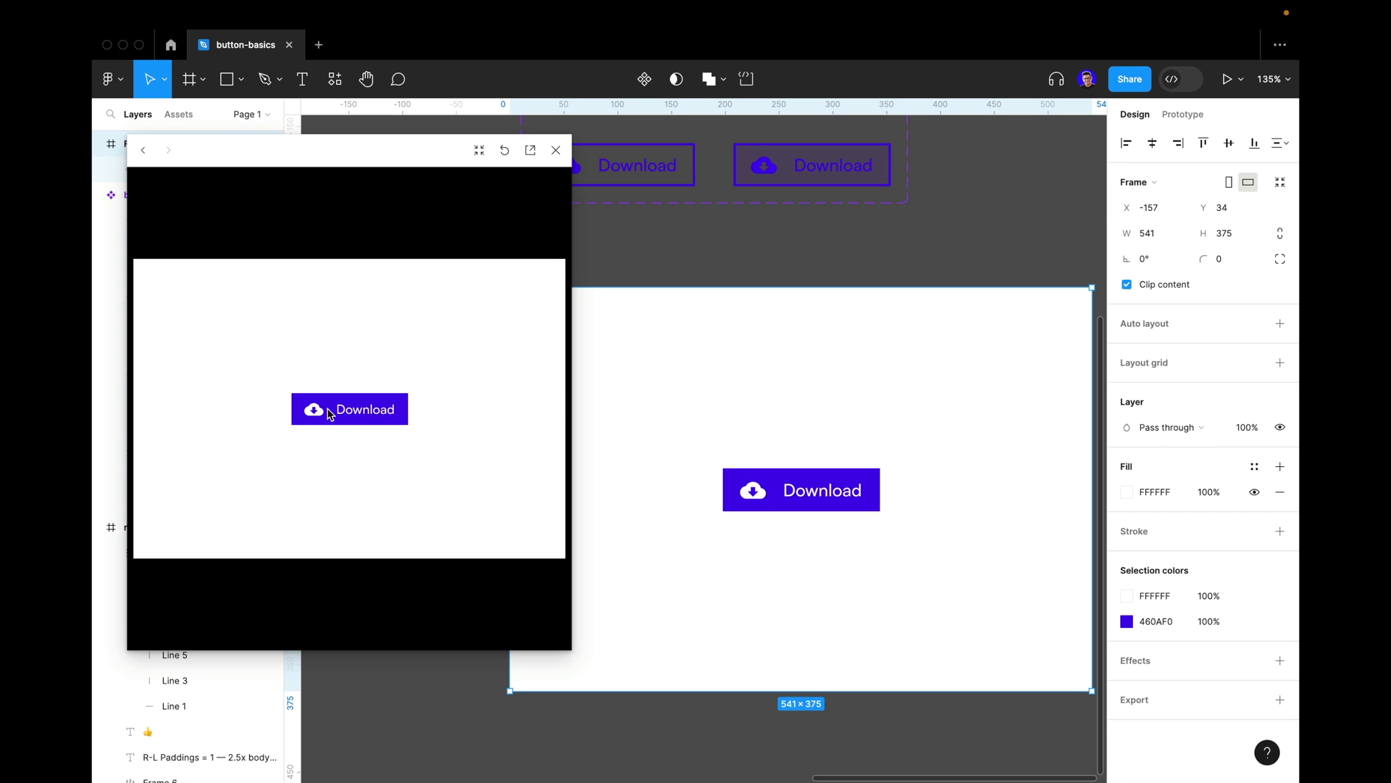
pyautogui.click(862, 489)
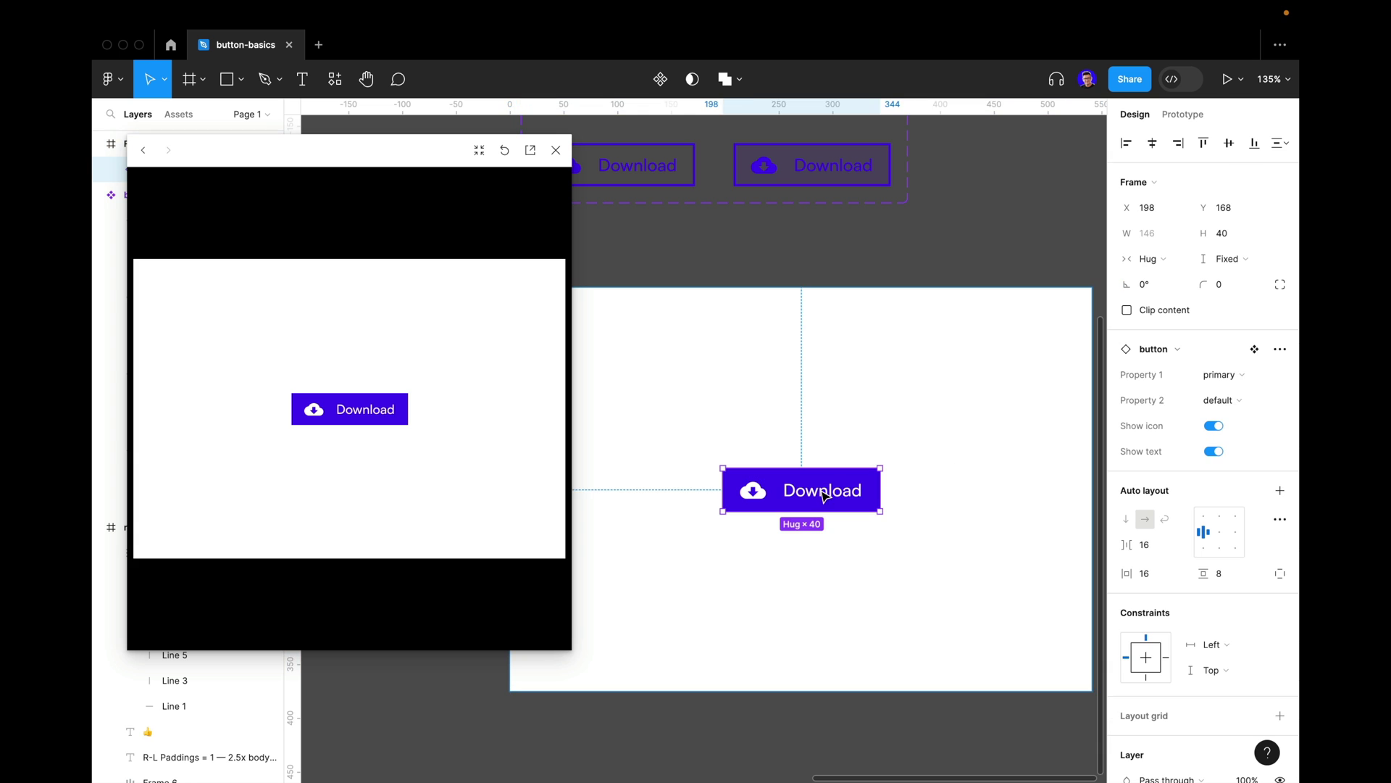
pyautogui.click(1232, 374)
pyautogui.click(1174, 395)
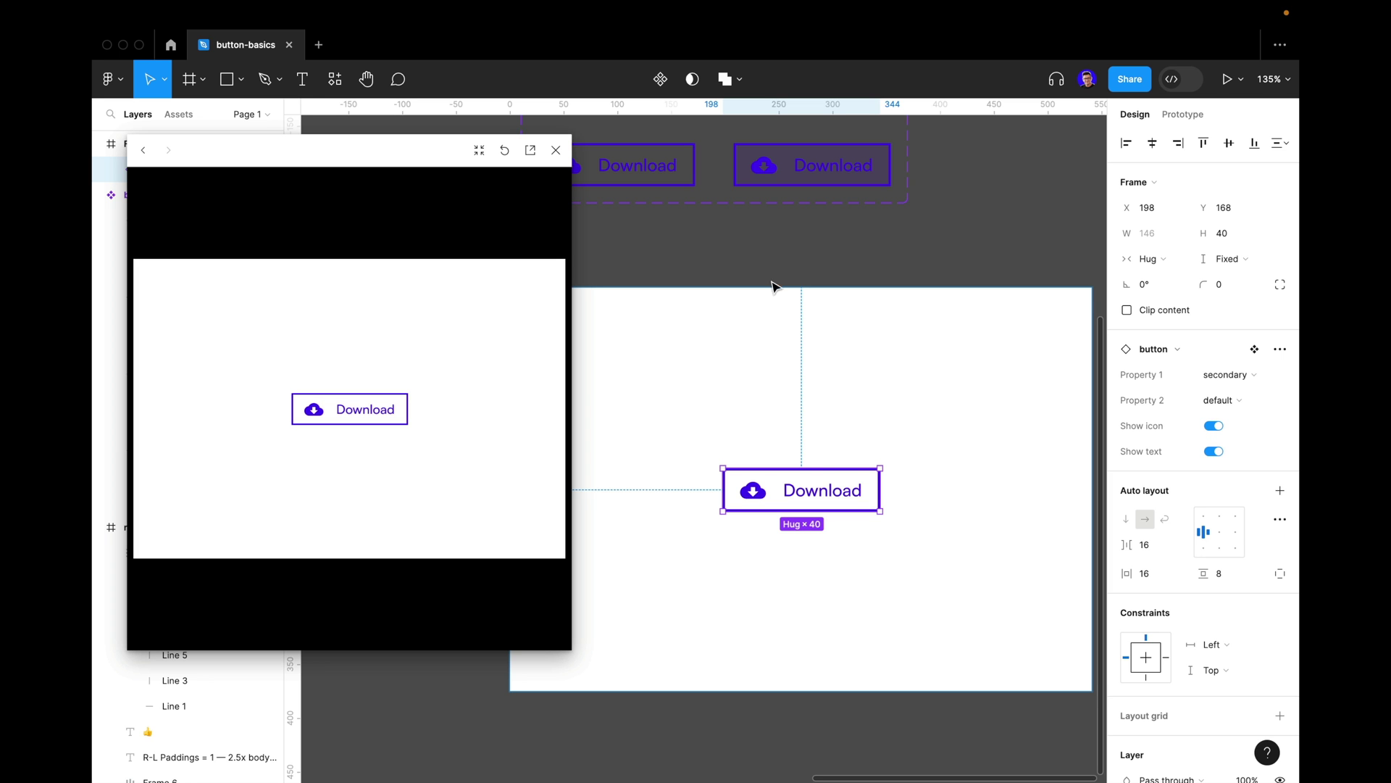
# Step: Raise the fill opacity of the secondary hover variant
pyautogui.scroll(4, 781, 282)
pyautogui.hscroll(-2, 781, 283)
pyautogui.click(818, 294)
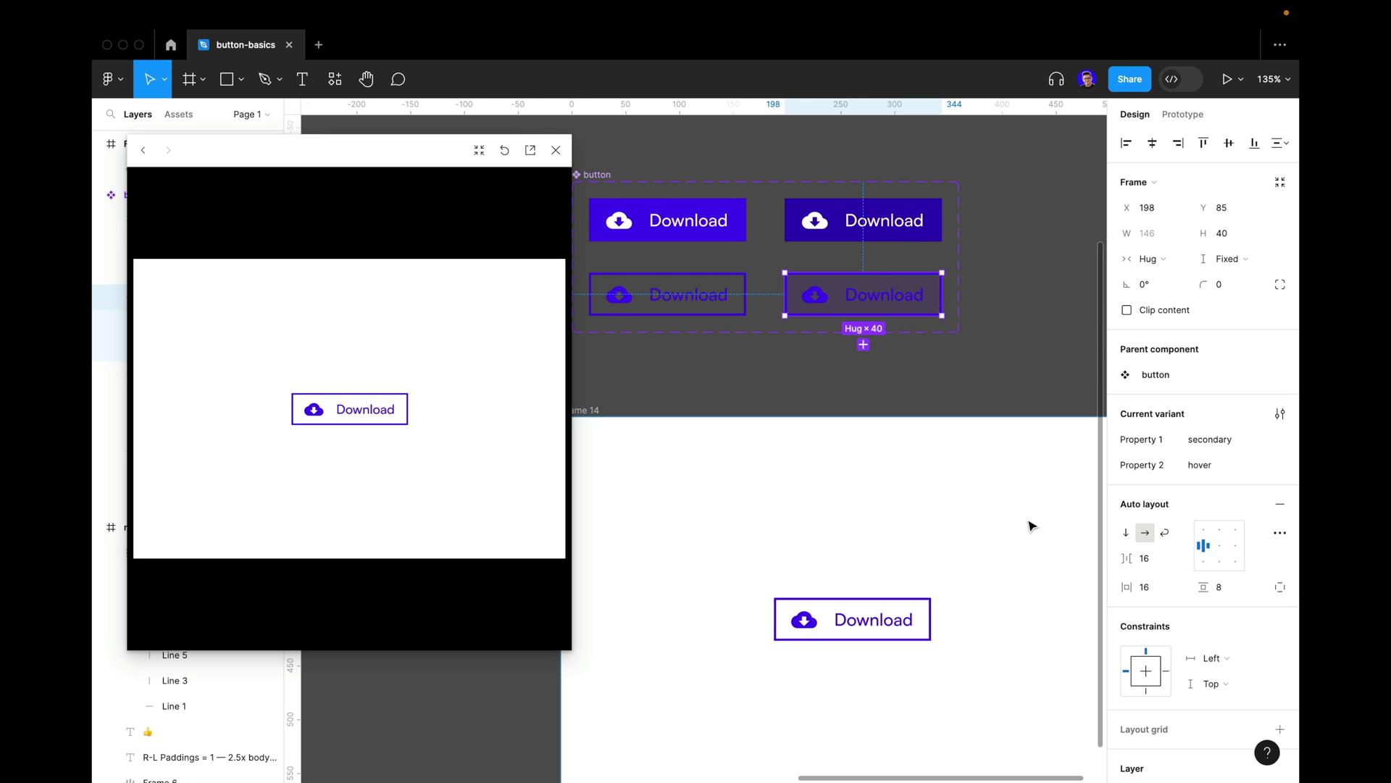
pyautogui.scroll(-5, 1207, 643)
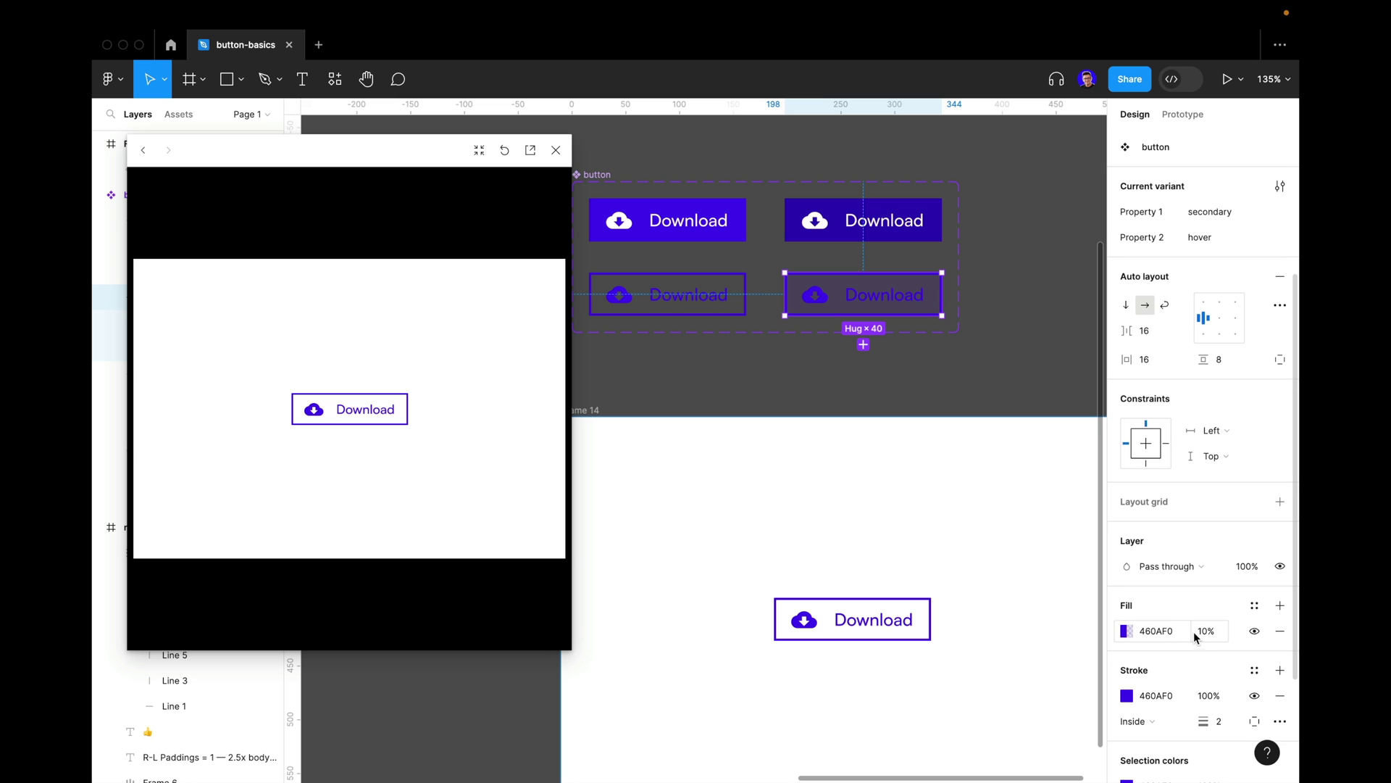
pyautogui.click(1206, 631)
pyautogui.hotkey('shift', 'Up')
pyautogui.click(667, 484)
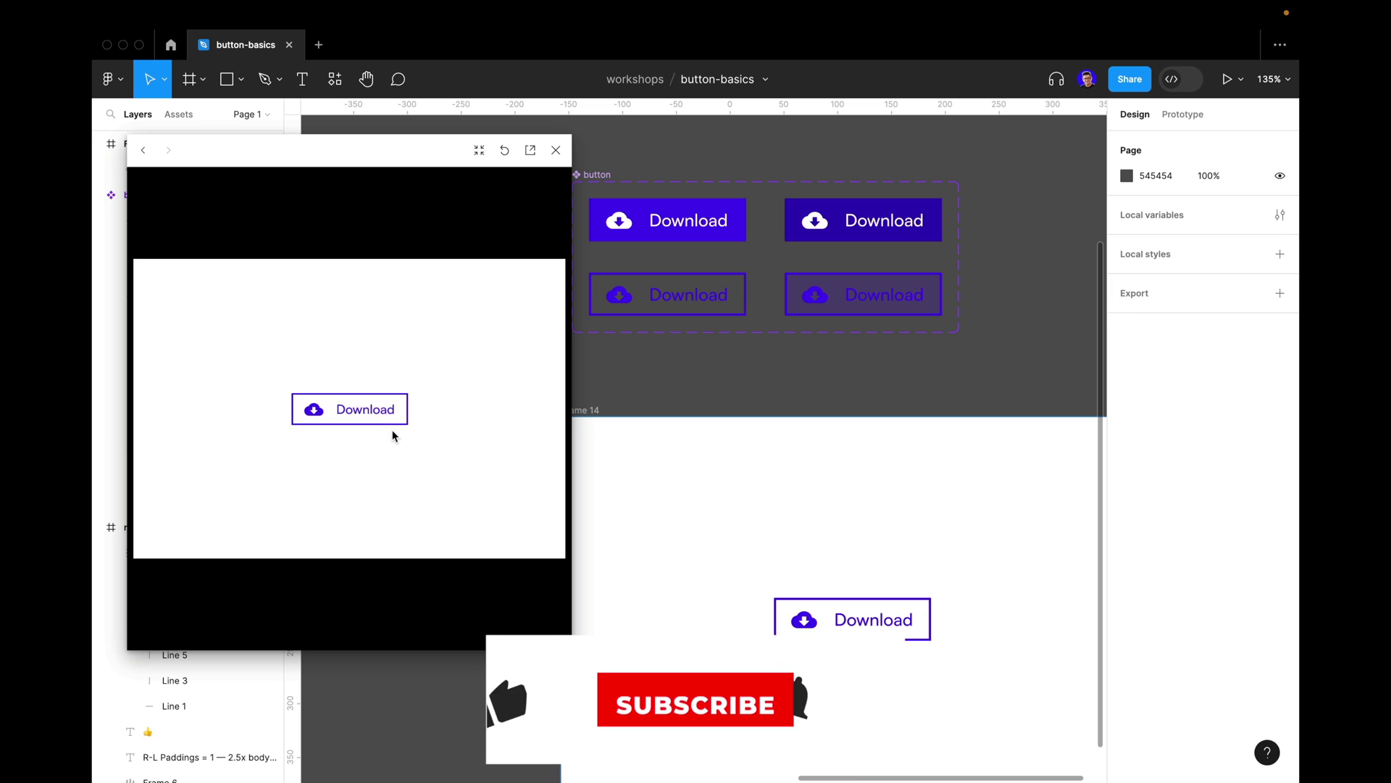
# Step: Confirm the Frame 14 Download instance stays in the secondary style
pyautogui.scroll(-1, 742, 363)
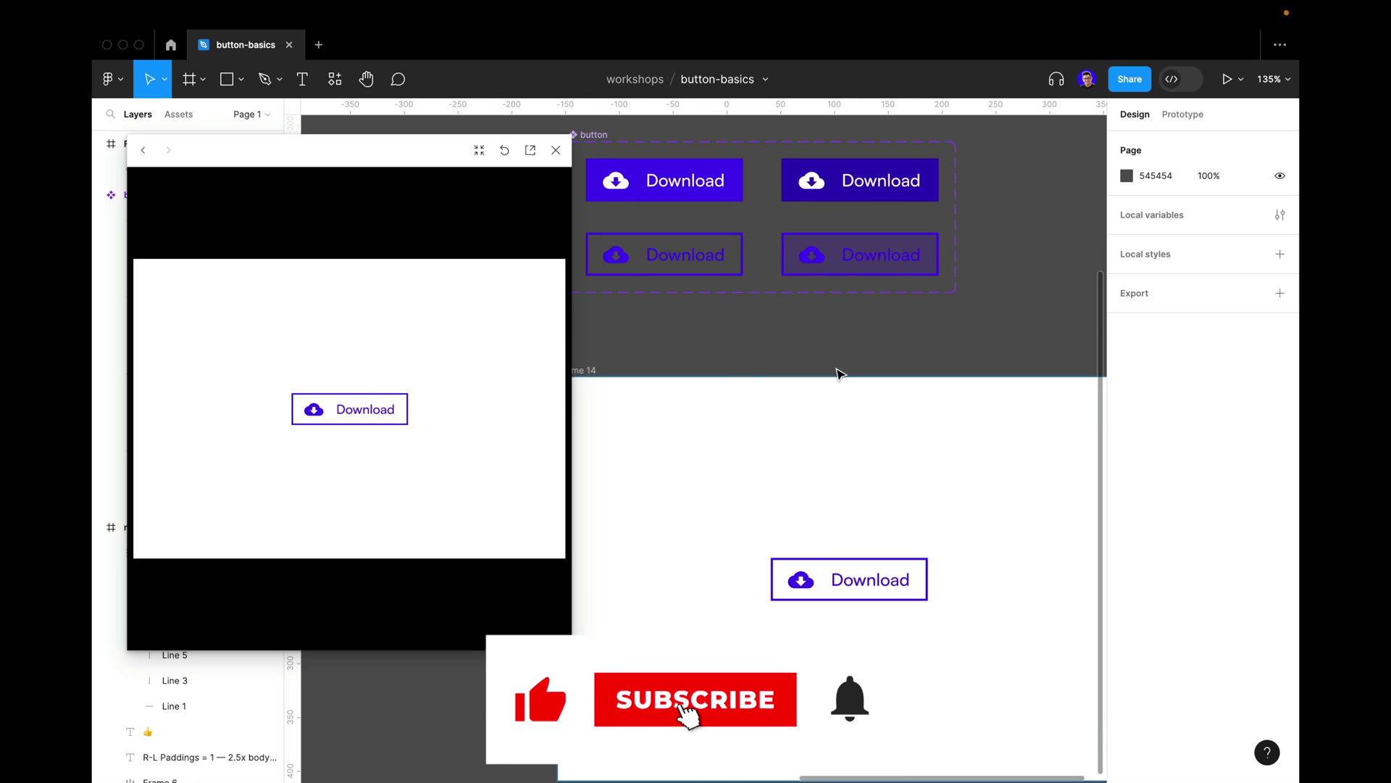
pyautogui.scroll(-1, 779, 399)
pyautogui.click(833, 543)
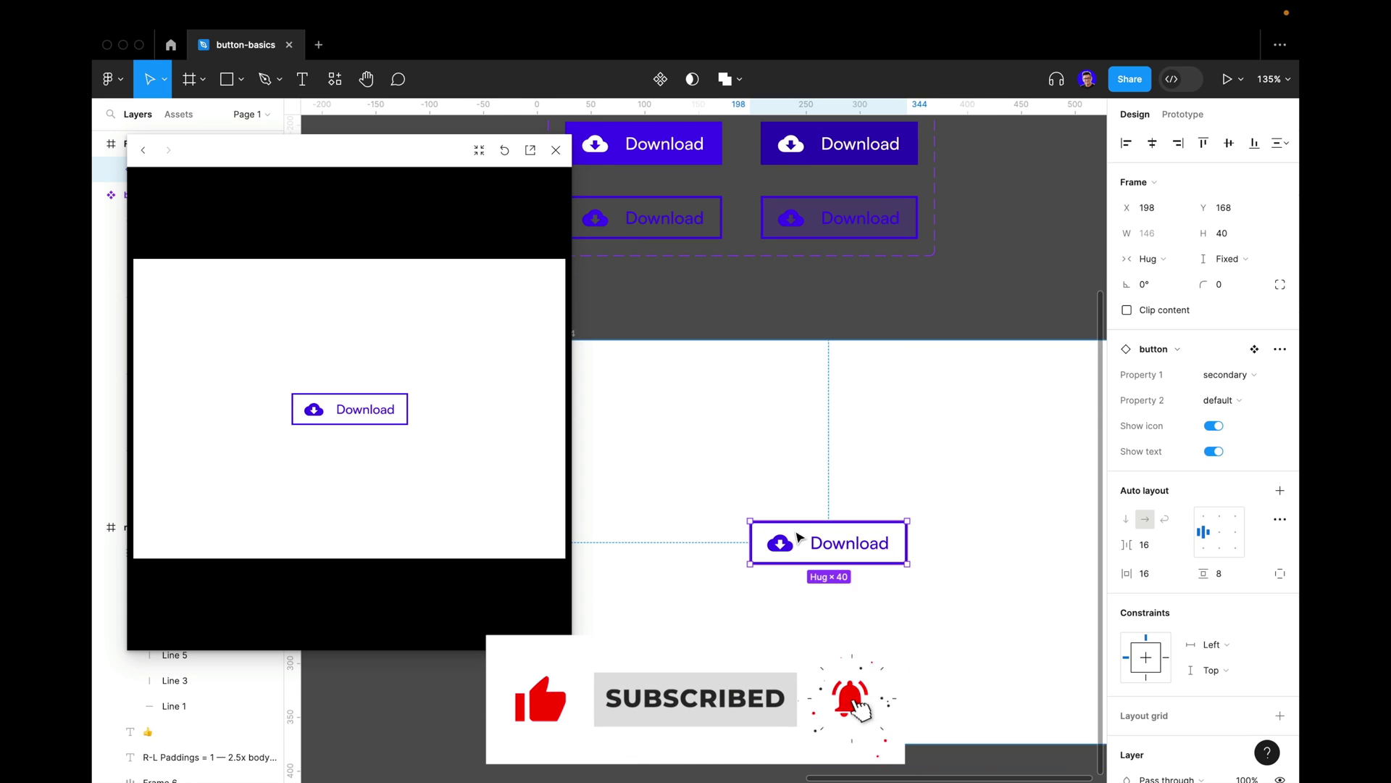
pyautogui.click(1252, 385)
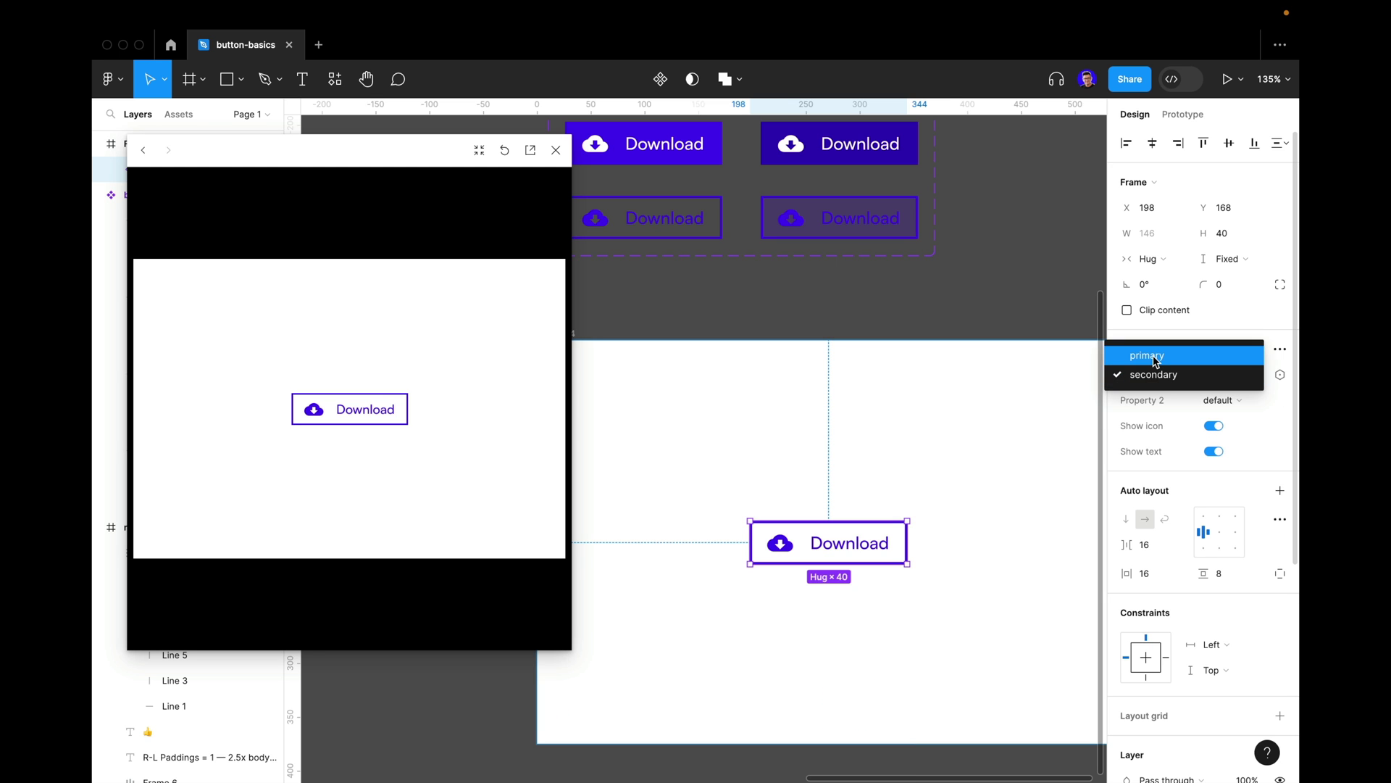
pyautogui.click(1227, 377)
pyautogui.scroll(2, 876, 479)
pyautogui.hscroll(-2, 876, 478)
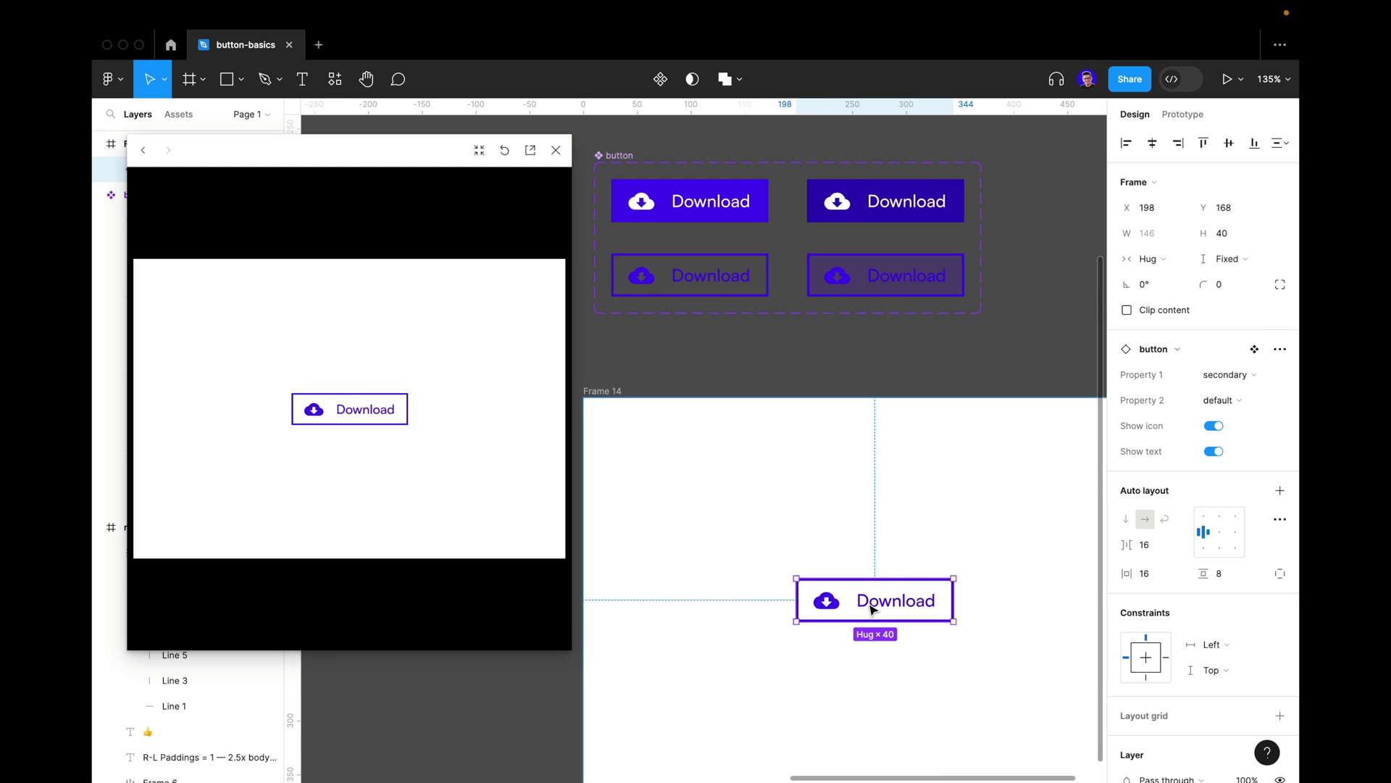
# Step: Duplicate the Download button instance into several copies inside Frame 14
pyautogui.moveTo(873, 610); pyautogui.dragTo(986, 505)
pyautogui.scroll(-3, 885, 386)
pyautogui.hscroll(-1, 885, 385)
pyautogui.moveTo(817, 270); pyautogui.dragTo(764, 486)
pyautogui.scroll(1, 763, 485)
pyautogui.hscroll(3, 763, 485)
pyautogui.moveTo(855, 365); pyautogui.dragTo(897, 563)
pyautogui.scroll(2, 725, 421)
pyautogui.hscroll(-2, 724, 420)
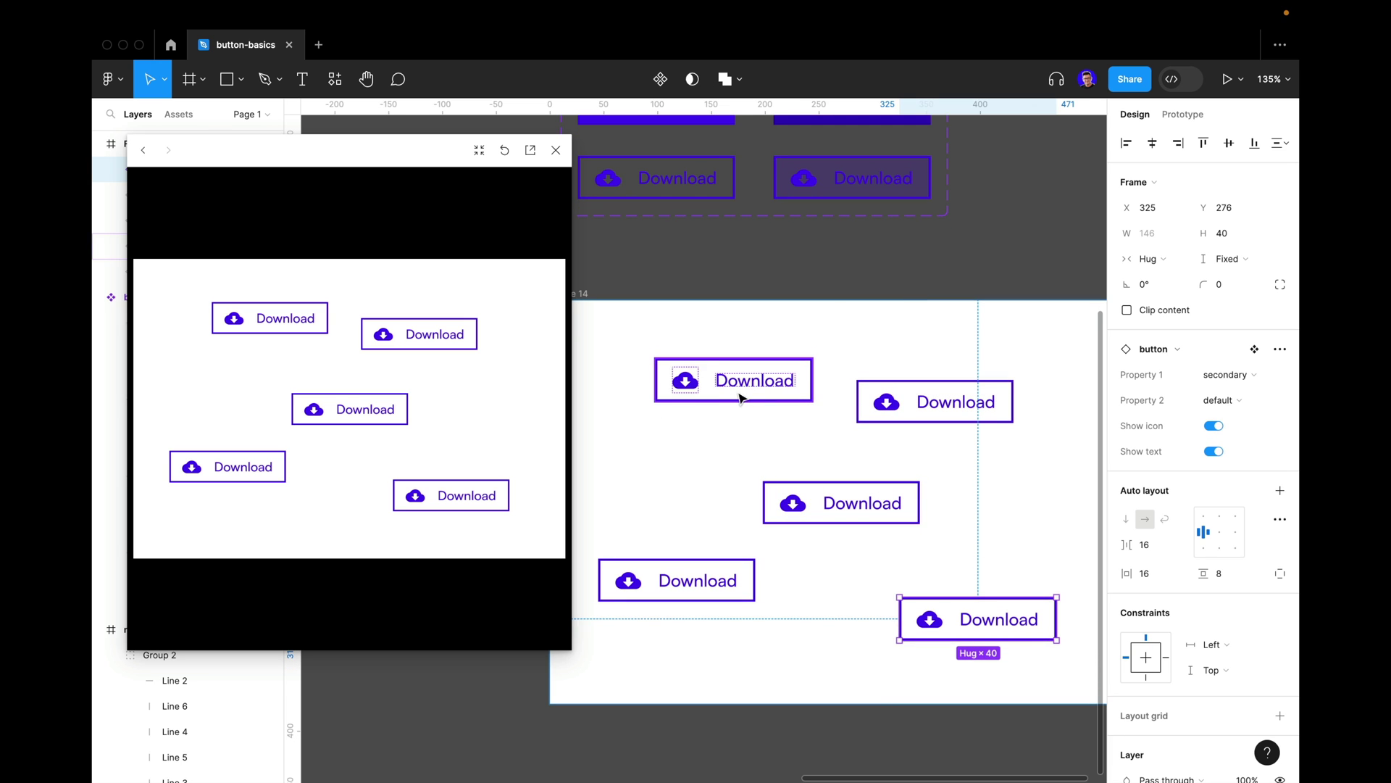
# Step: Hide icons on two buttons, make one primary, and hide text on the bottom-left button
pyautogui.click(731, 397)
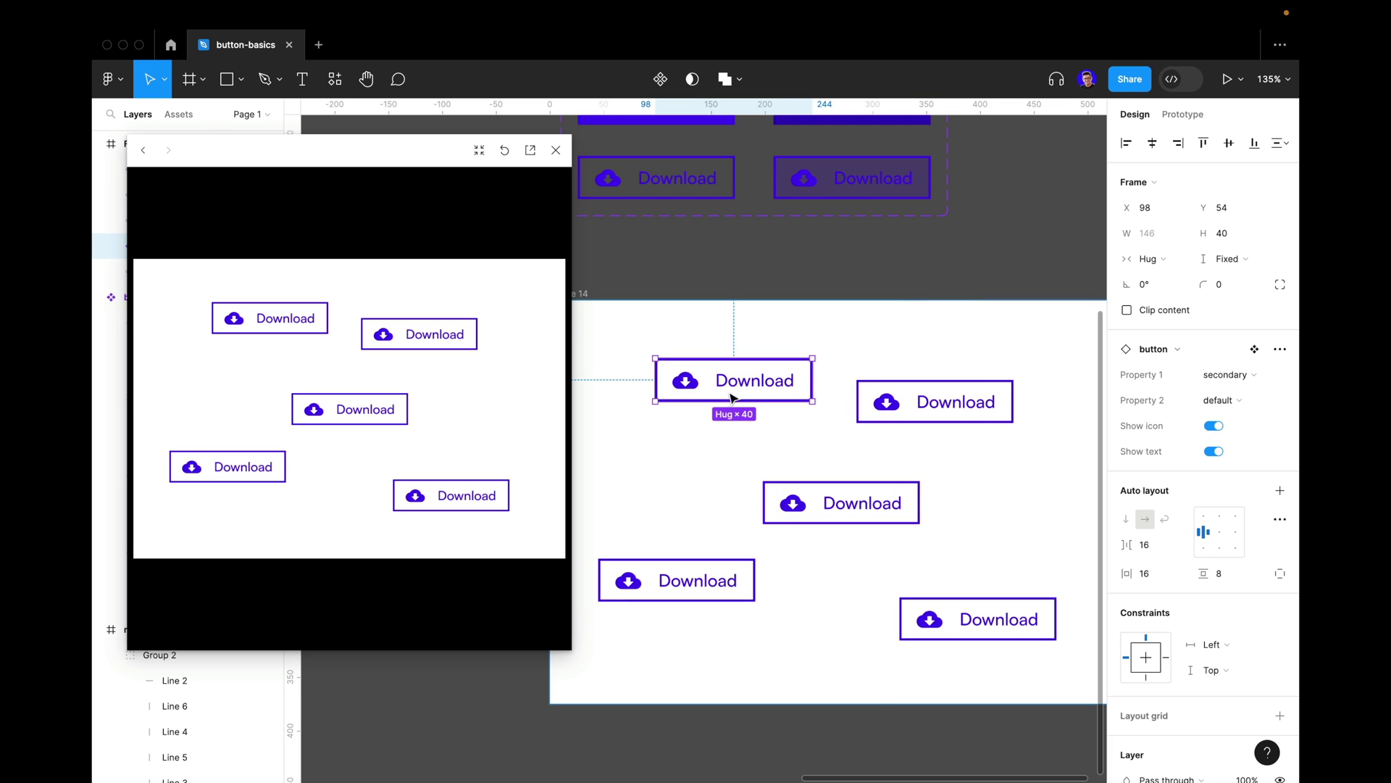
pyautogui.click(1215, 427)
pyautogui.press('Tab')
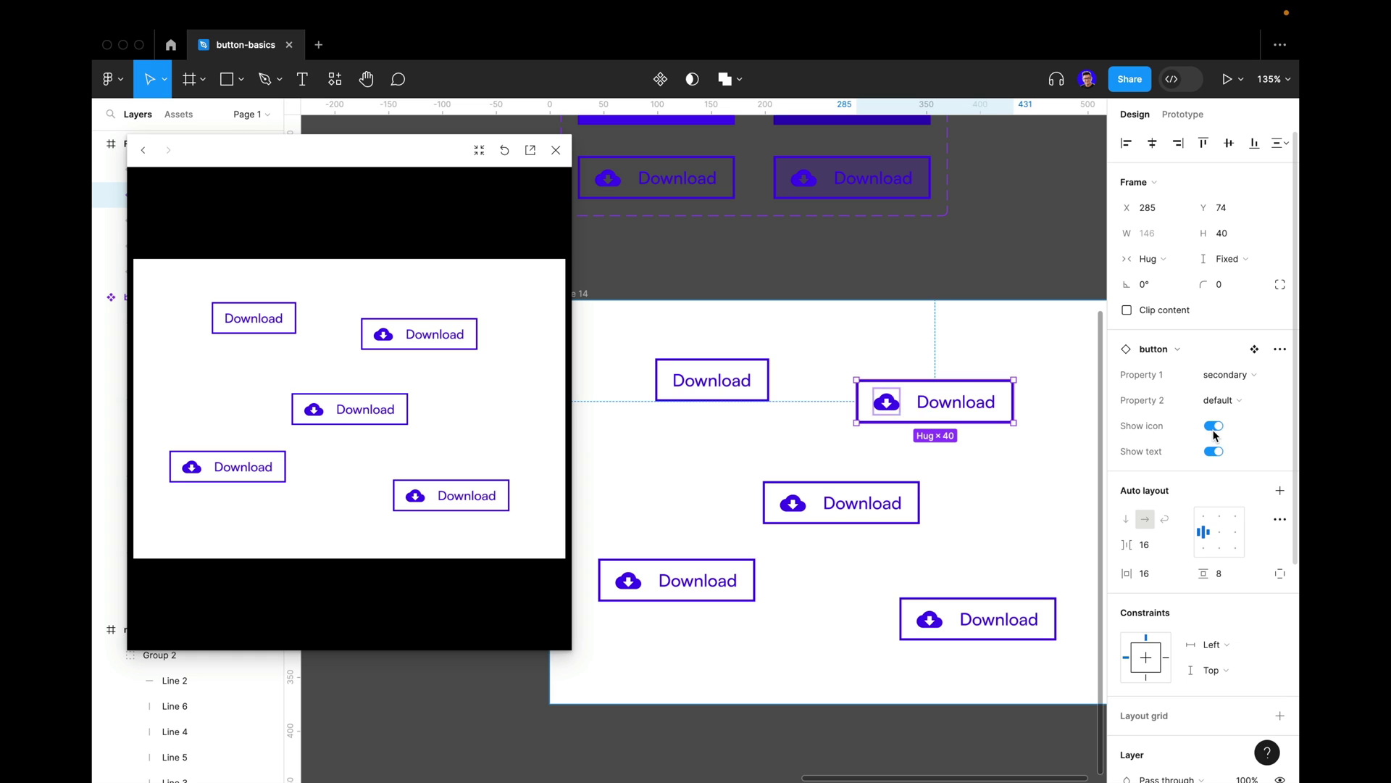
pyautogui.click(1215, 426)
pyautogui.click(1210, 376)
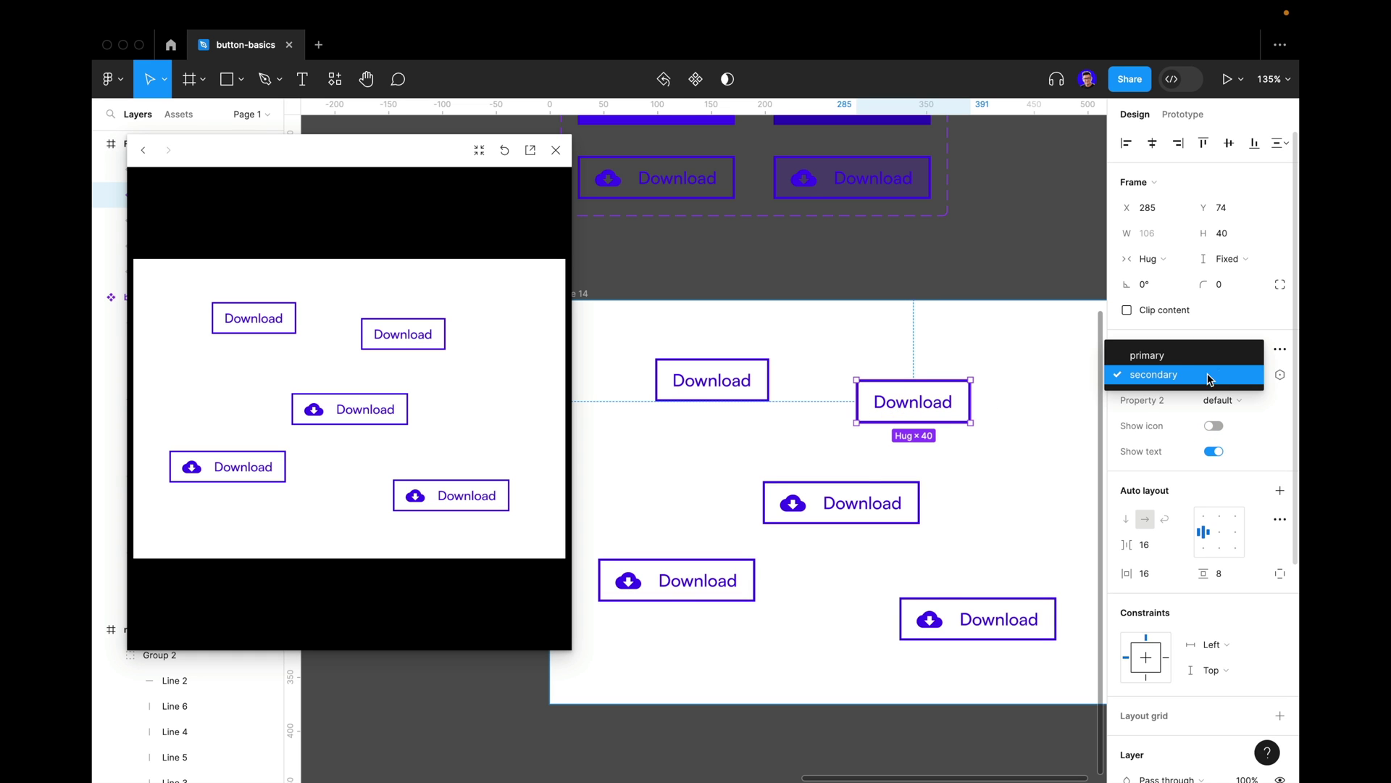
pyautogui.click(1177, 356)
pyautogui.click(739, 588)
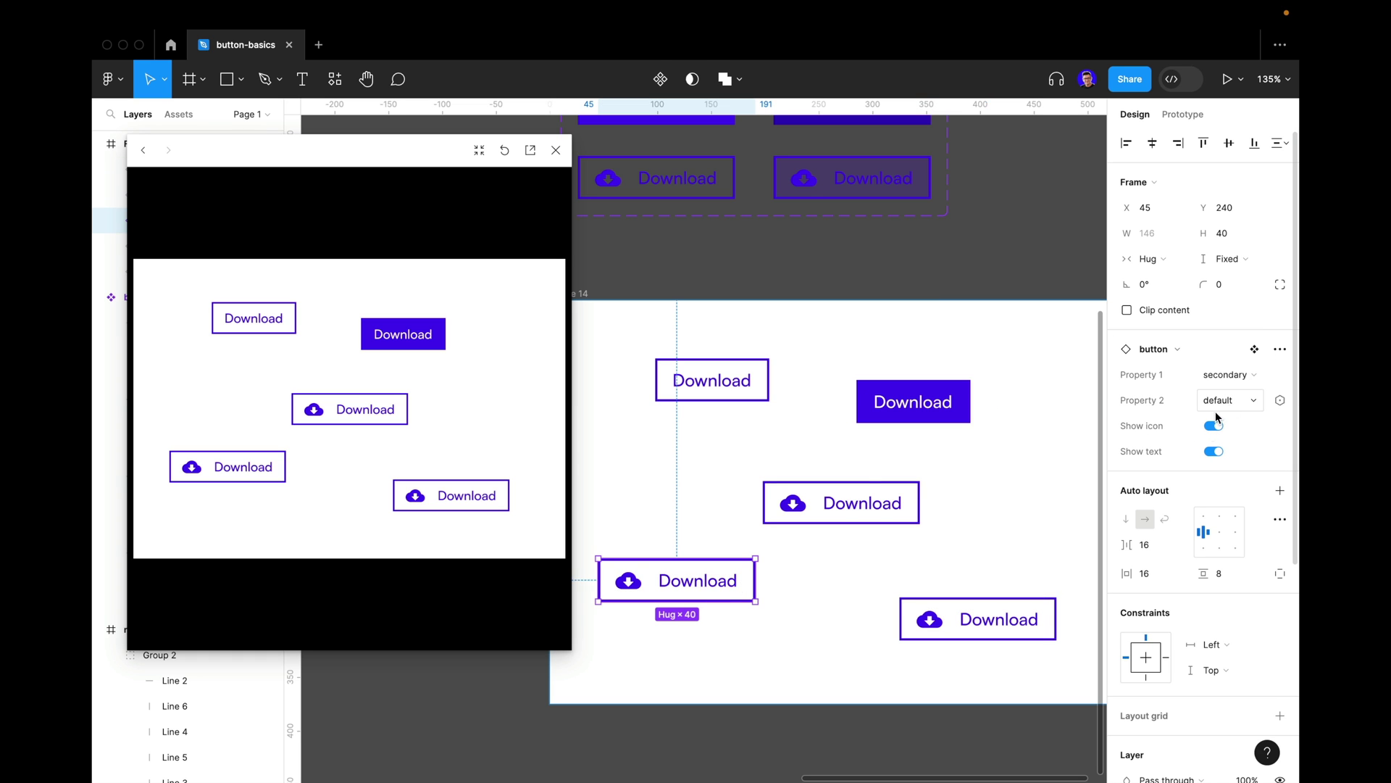
pyautogui.click(1213, 451)
pyautogui.click(870, 598)
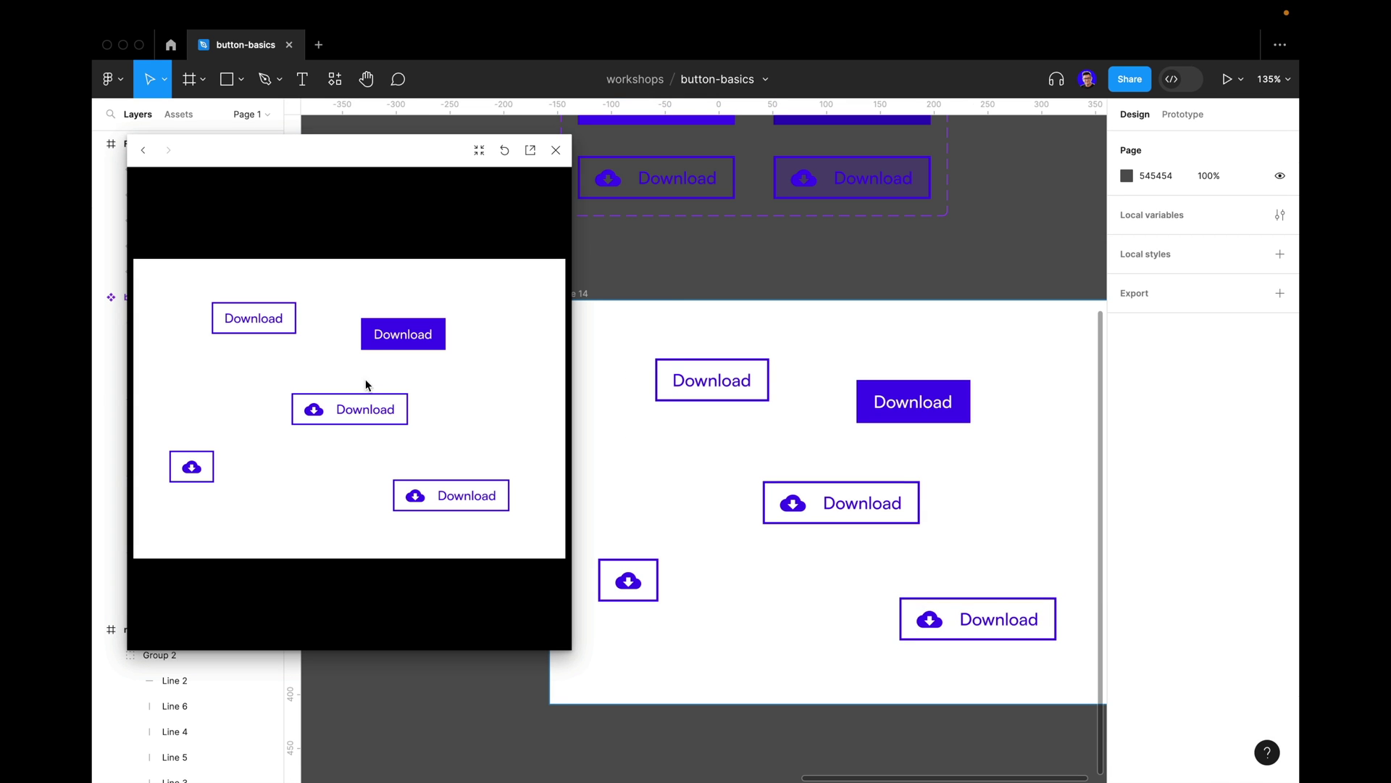
# Step: Set the bottom-right button to primary and review all five instances
pyautogui.click(941, 625)
pyautogui.click(1219, 374)
pyautogui.click(1181, 355)
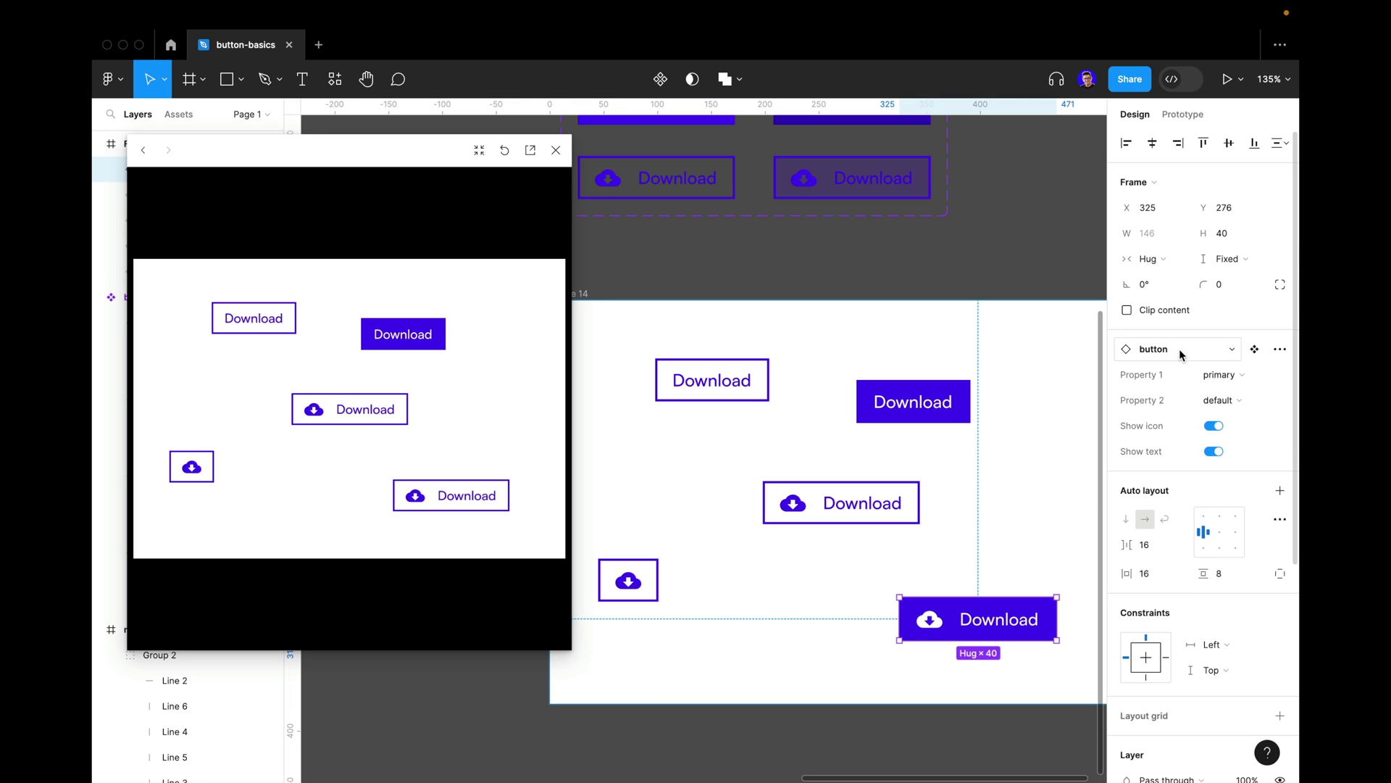
pyautogui.click(837, 614)
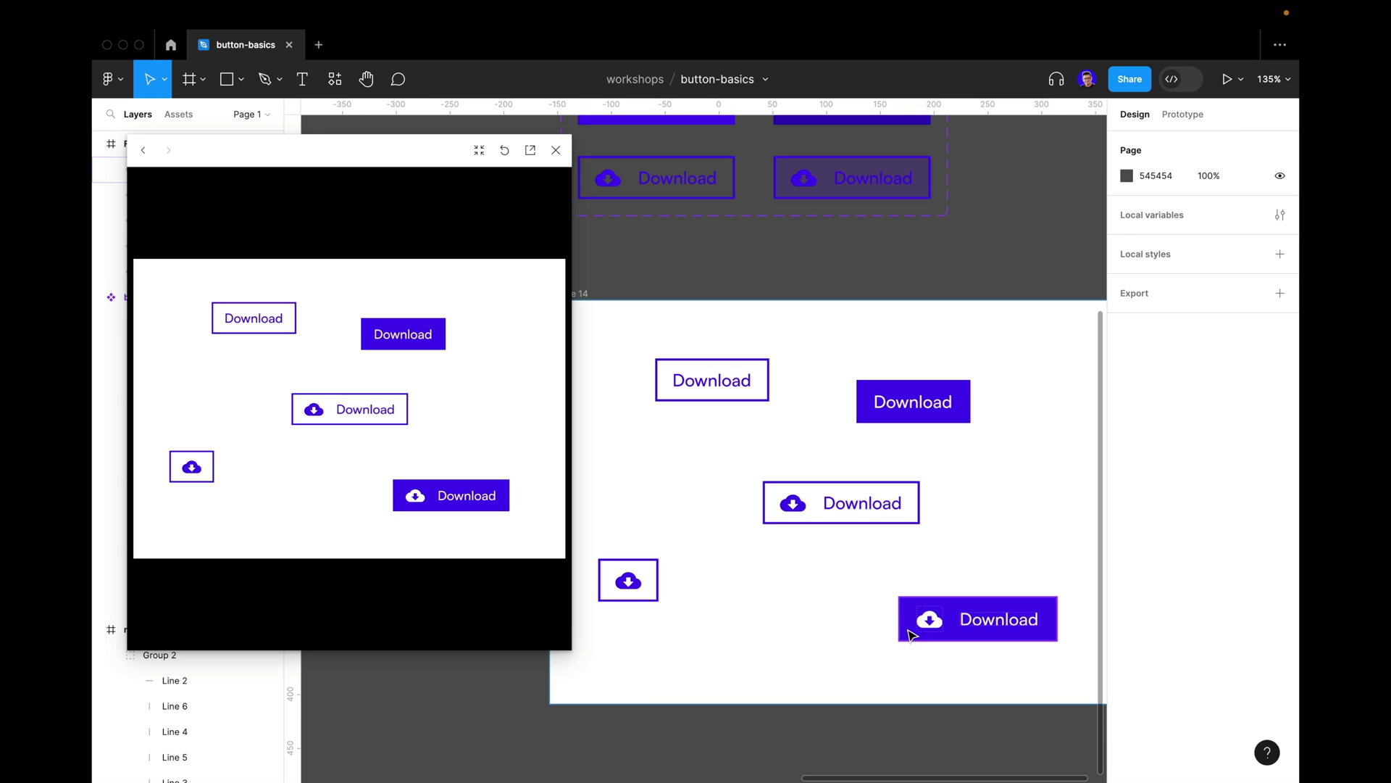
pyautogui.scroll(3, 785, 480)
pyautogui.scroll(2, 785, 479)
pyautogui.scroll(-5, 880, 463)
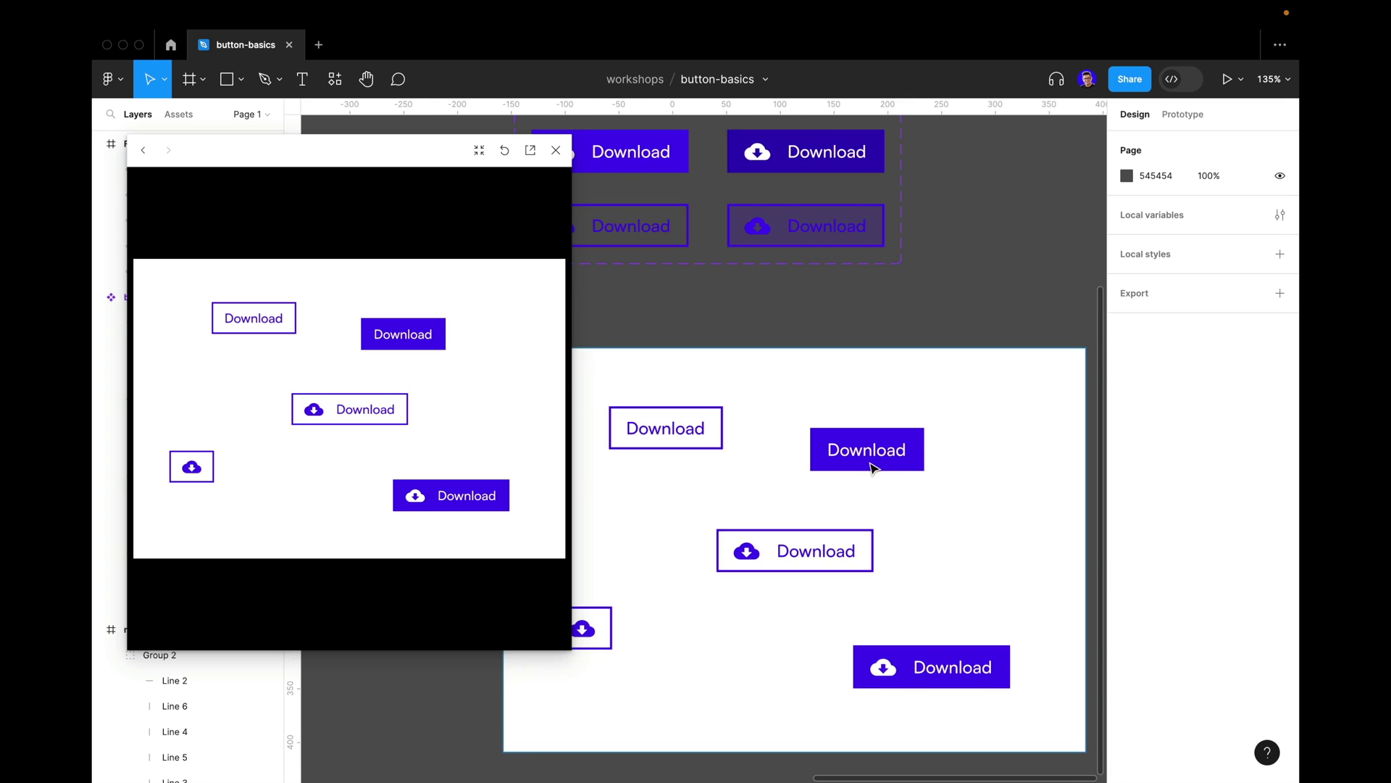
pyautogui.scroll(2, 850, 454)
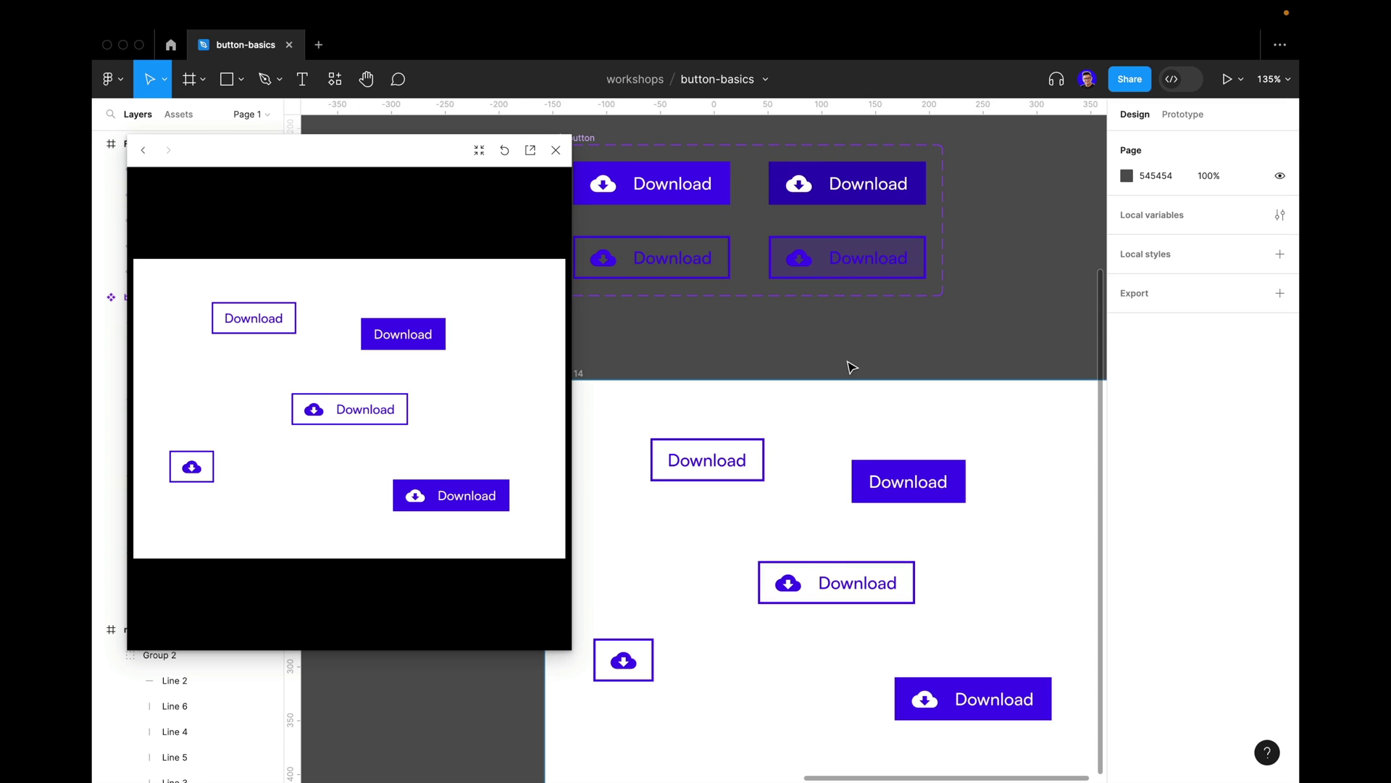
pyautogui.scroll(-2, 805, 384)
pyautogui.hscroll(-2, 808, 391)
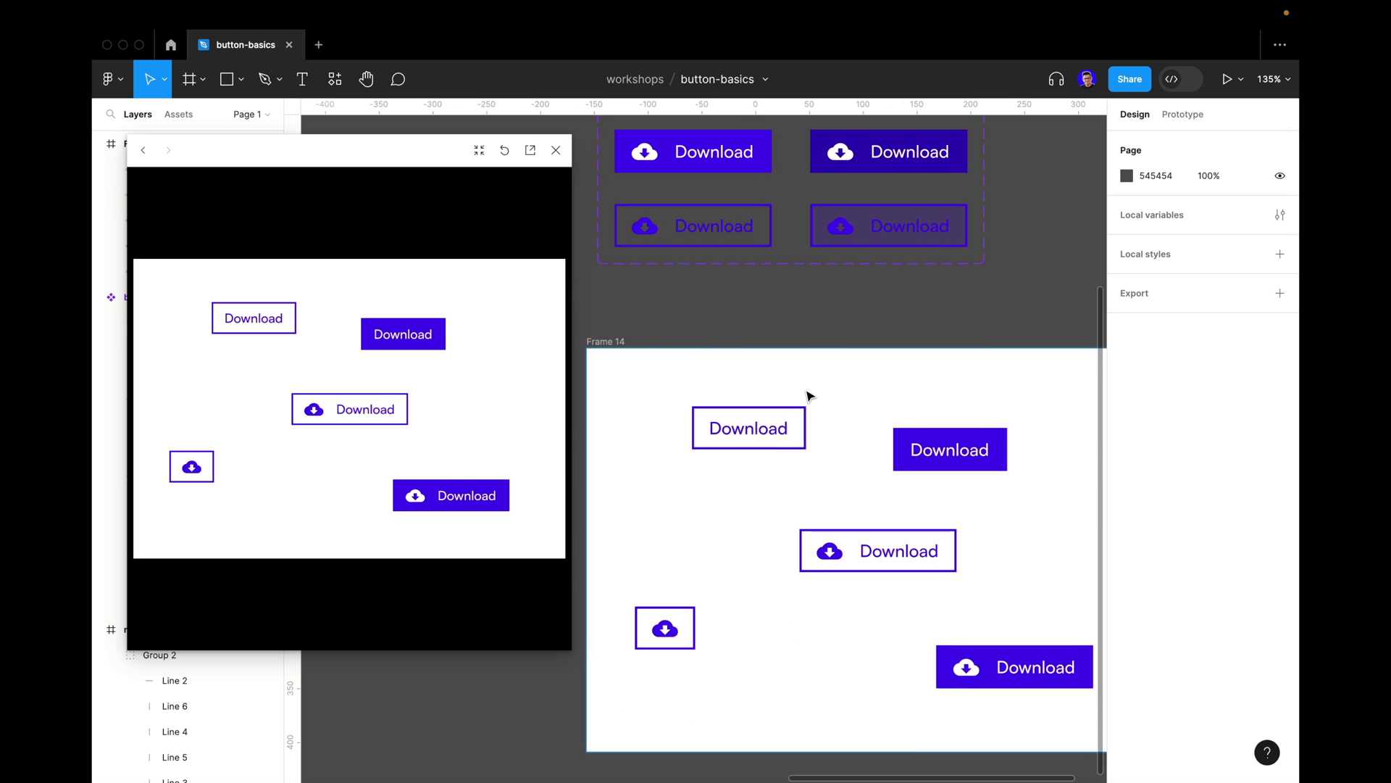
pyautogui.hscroll(3, 810, 397)
pyautogui.scroll(-1, 810, 397)
pyautogui.scroll(2, 757, 431)
pyautogui.hscroll(-1, 757, 431)
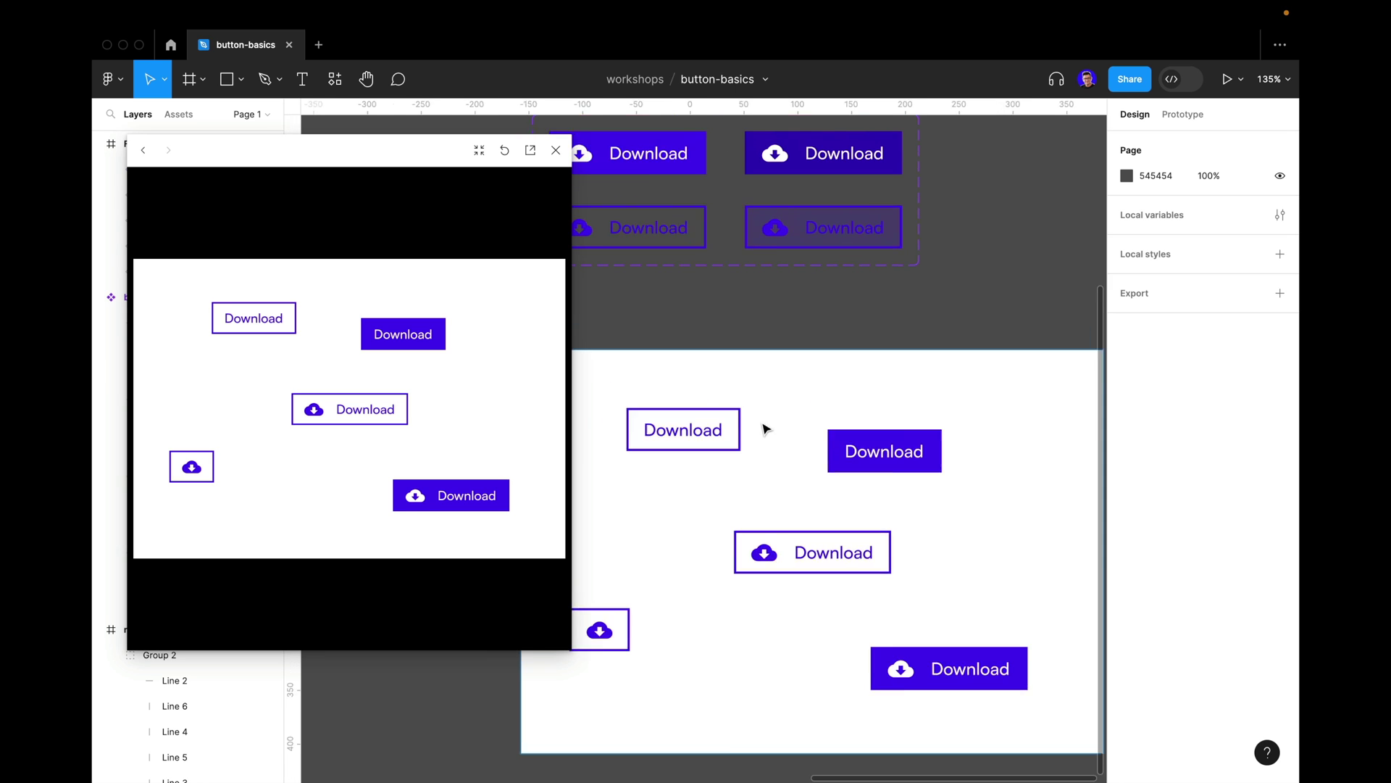
pyautogui.hscroll(-1, 711, 311)
pyautogui.scroll(3, 734, 221)
pyautogui.hscroll(-1, 734, 221)
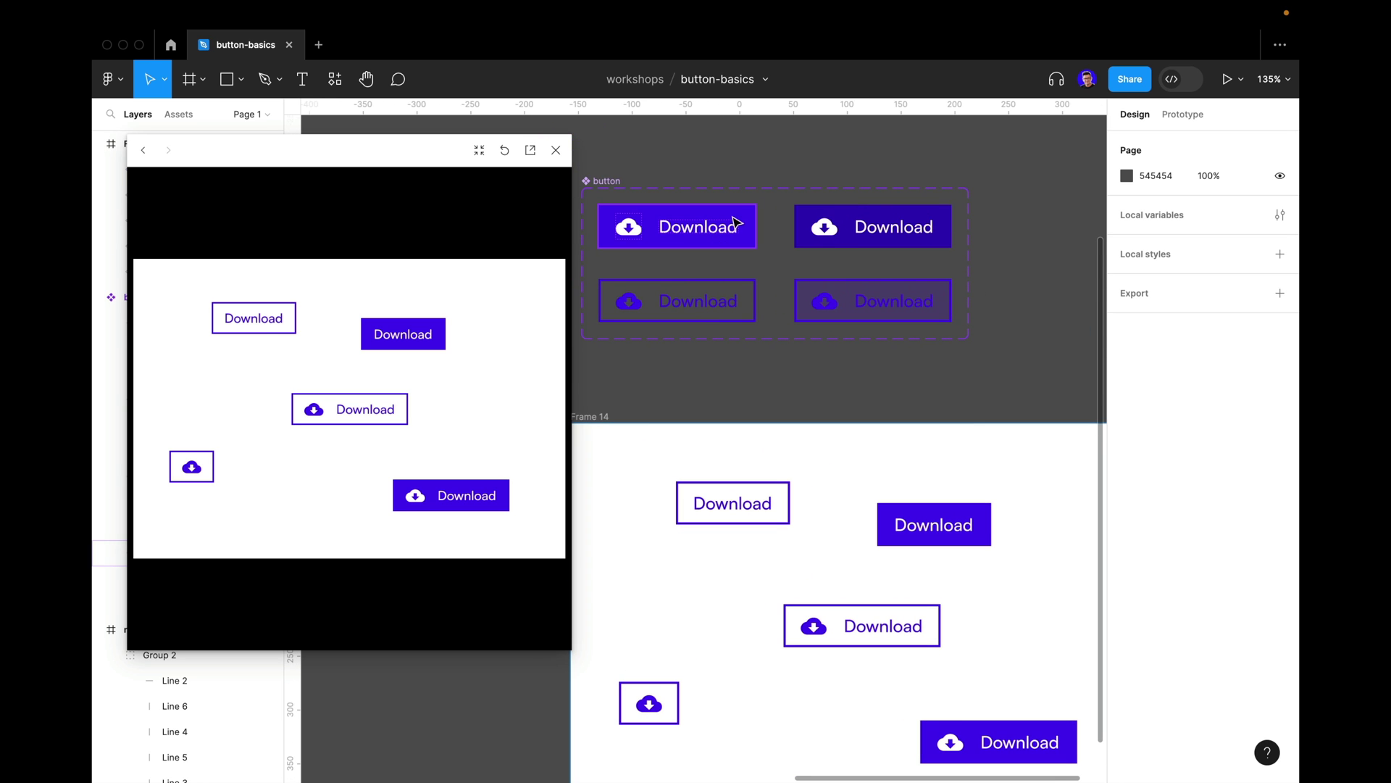
# Step: Give the primary default variant a 200 corner radius to make it pill-shaped
pyautogui.click(743, 226)
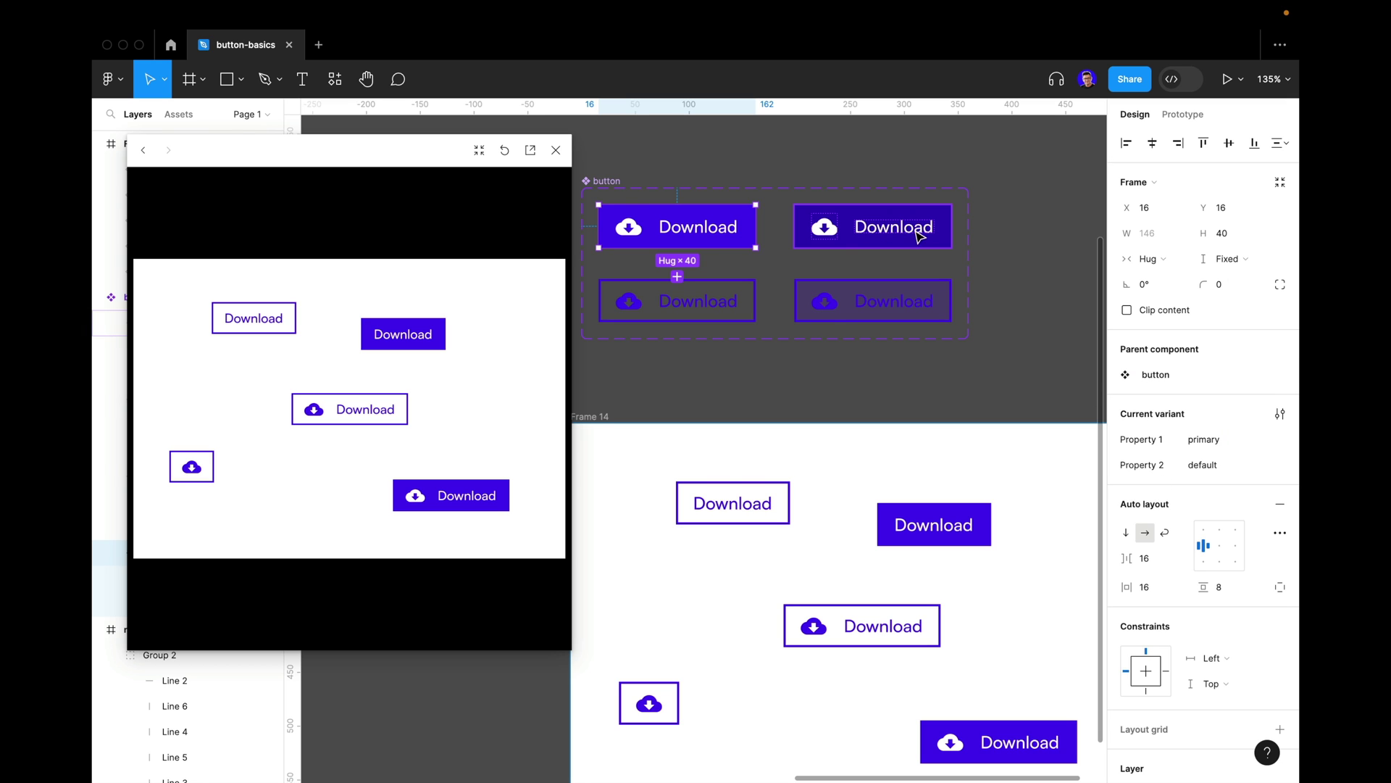
pyautogui.click(1223, 284)
pyautogui.write('200')
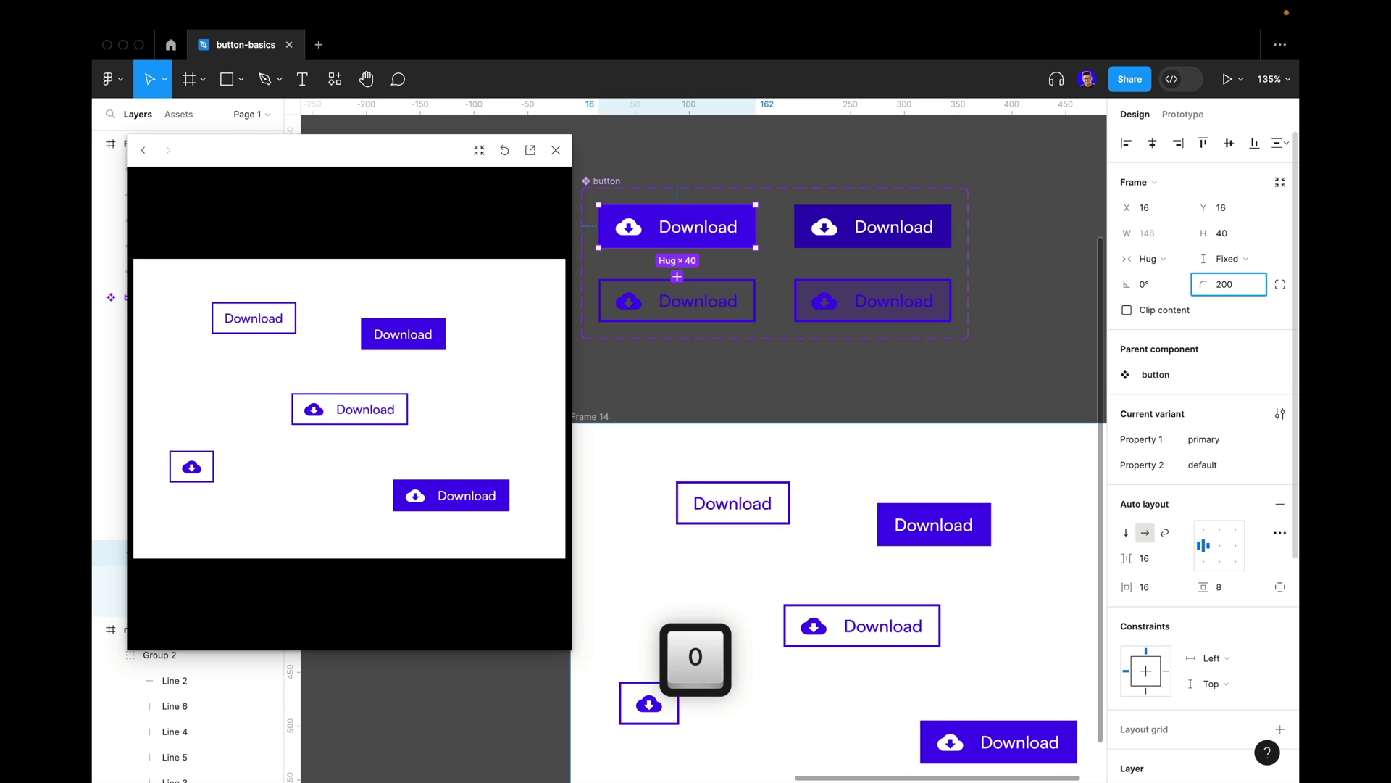
pyautogui.press('Return')
pyautogui.click(739, 370)
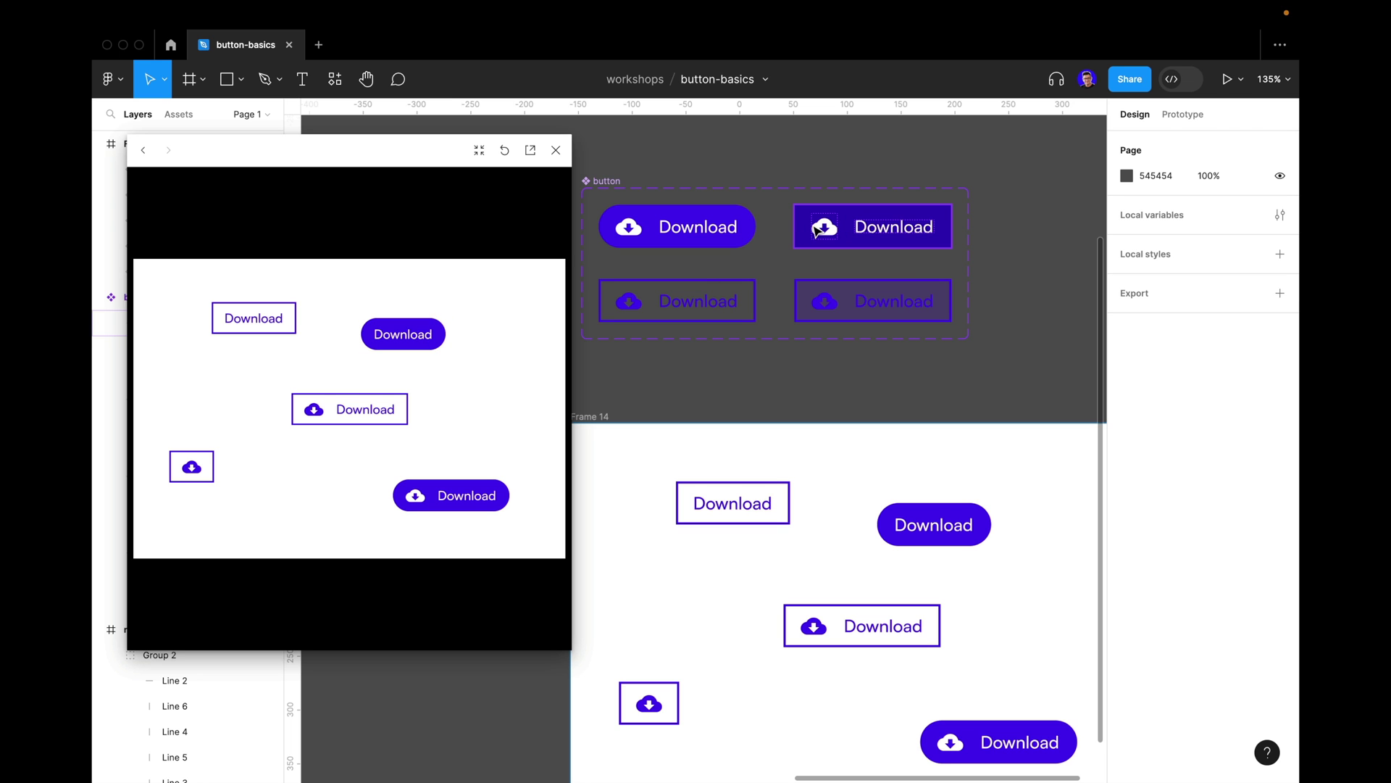
# Step: Keep the primary hover interaction as Change to, with a Smart animate transition
pyautogui.click(1177, 115)
pyautogui.click(794, 232)
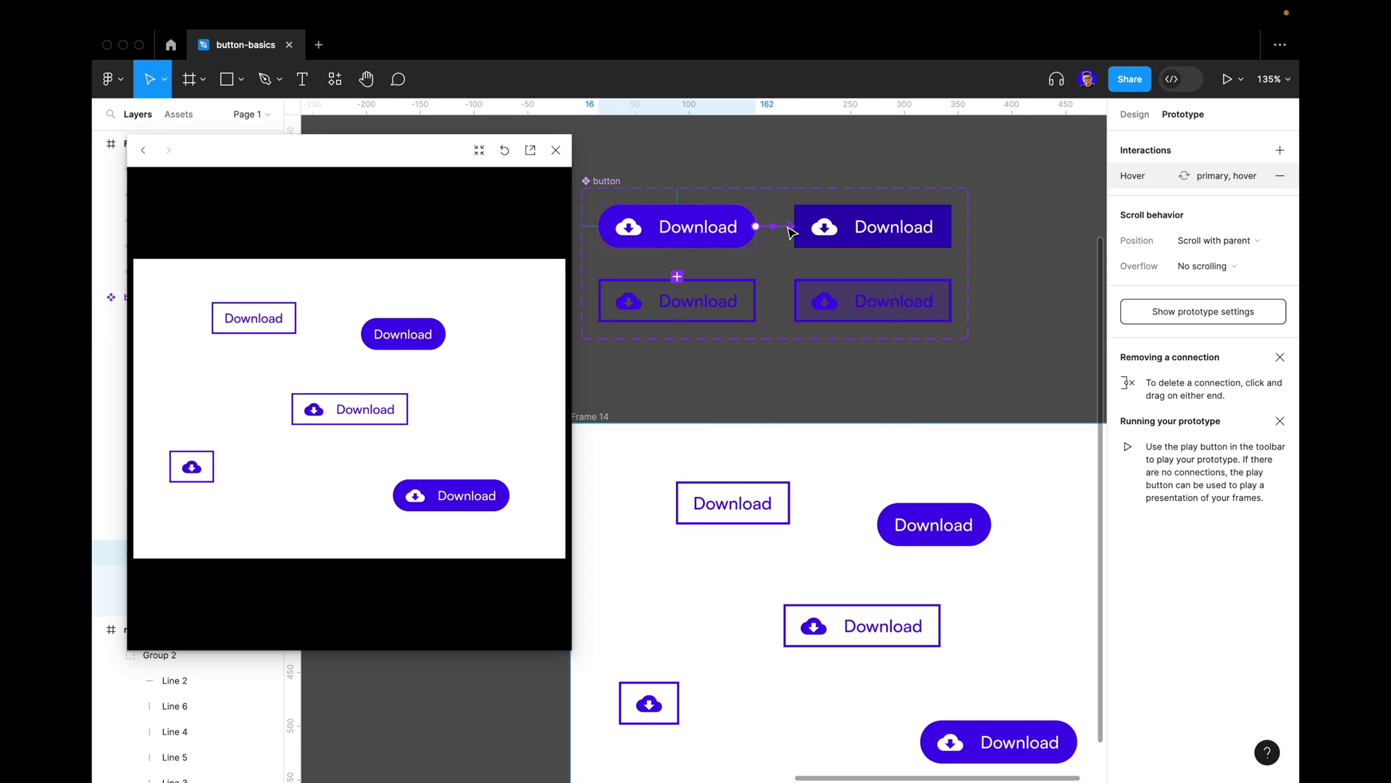
pyautogui.click(773, 305)
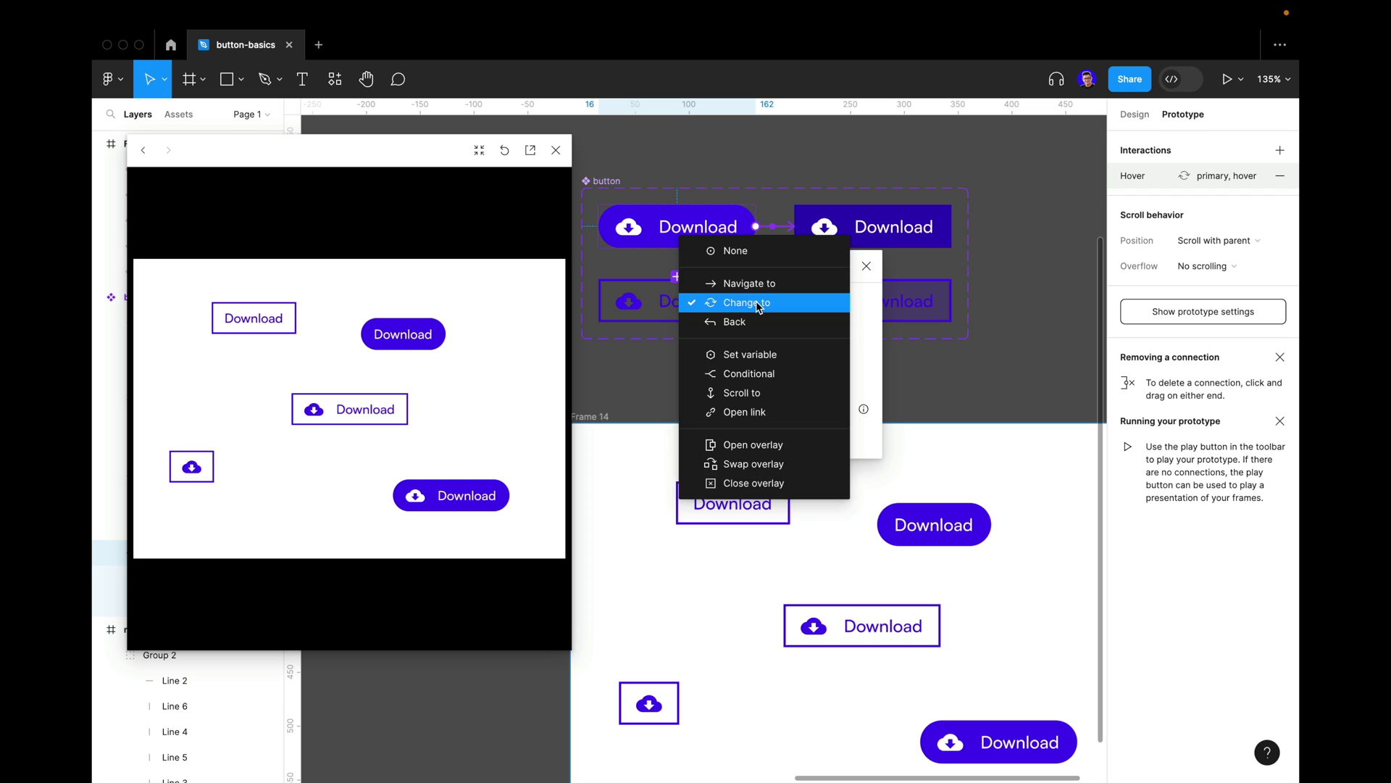
pyautogui.click(774, 303)
pyautogui.click(738, 379)
pyautogui.click(777, 418)
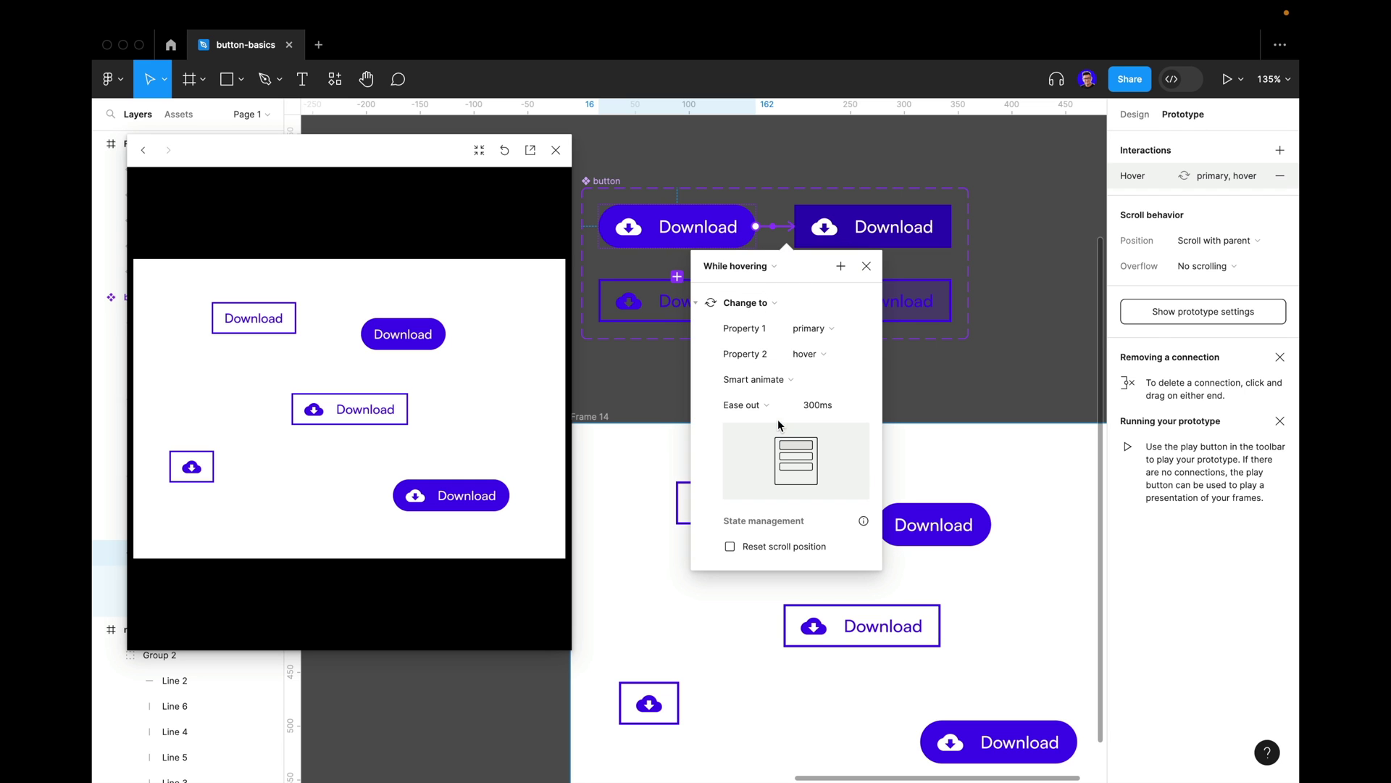
pyautogui.click(783, 158)
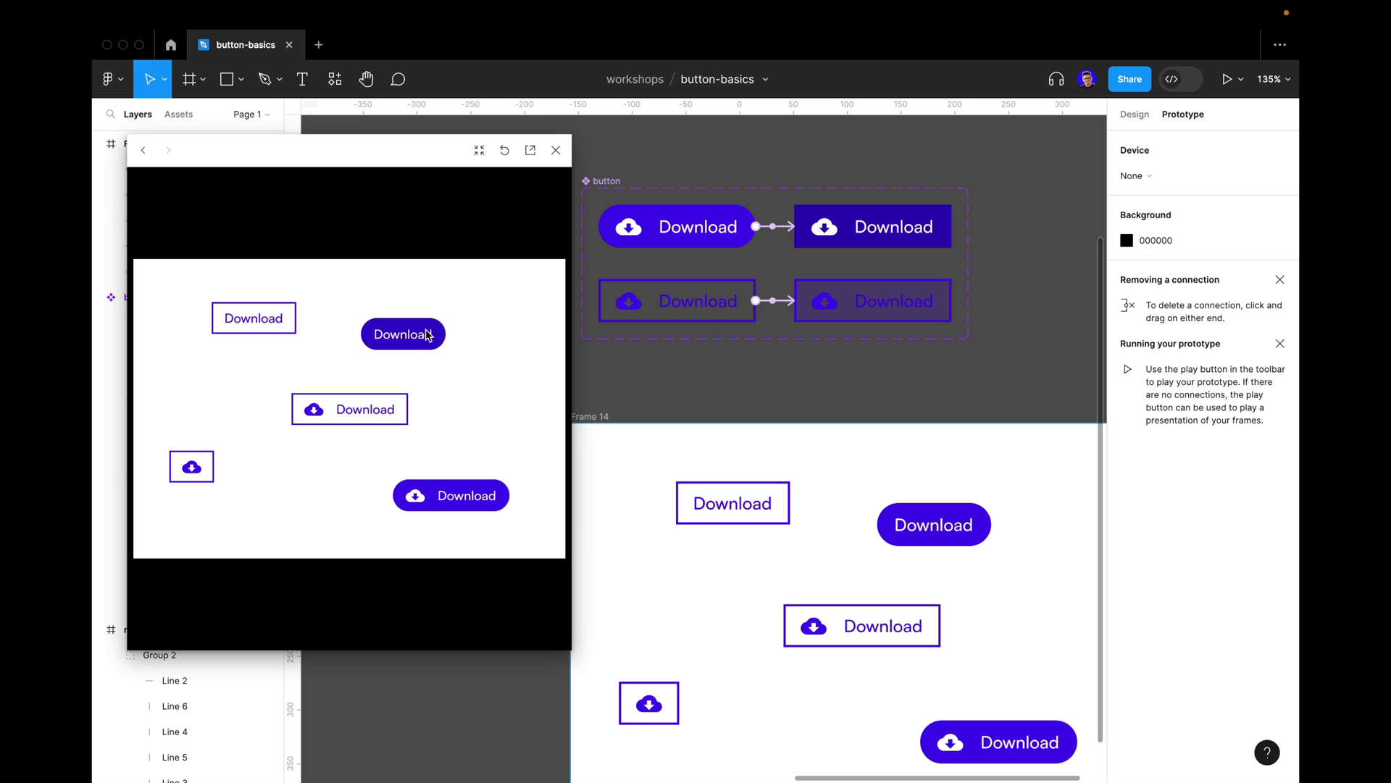
pyautogui.scroll(-3, 834, 377)
# Step: Set the primary hover Download variant's corner radius to 200 in the Design panel
pyautogui.scroll(5, 827, 374)
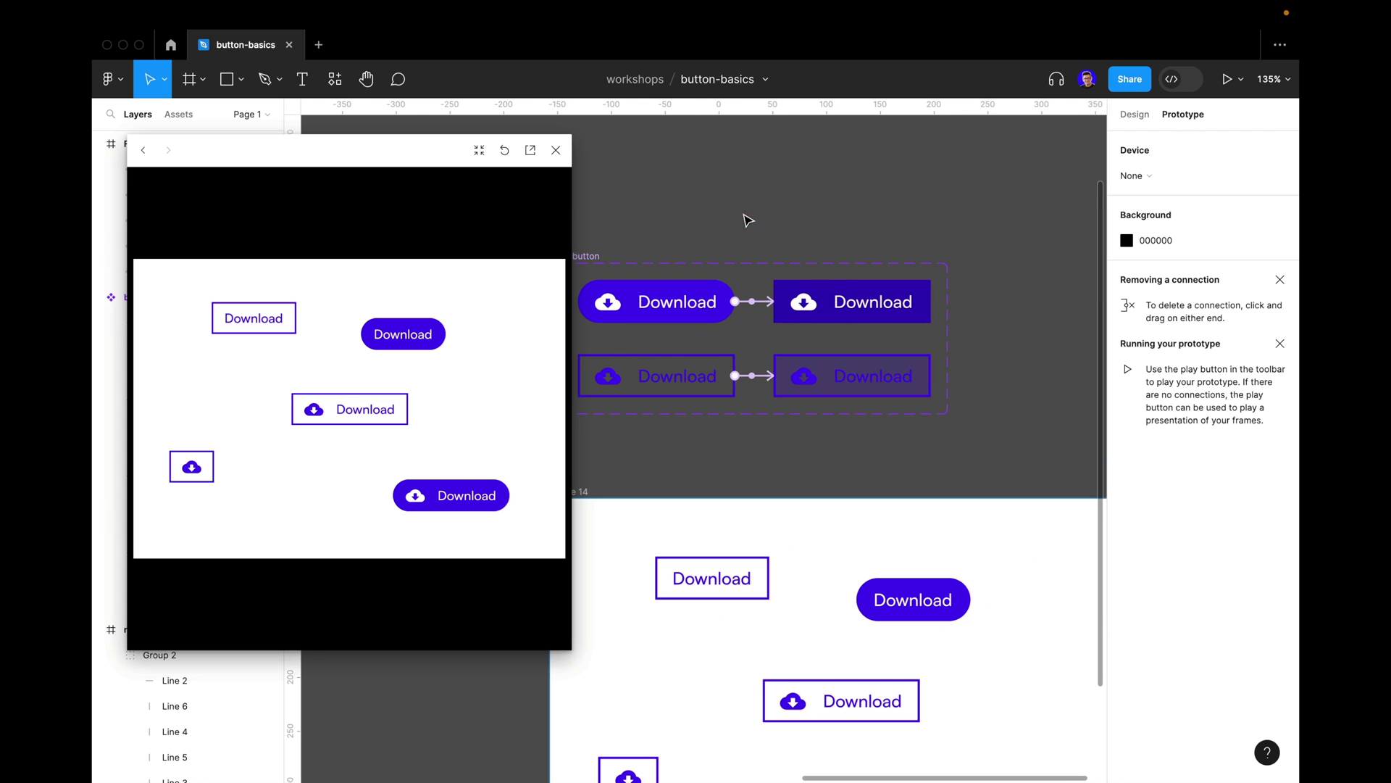
pyautogui.click(806, 296)
pyautogui.click(1134, 114)
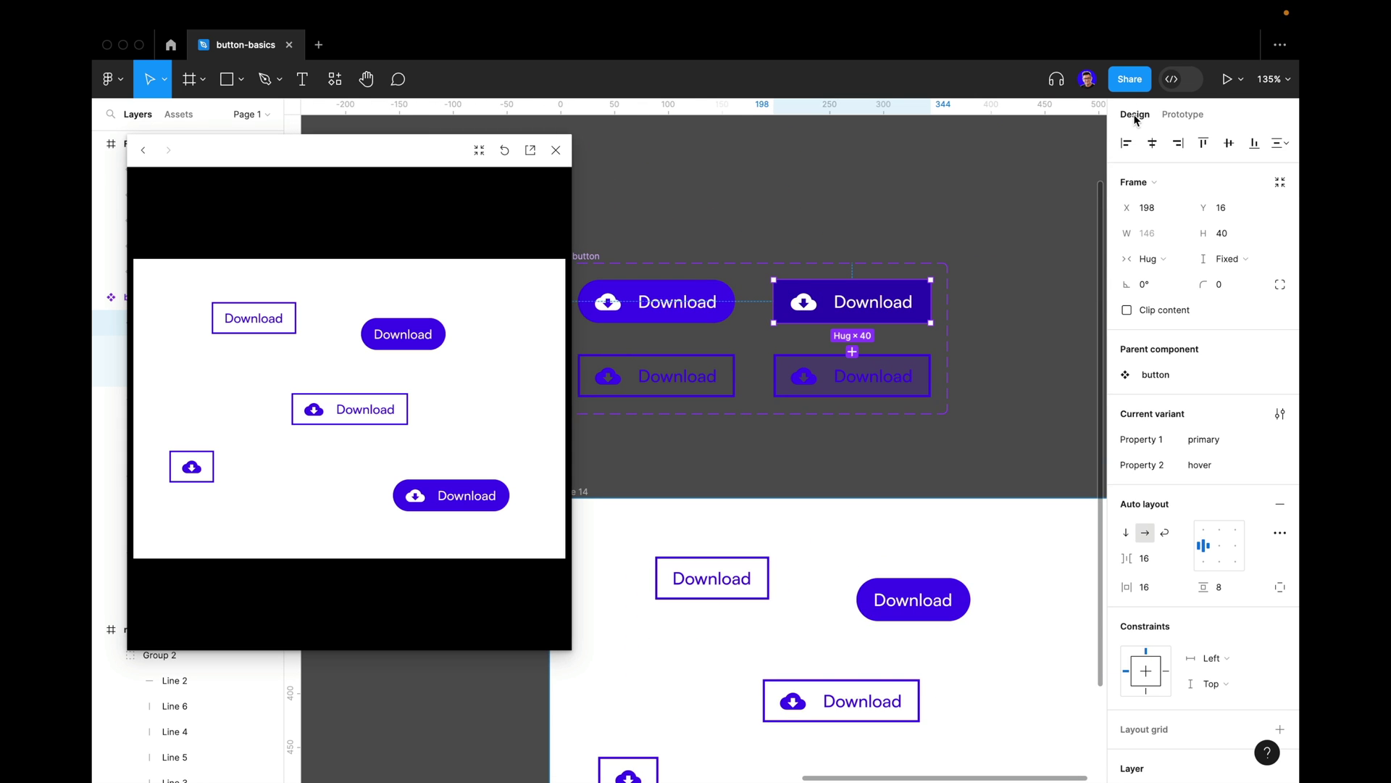
pyautogui.write('200')
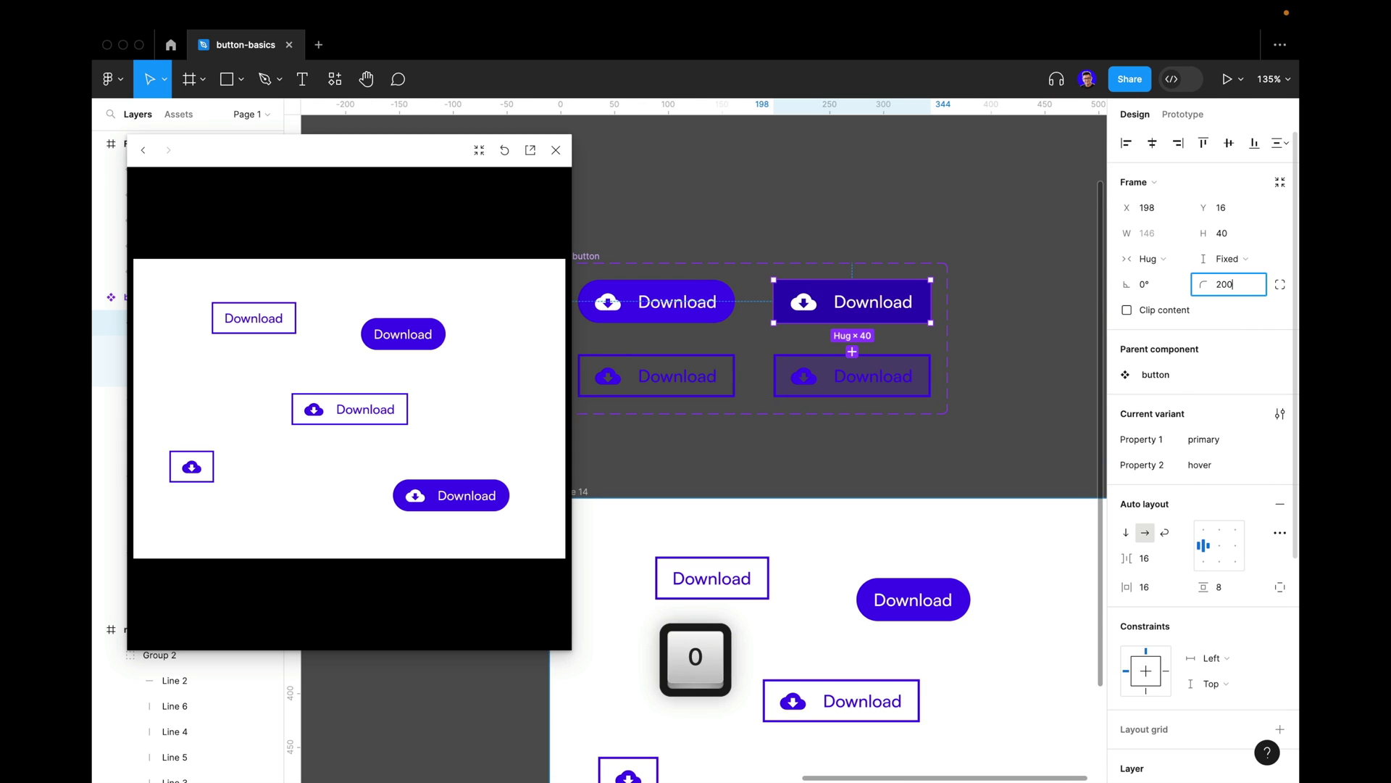
pyautogui.press('Return')
# Step: Give the secondary default Download variant a 200 corner radius
pyautogui.scroll(-3, 727, 399)
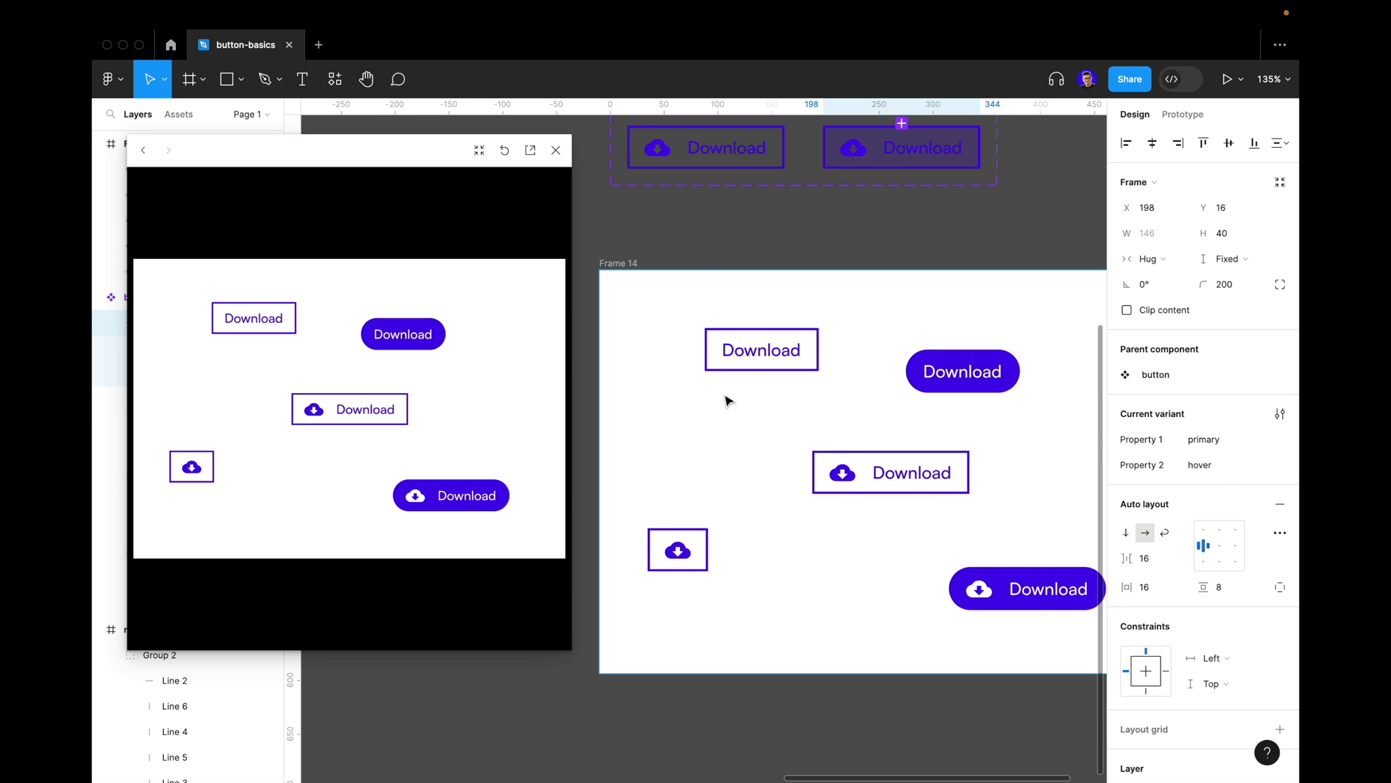
pyautogui.scroll(1, 809, 498)
pyautogui.click(695, 212)
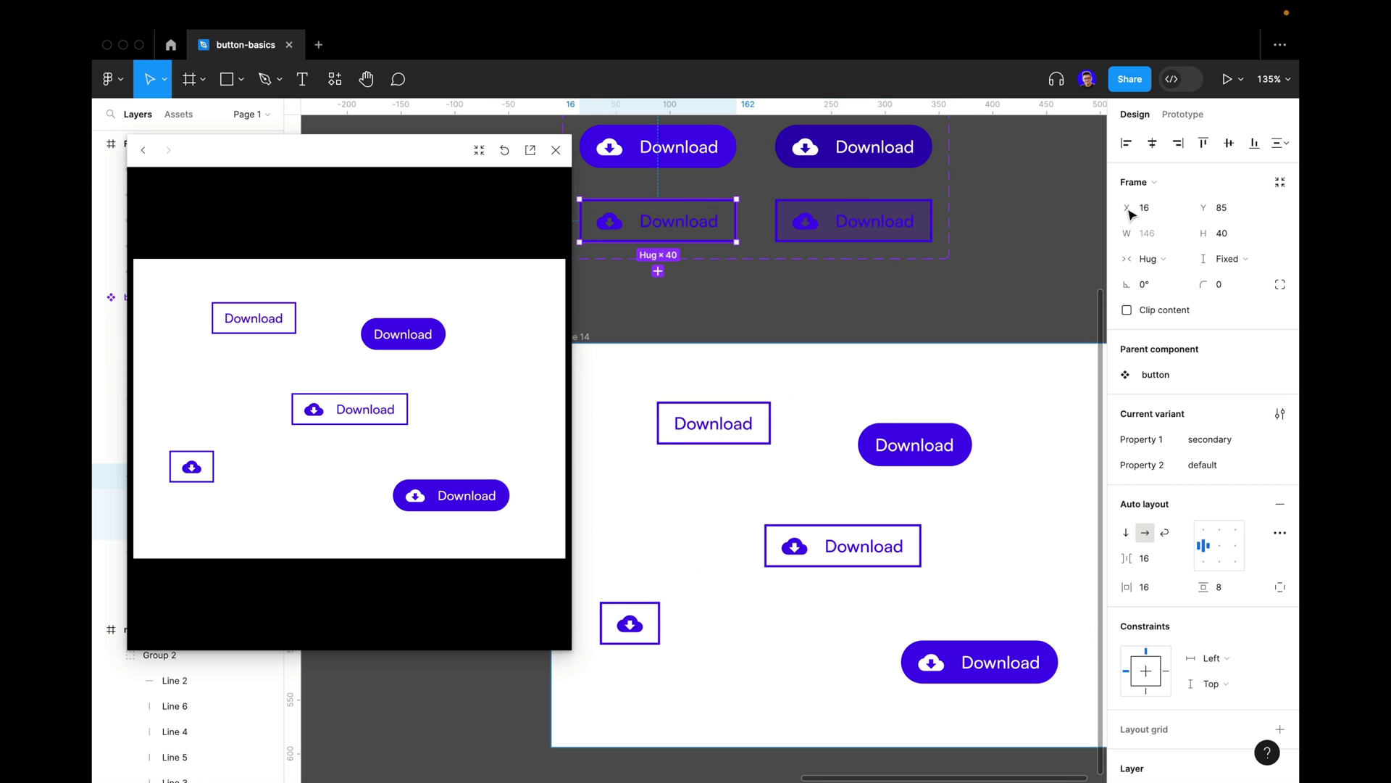
pyautogui.write('200')
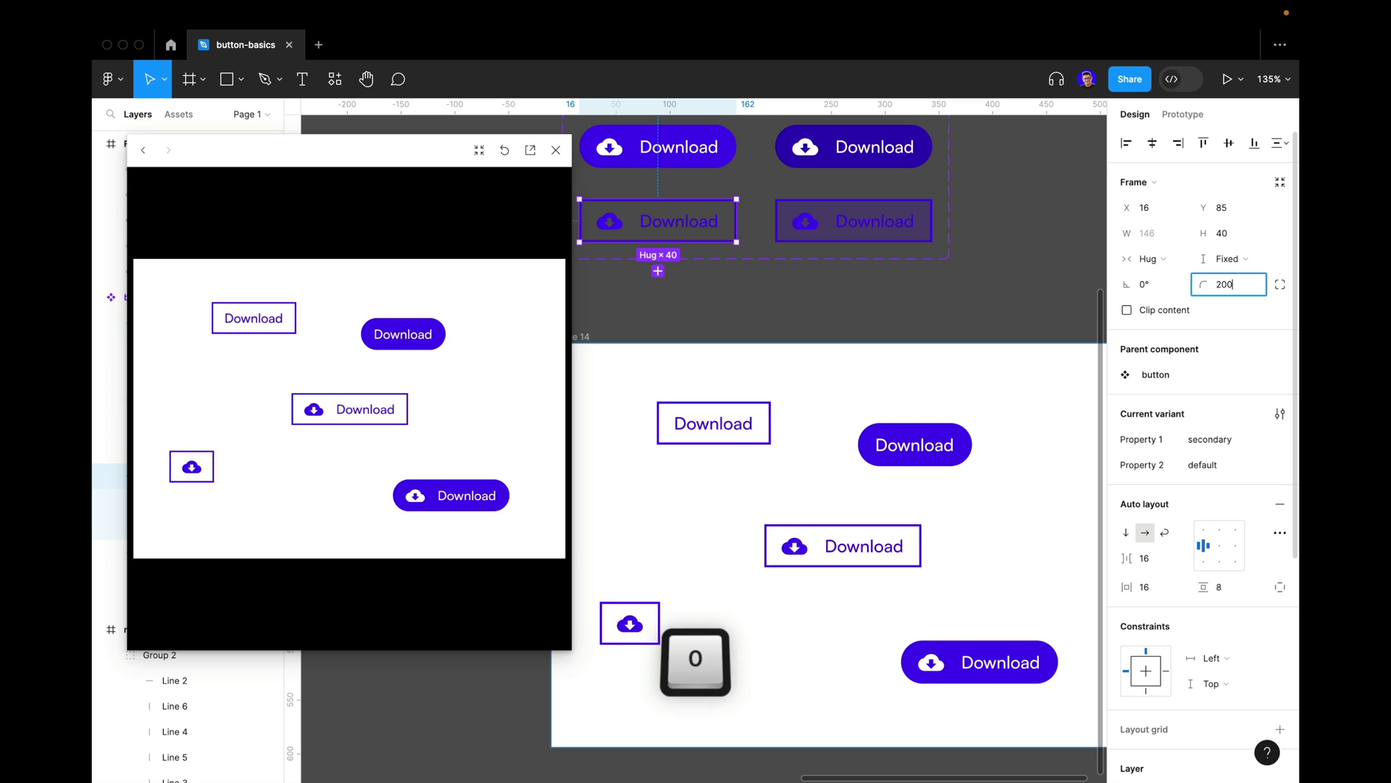
pyautogui.press('Return')
# Step: Give the secondary hover Download variant a 200 corner radius, then deselect it
pyautogui.click(817, 255)
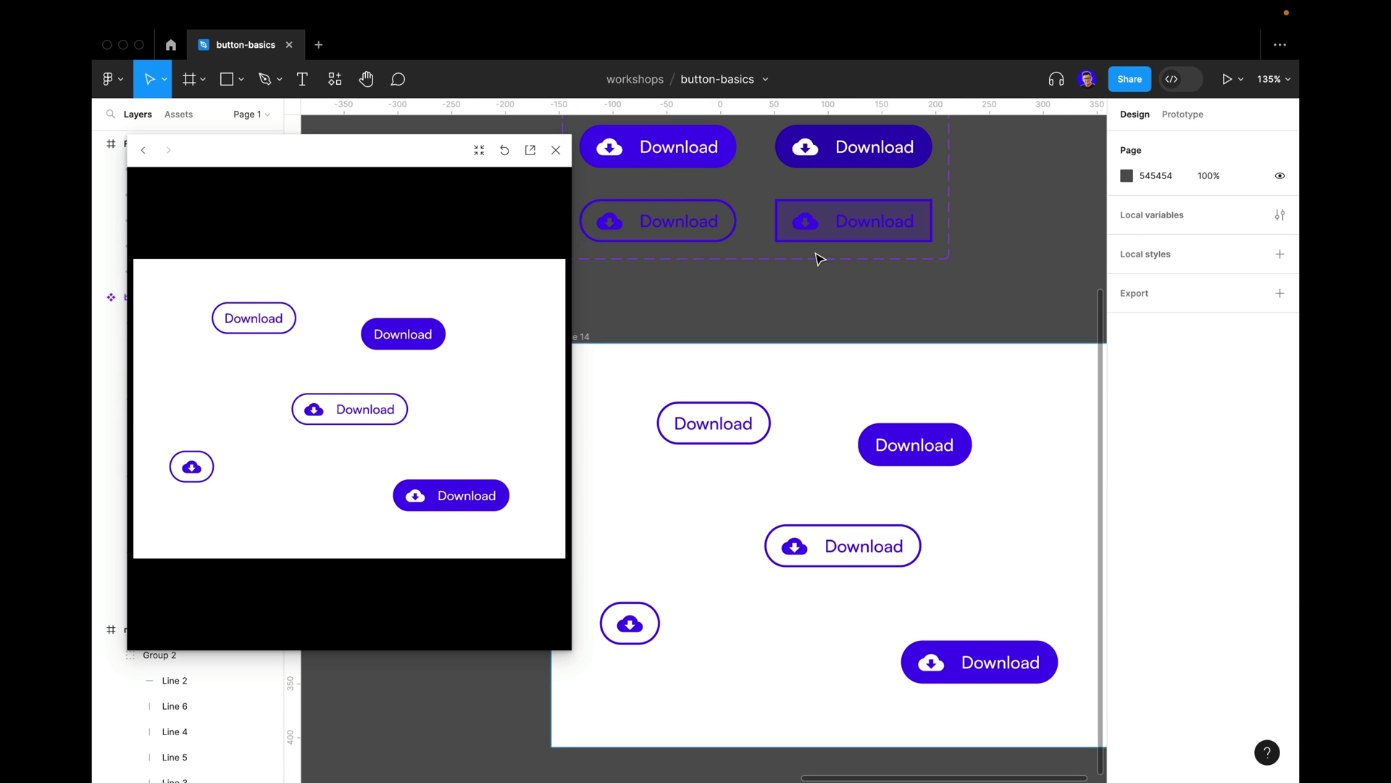
pyautogui.click(832, 217)
pyautogui.write('200')
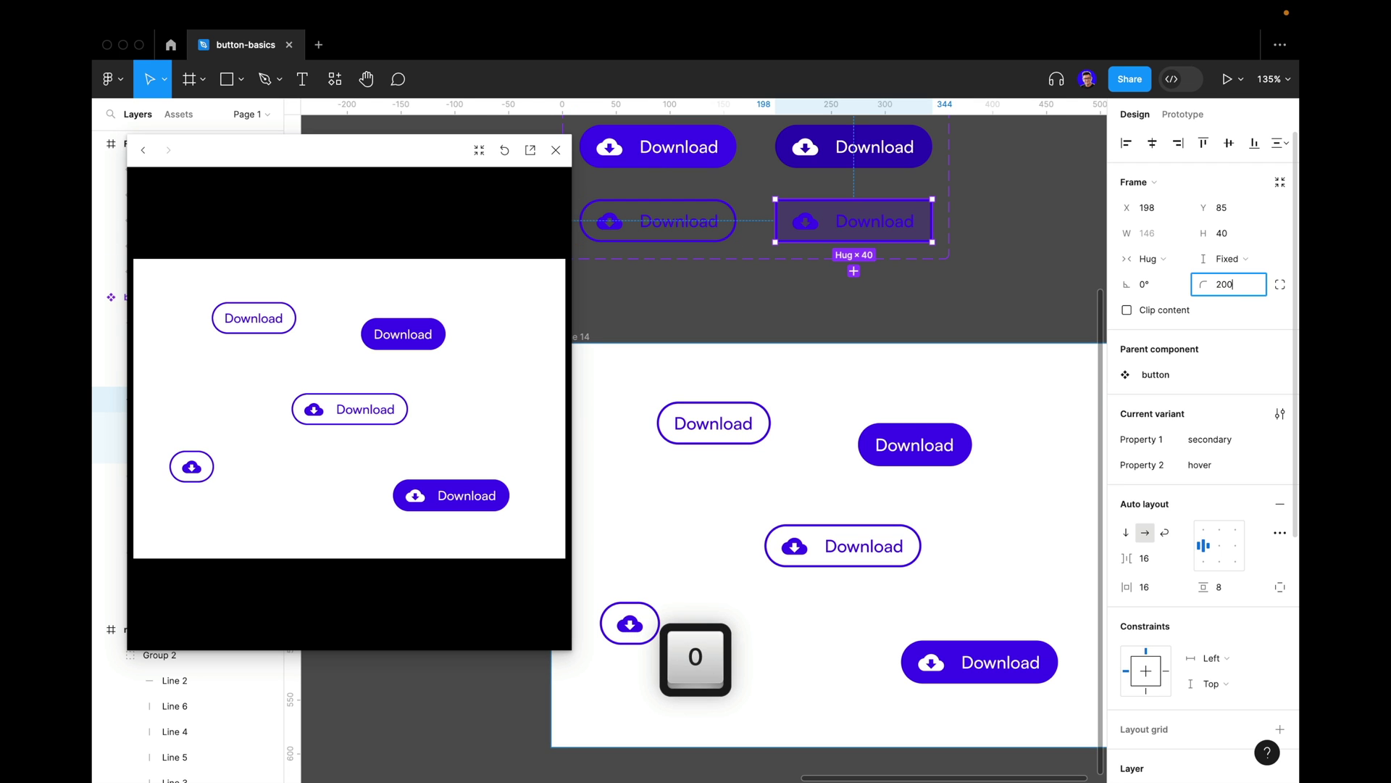
pyautogui.press('Return')
pyautogui.click(753, 469)
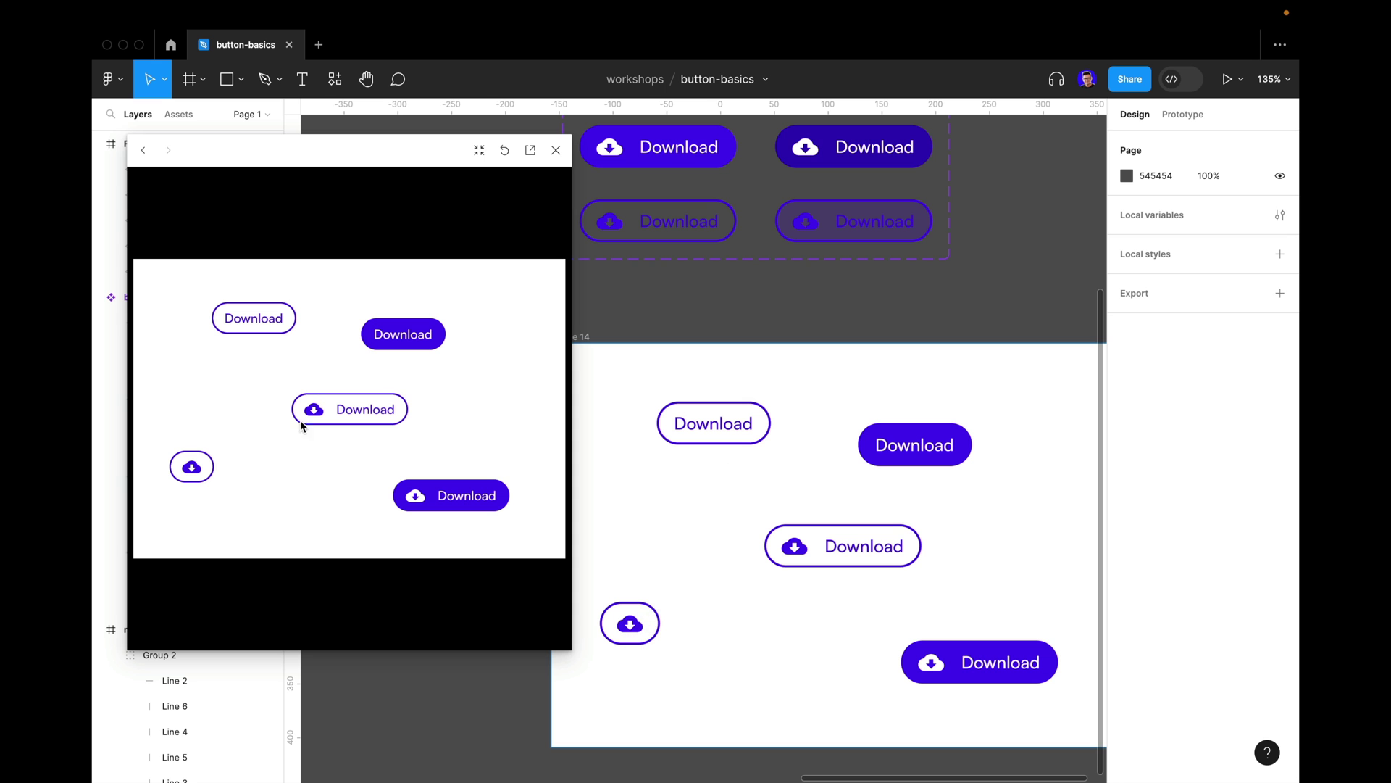